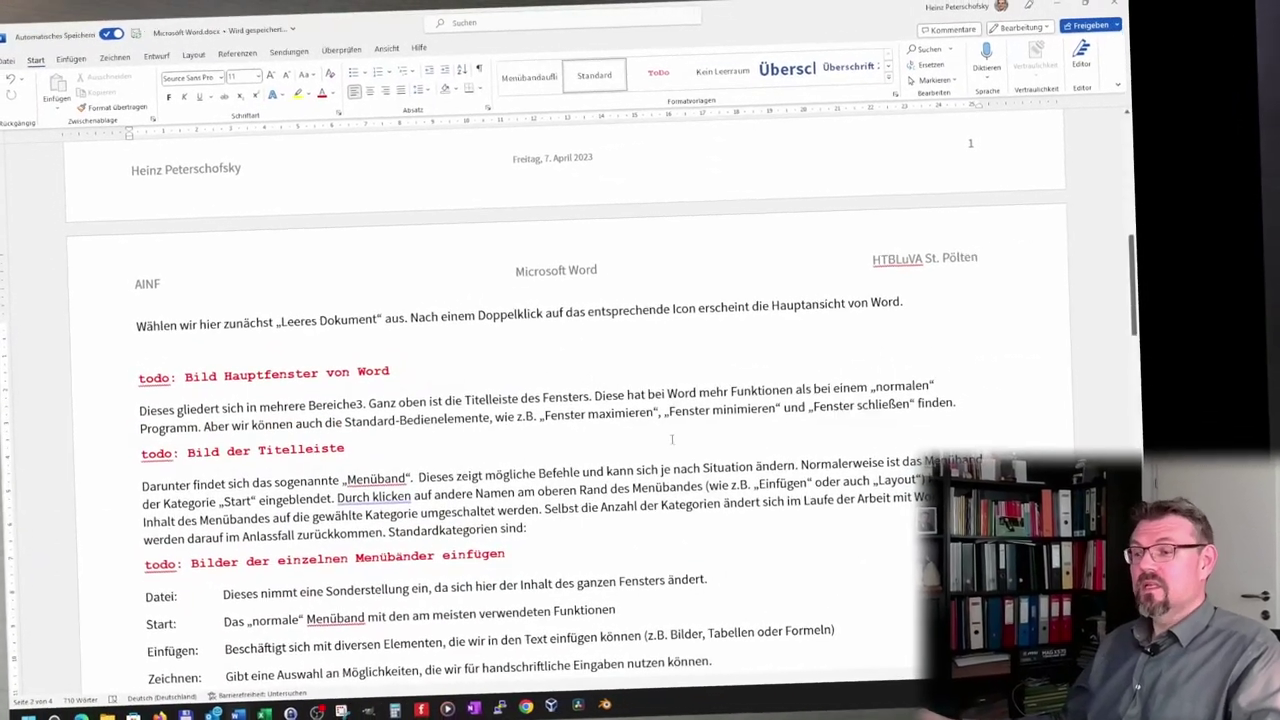
- Capture a window snip of the empty Dokument1 Word window with Snipping Tool
click(336, 706)
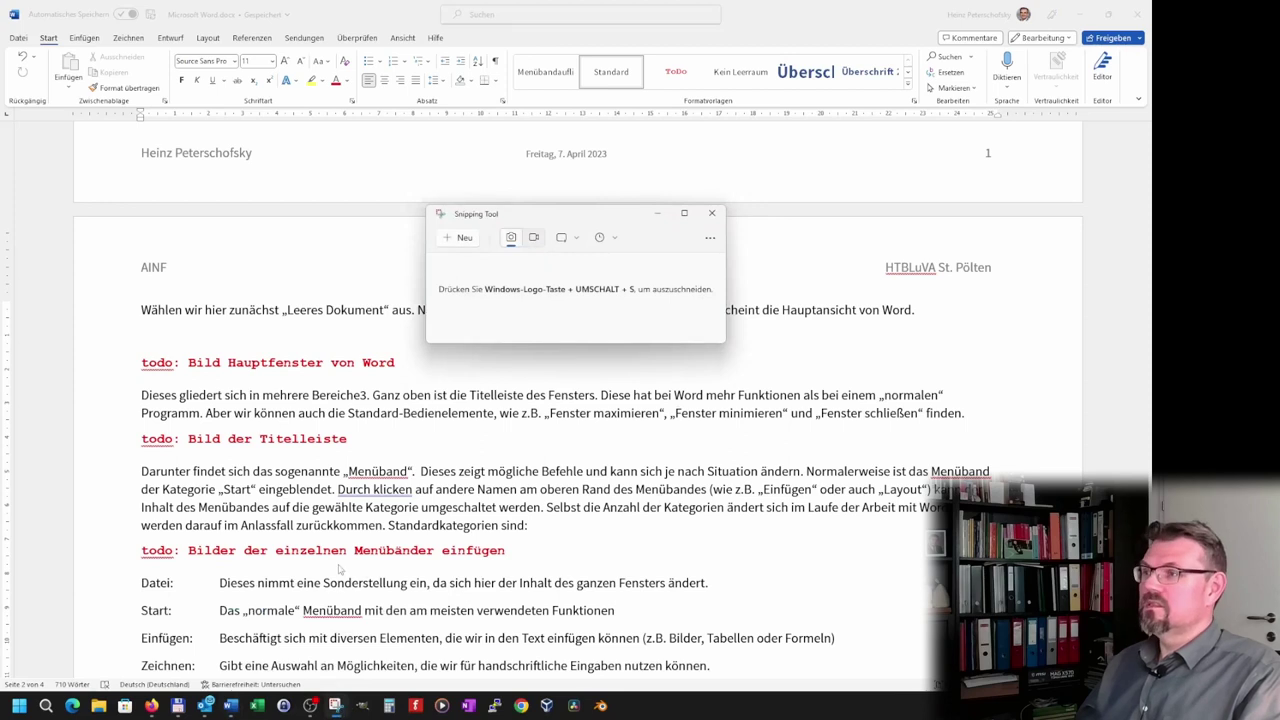
mouse_move(231, 706)
click(268, 672)
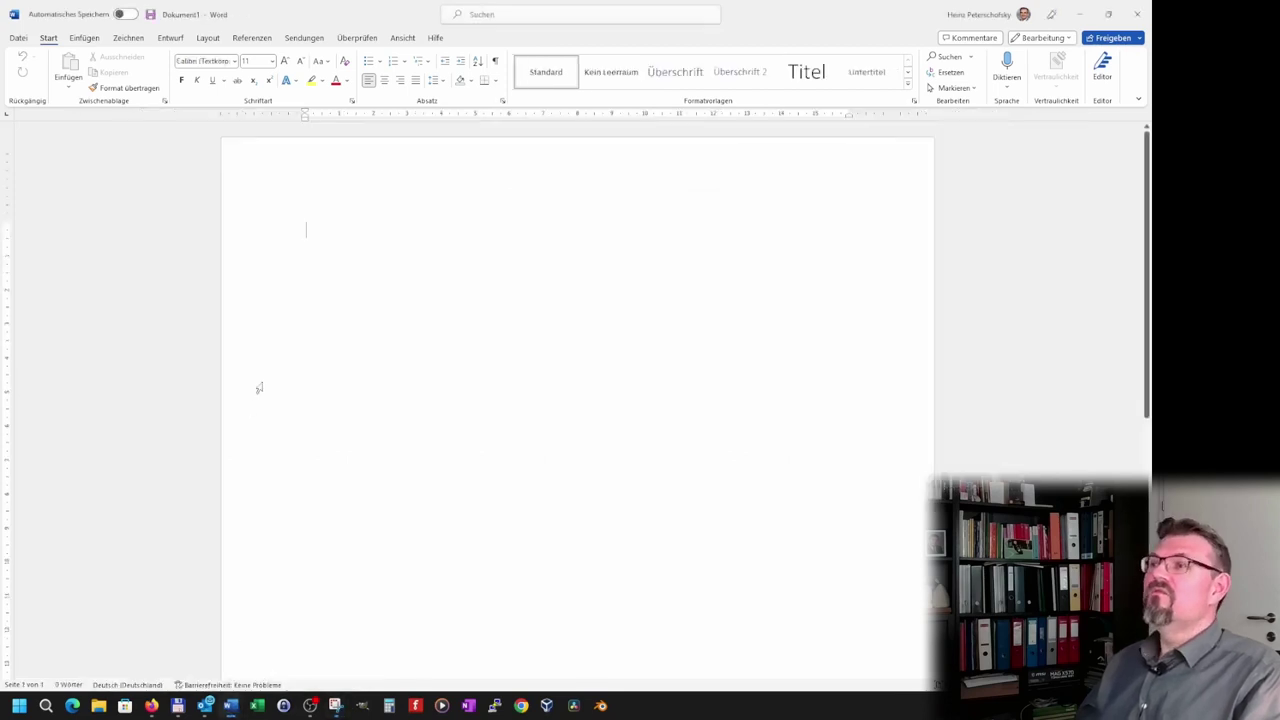
mouse_move(336, 705)
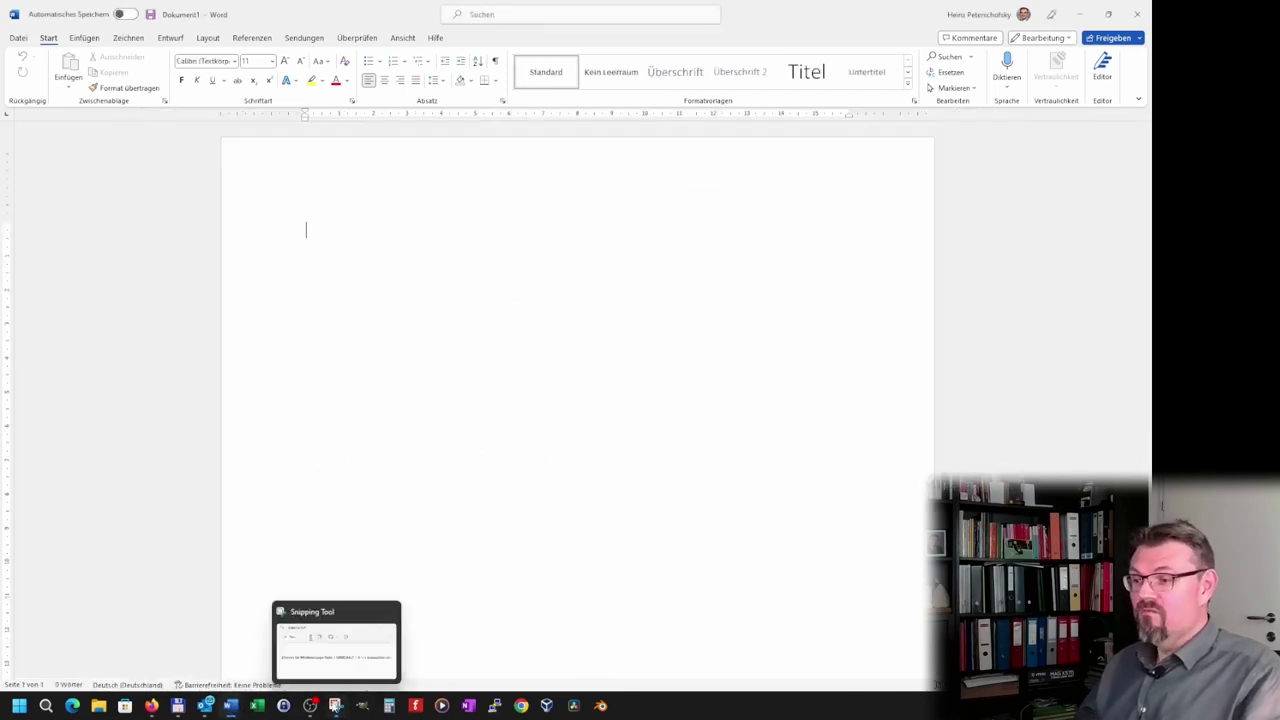
click(338, 682)
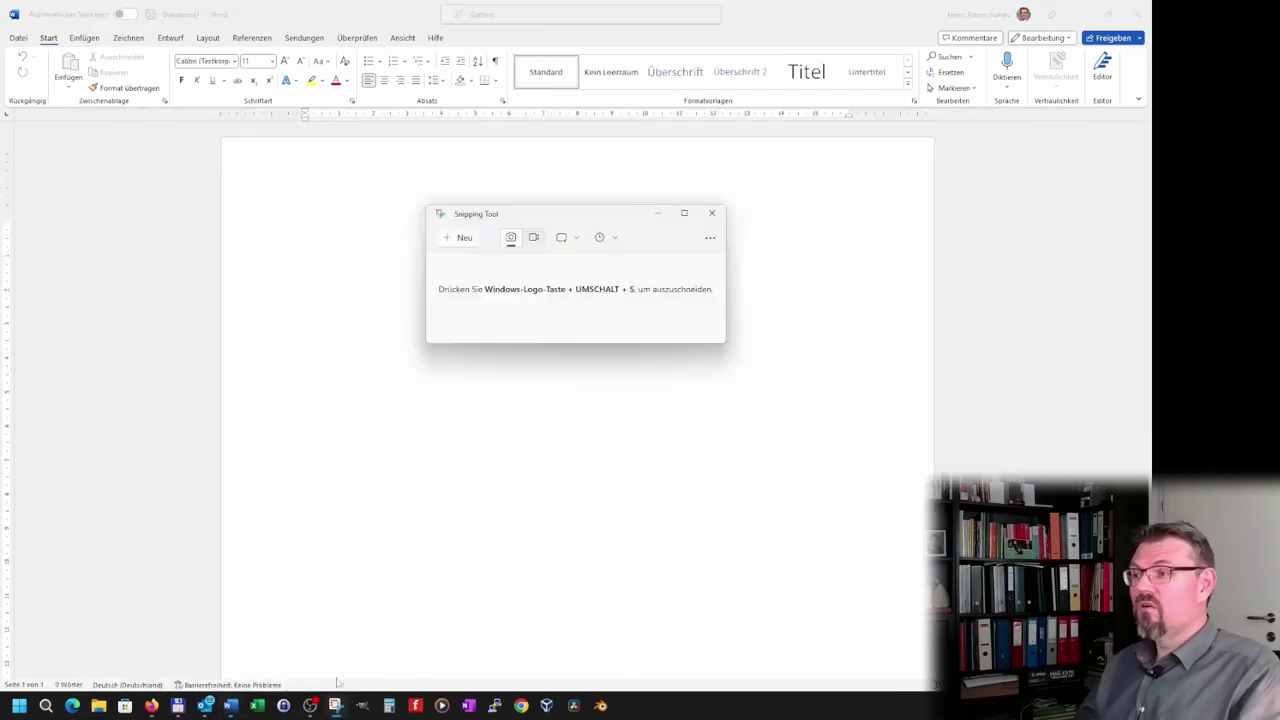
click(458, 238)
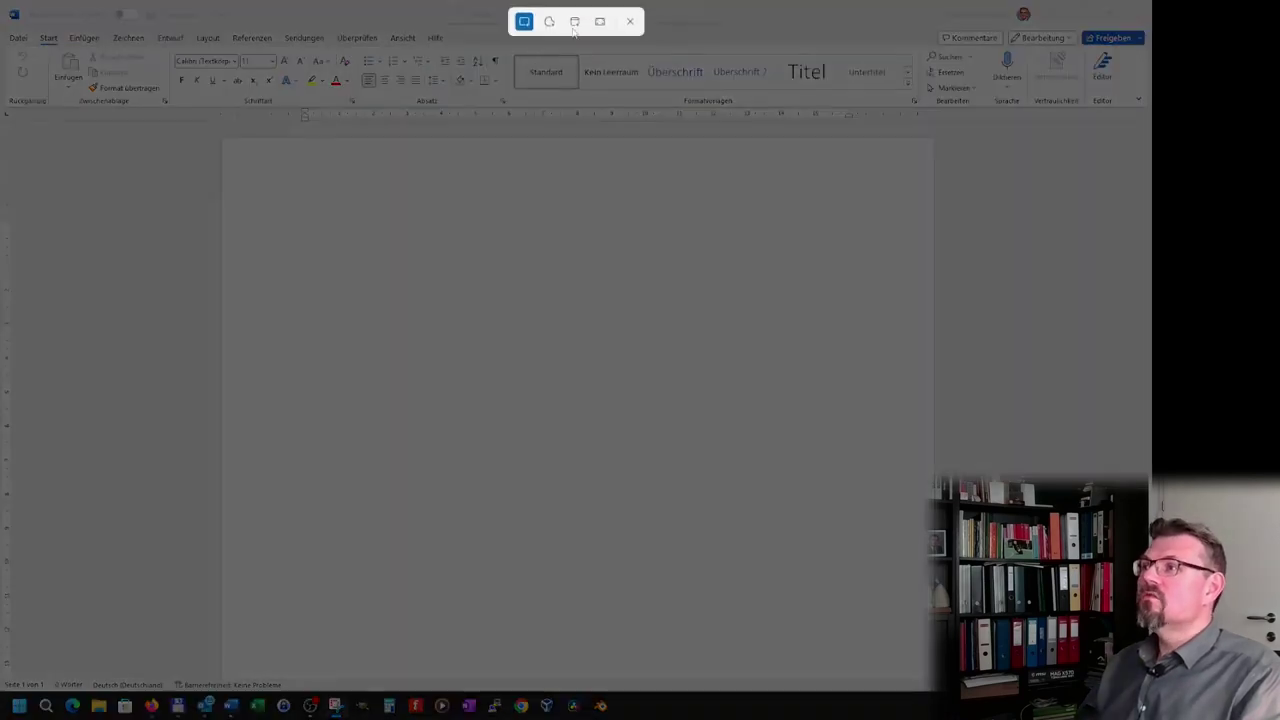
click(574, 21)
click(311, 24)
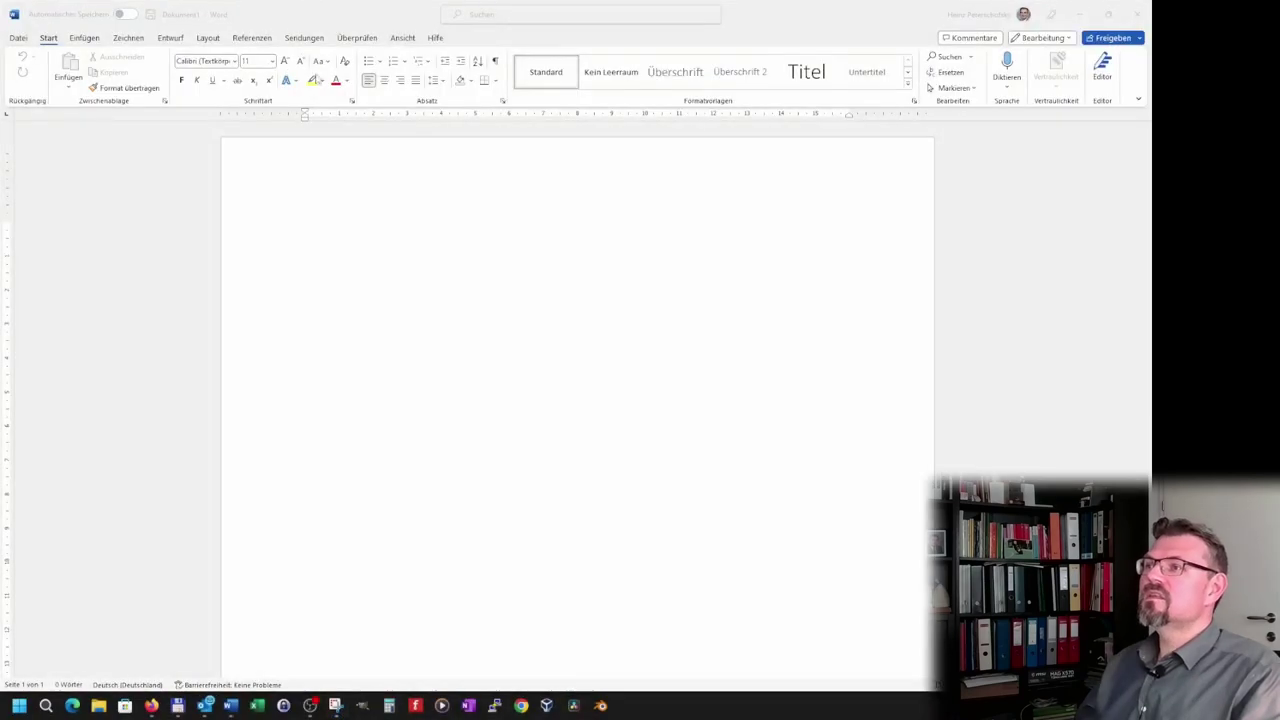
- Check the captured screenshot, then return to the Microsoft Word.docx document
click(335, 706)
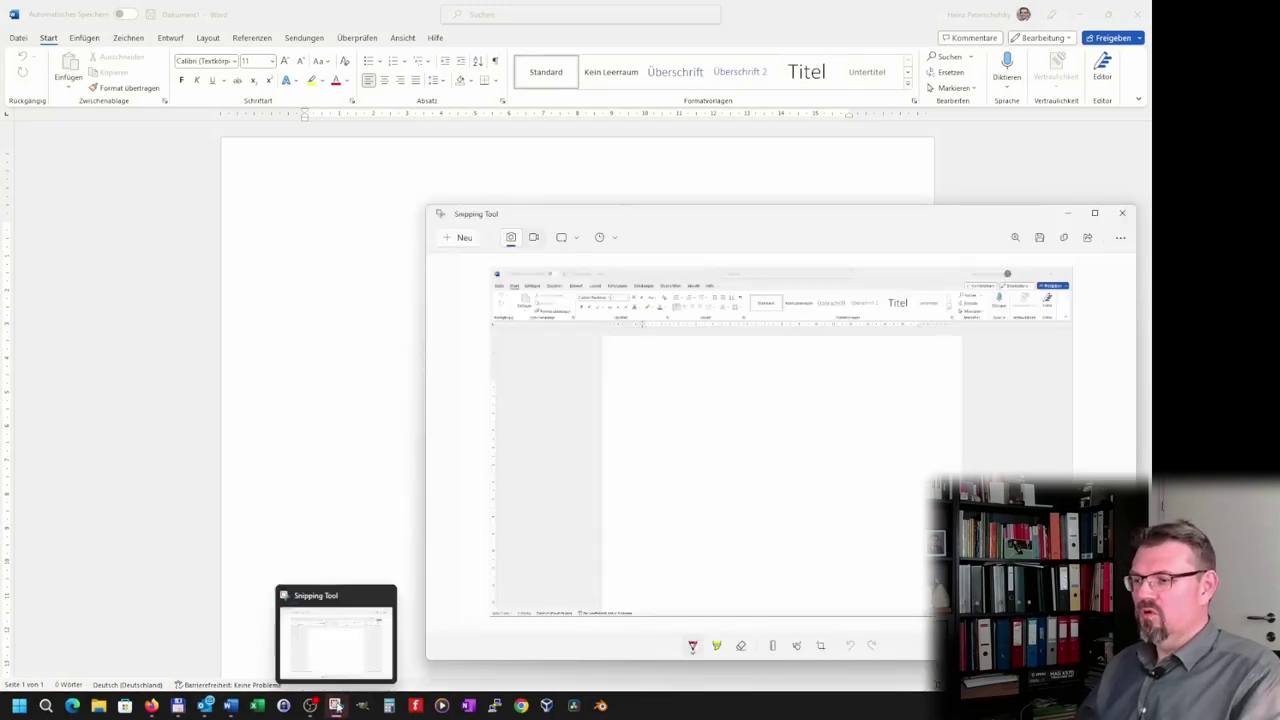
click(229, 706)
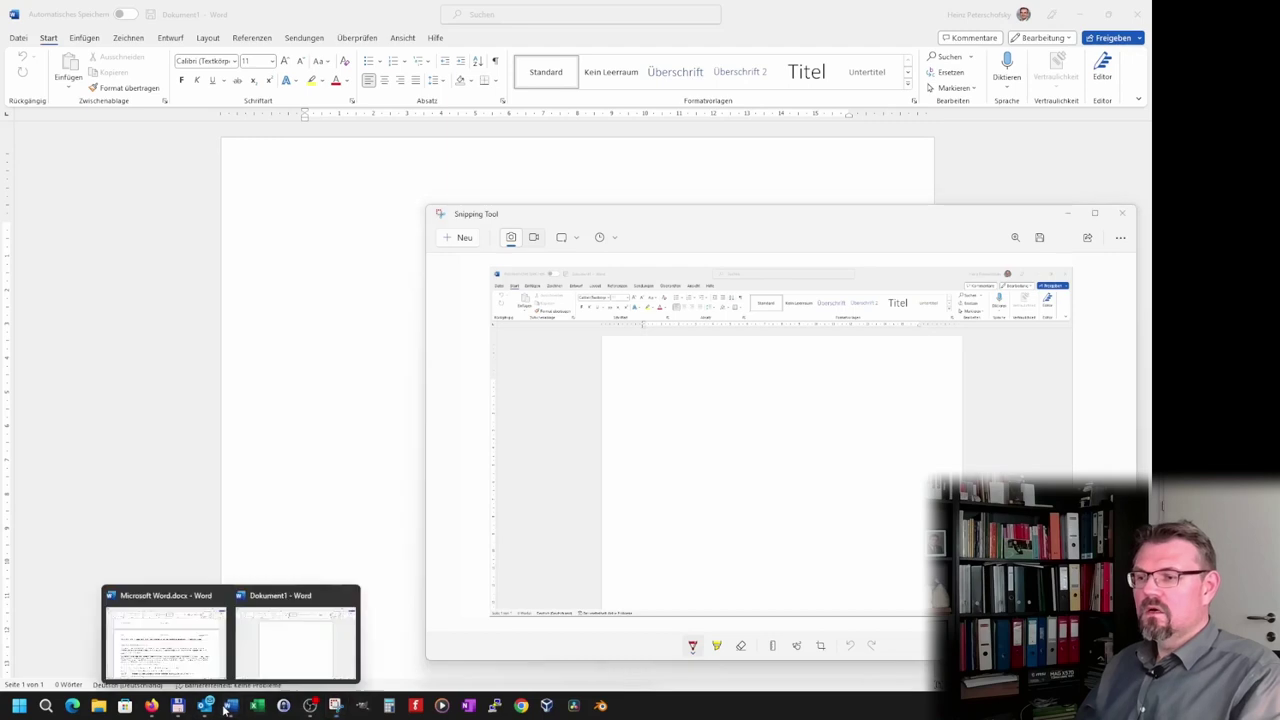
click(196, 663)
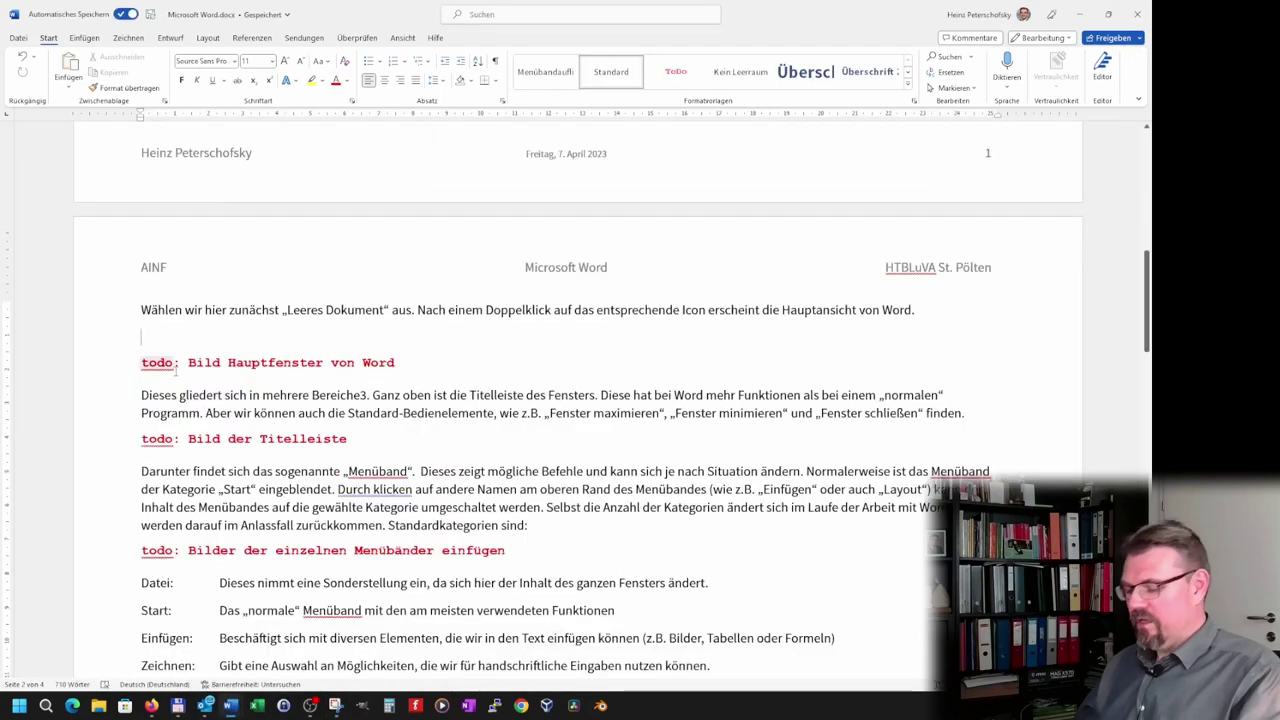
- Paste the empty-window screenshot under the first sentence and set its width to 15 cm
key(ctrl+v)
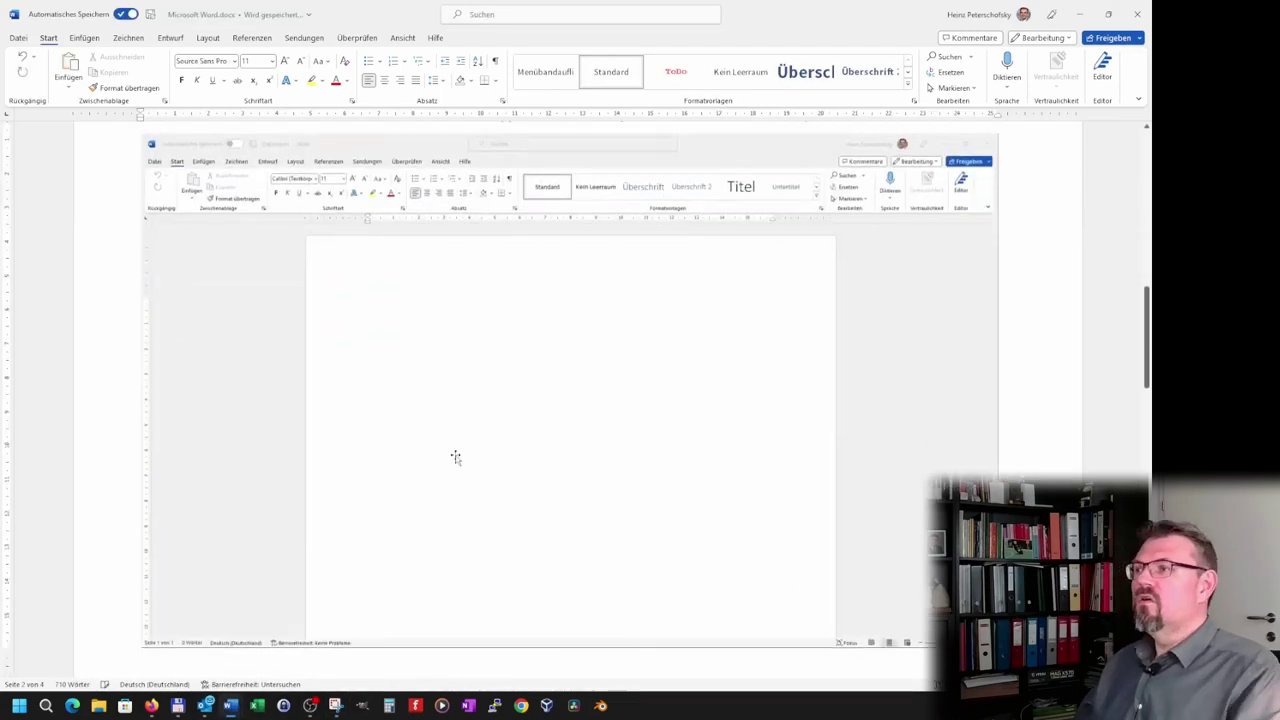
scroll(454, 454, up, 3)
scroll(457, 449, up, 3)
click(555, 346)
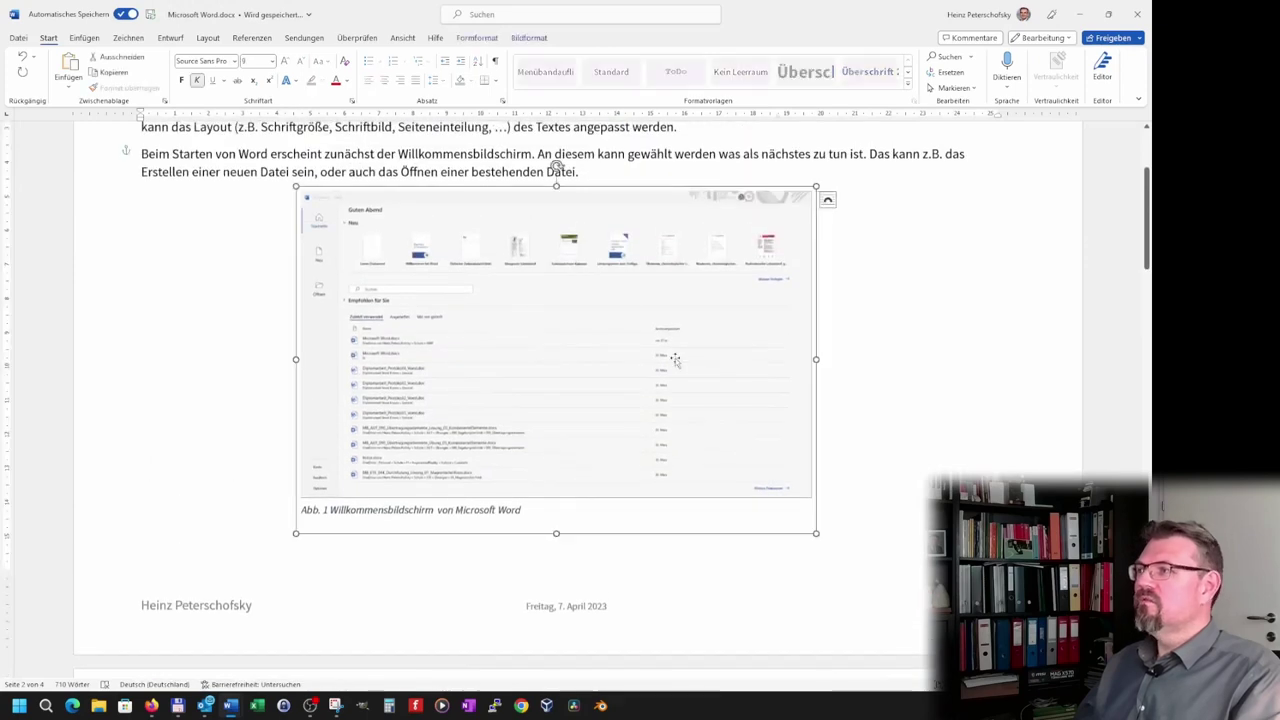
click(720, 268)
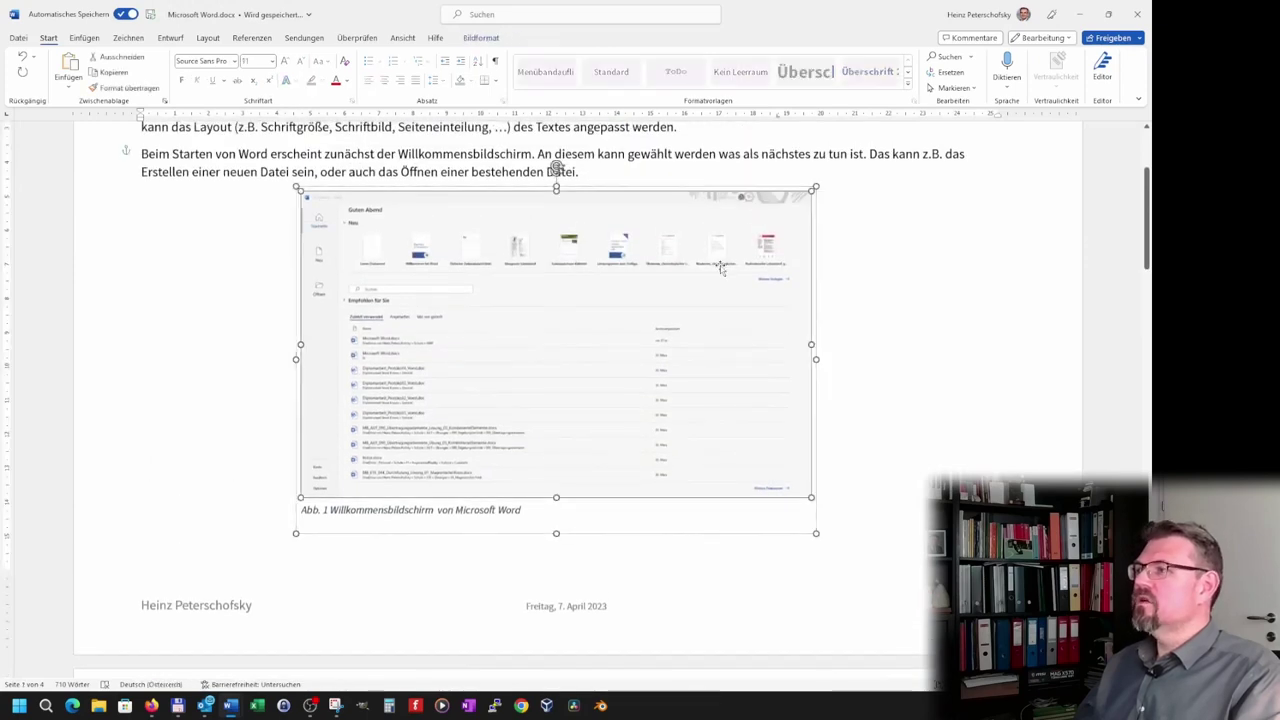
click(474, 38)
scroll(964, 183, down, 10)
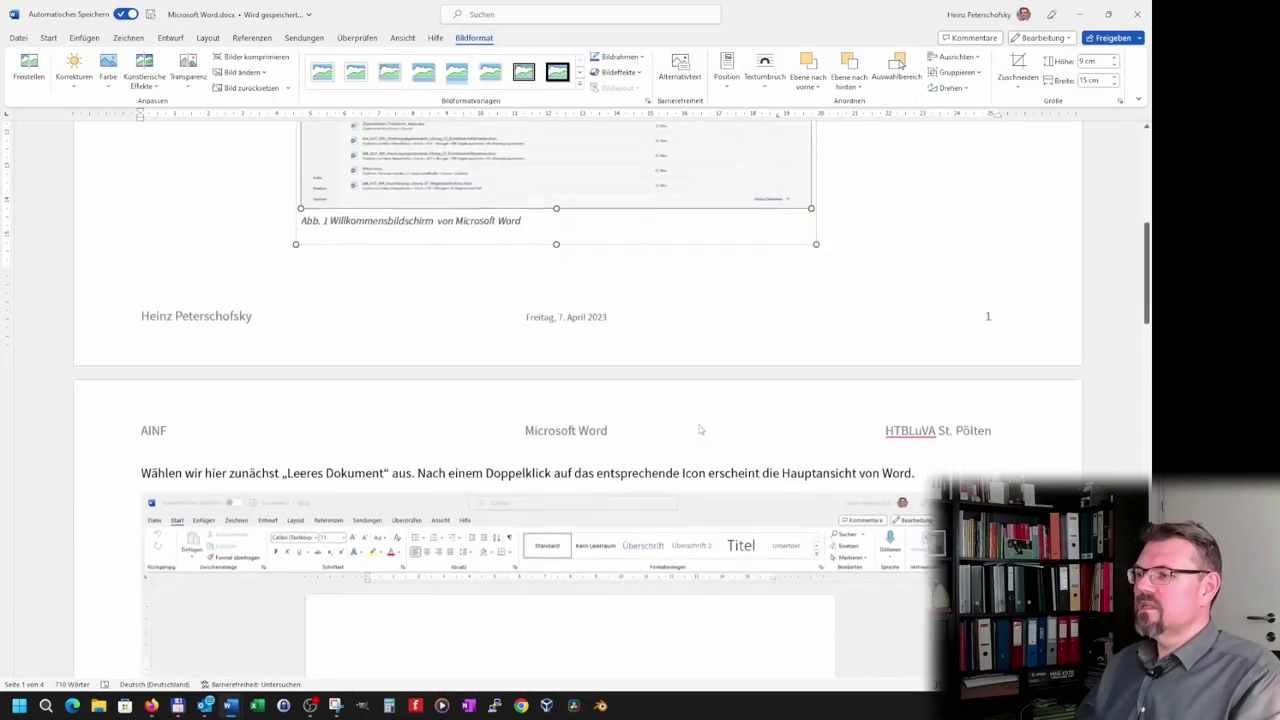
click(700, 554)
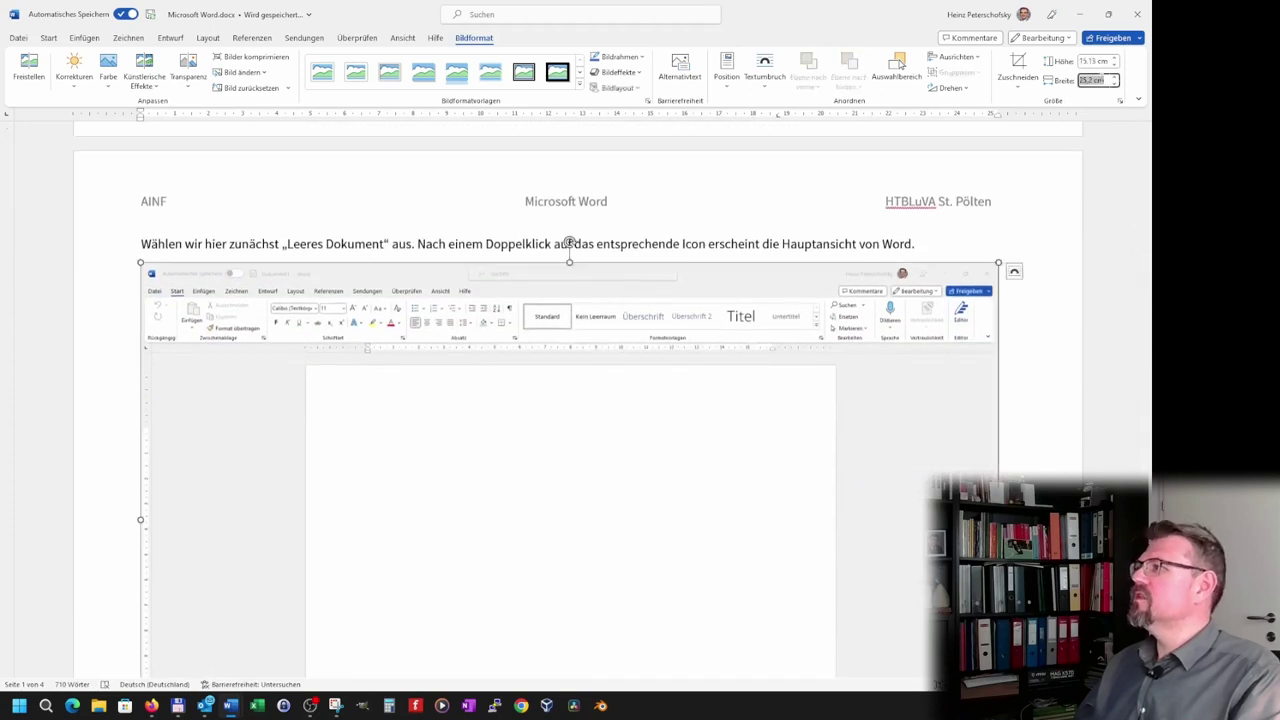
text(15)
key(Return)
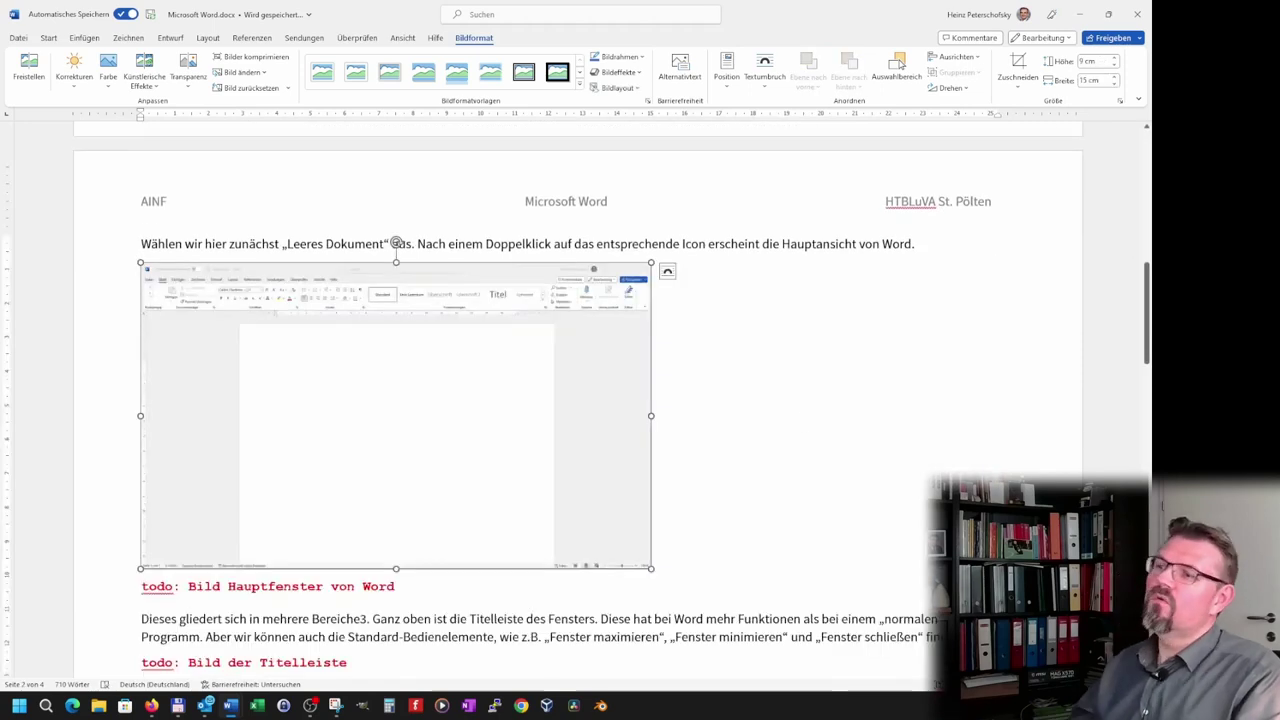
- Give the screenshot 'Oben und unten' text wrapping and shift it slightly right
click(668, 273)
click(704, 385)
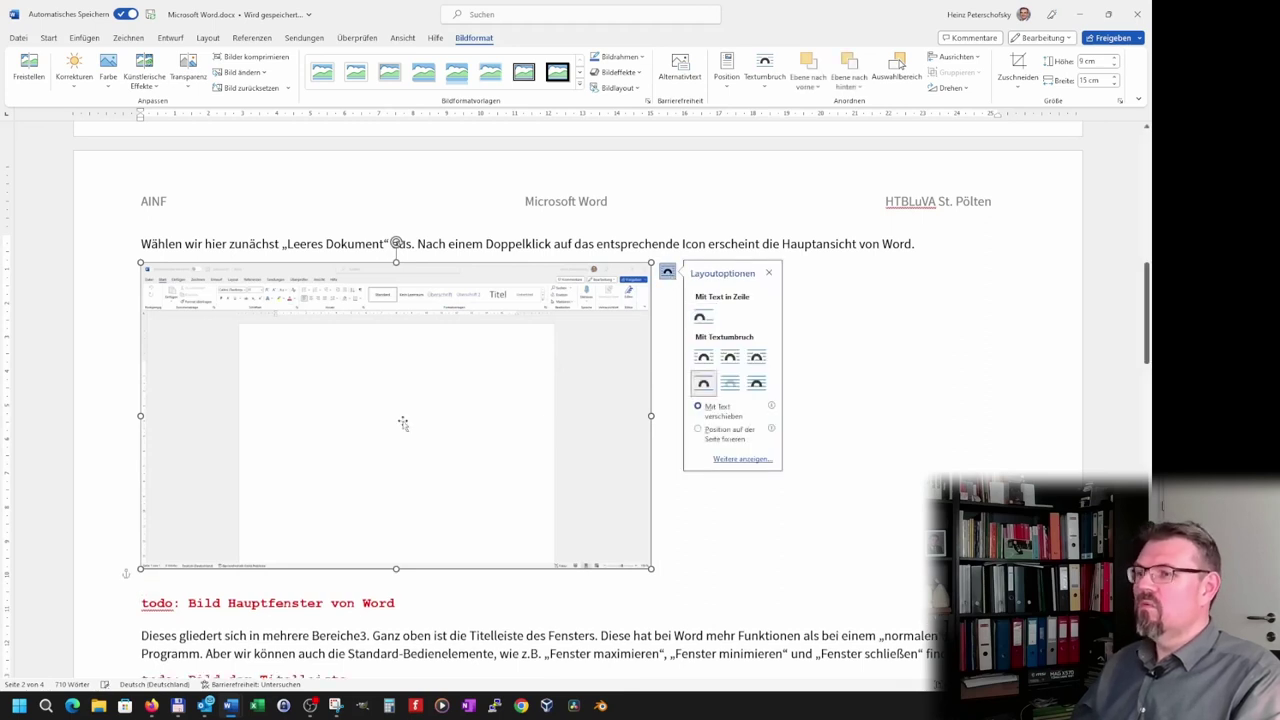
drag(403, 423, 472, 409)
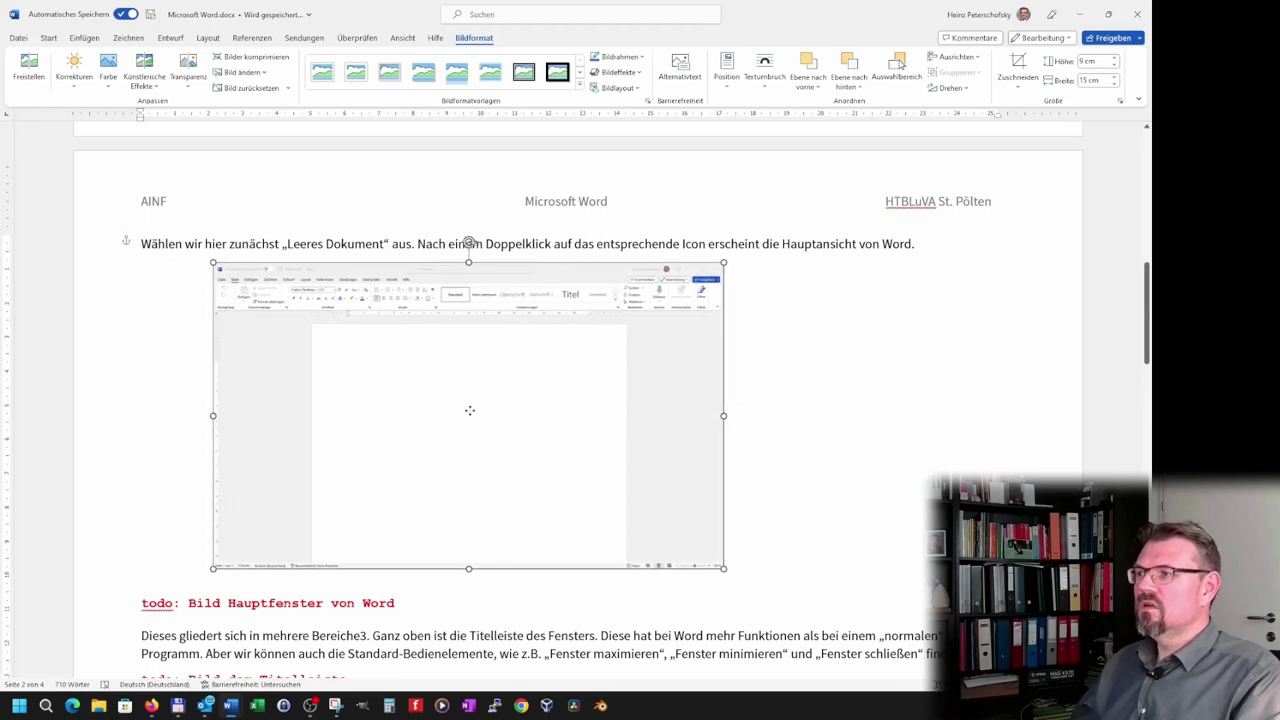
drag(473, 410, 464, 413)
- Correct 'Bereiche3' to 'Bereiche' by deleting the stray 3
scroll(403, 566, down, 3)
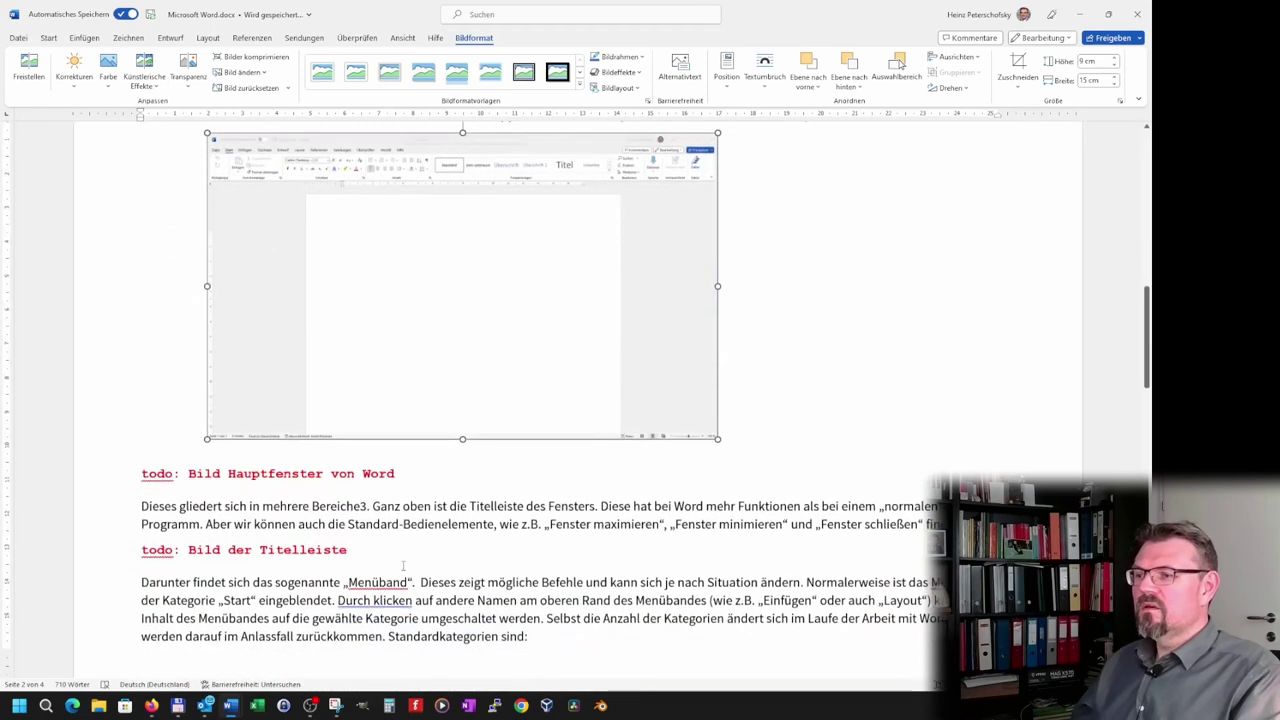
click(367, 506)
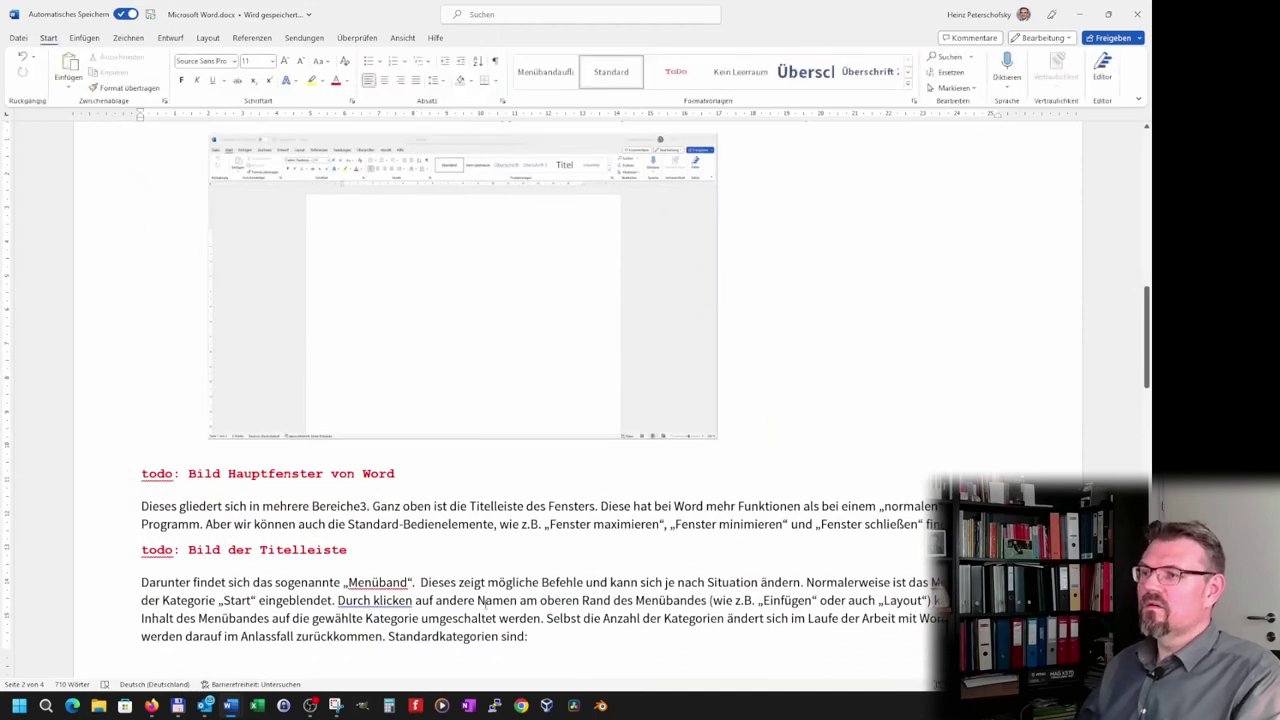
key(BackSpace)
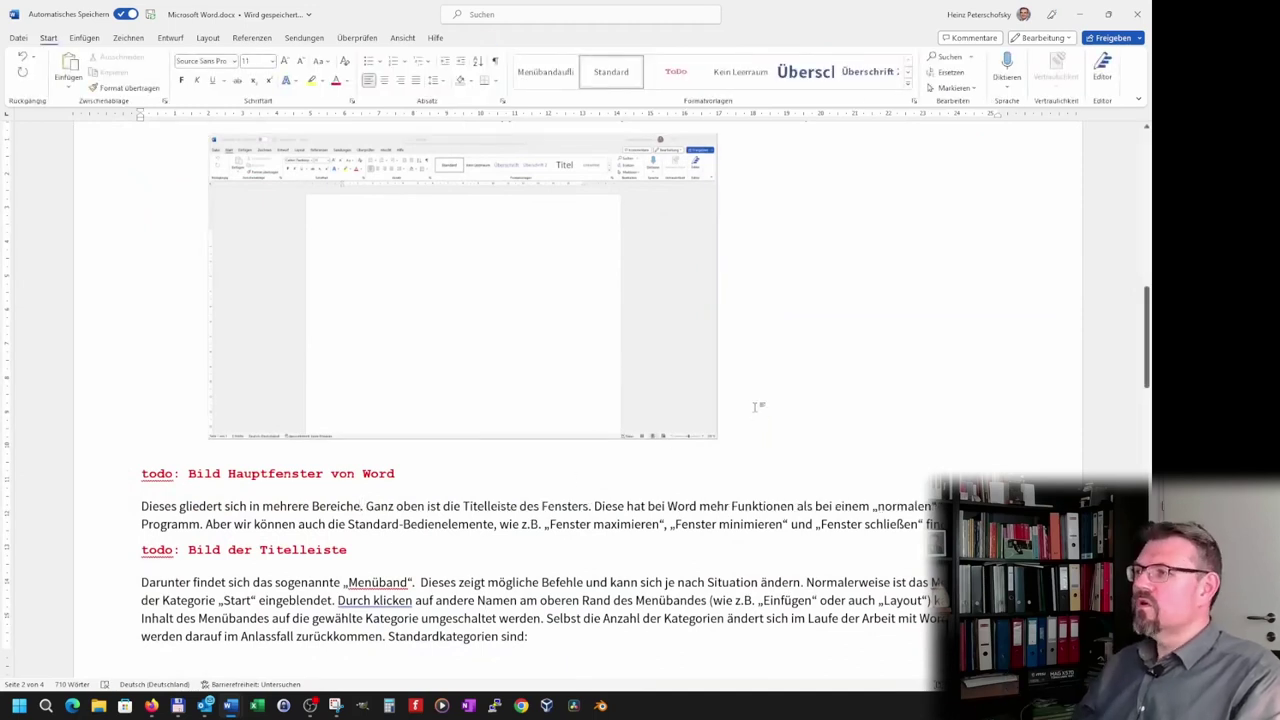
scroll(757, 406, up, 3)
click(634, 411)
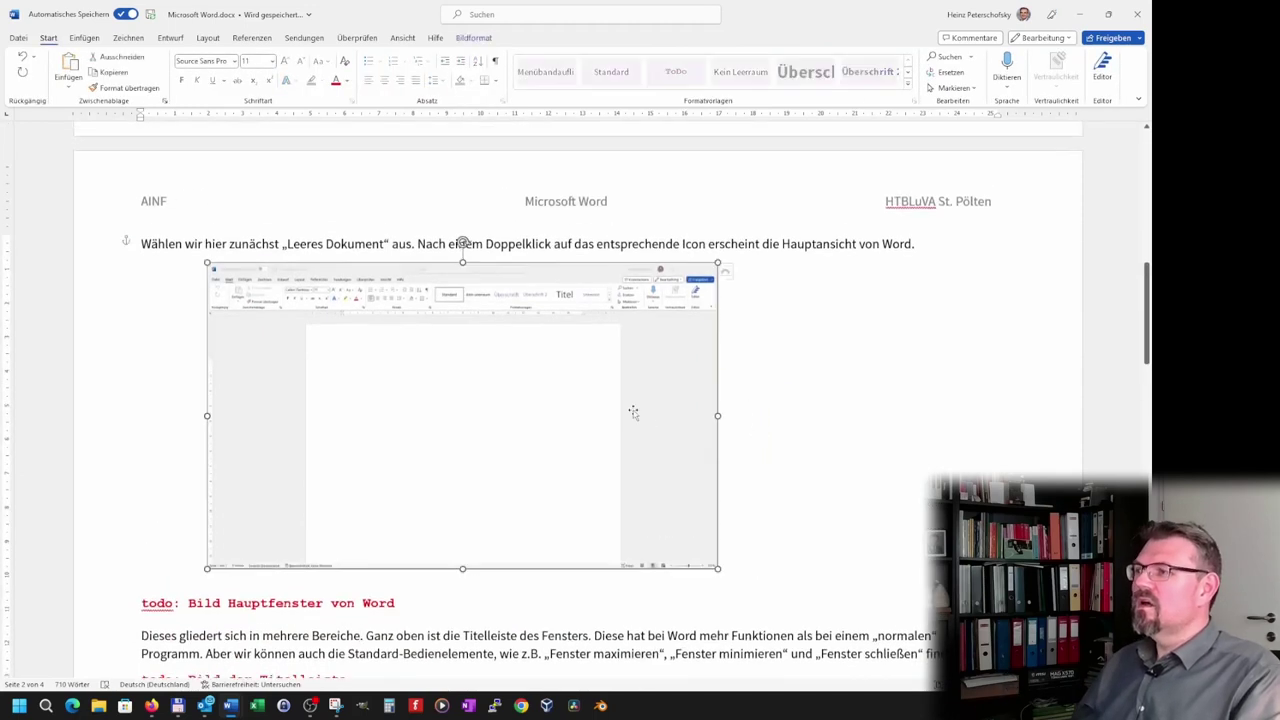
click(798, 432)
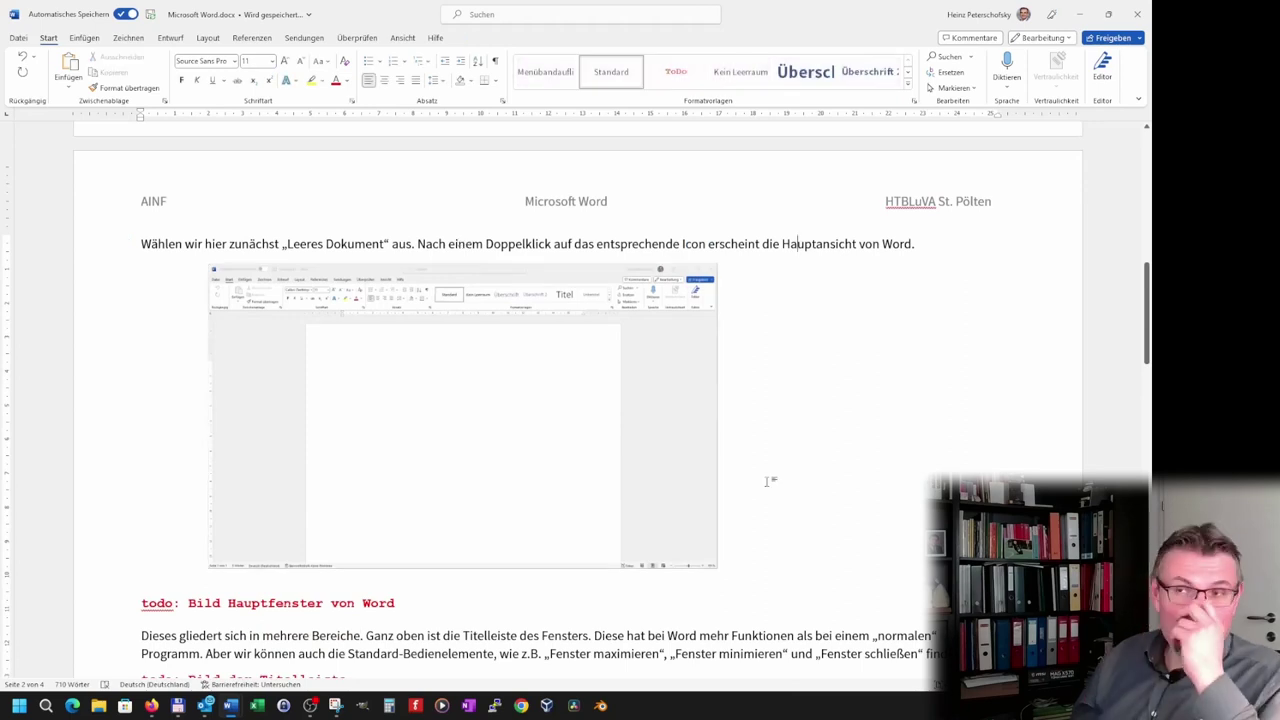
- Draw a text box to the right of the screenshot's top edge
click(97, 40)
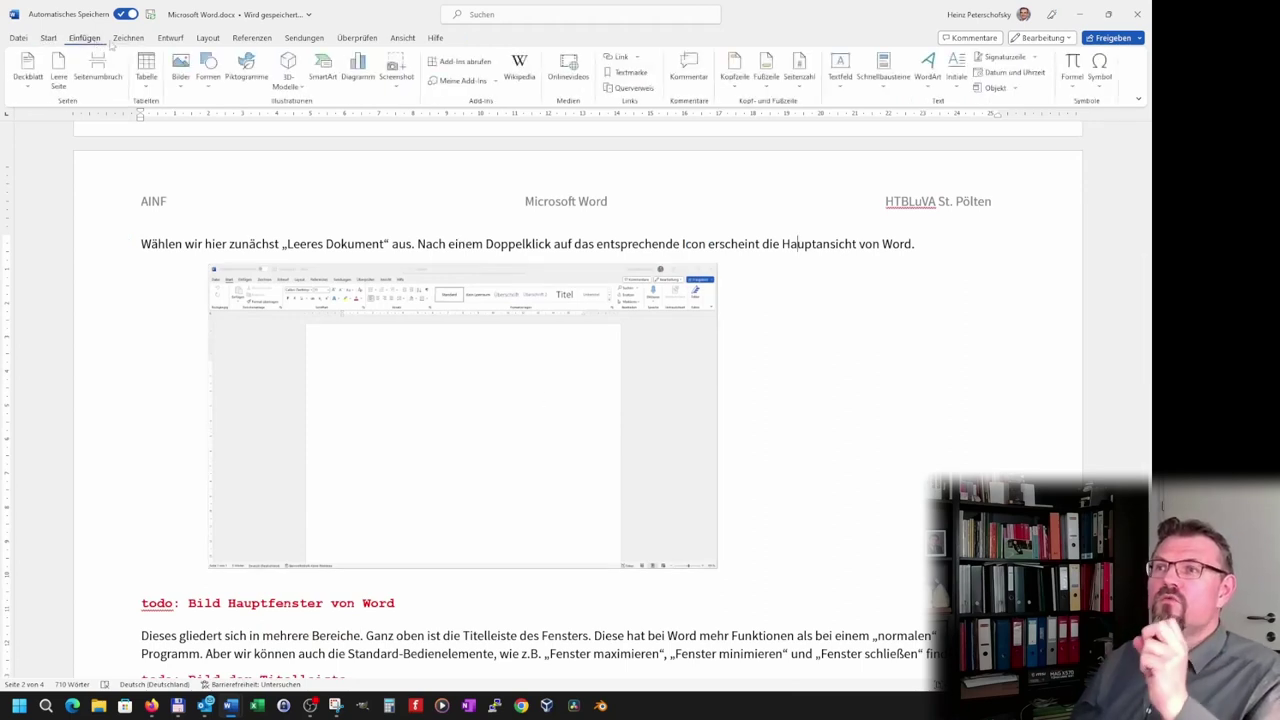
click(214, 82)
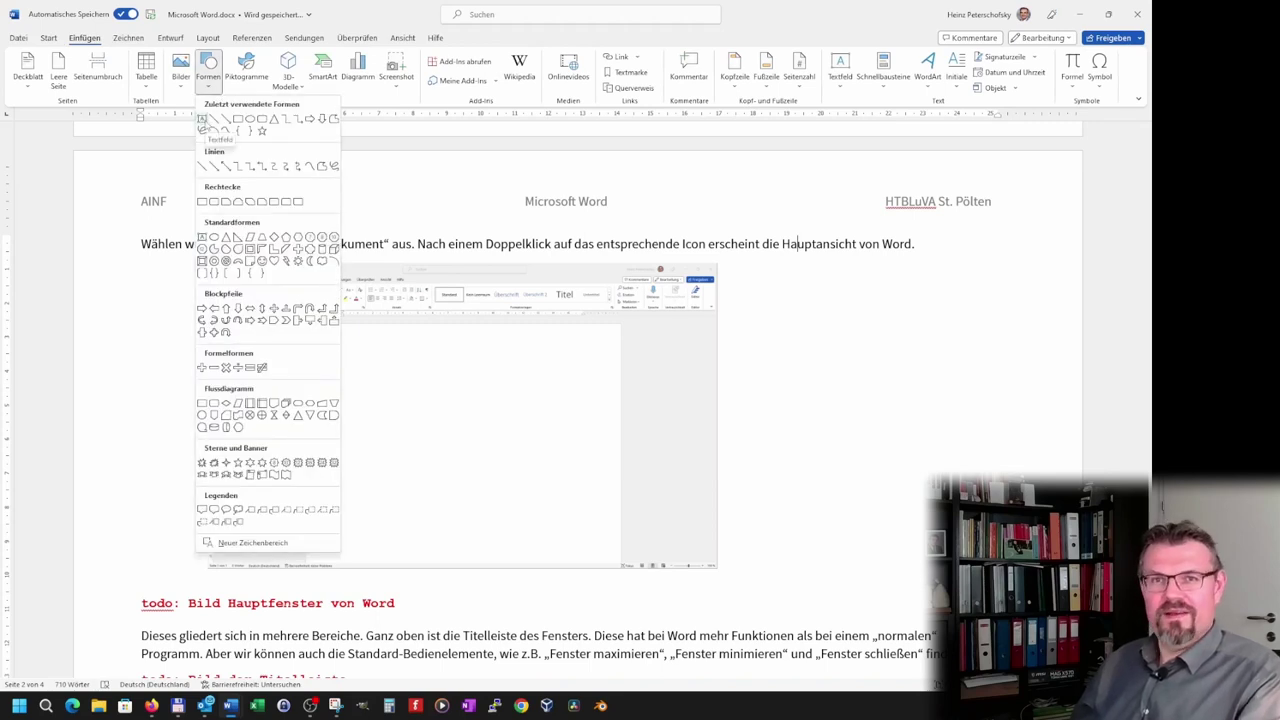
click(202, 121)
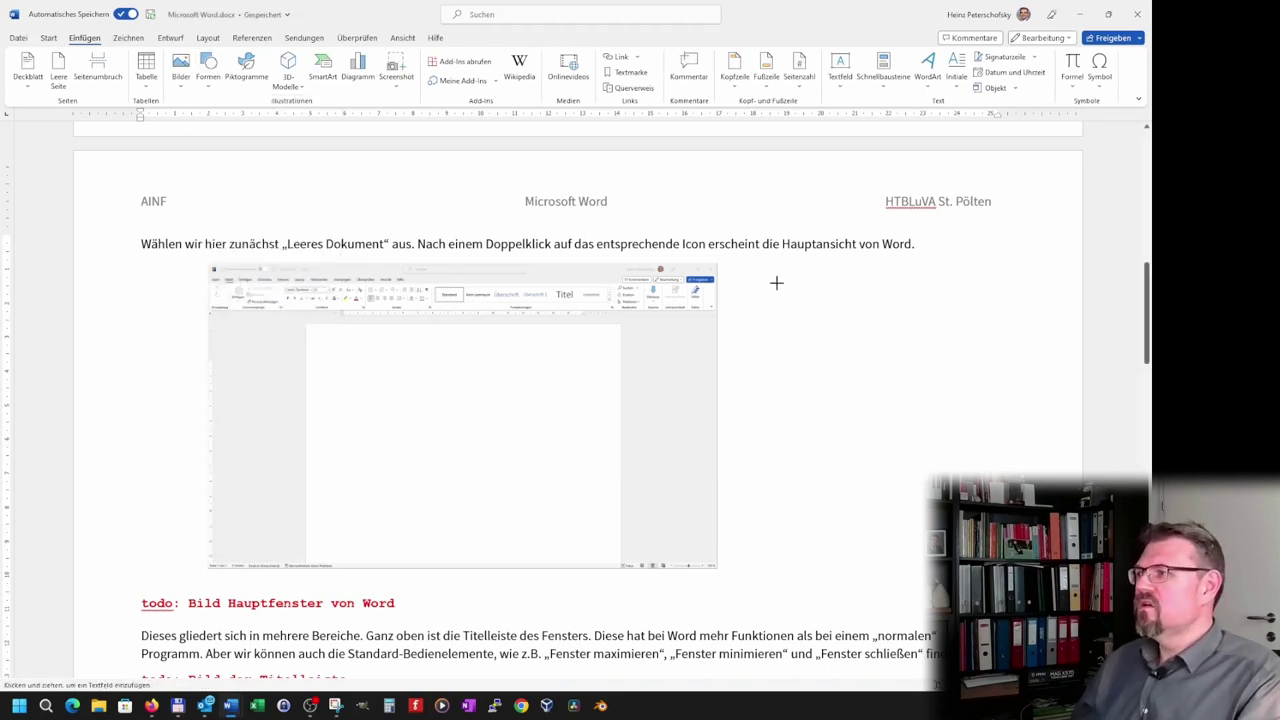
drag(758, 263, 807, 289)
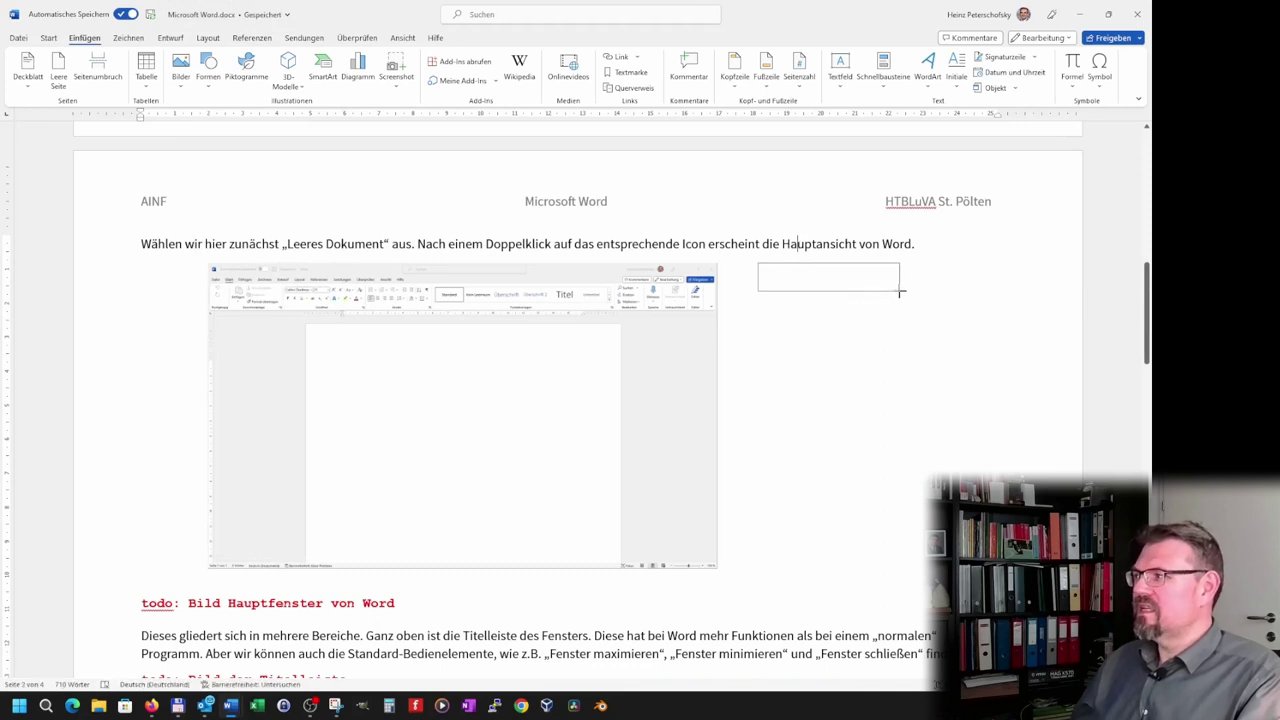
drag(899, 291, 899, 291)
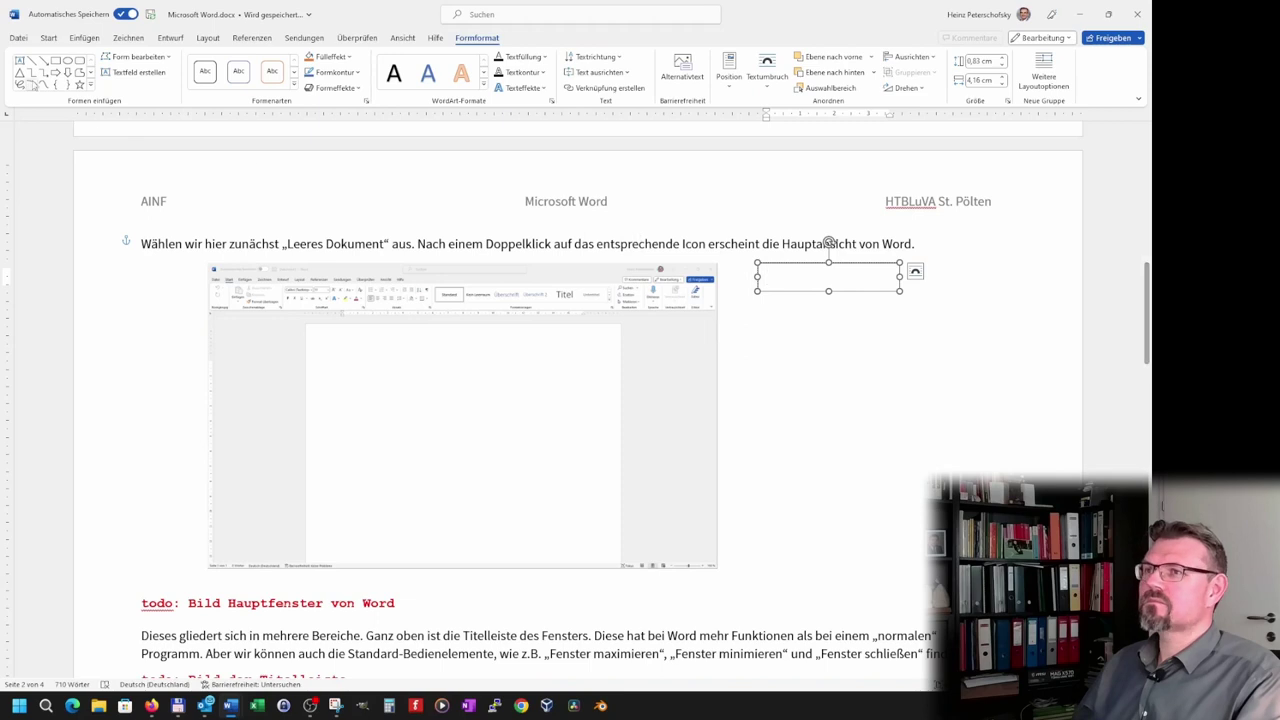
click(48, 37)
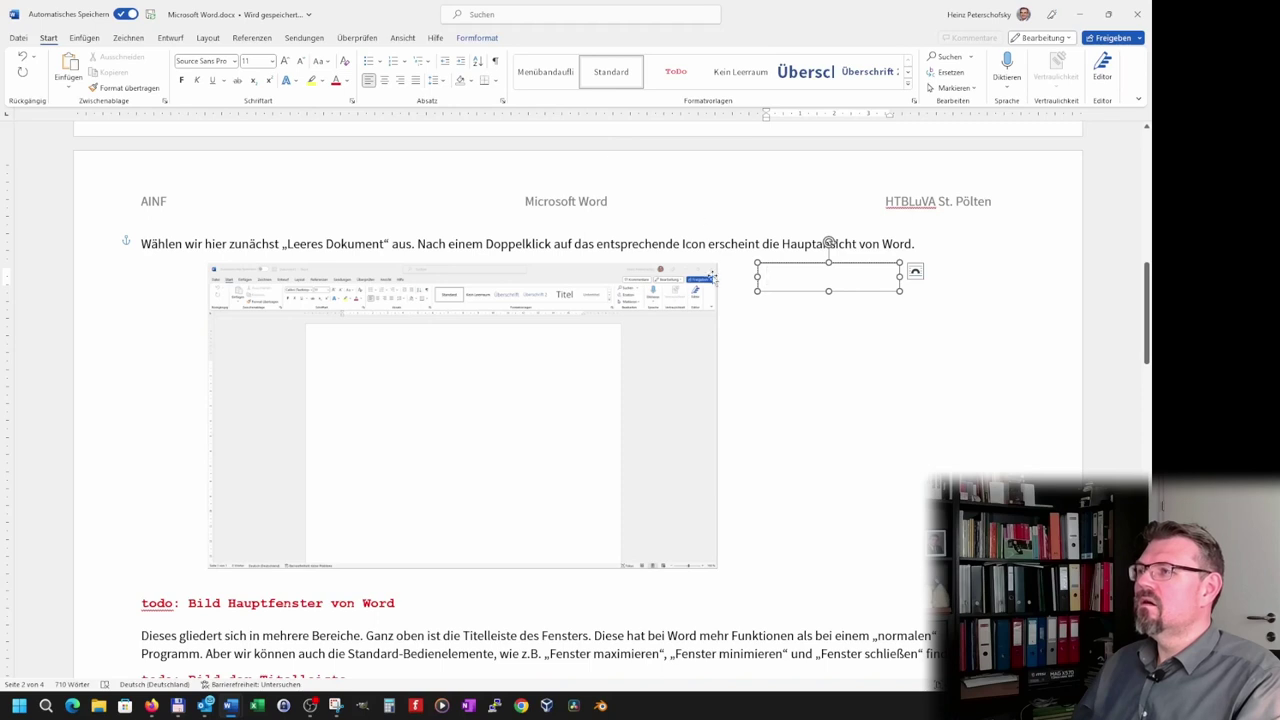
- Type 'Titelleiste' into the text box and reselect it
scroll(713, 278, up, 2)
scroll(713, 278, down, 1)
scroll(713, 278, down, 1)
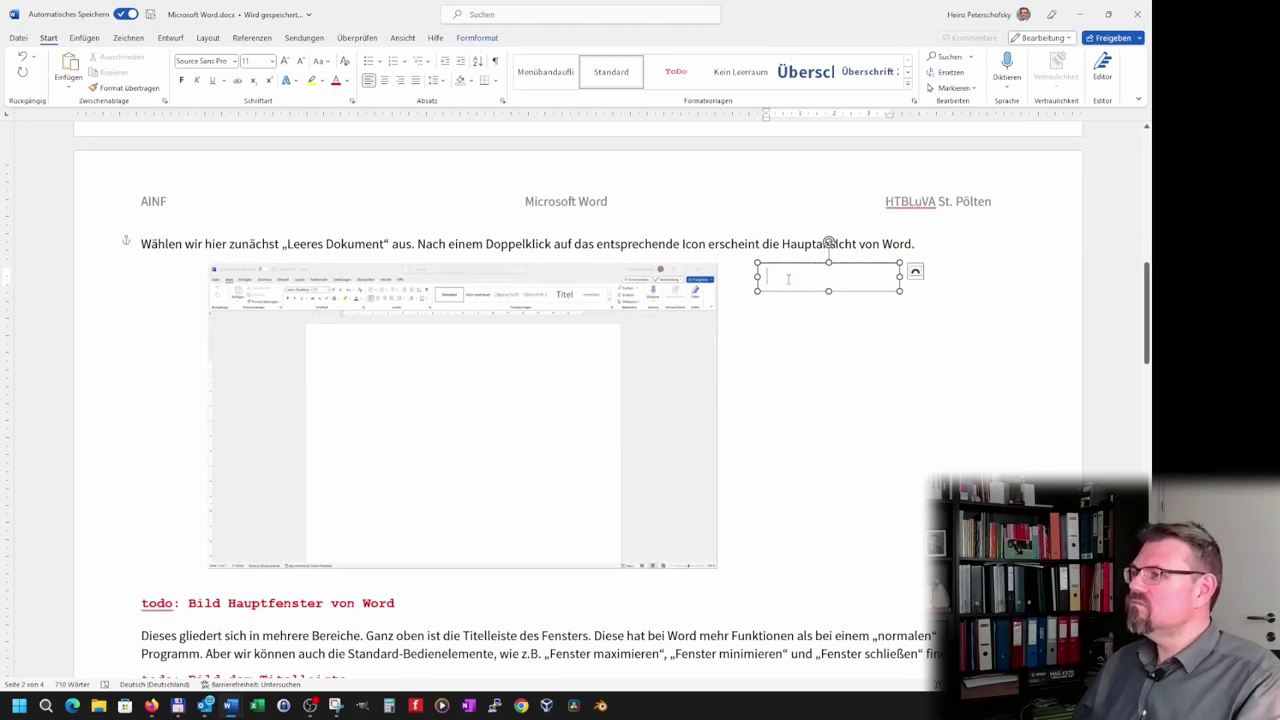
scroll(471, 568, down, 2)
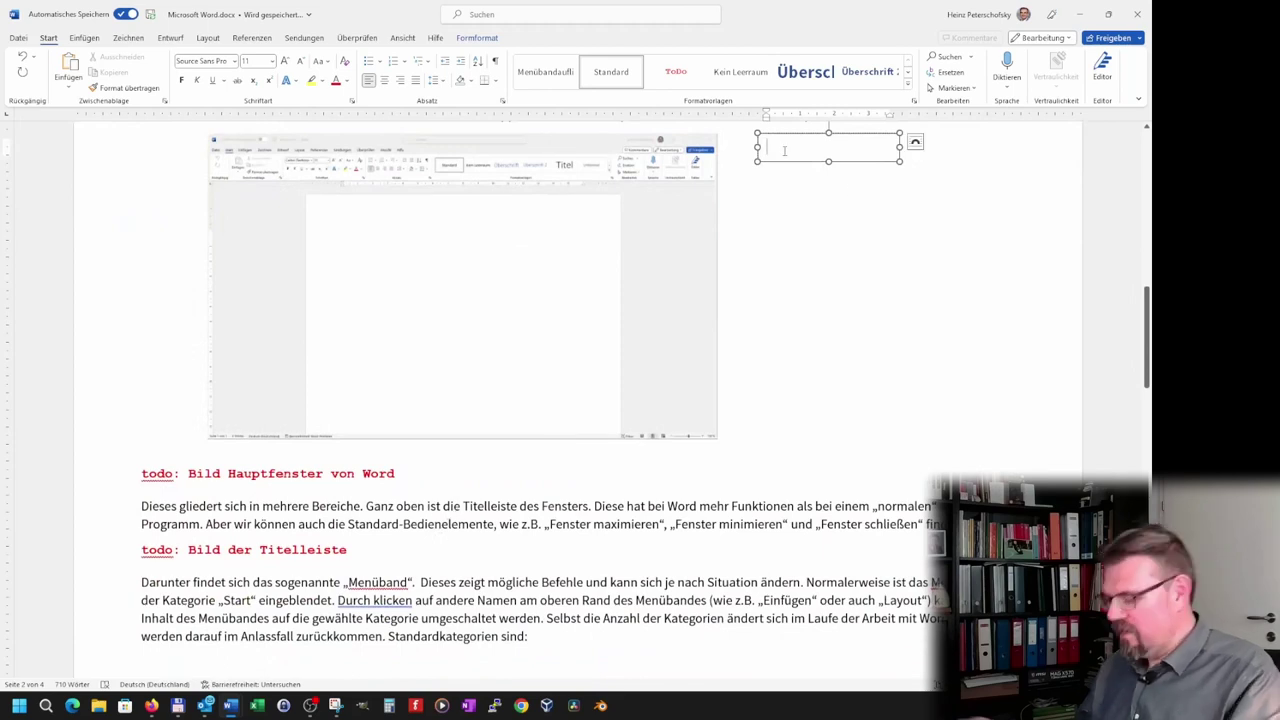
text(Titellei)
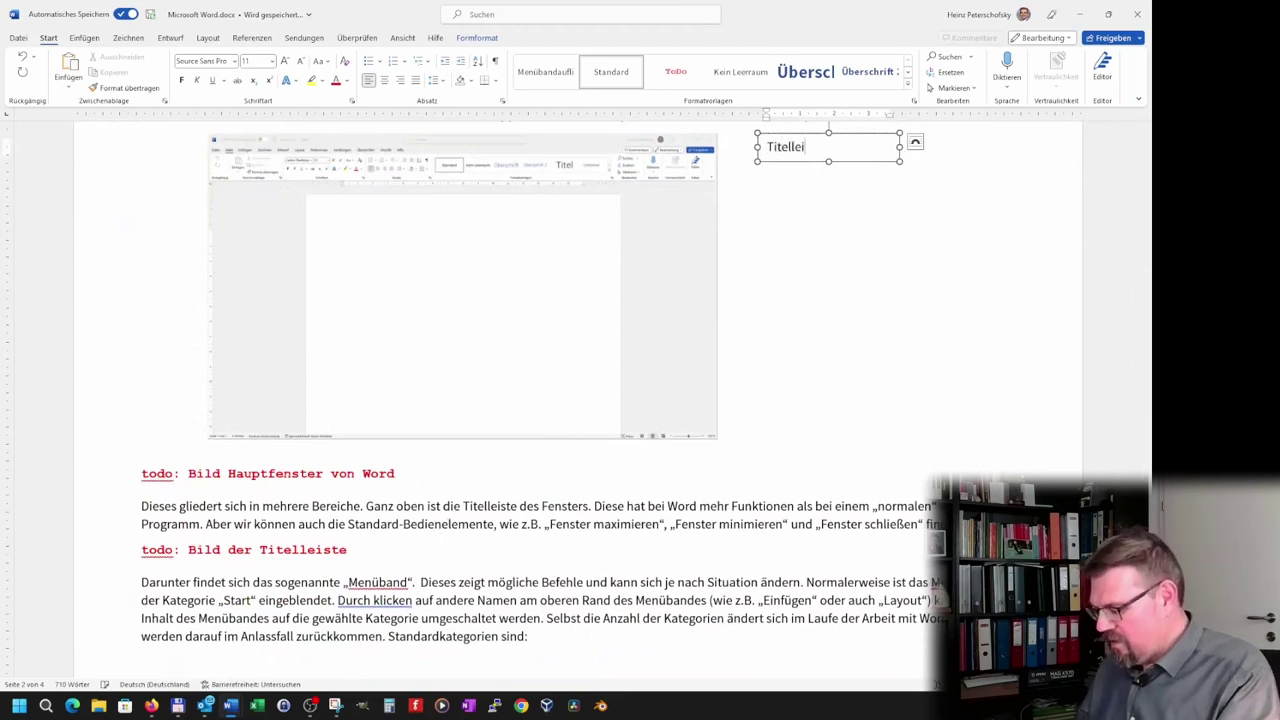
text(ste)
click(771, 217)
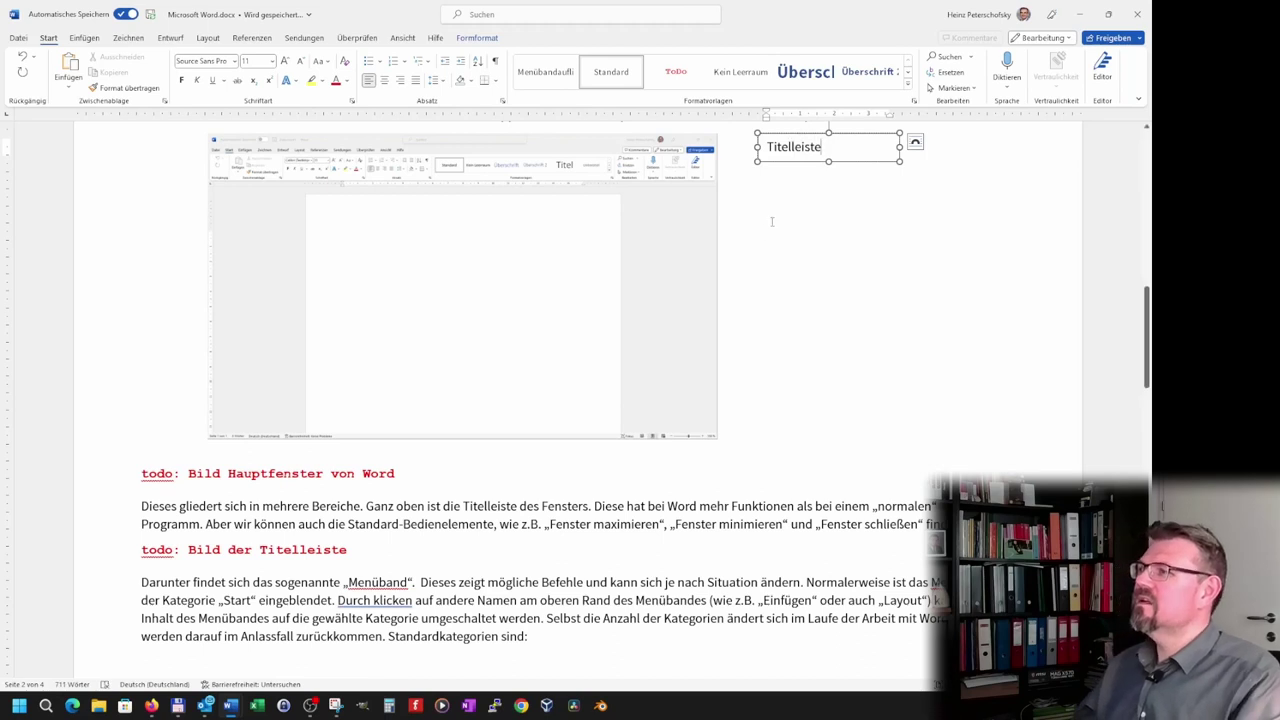
scroll(789, 249, up, 3)
click(802, 316)
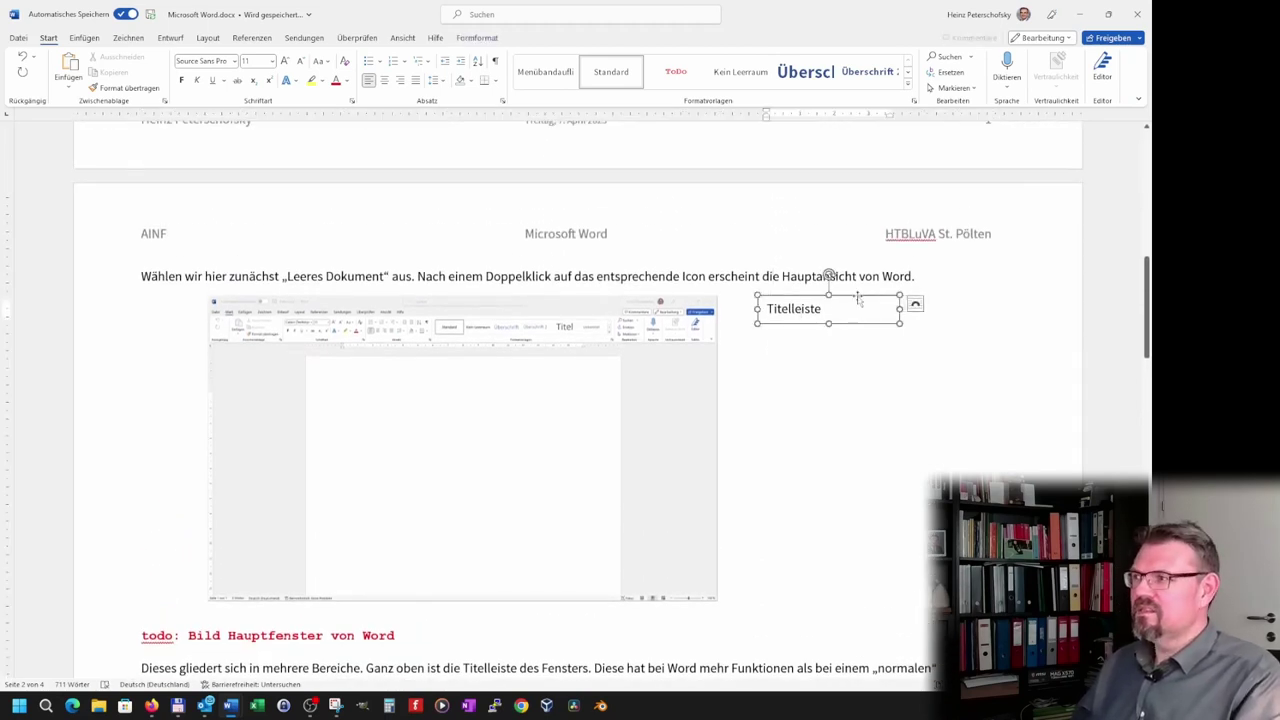
- Remove the outline from the Titelleiste text box with Keine Kontur
click(479, 38)
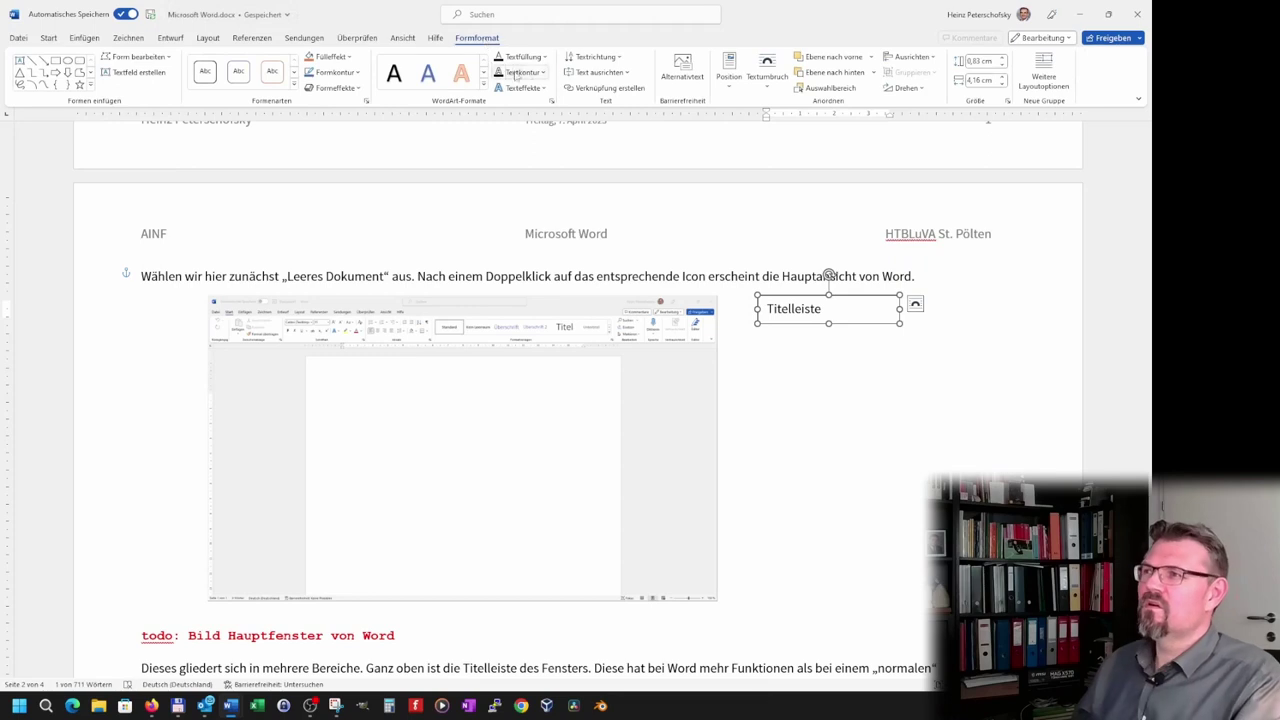
click(336, 72)
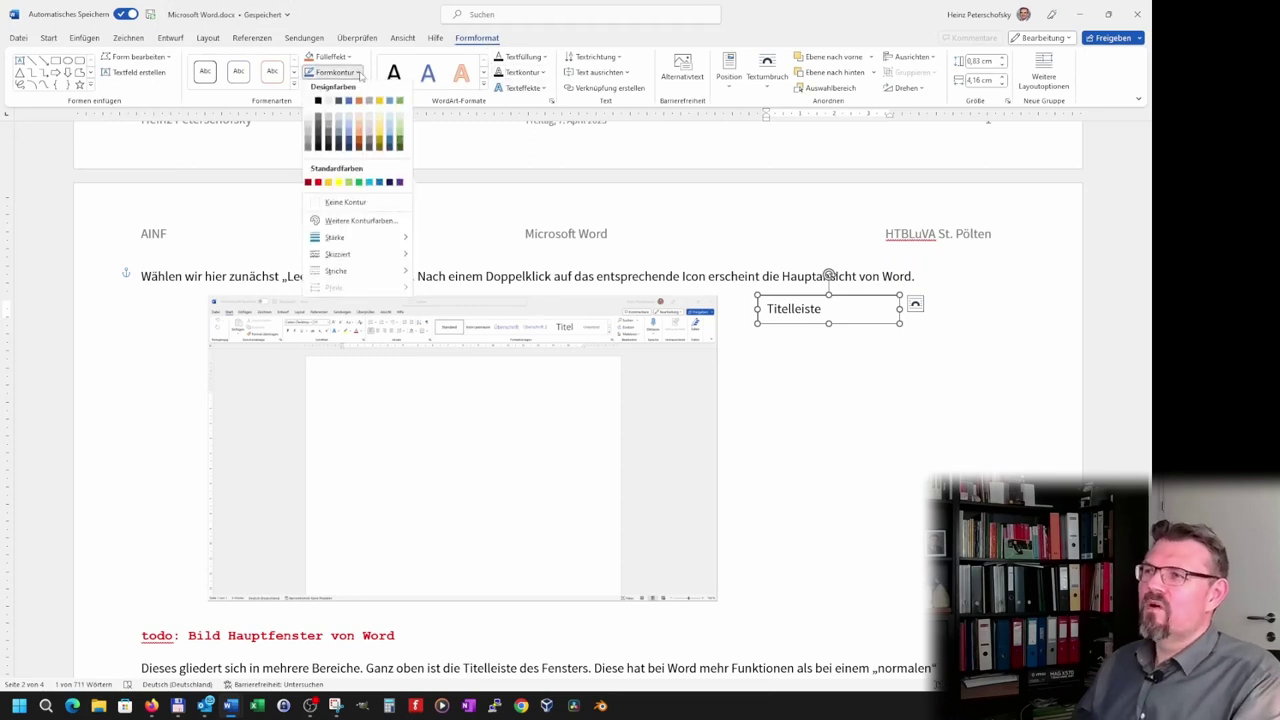
click(345, 204)
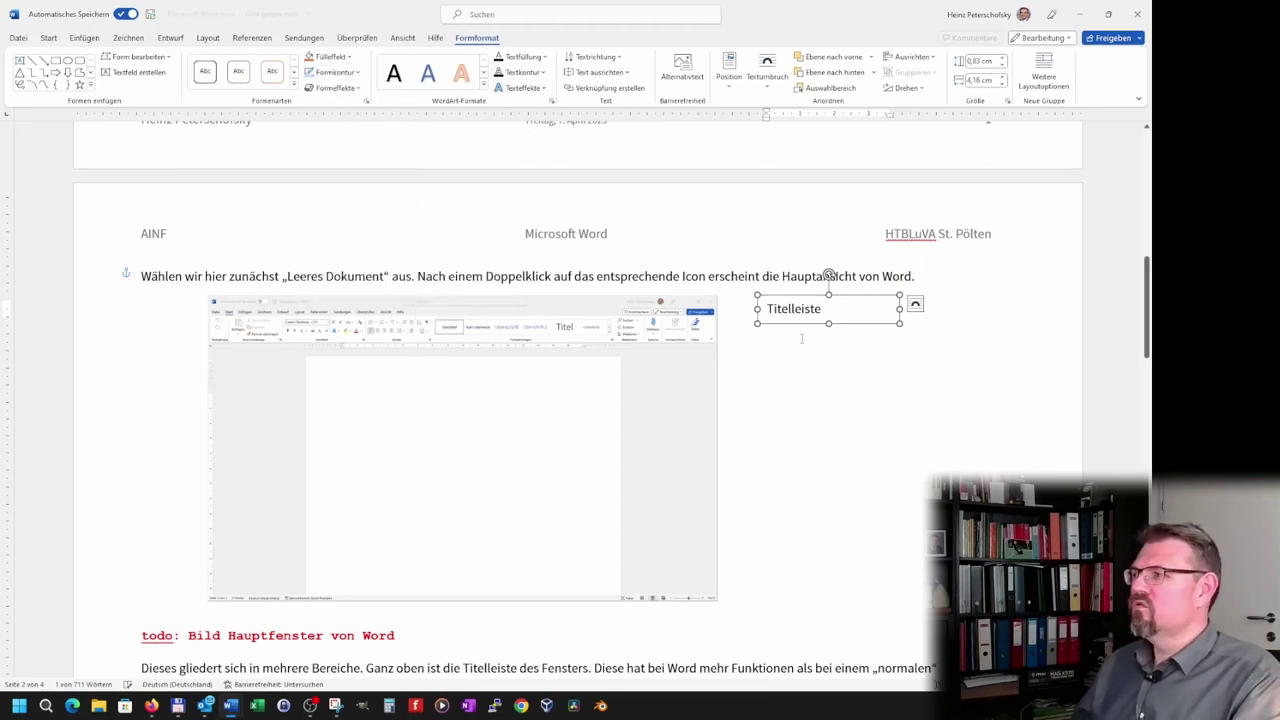
click(868, 399)
- Select the Titelleiste text and bring up the Form formatieren pane
click(815, 310)
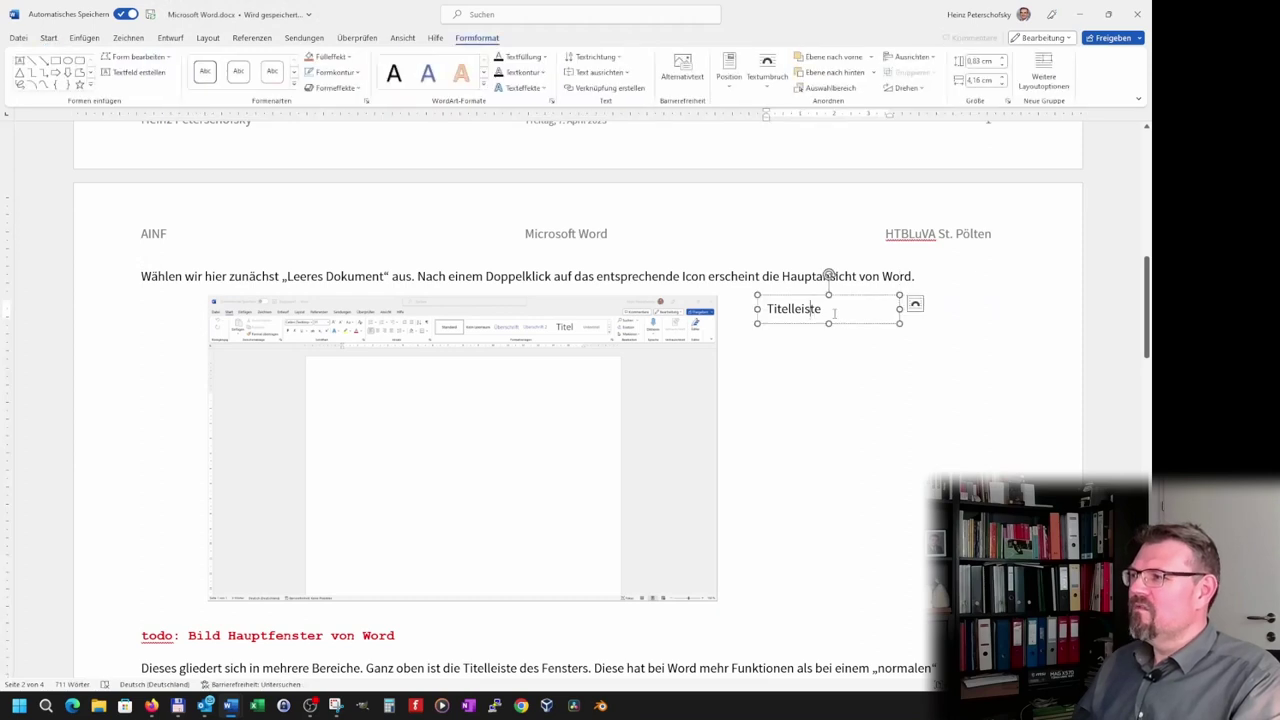
drag(821, 309, 767, 309)
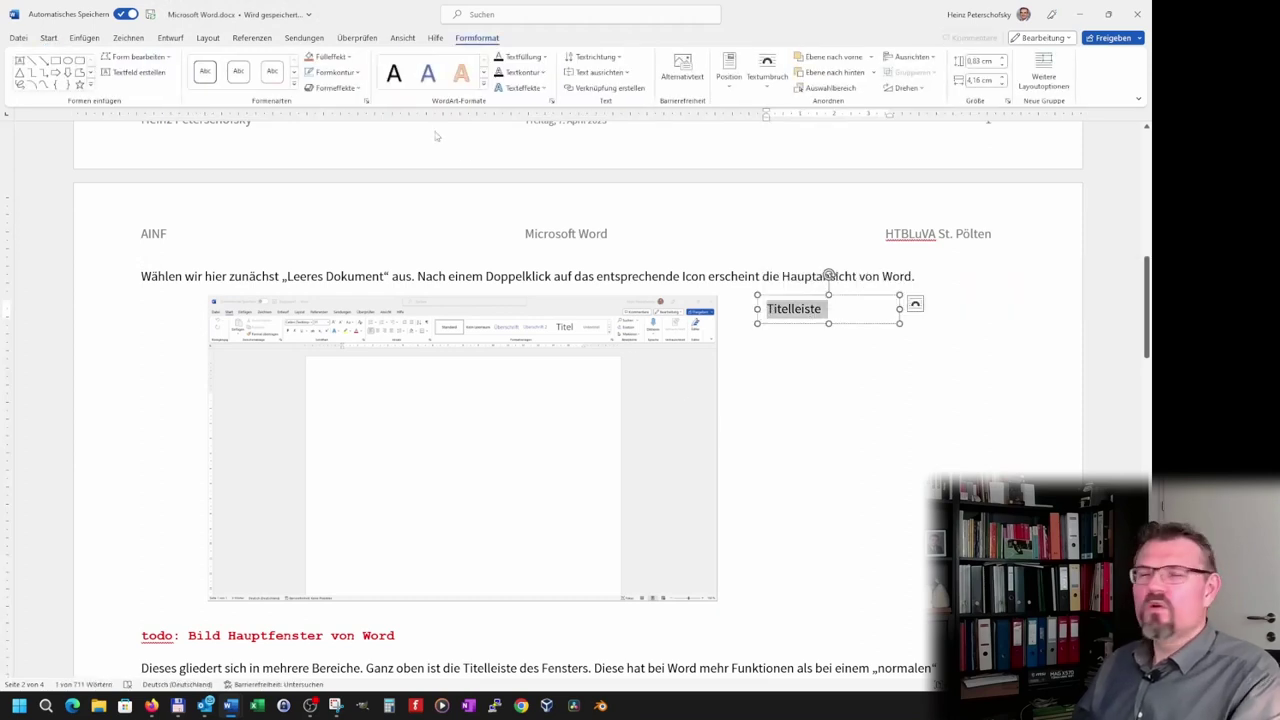
click(366, 102)
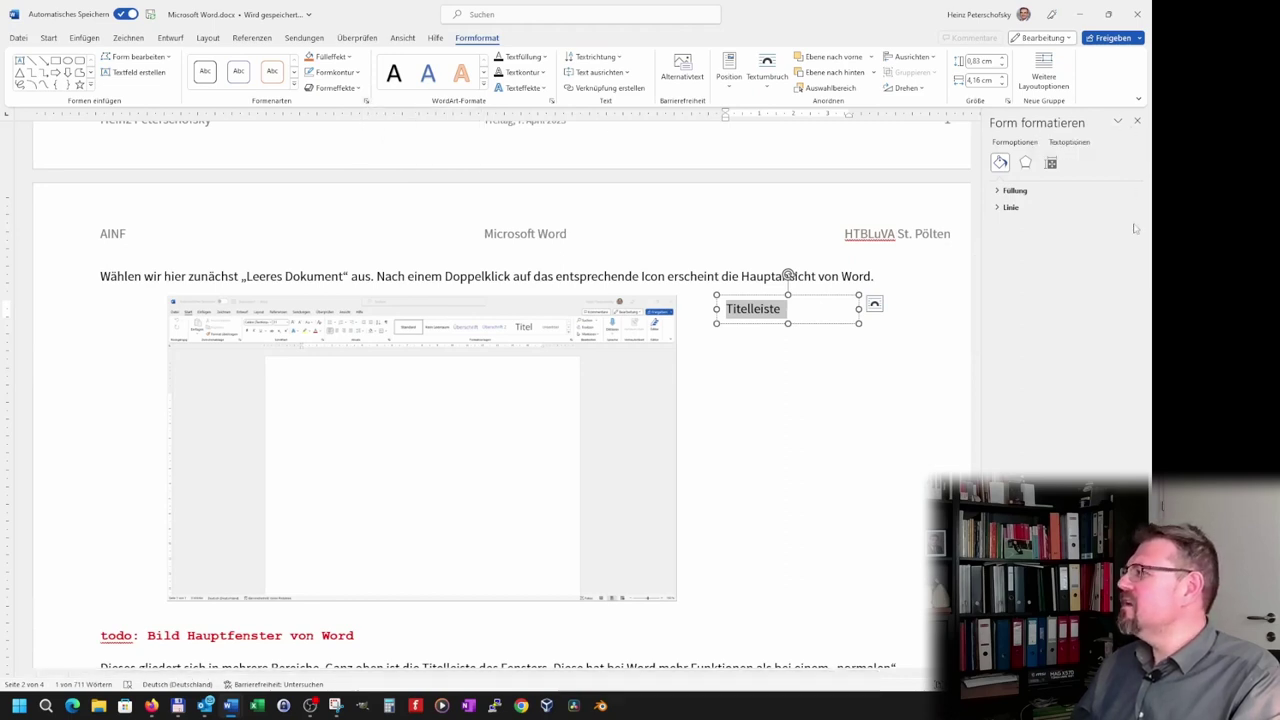
- Set the Titelleiste box's left, right, top and bottom margins to 0 cm and shrink its height to 0.55 cm
click(1051, 163)
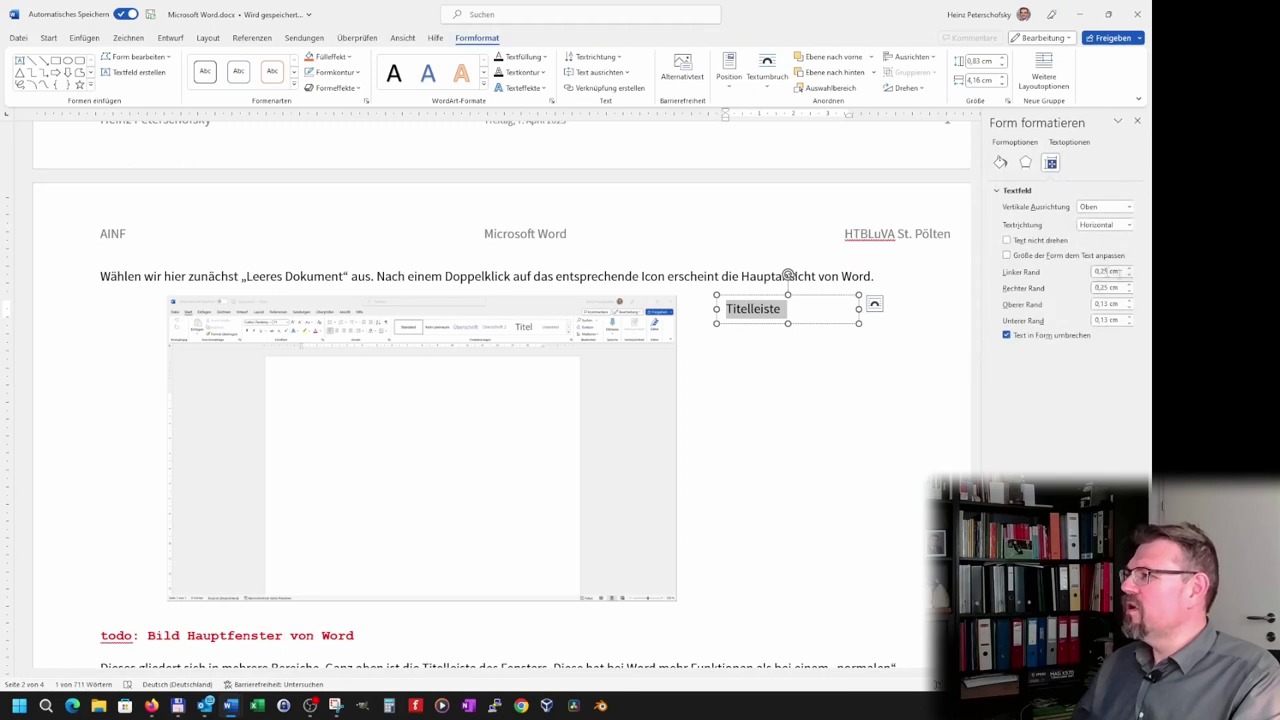
click(1130, 276)
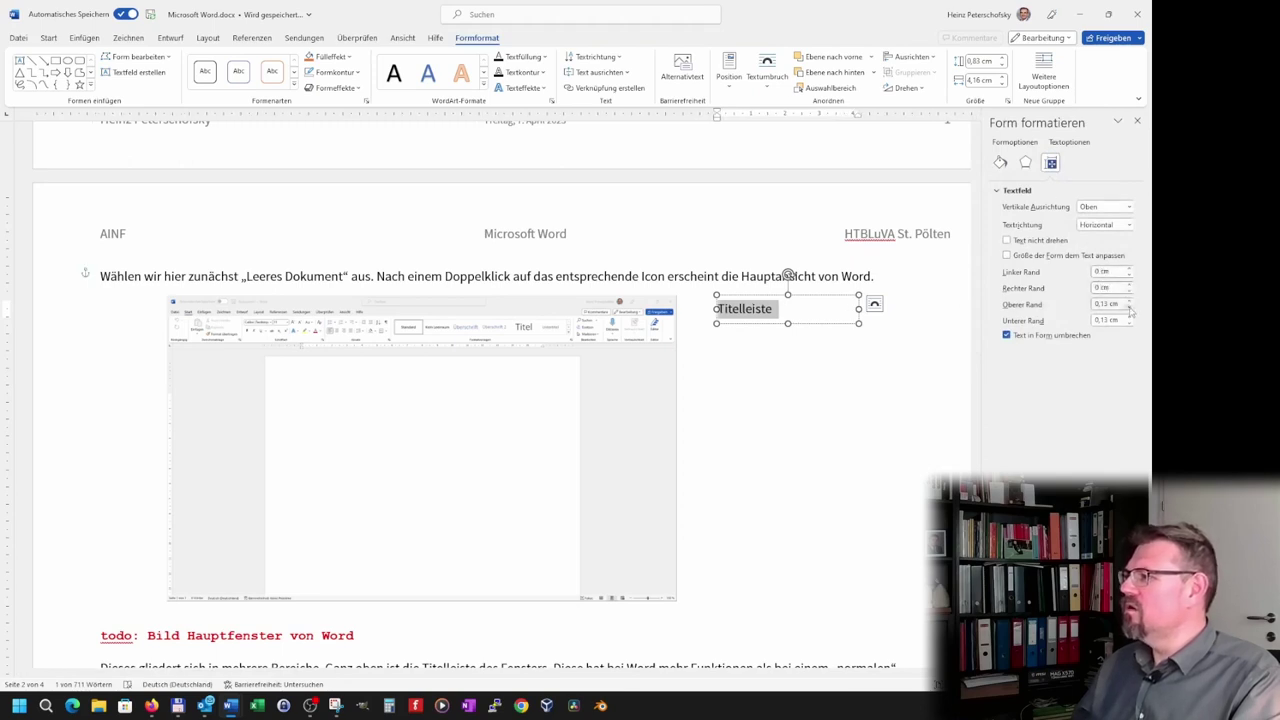
click(1130, 309)
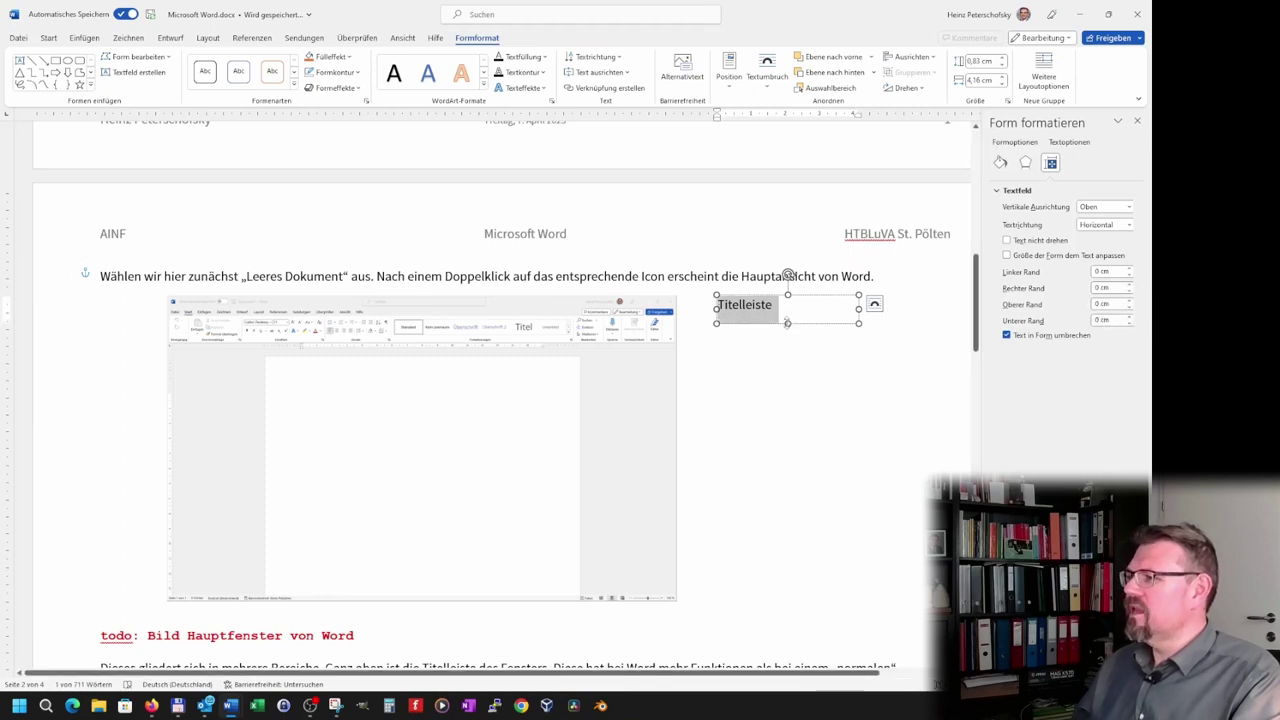
drag(787, 323, 787, 314)
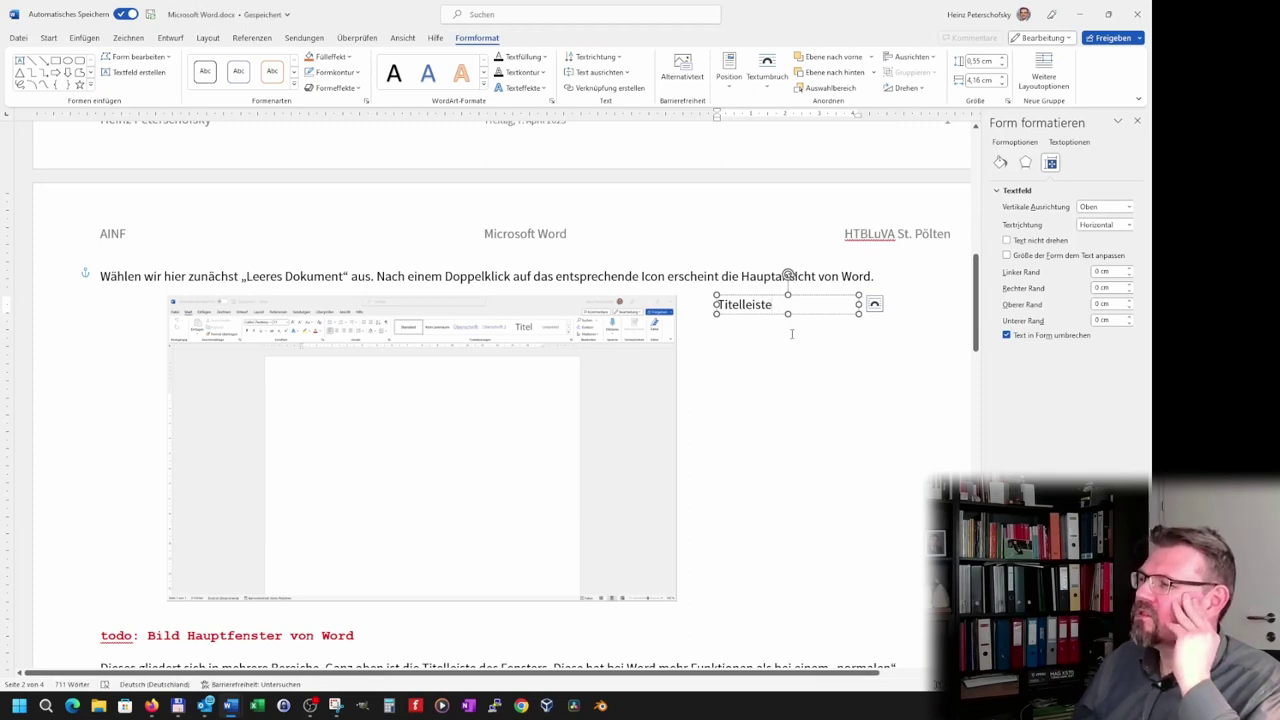
- Create a new paragraph style named Bilderklärung with 9 pt font size
click(47, 38)
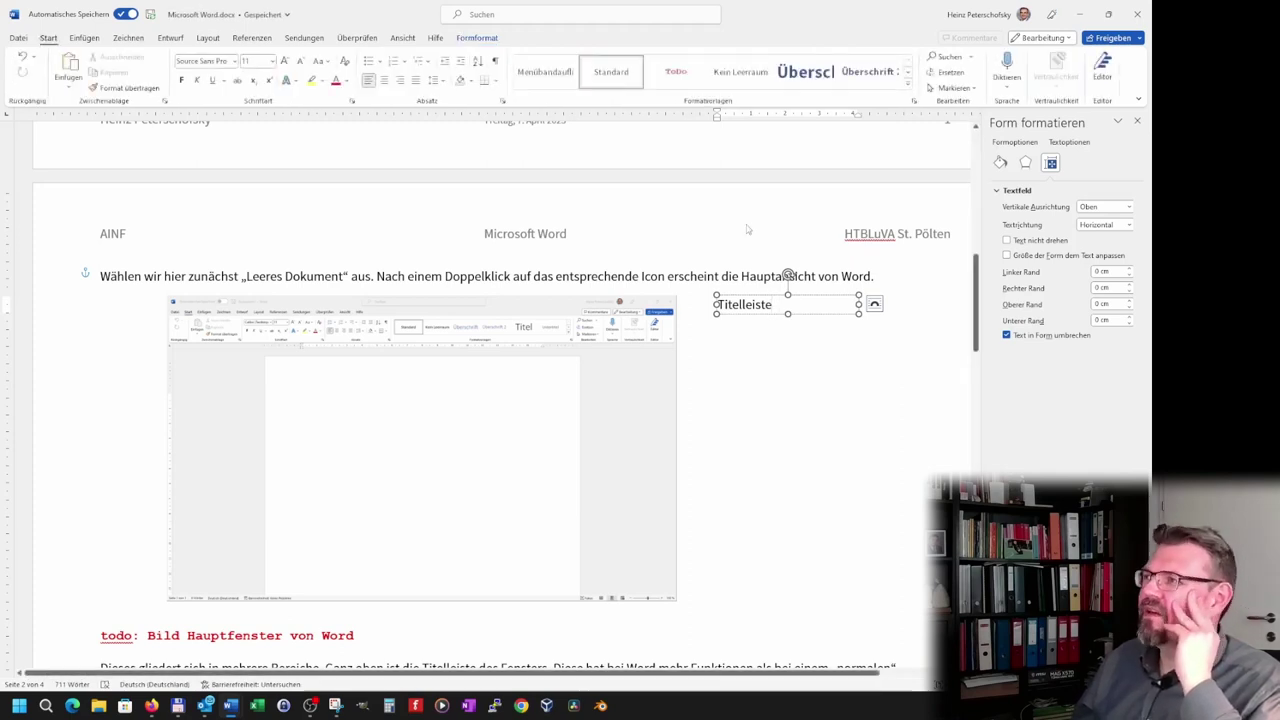
click(913, 102)
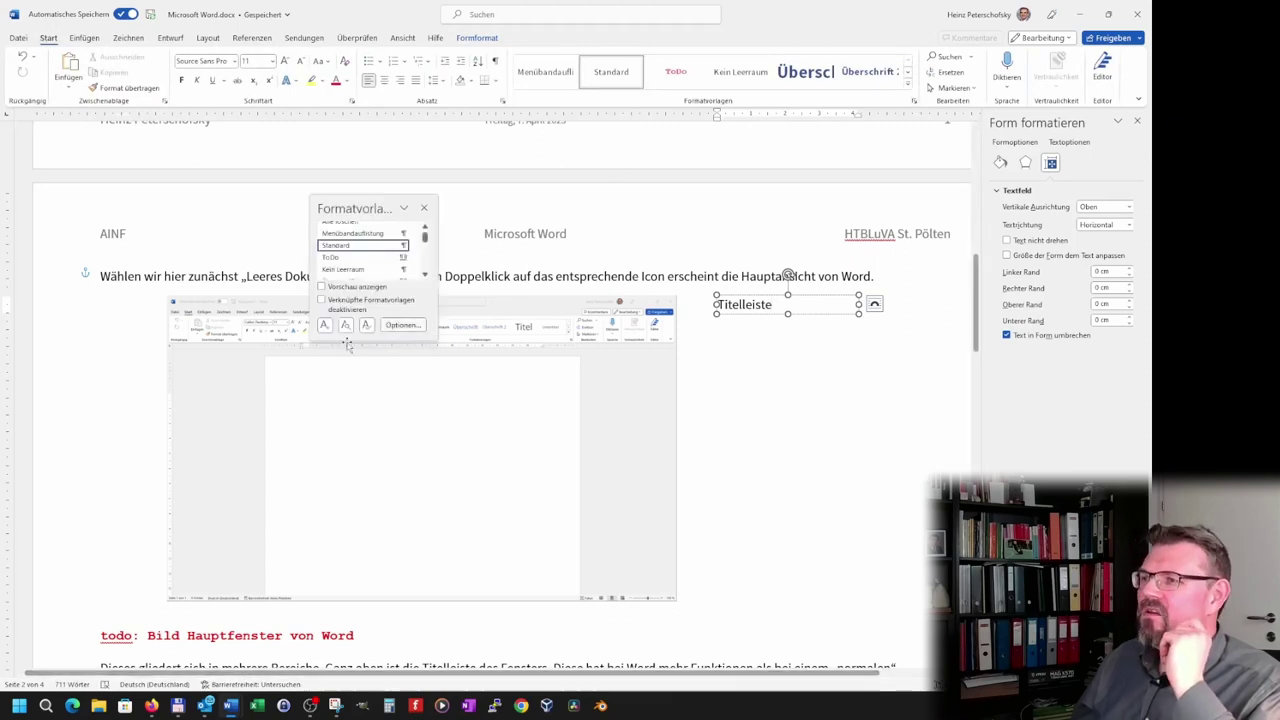
click(324, 325)
text(Beschriftu)
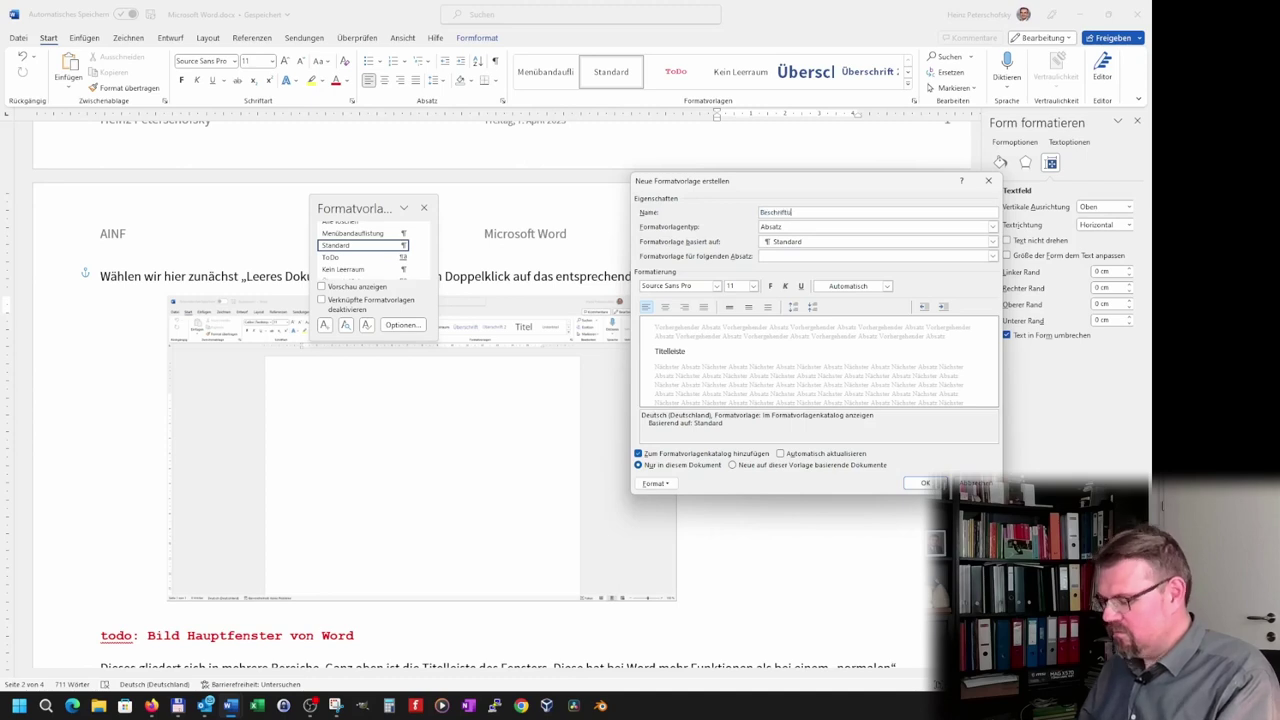
text(ng)
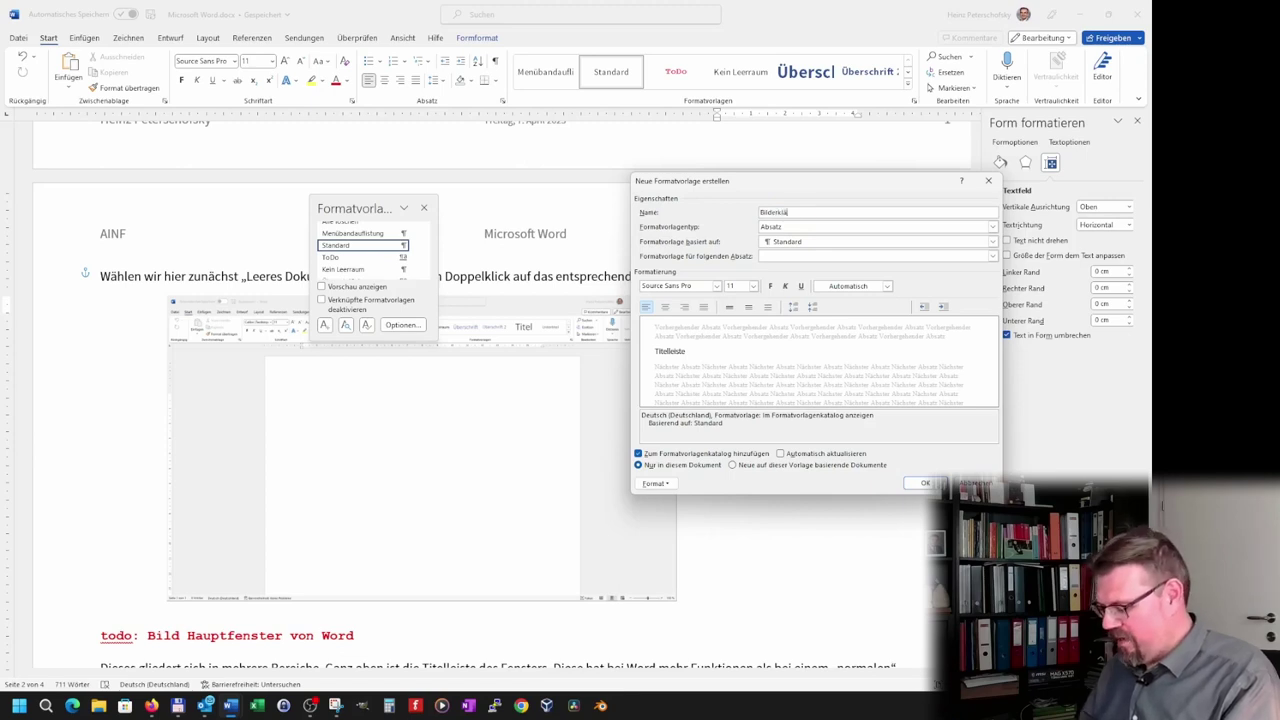
text(g)
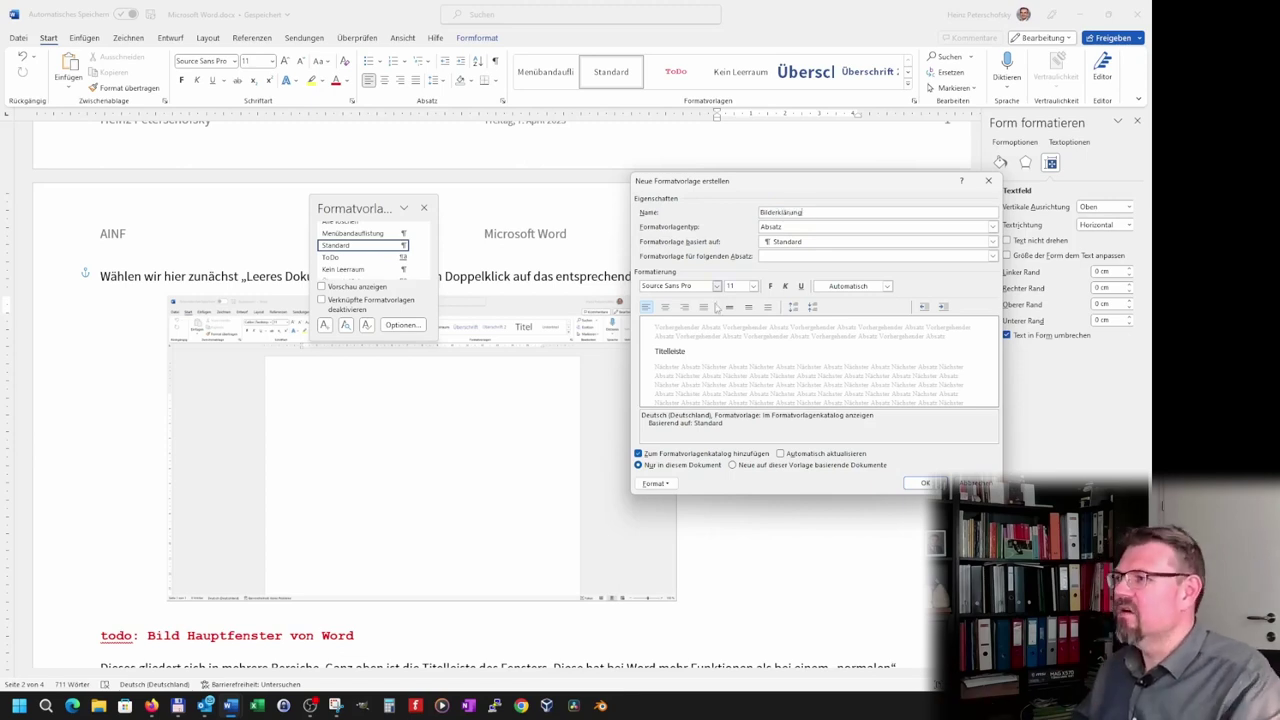
click(753, 286)
click(743, 306)
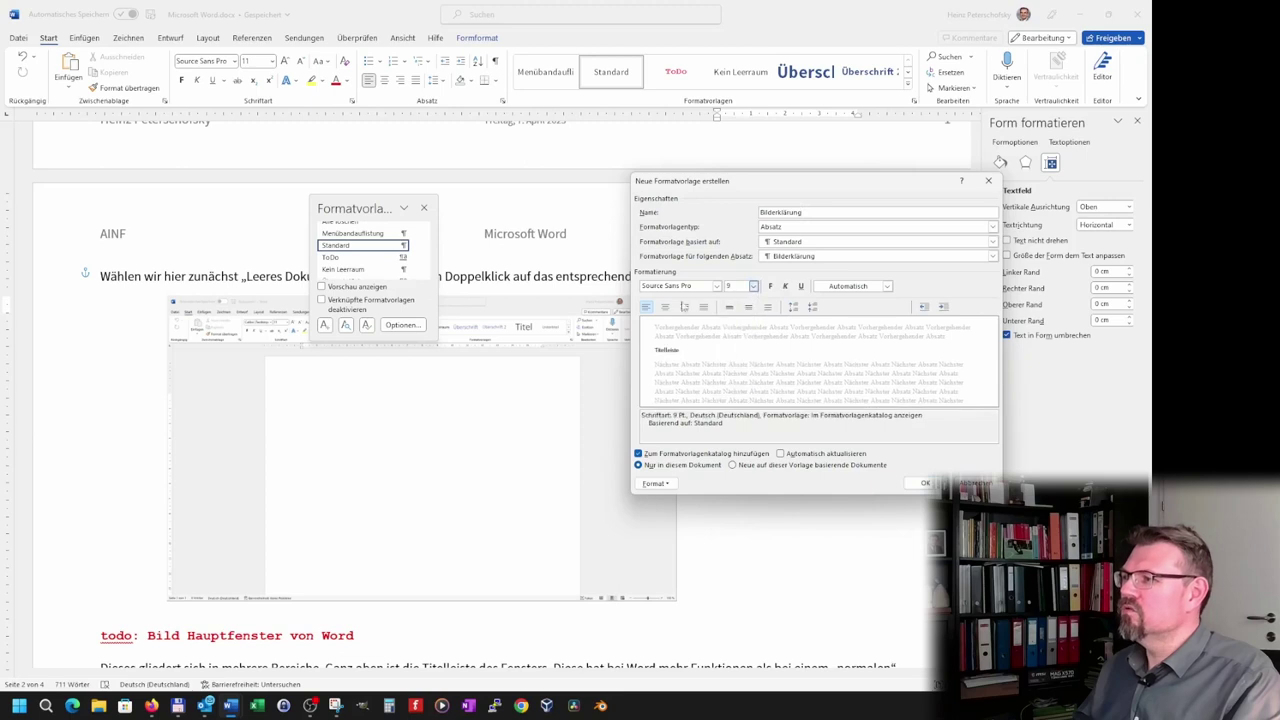
click(928, 484)
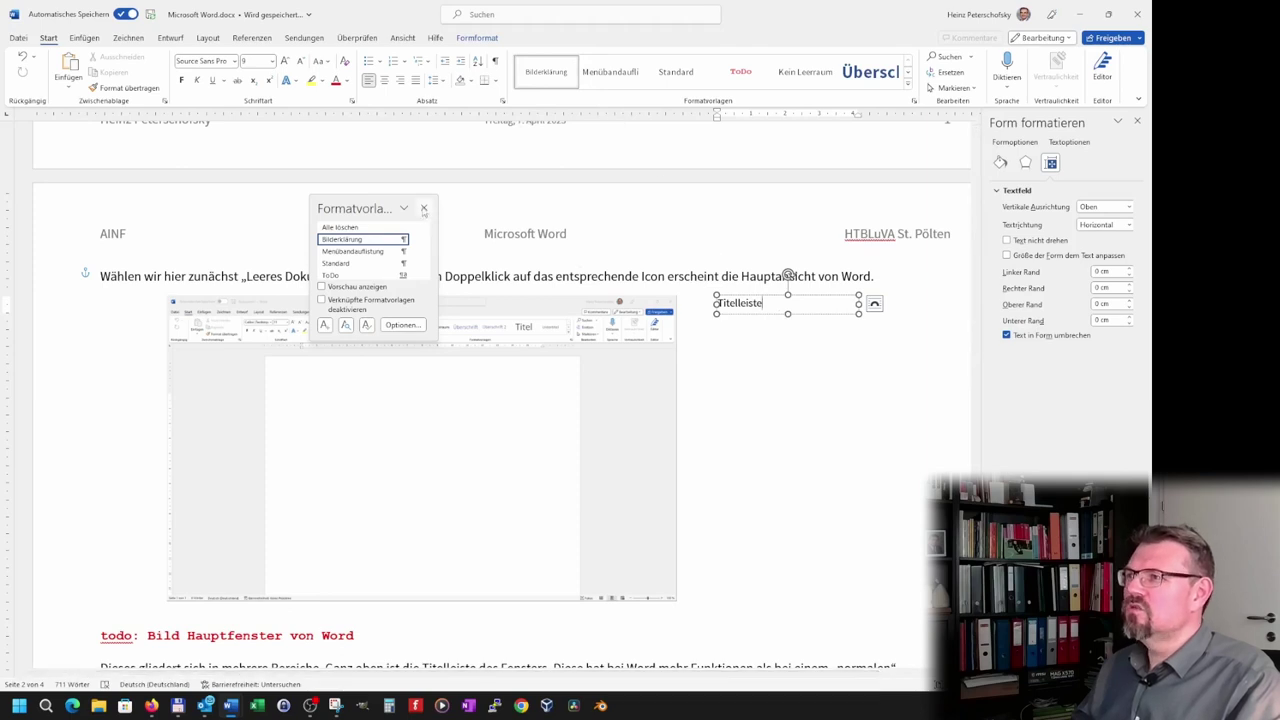
- Apply the Bilderklärung style to the Titelleiste text box
click(424, 210)
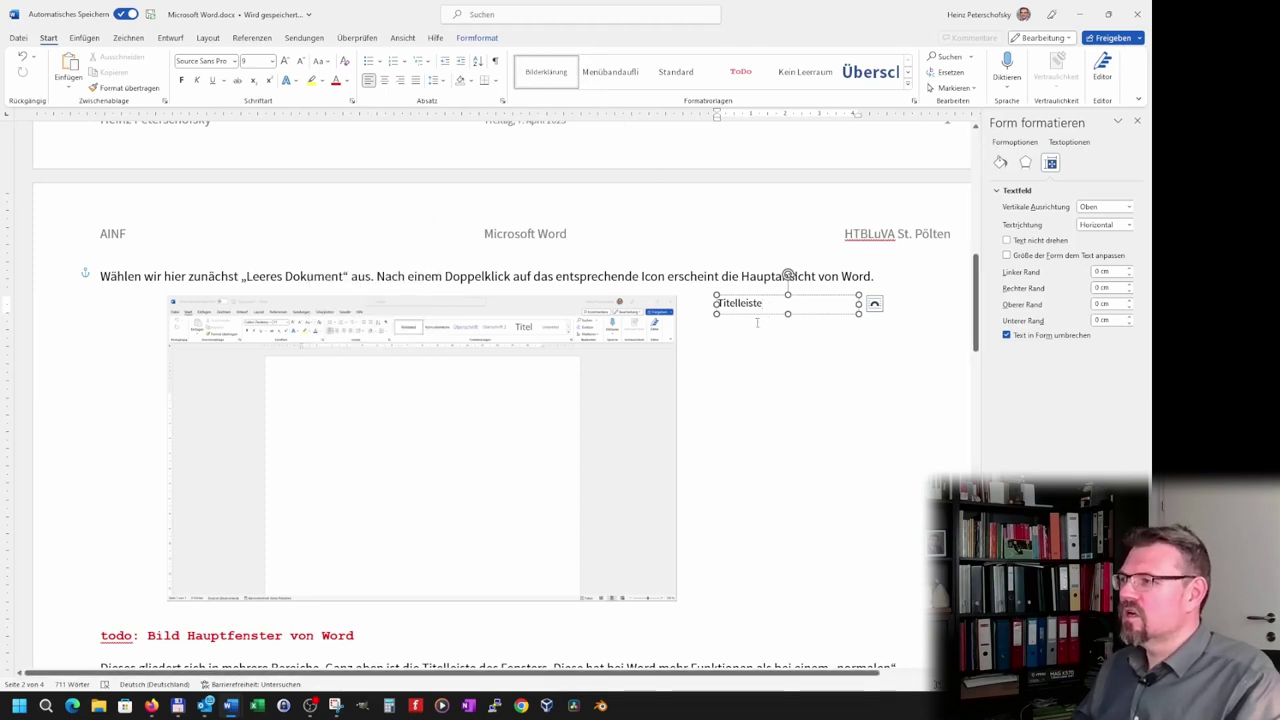
click(771, 313)
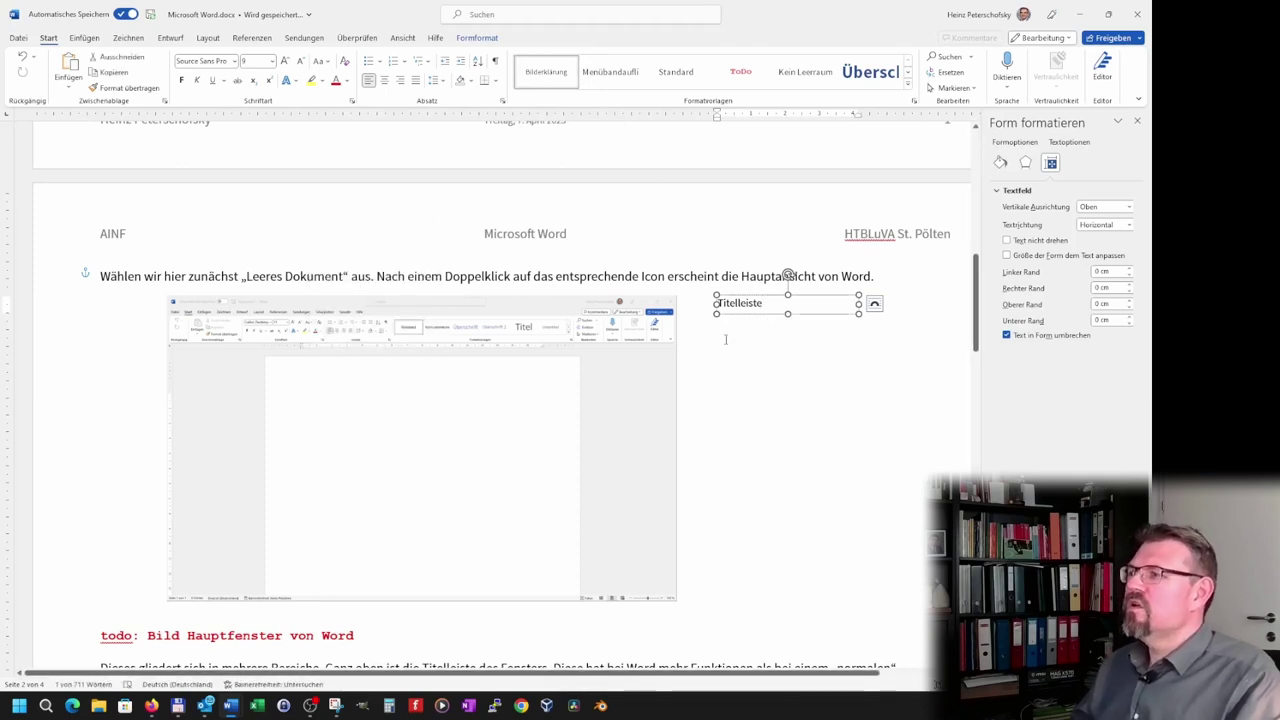
click(726, 340)
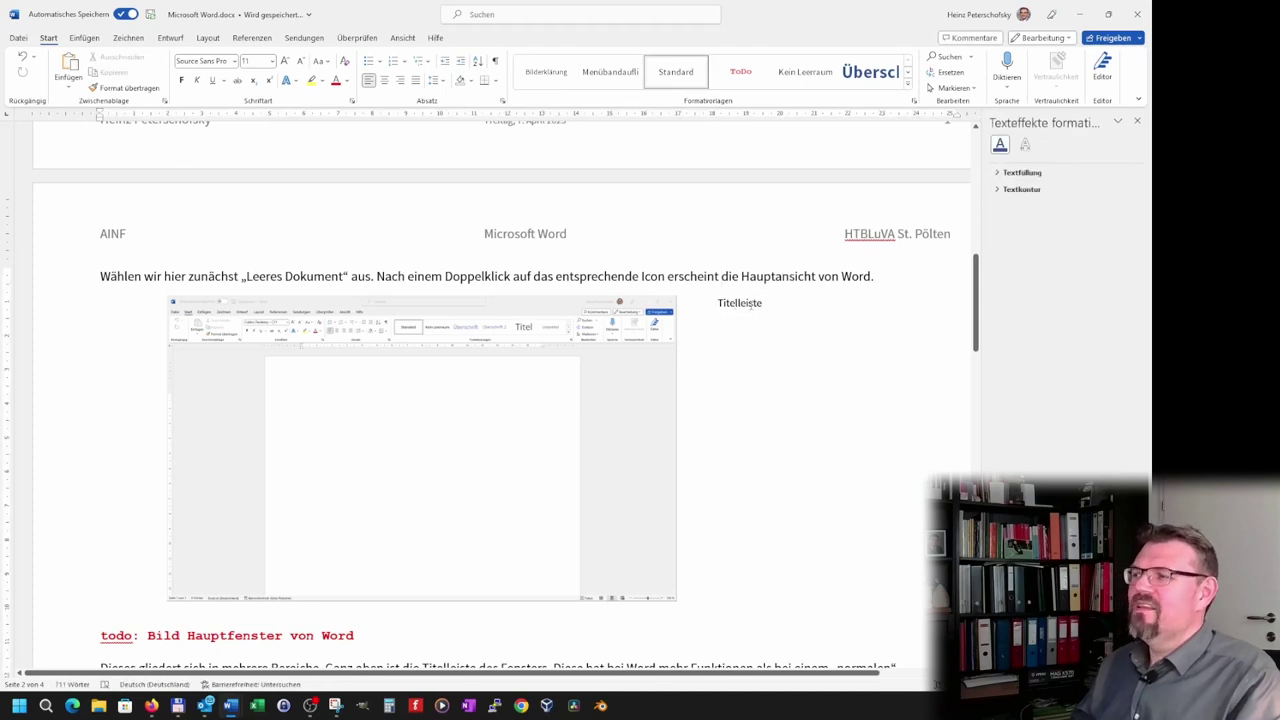
click(750, 306)
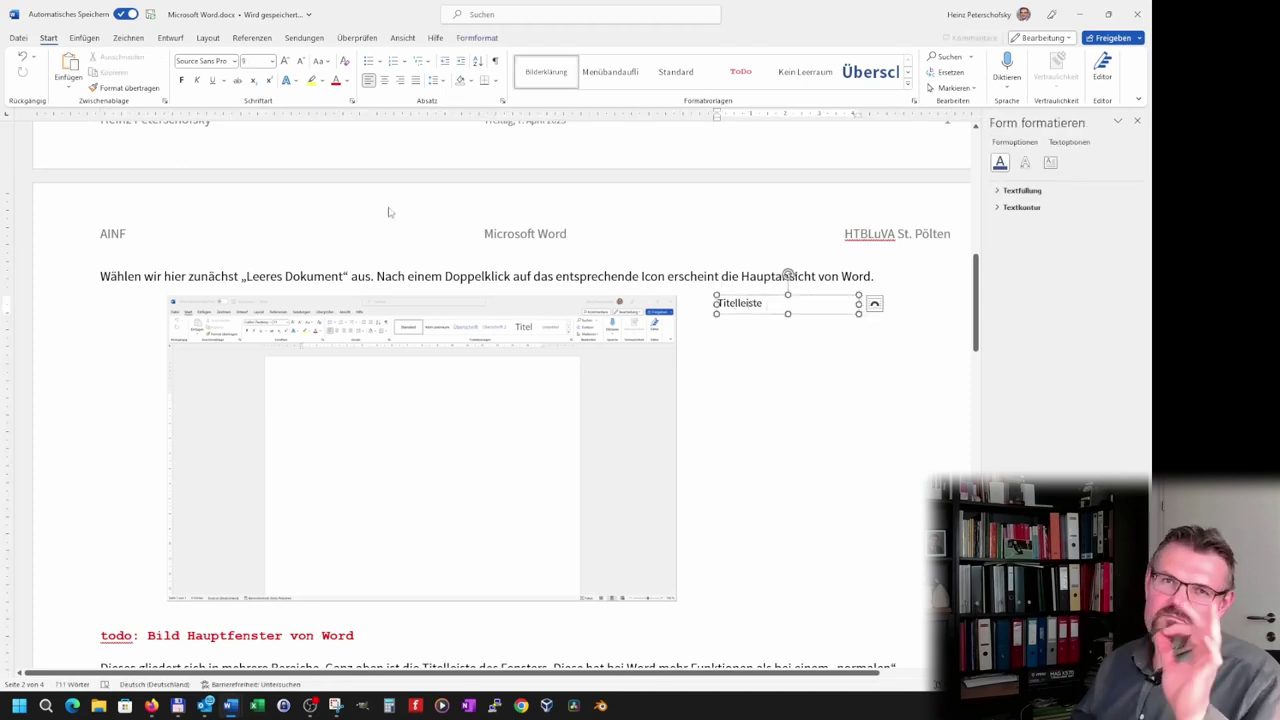
- Draw a straight line from the screenshot's title bar to the Titelleiste label
click(85, 38)
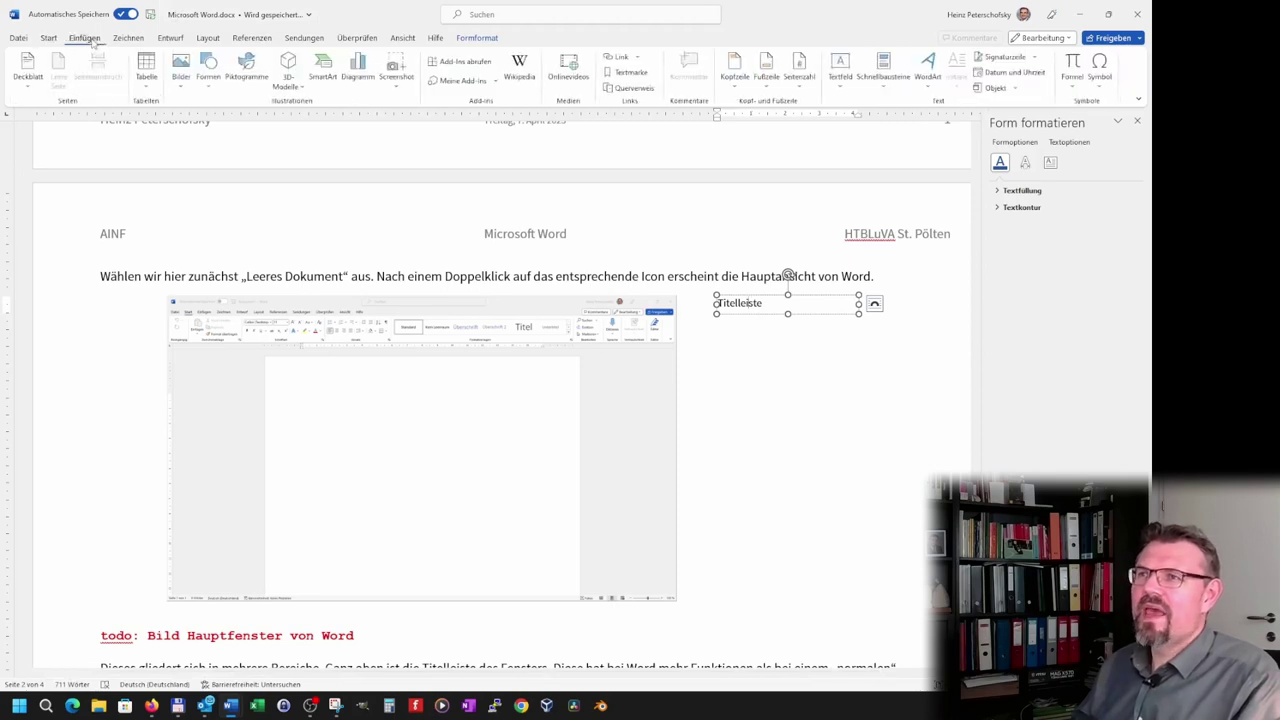
click(180, 88)
click(208, 88)
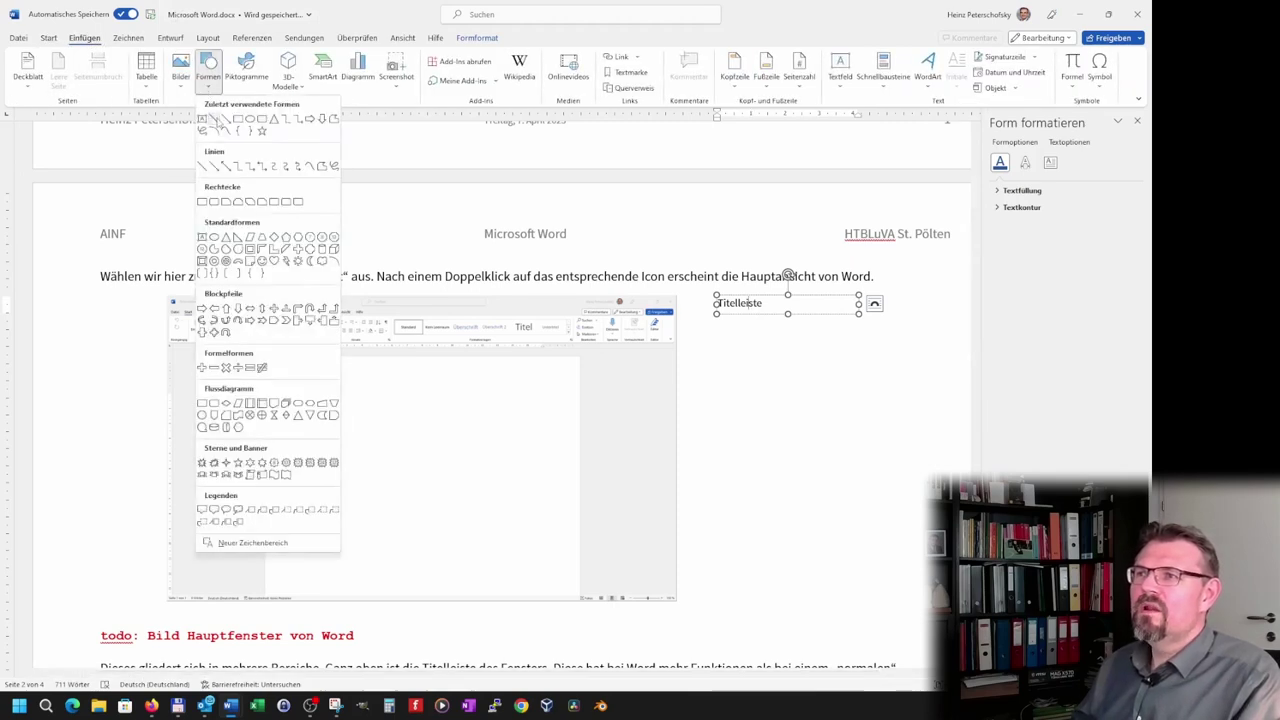
click(214, 118)
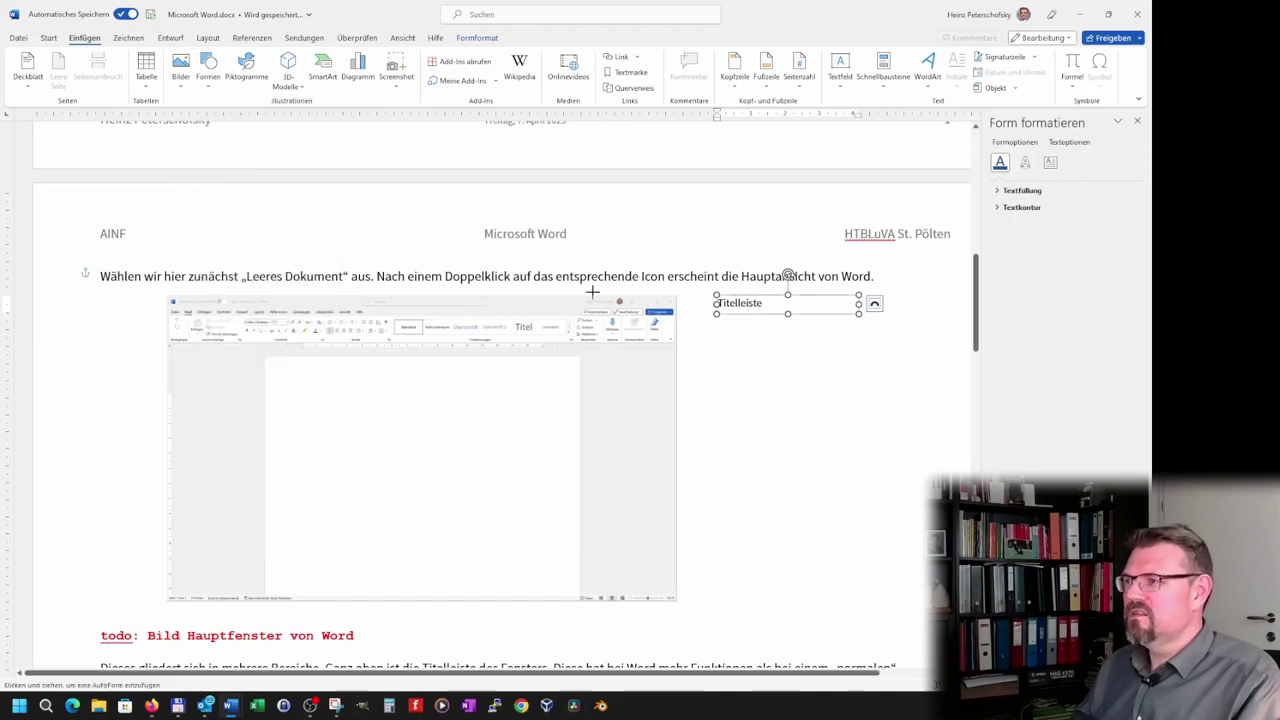
drag(570, 301, 604, 304)
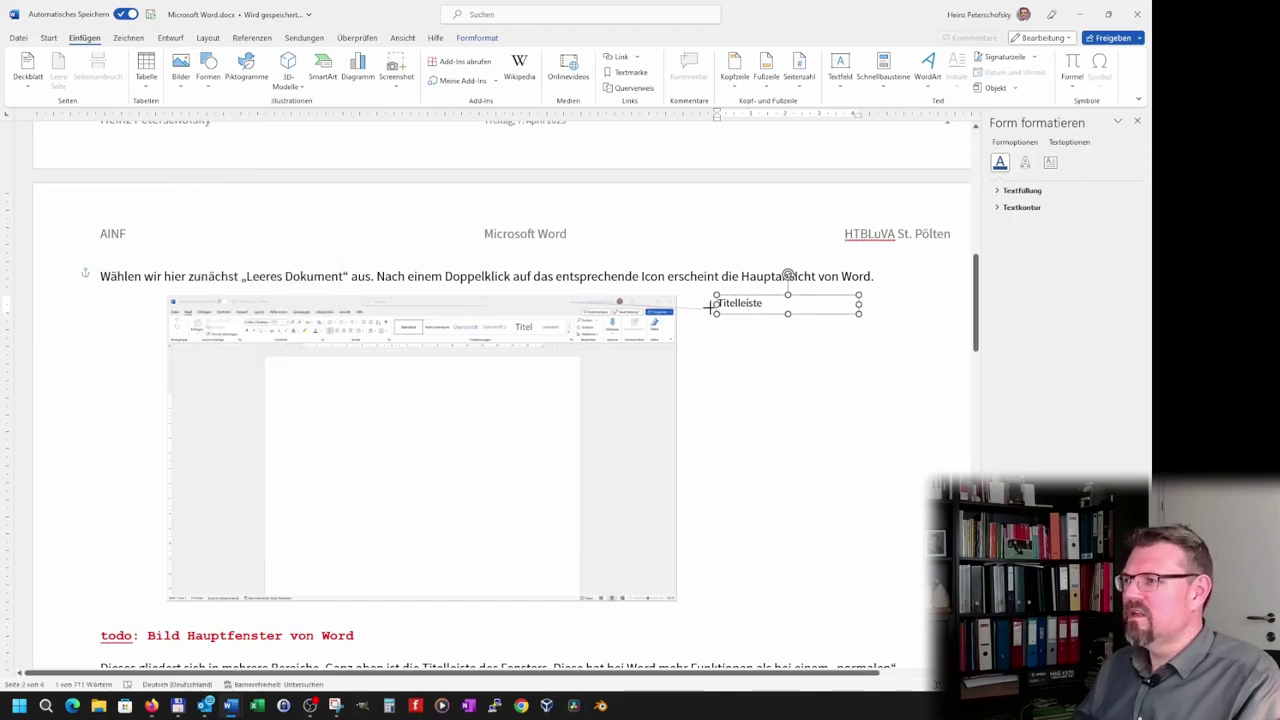
click(720, 403)
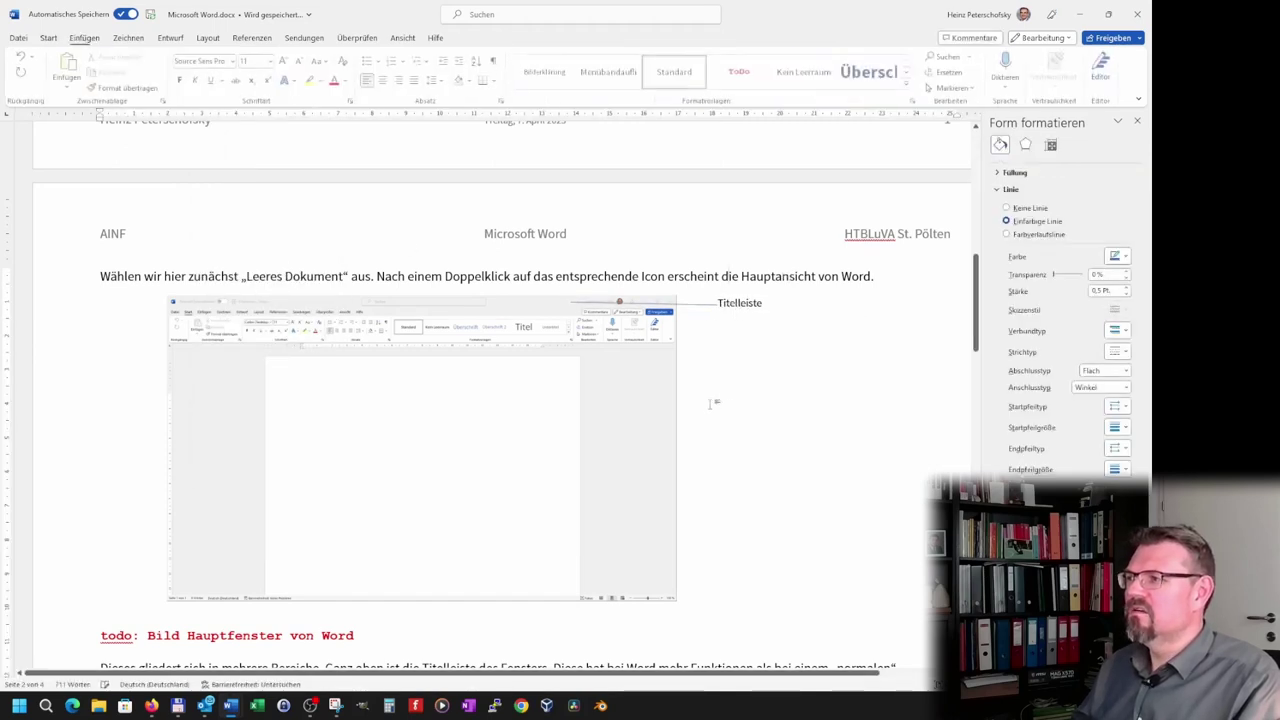
- Make the connecting line perfectly horizontal by setting its height to 0 cm
click(697, 305)
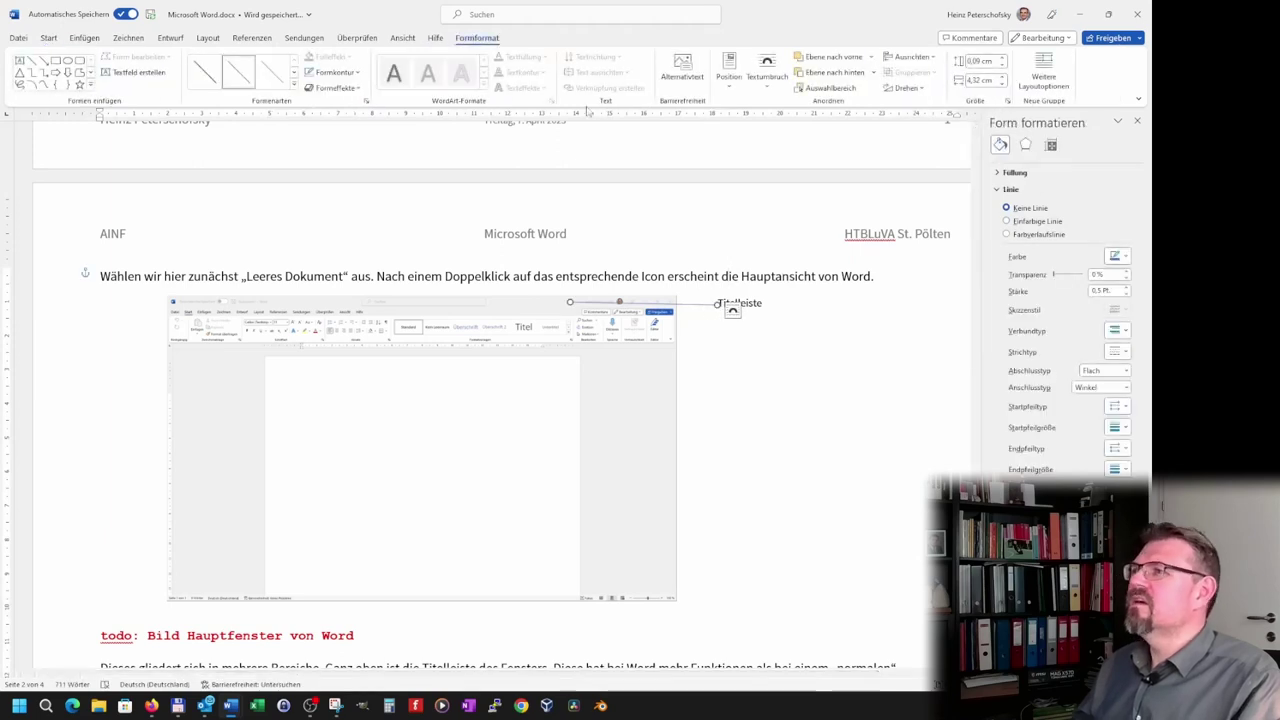
click(1001, 64)
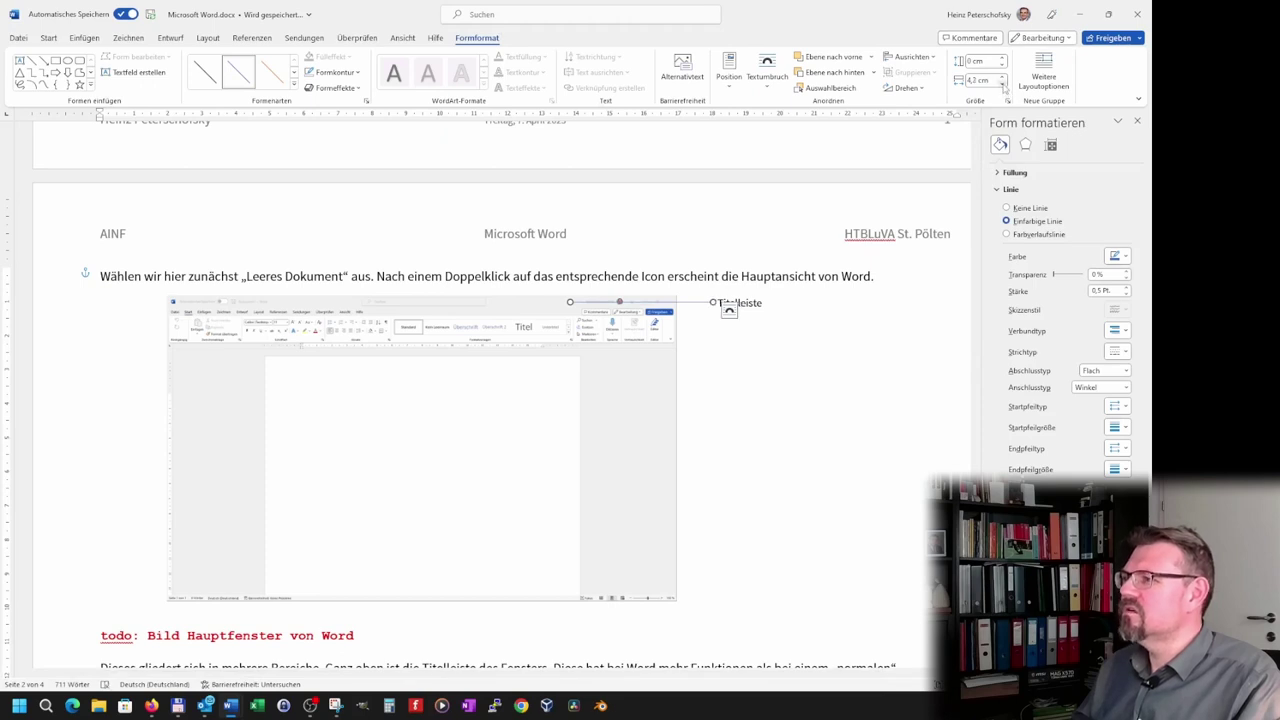
click(697, 301)
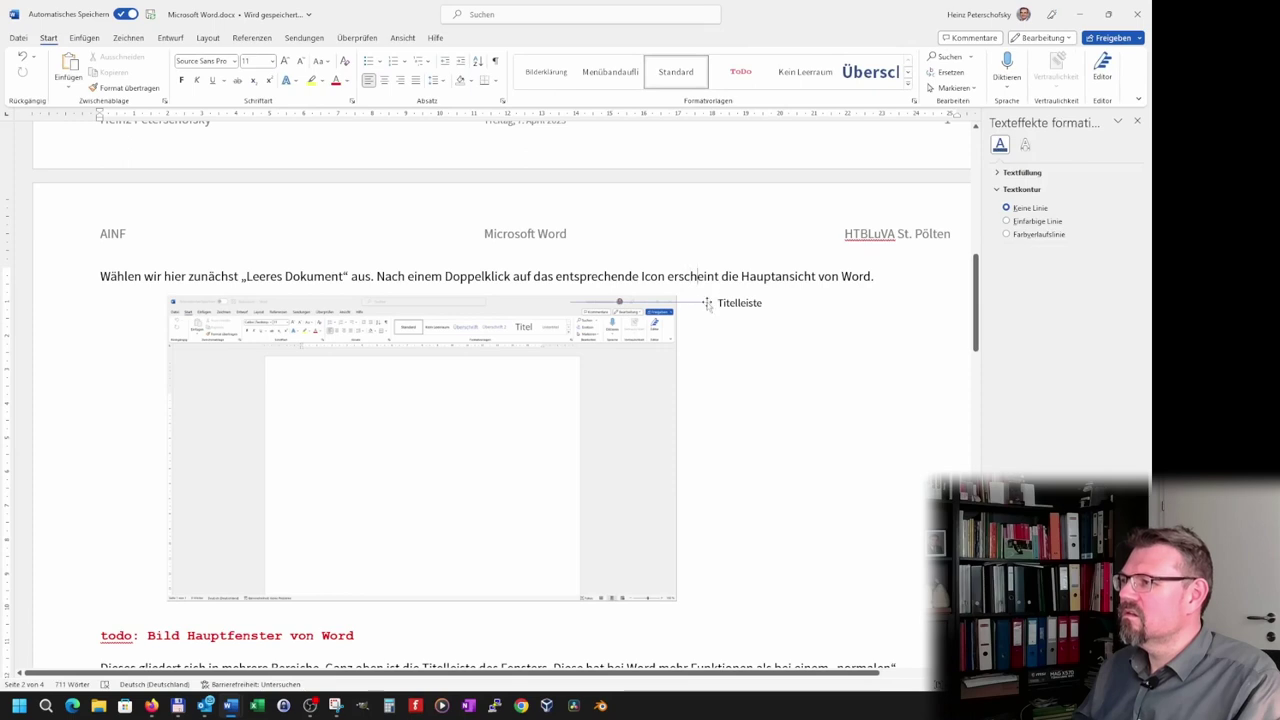
click(706, 303)
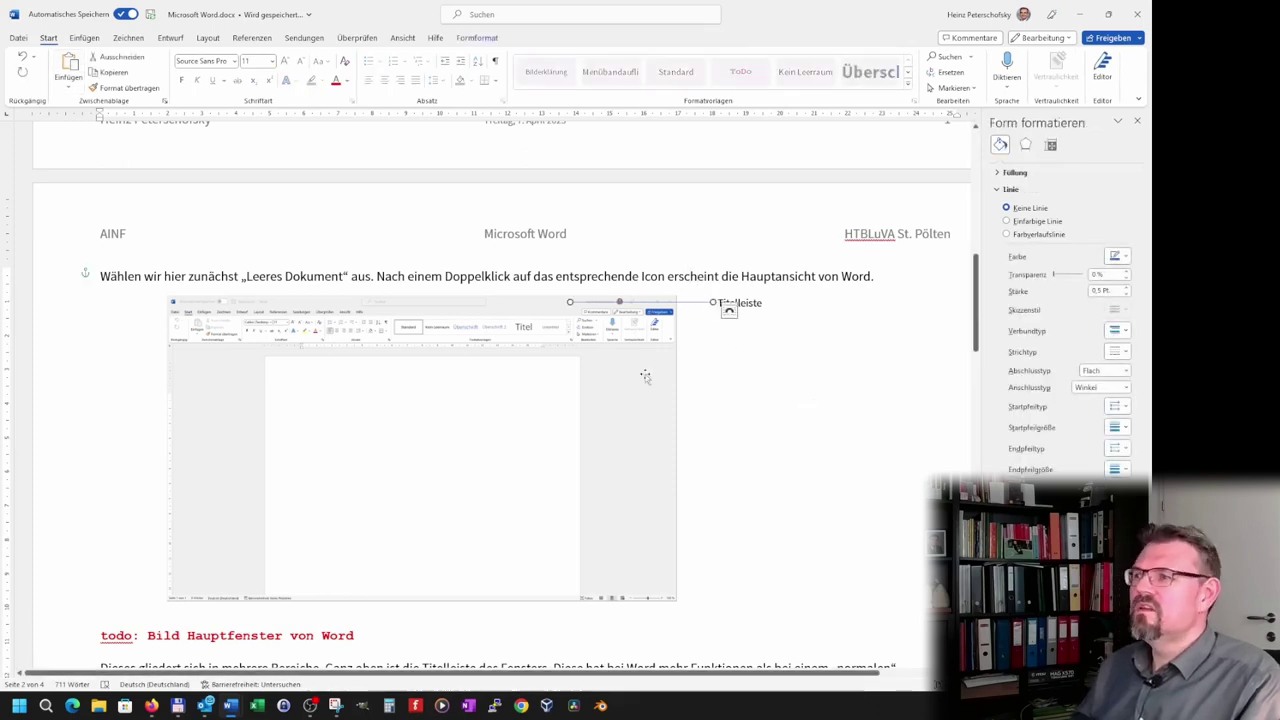
ctrl+scroll(700, 393, up, 2)
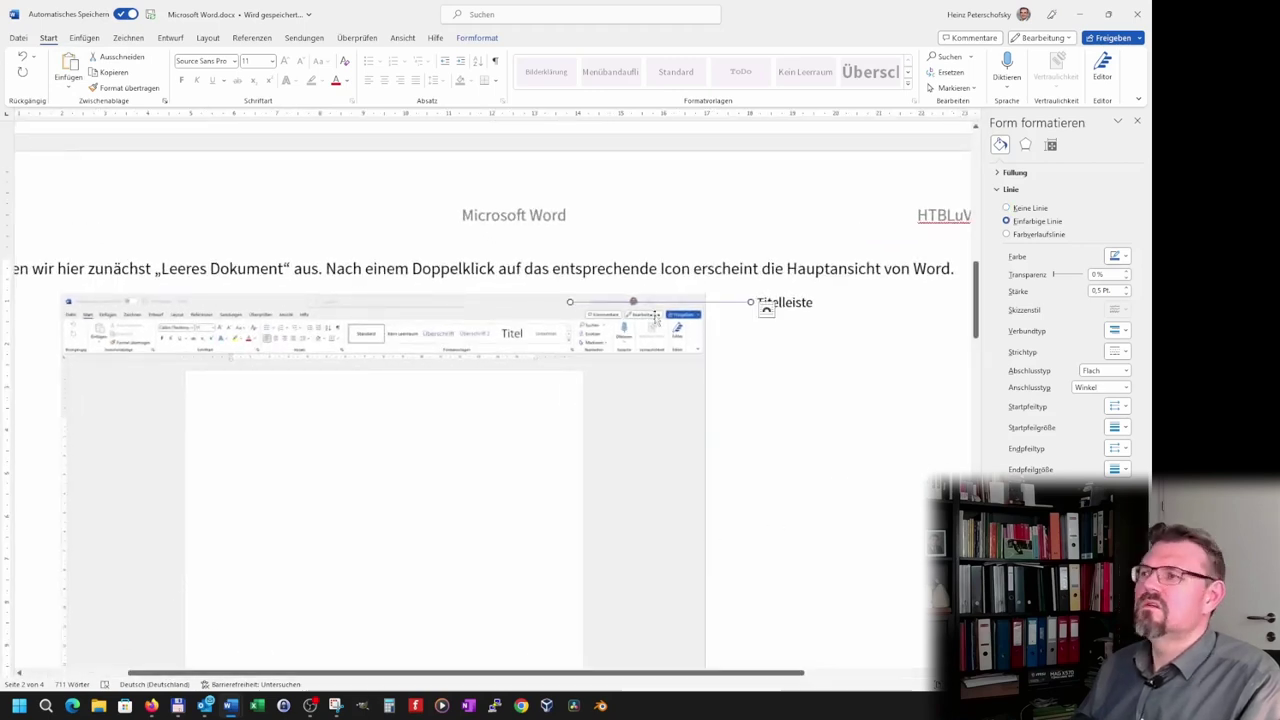
- Set the pointer line's weight to 0,75 Pt
click(468, 38)
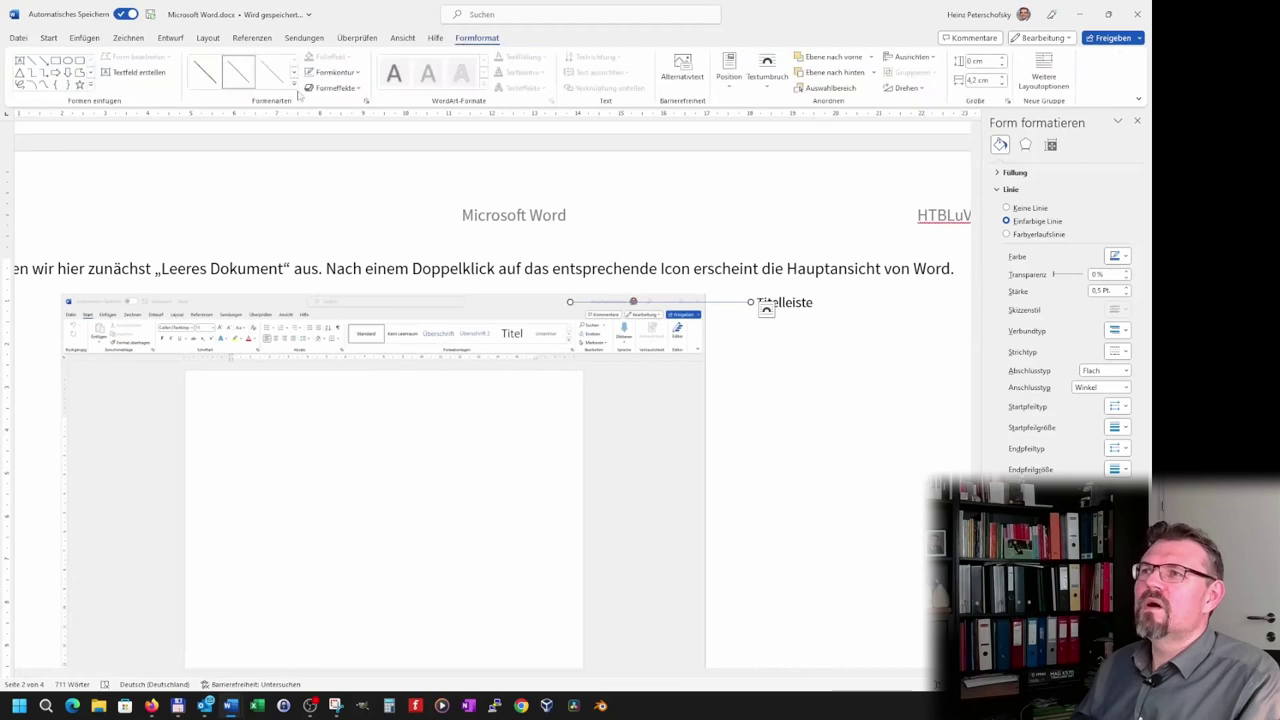
click(357, 74)
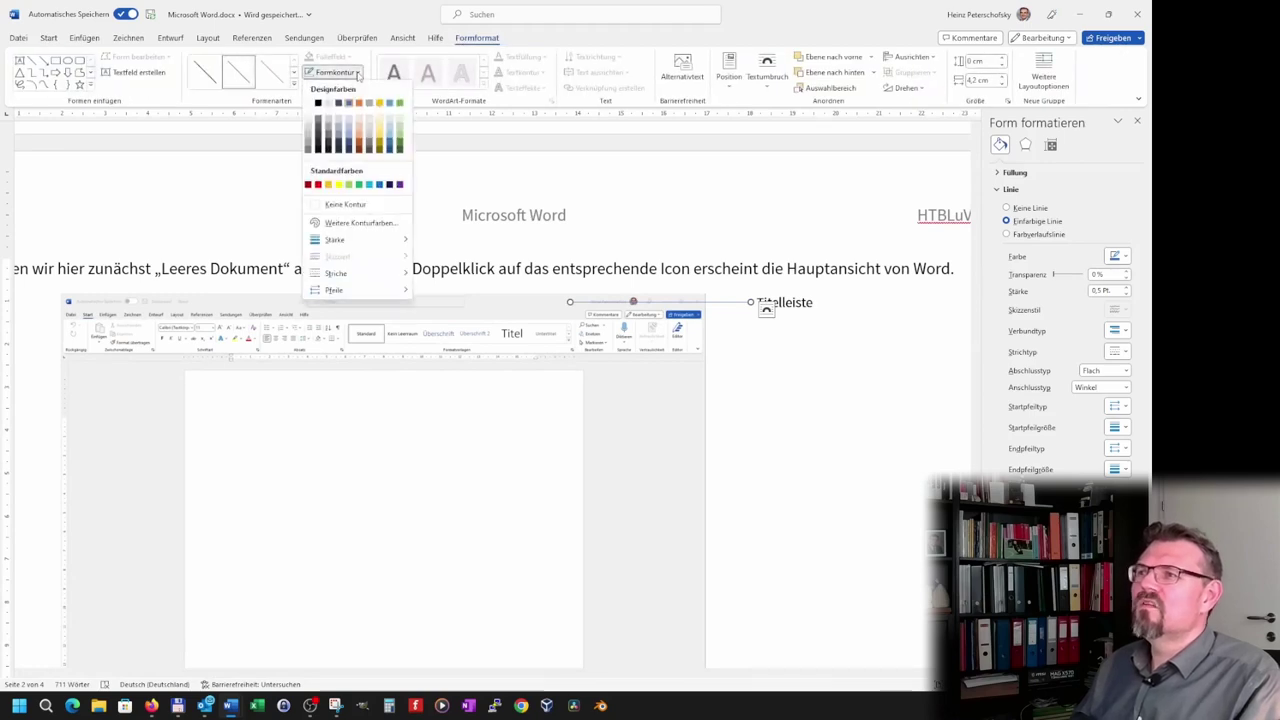
mouse_move(345, 240)
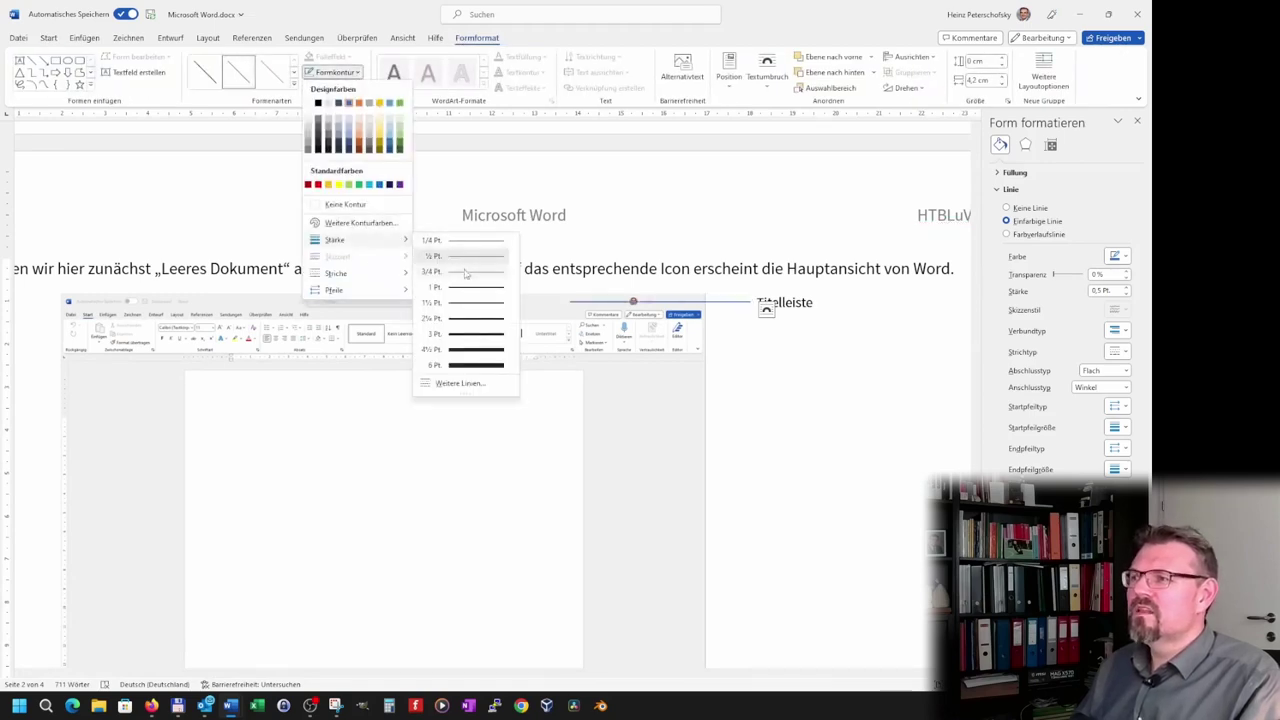
click(468, 273)
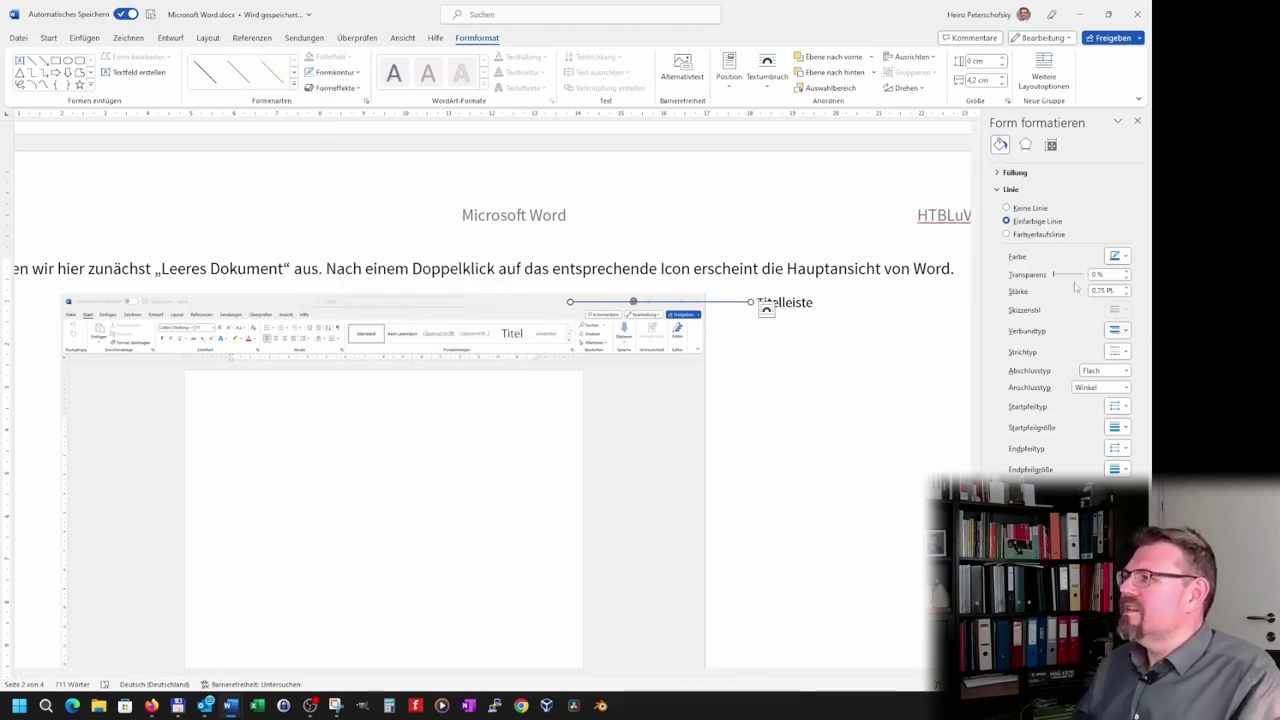
click(1135, 122)
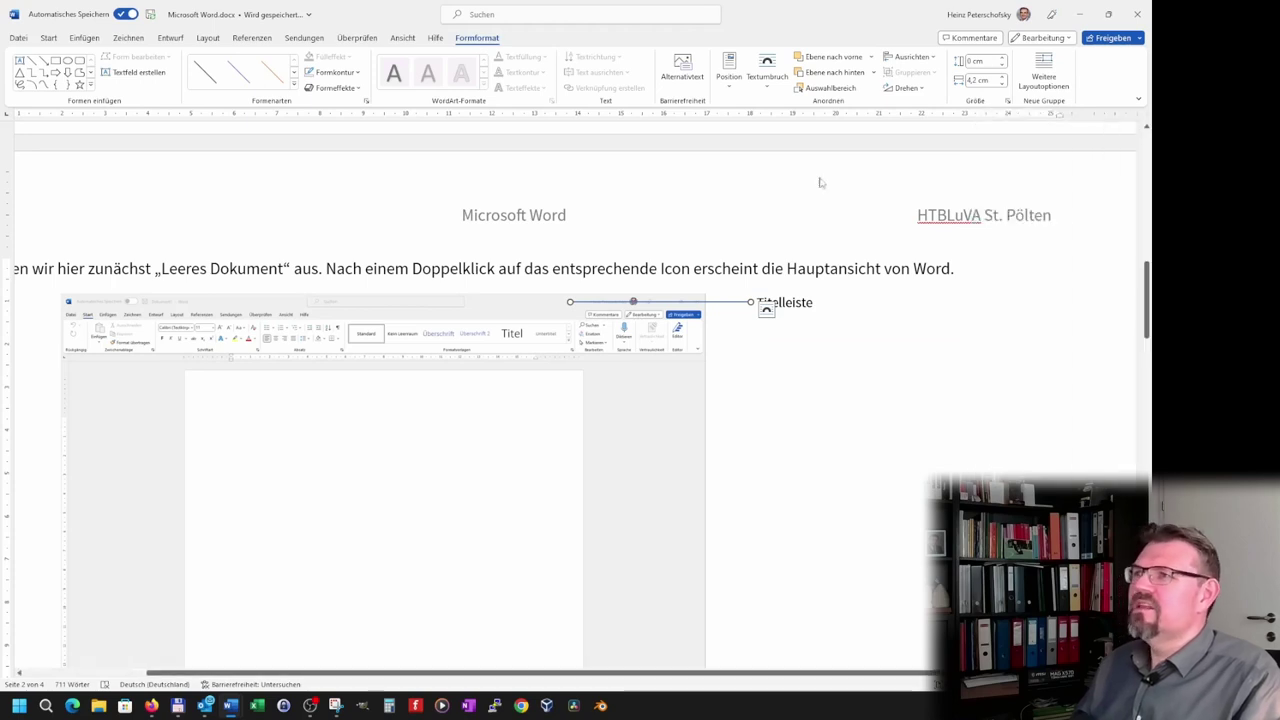
- Give the pointer line an oval start arrowhead and choose its size
click(366, 101)
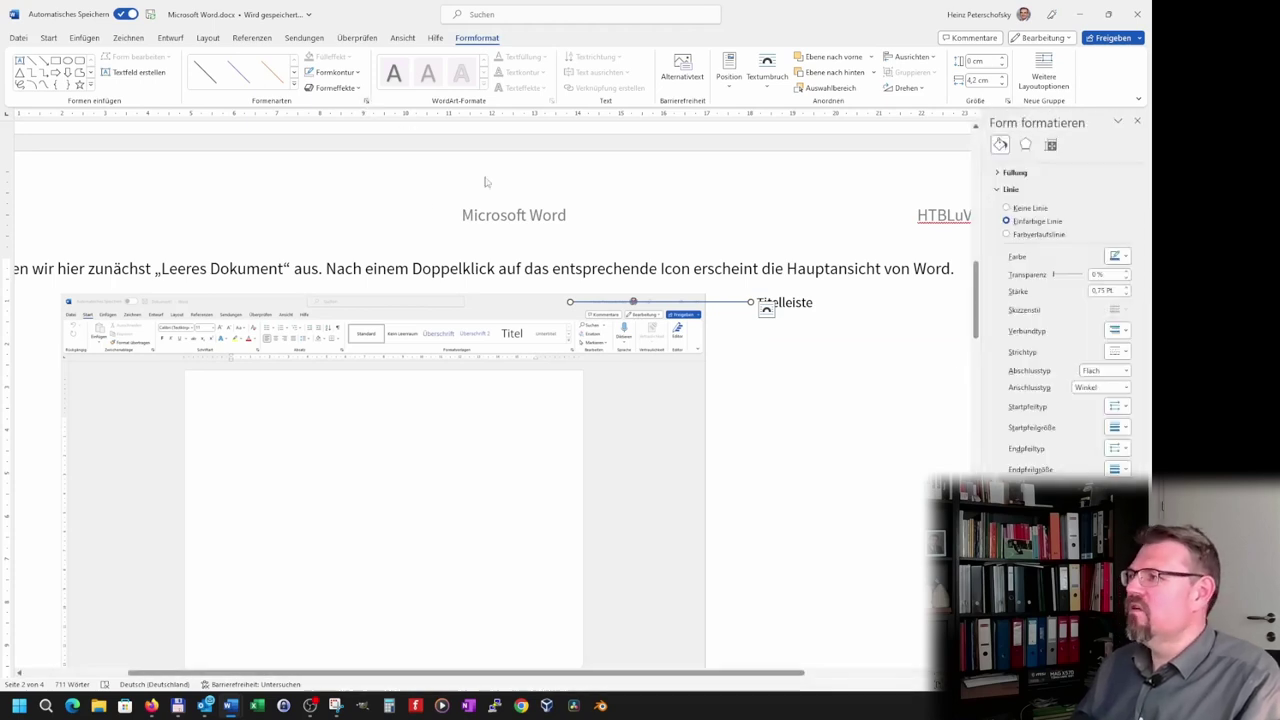
click(1124, 407)
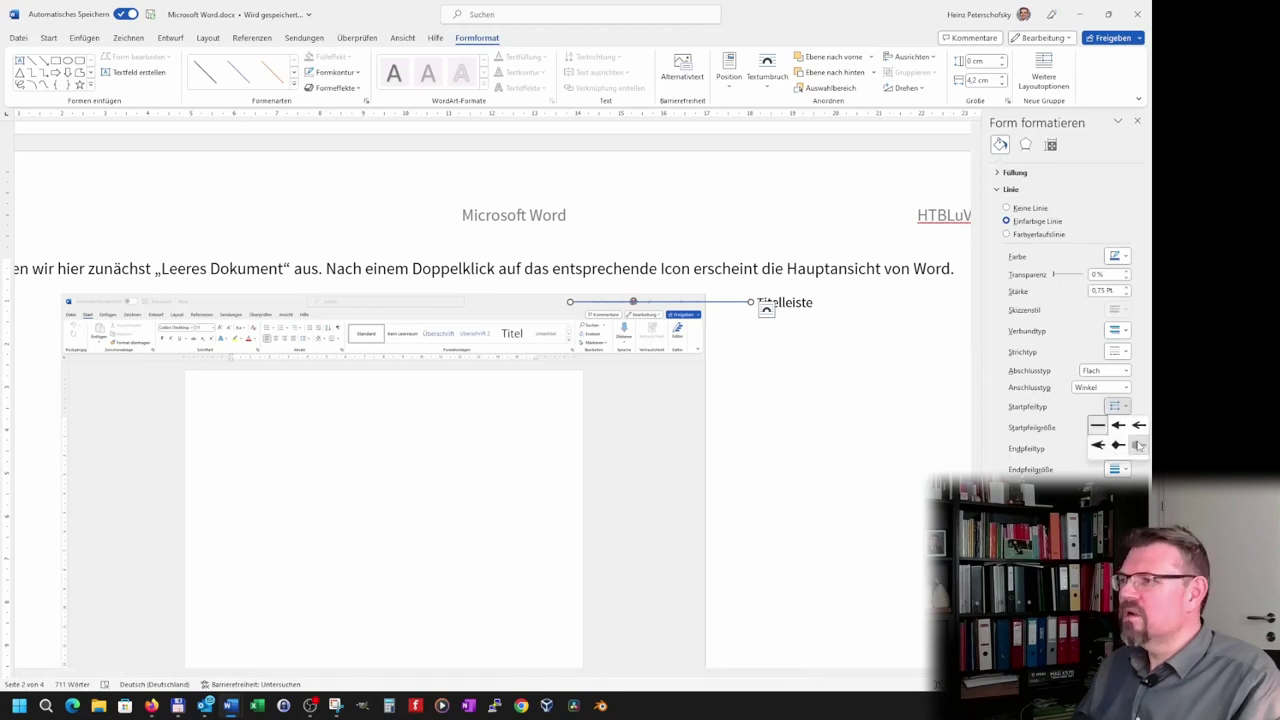
click(1137, 446)
click(783, 268)
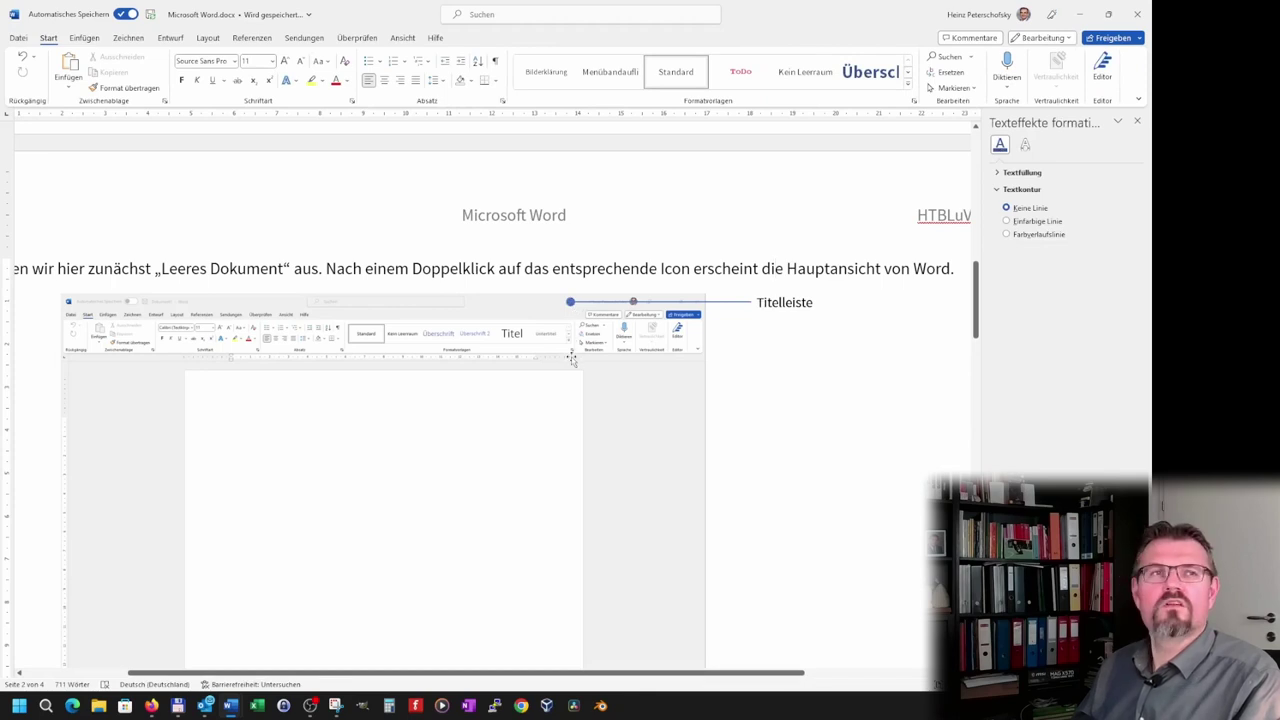
click(725, 302)
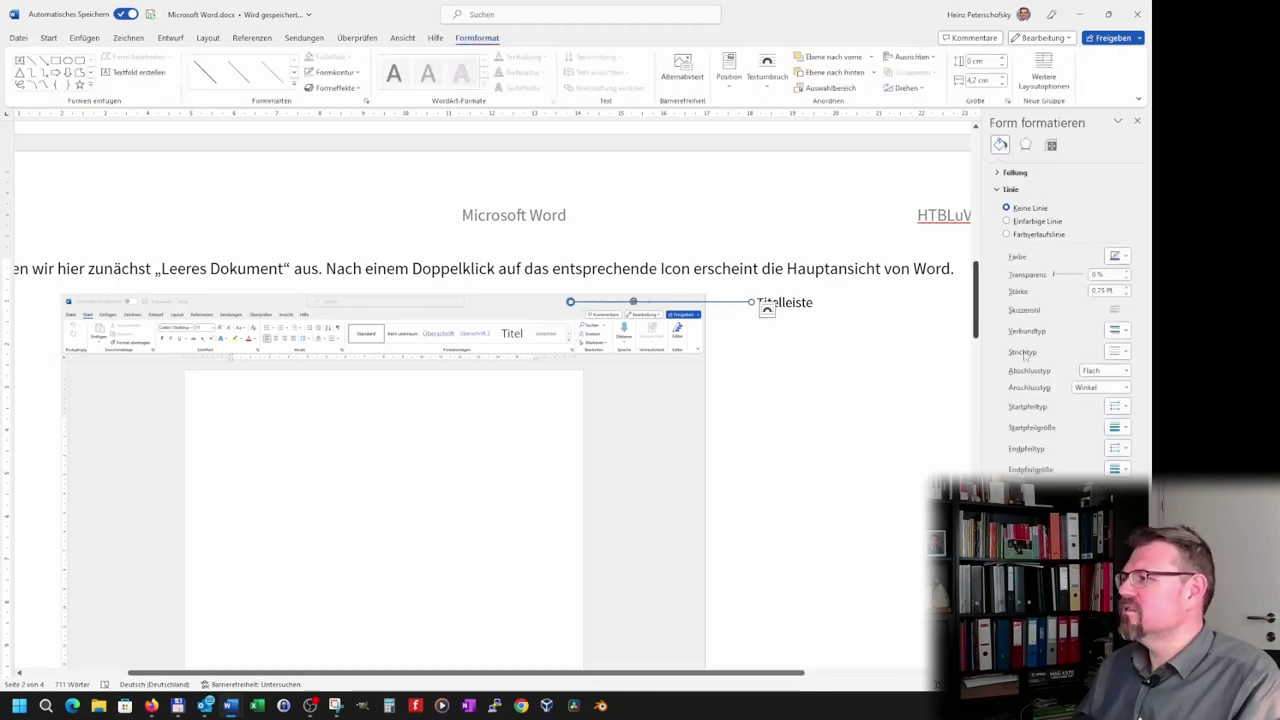
click(1126, 433)
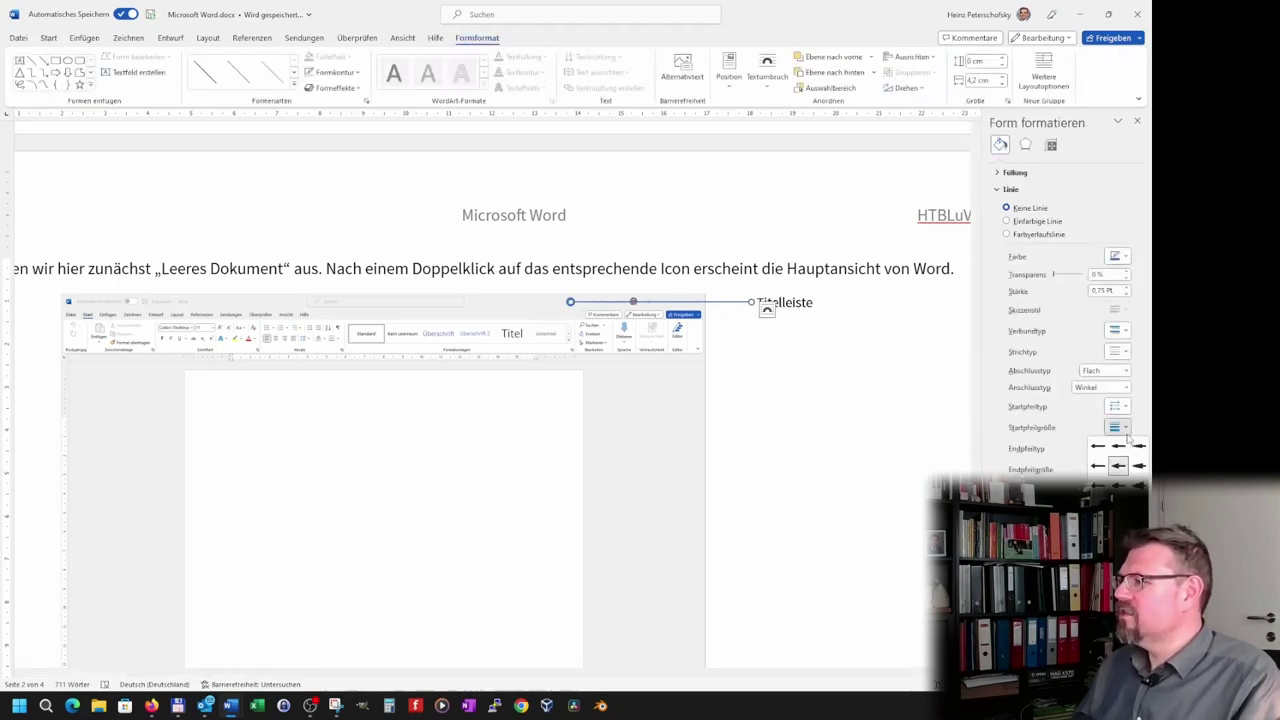
click(1099, 450)
click(783, 443)
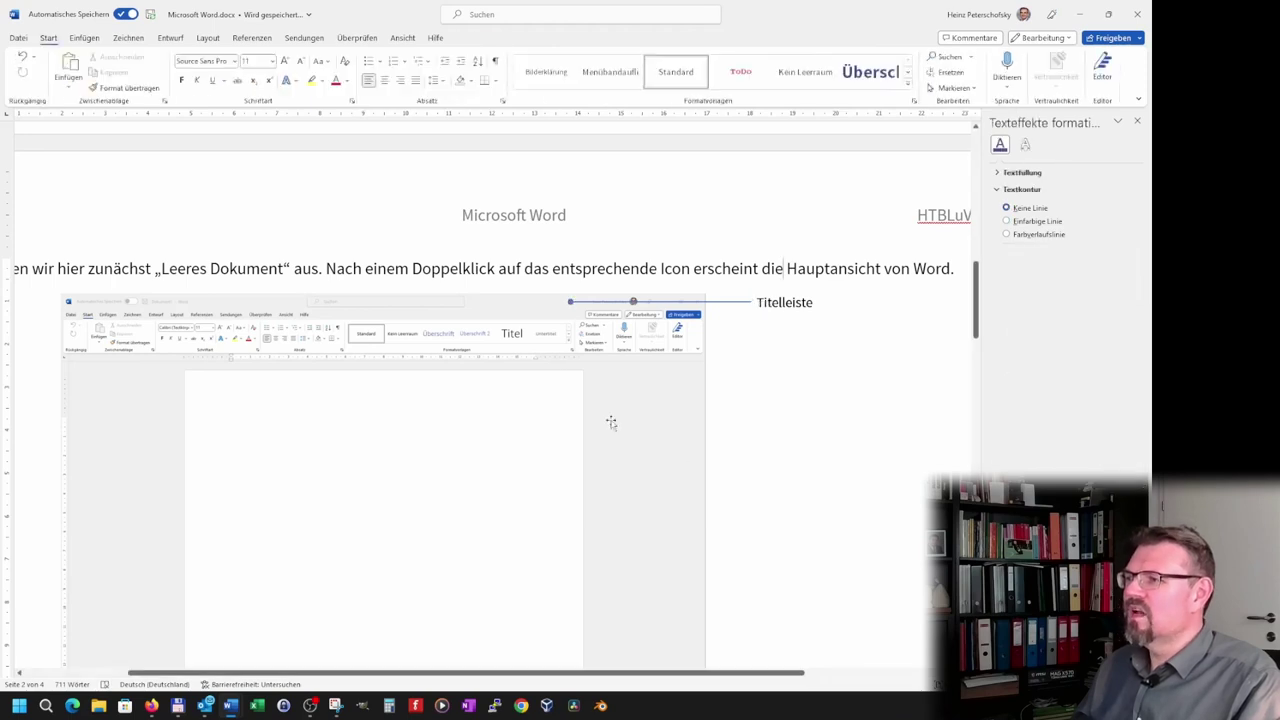
- Colour the pointer line orange
click(735, 303)
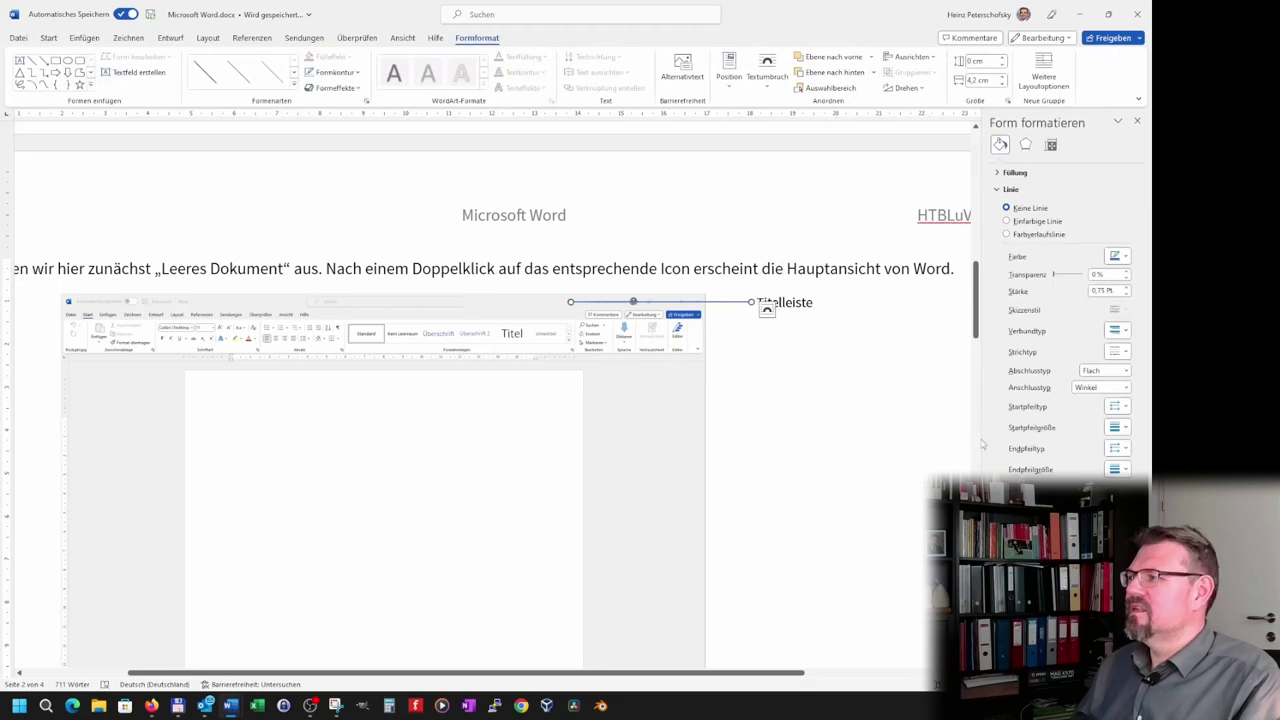
click(1127, 257)
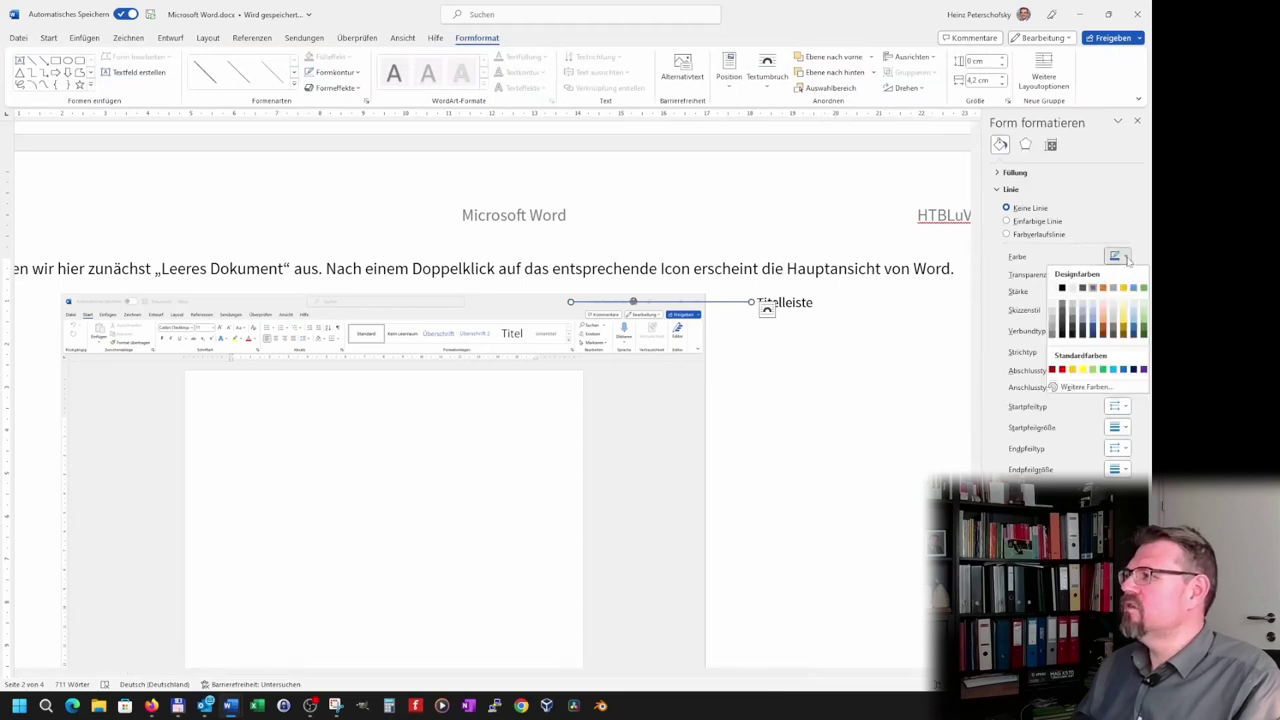
click(1104, 288)
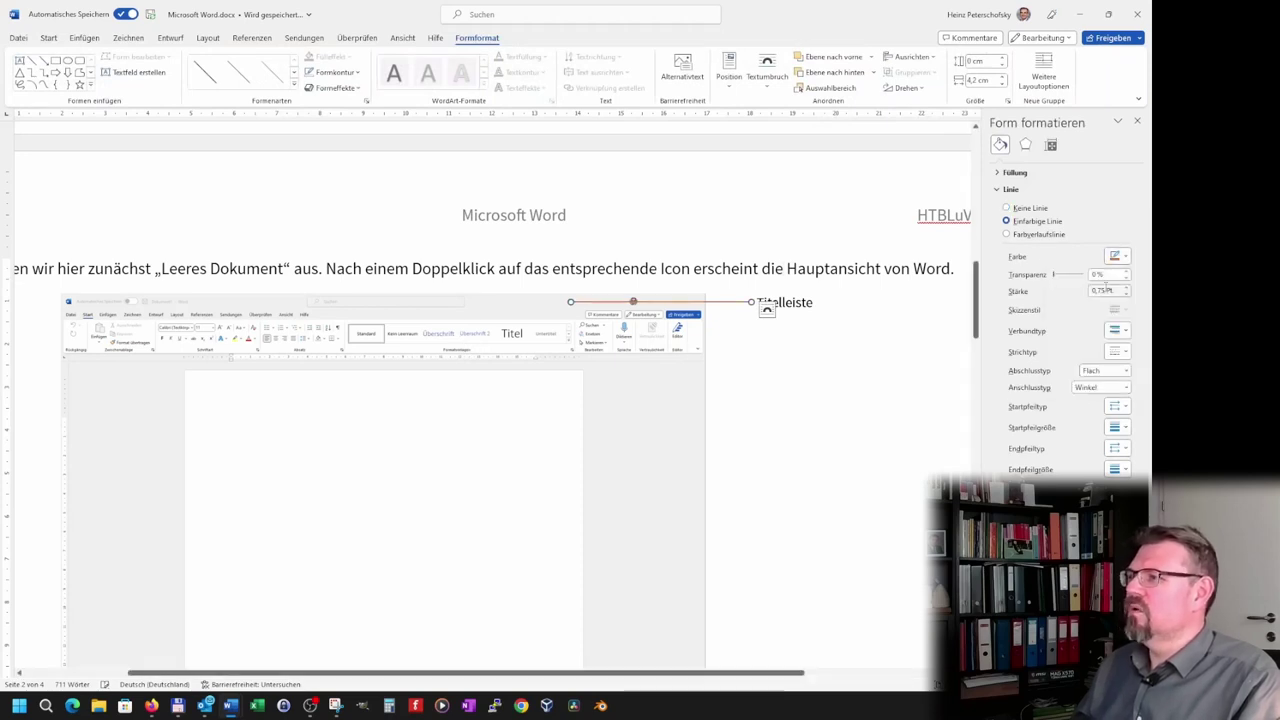
click(833, 370)
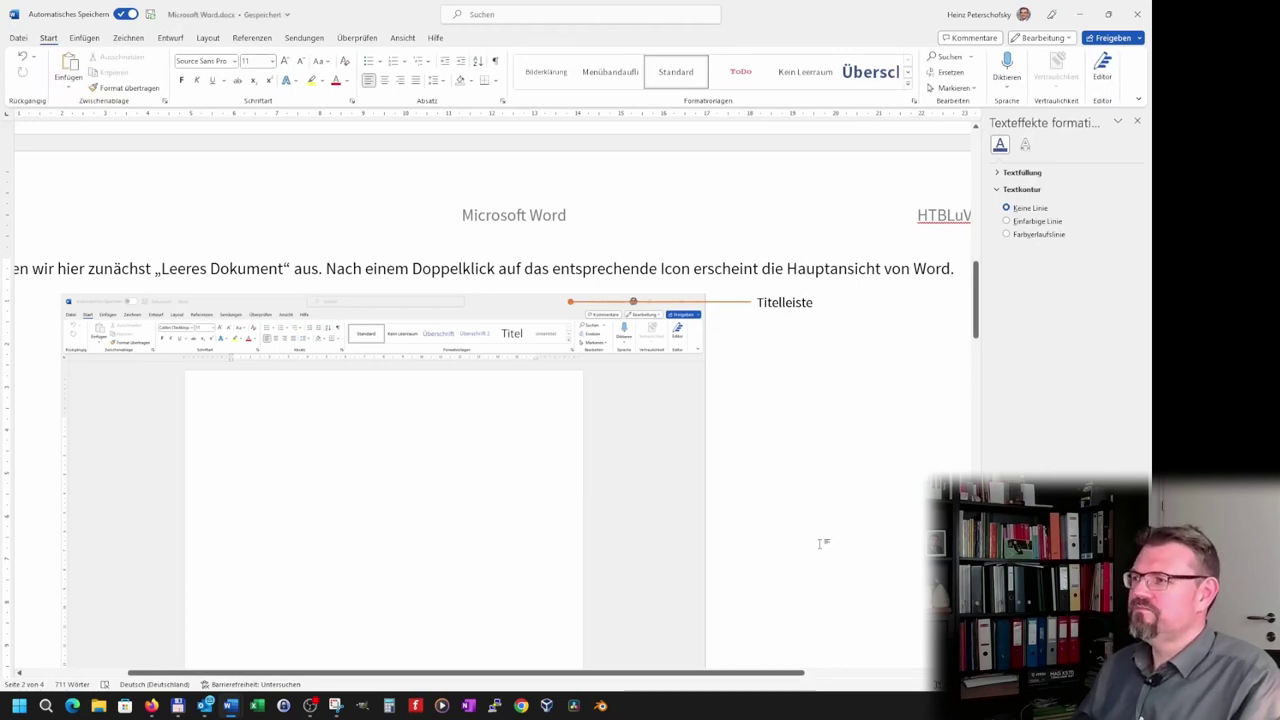
scroll(820, 540, down, 2)
- Reposition the screenshot image slightly on the page
scroll(820, 540, up, 1)
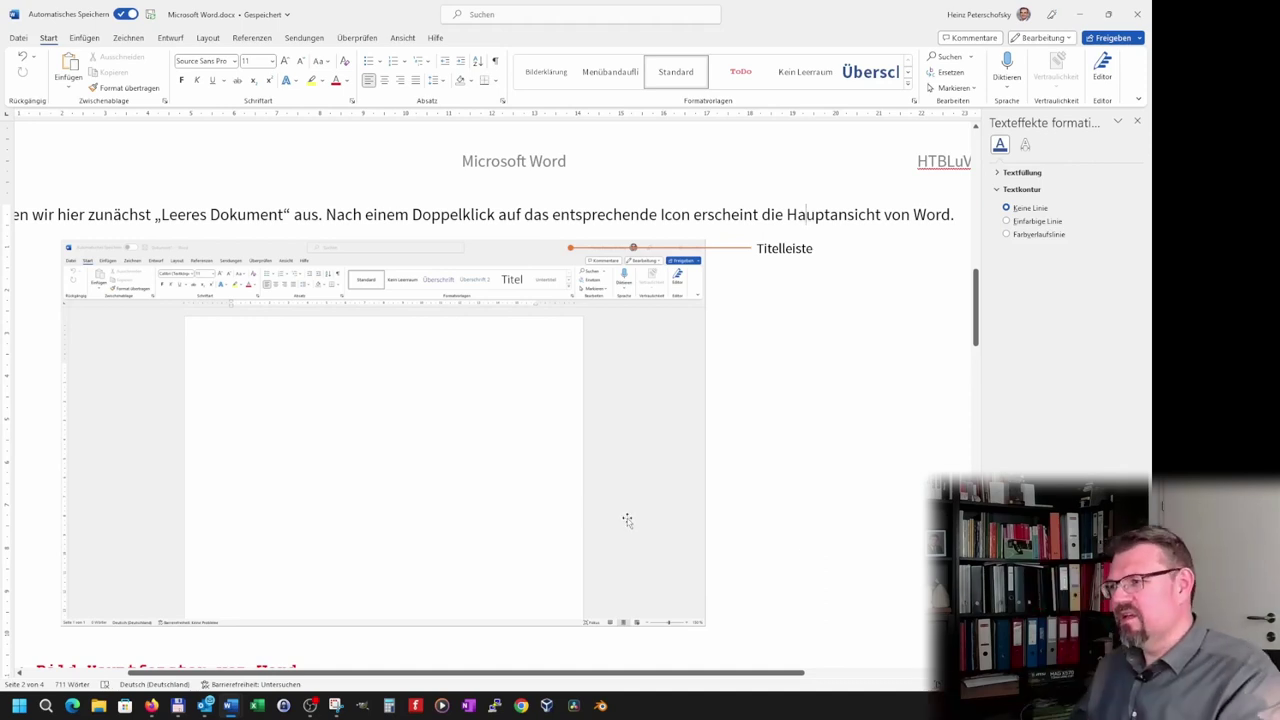
drag(622, 515, 642, 519)
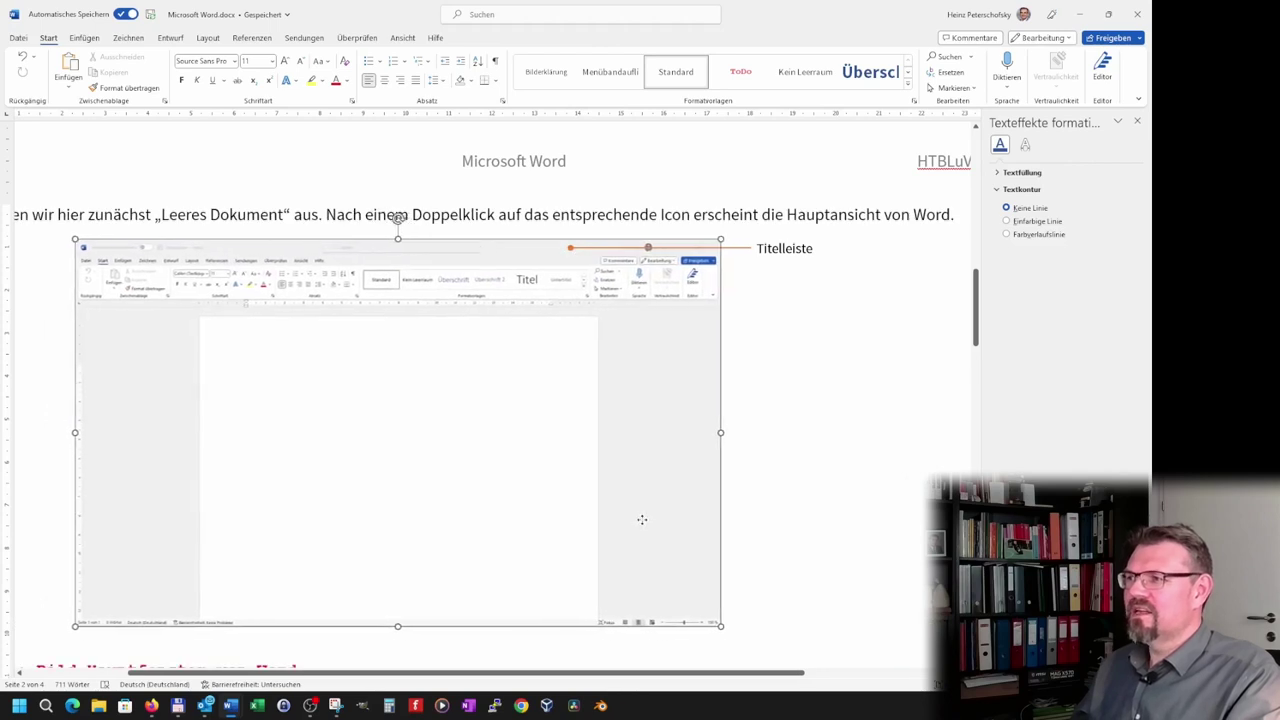
click(780, 491)
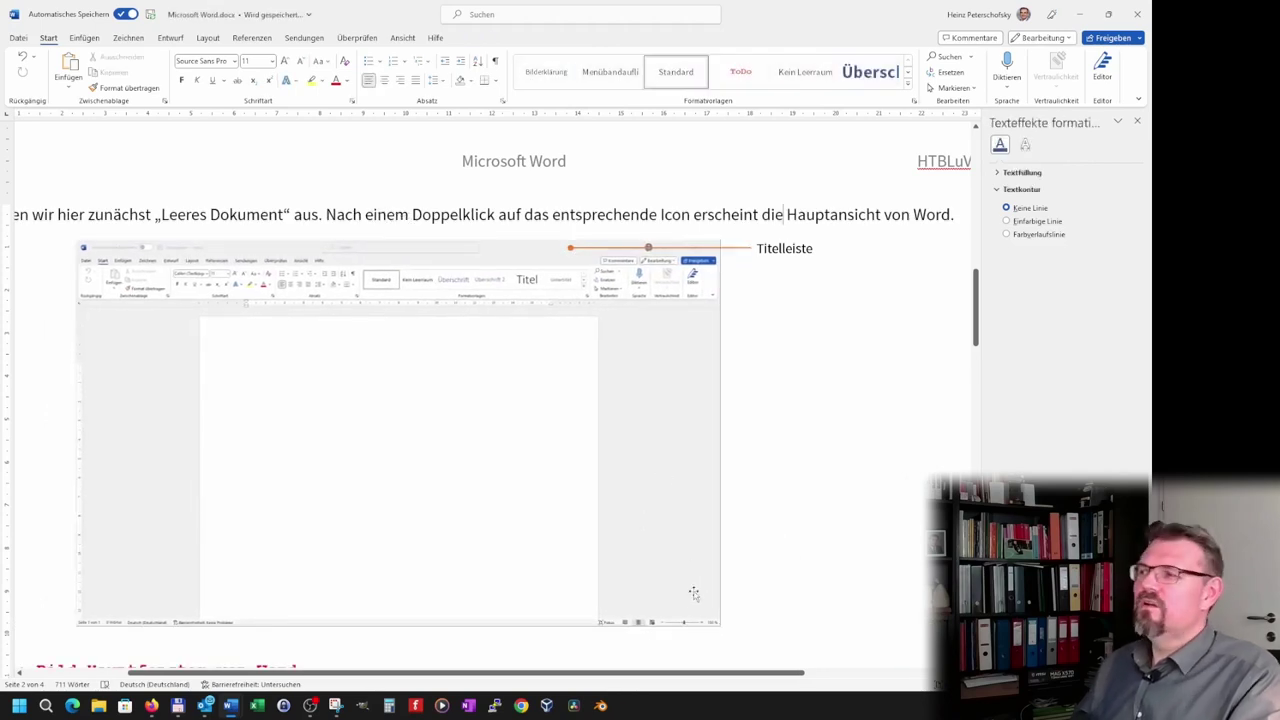
- Group the screenshot together with the Titelleiste label
click(670, 443)
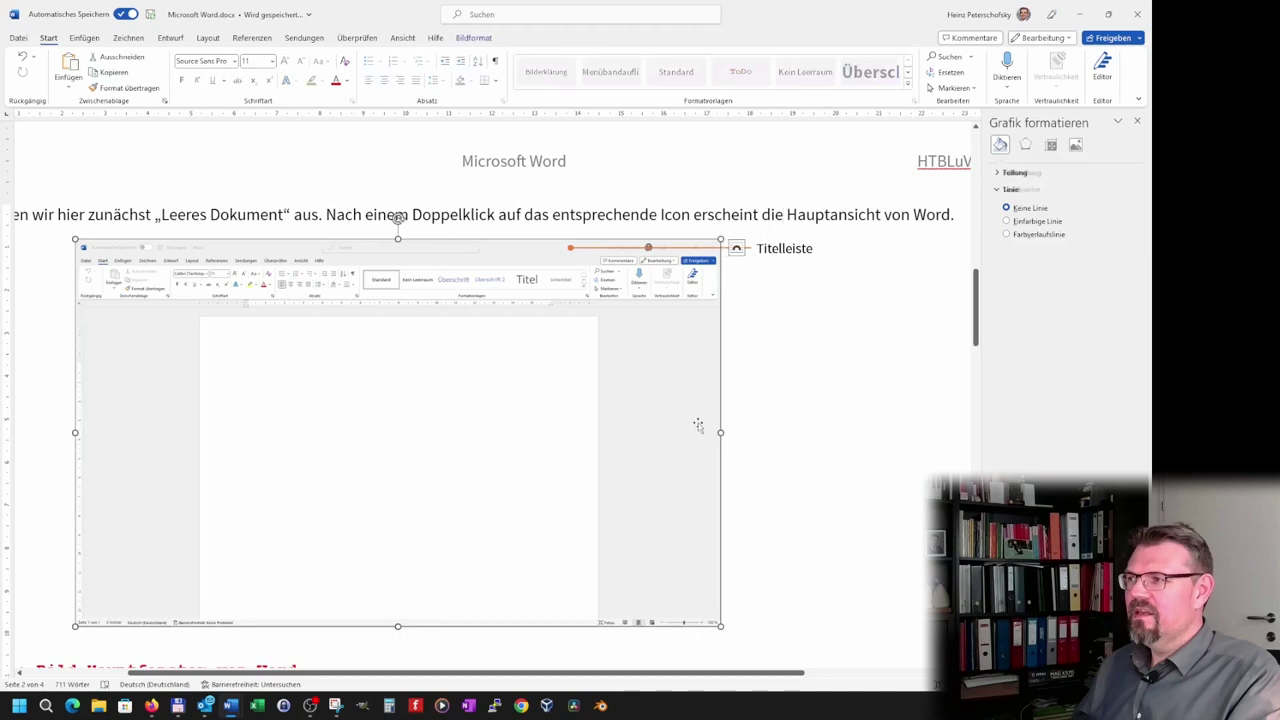
click(763, 262)
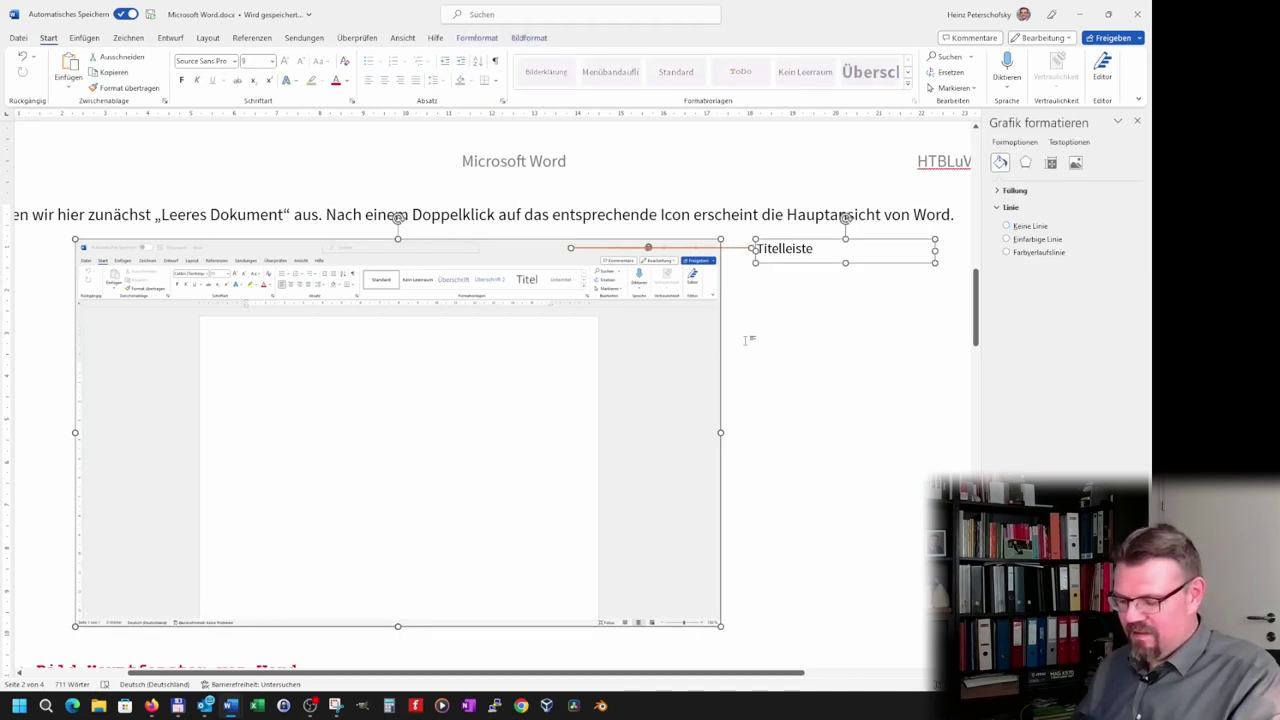
right_click(776, 266)
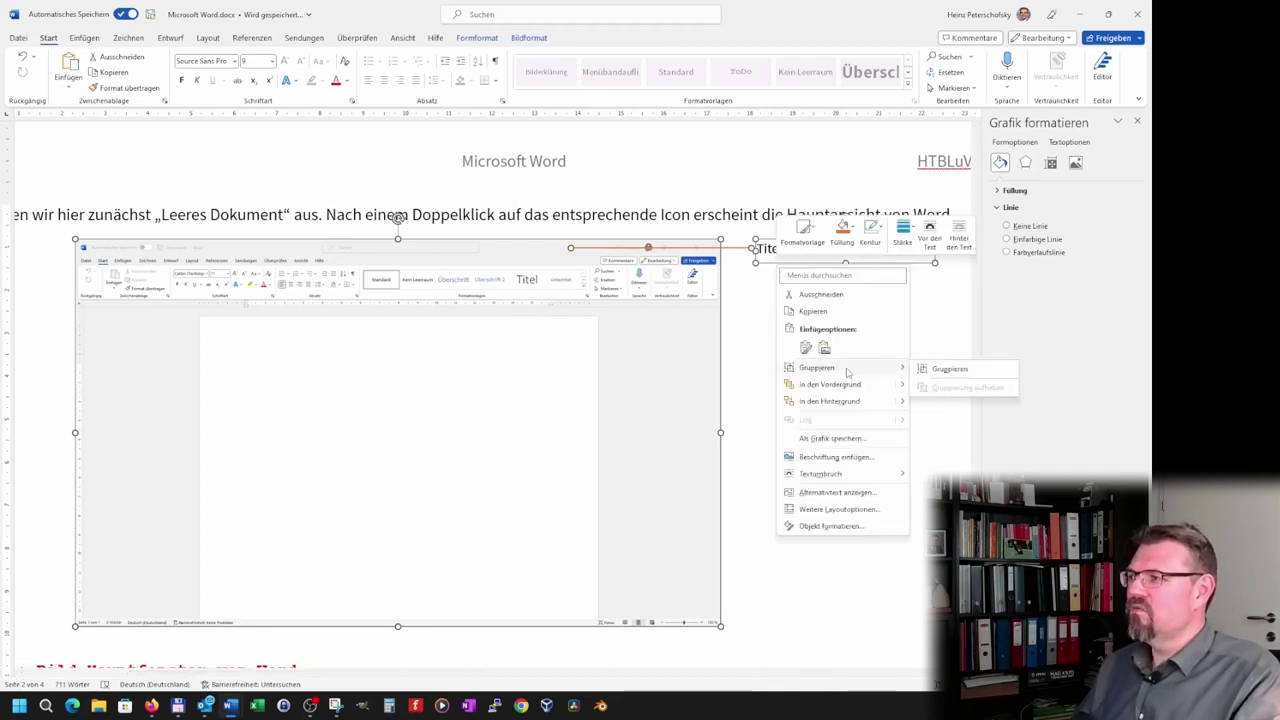
click(960, 369)
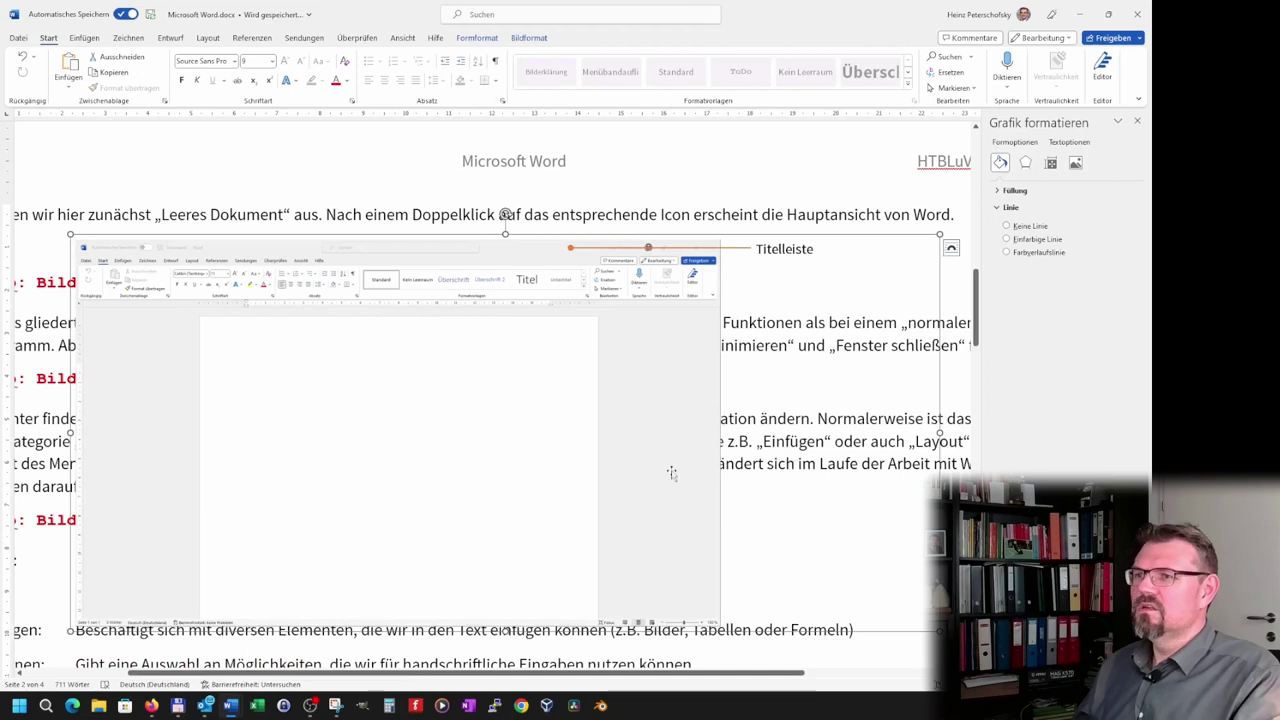
click(951, 249)
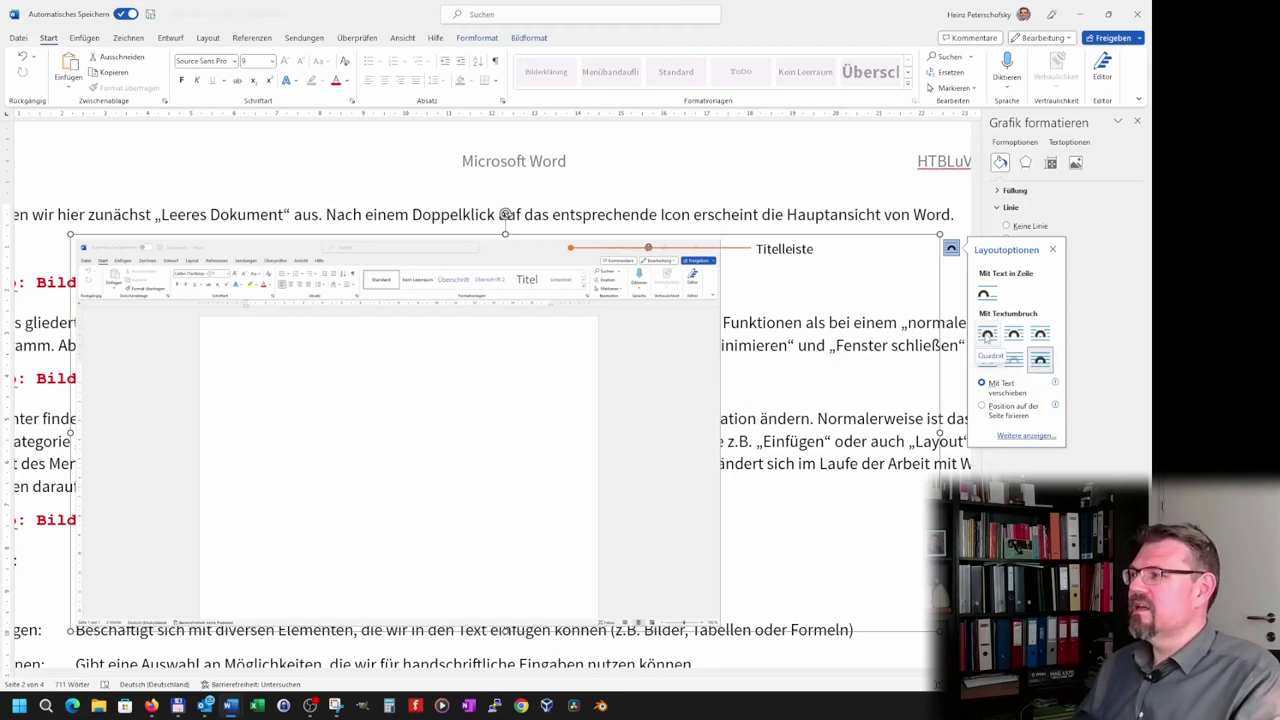
- Wrap text above and below the group and move it under the introductory sentence
click(987, 359)
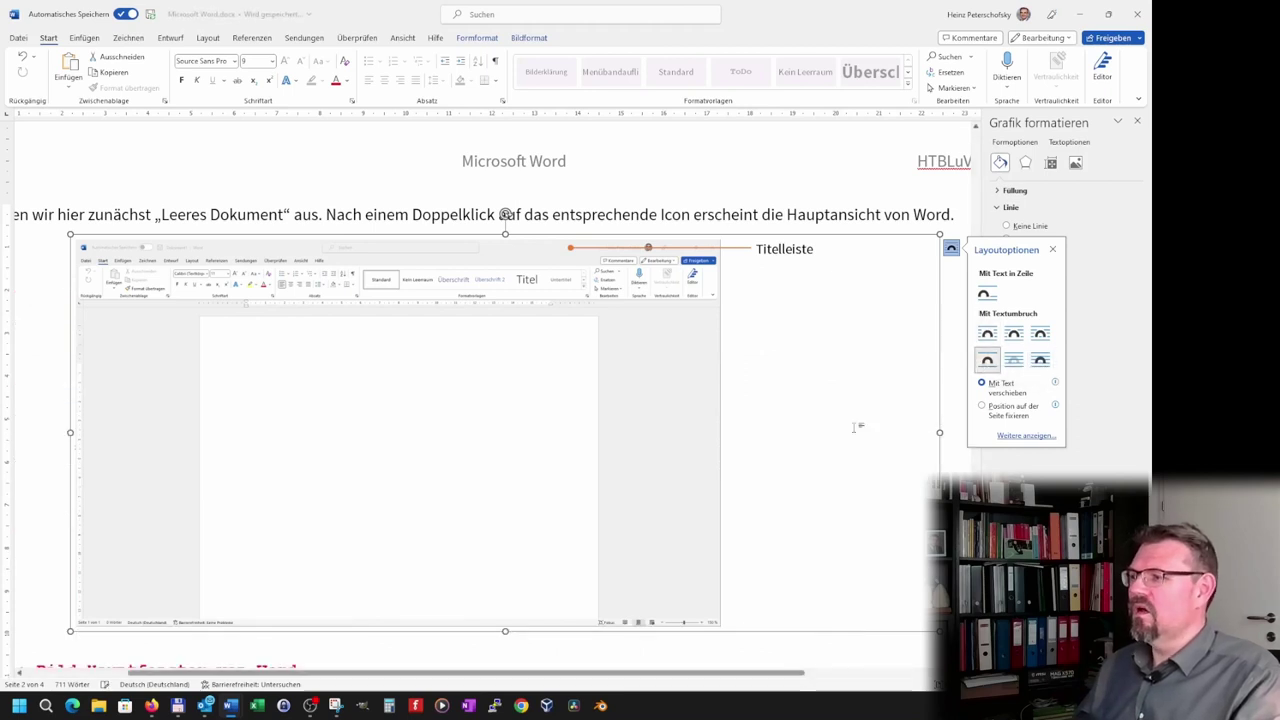
mouse_move(666, 477)
mouse_down()
mouse_move(666, 437)
mouse_move(657, 463)
mouse_up()
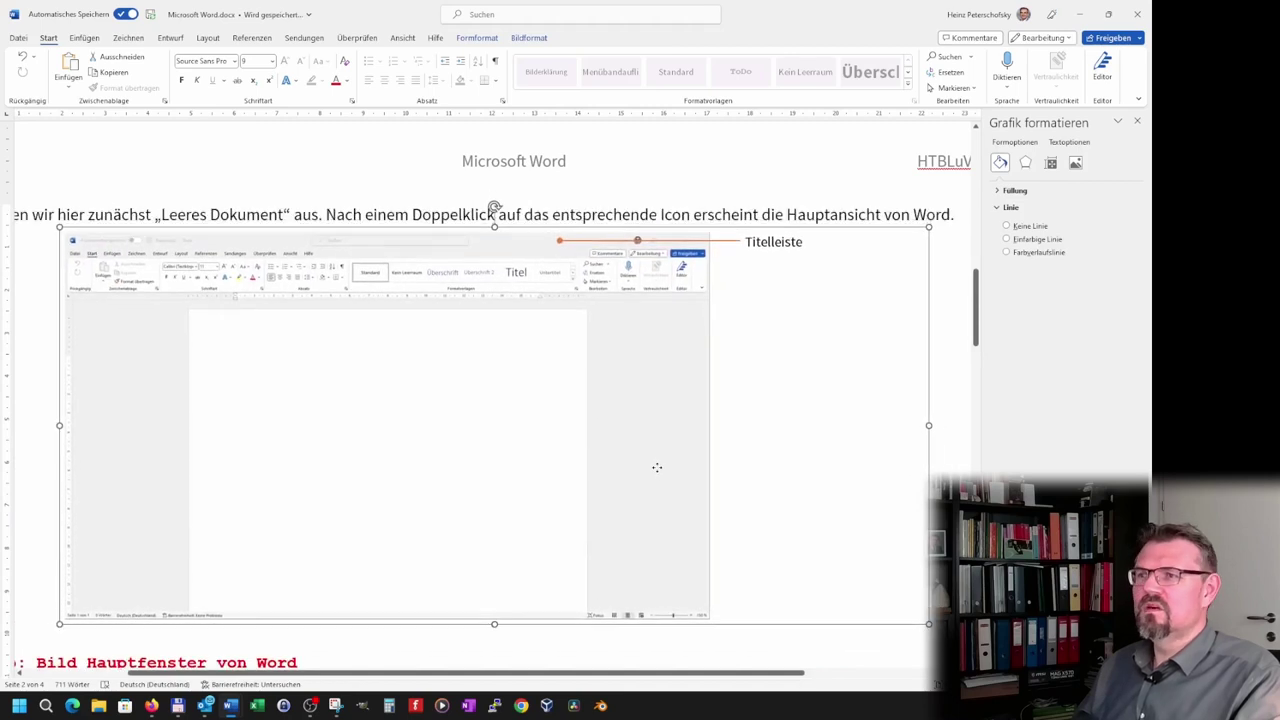
scroll(617, 471, down, 3)
scroll(620, 470, up, 2)
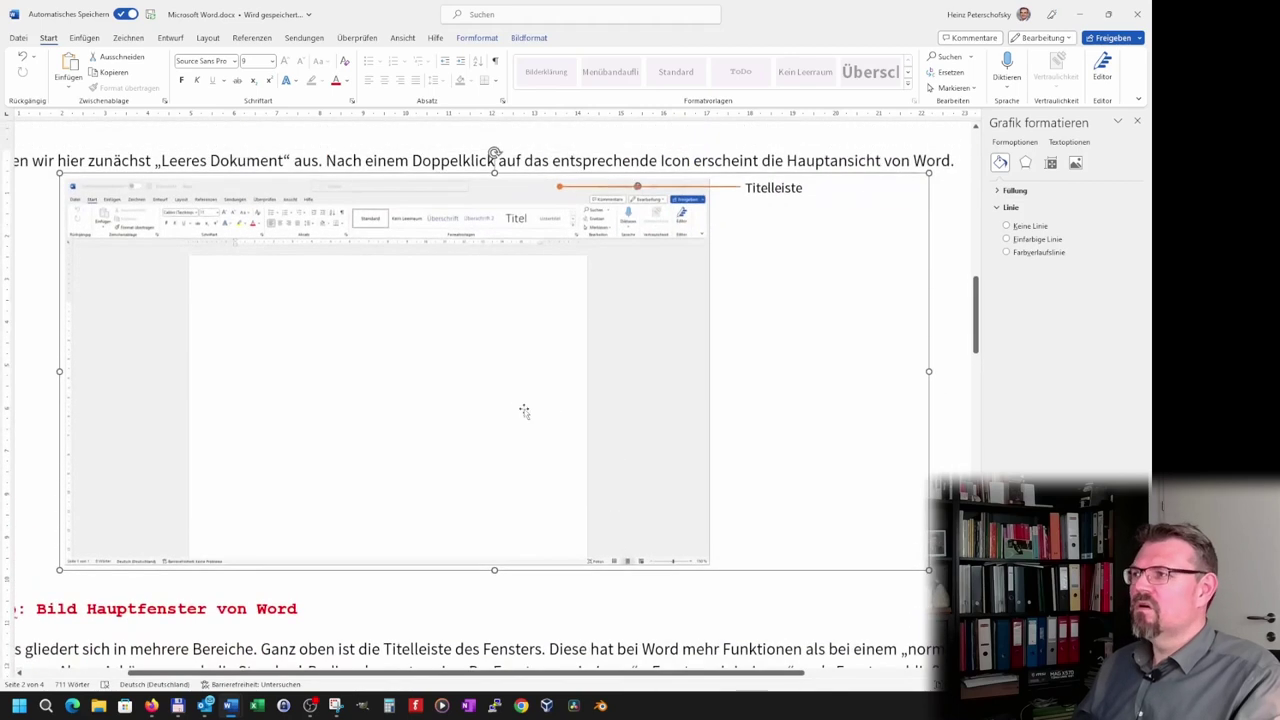
- Bring up the Beschriftung caption dialog for the grouped picture from Referenzen
right_click(494, 400)
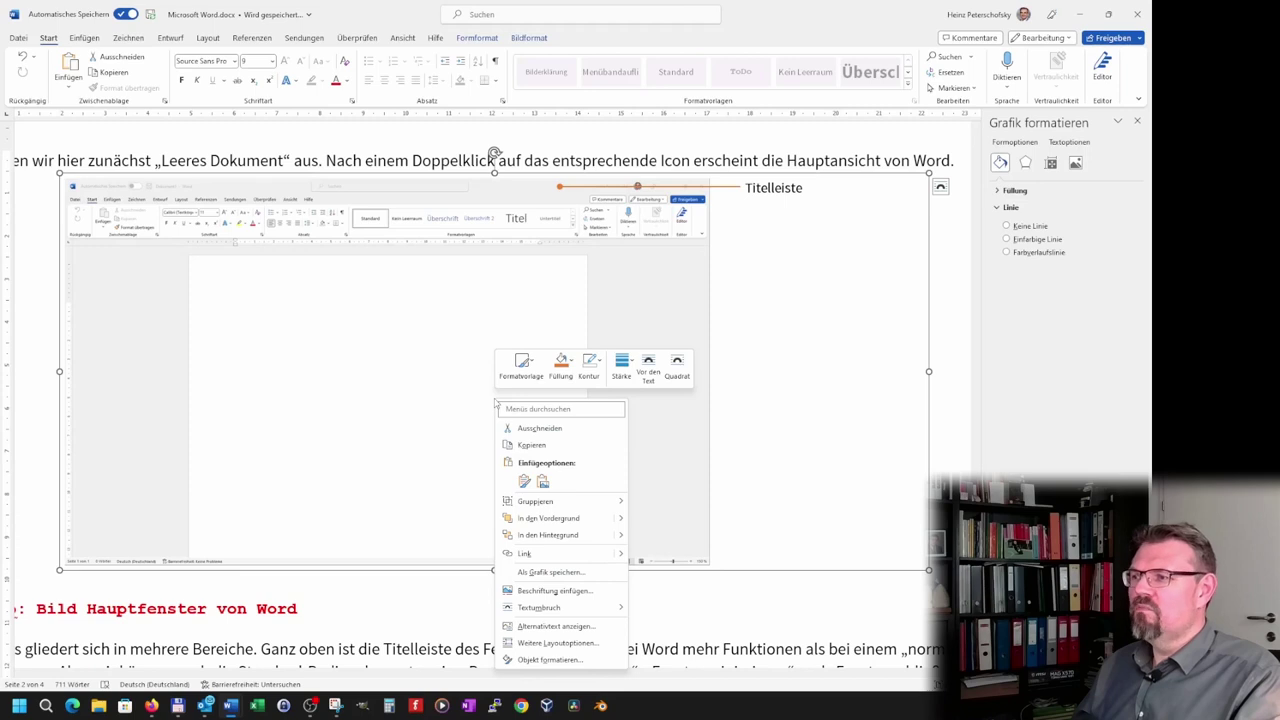
click(208, 38)
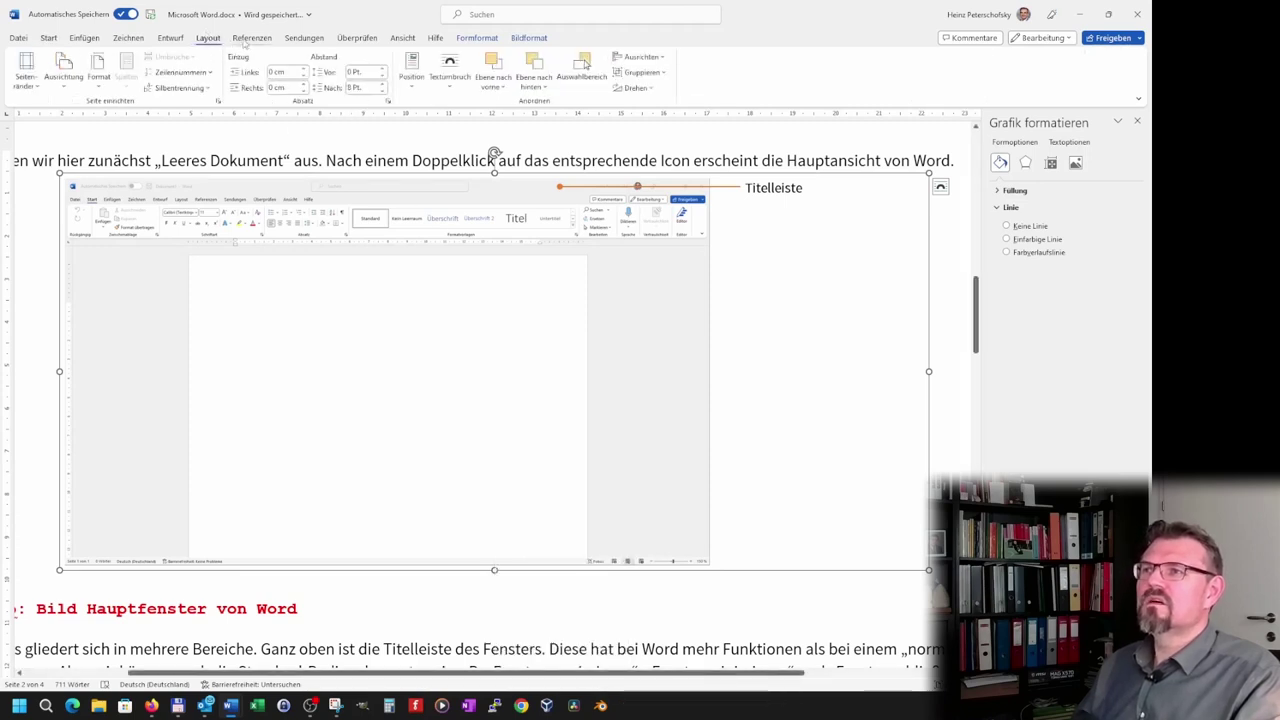
click(246, 42)
- Insert an Abb. caption reading 'Abb. 2 Hauptbildschirm von Microsoft Word' below the screenshot
click(555, 75)
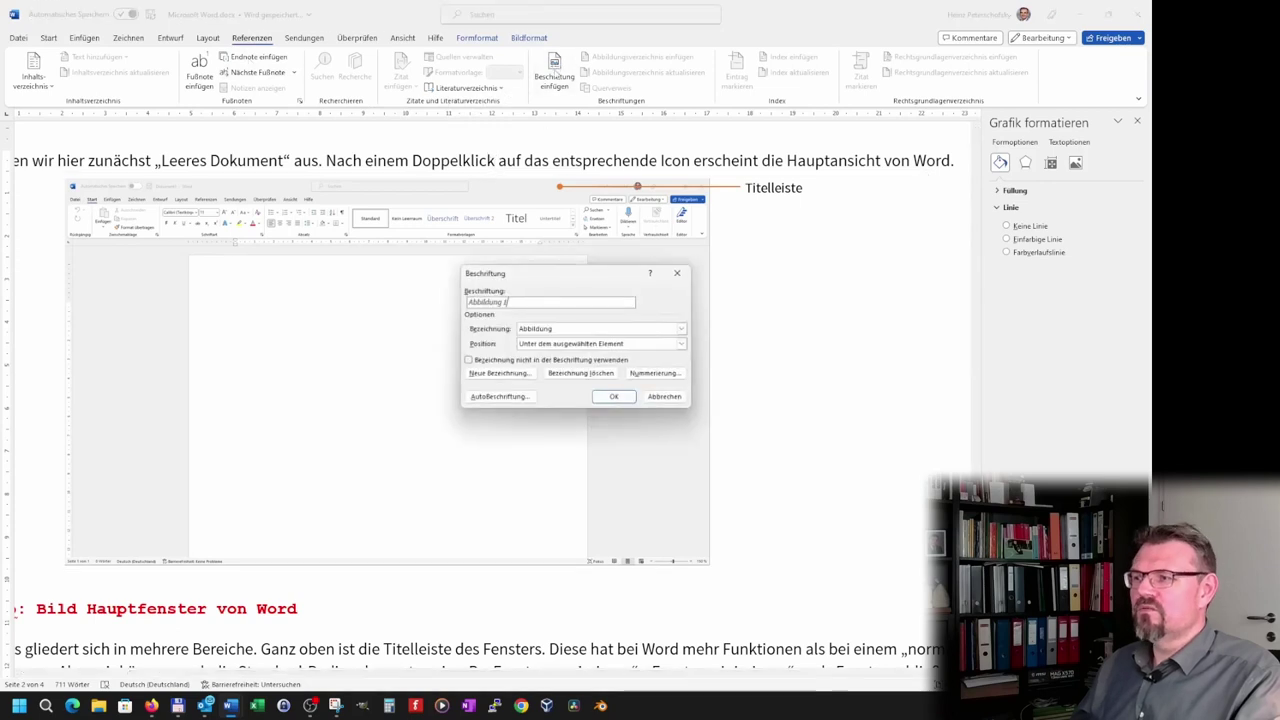
click(681, 329)
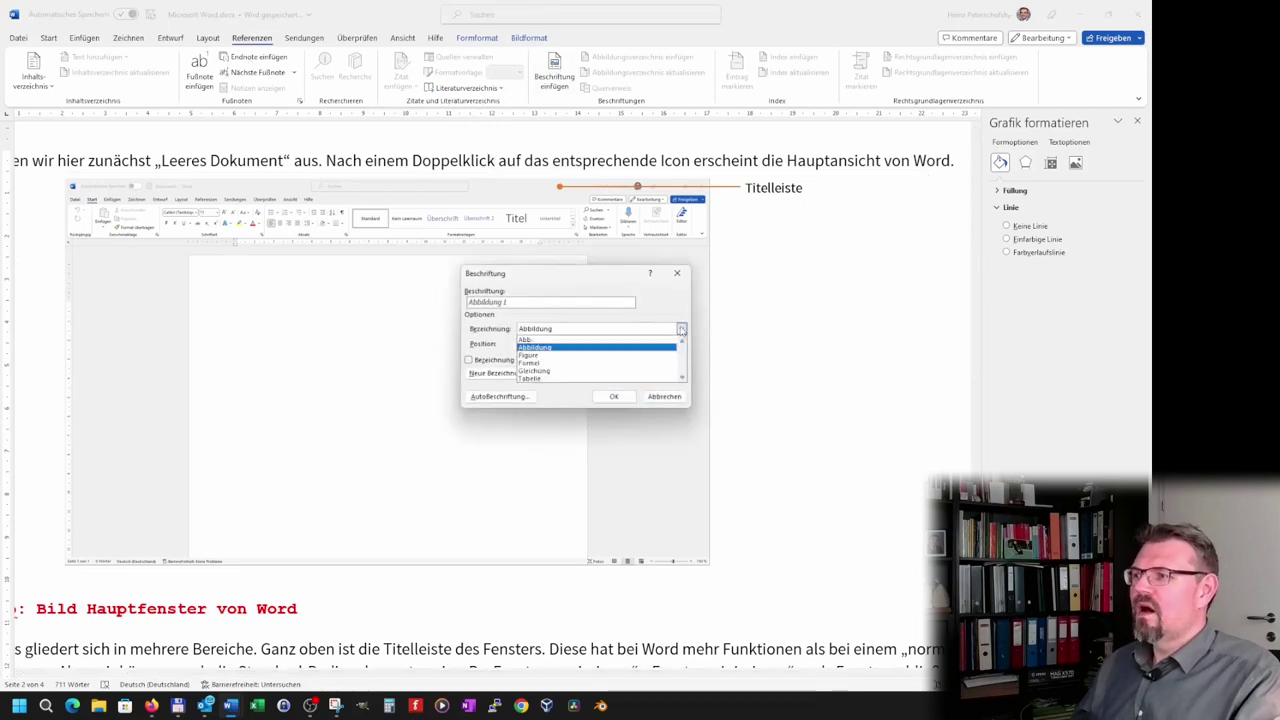
click(575, 341)
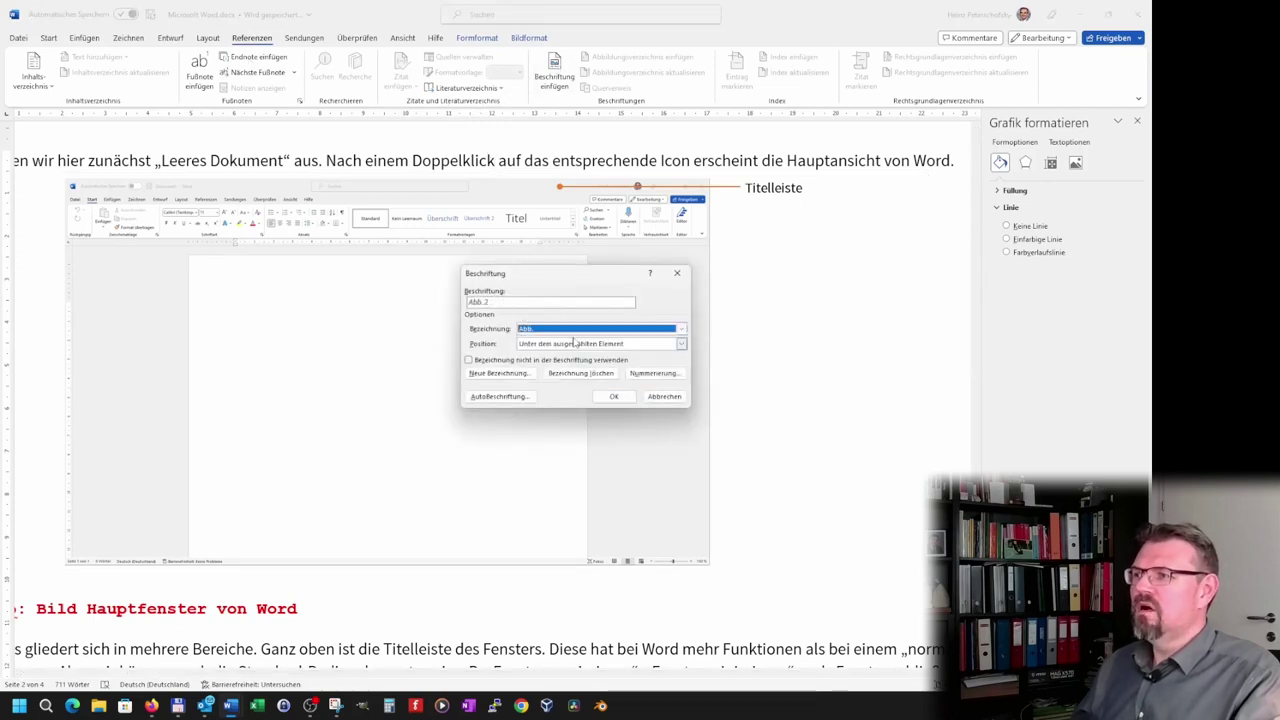
click(521, 301)
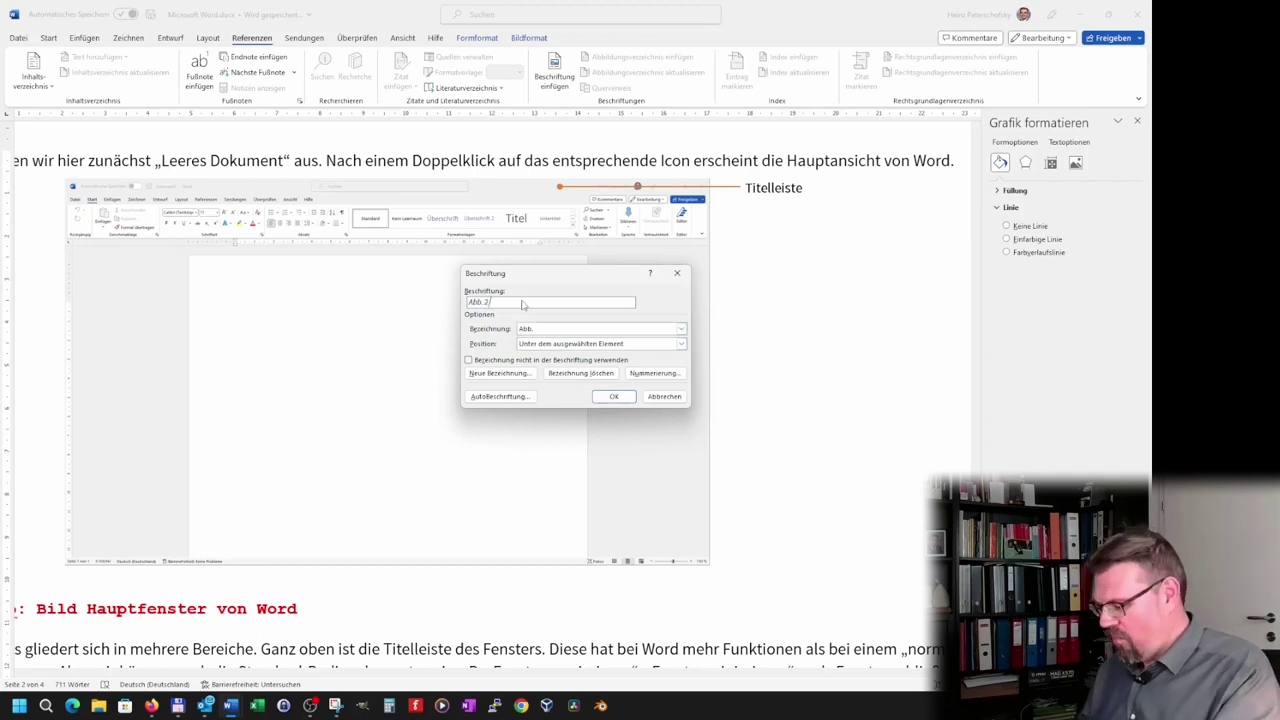
text(Hauptf)
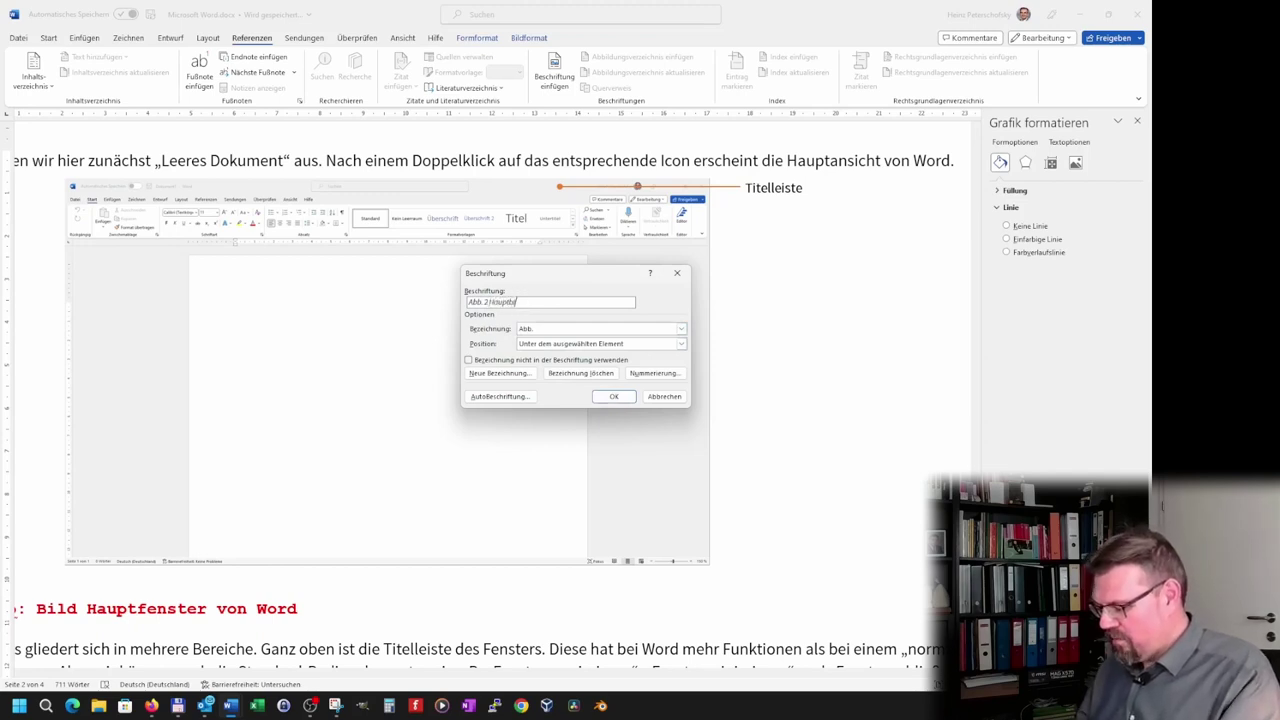
text(ildschirm von)
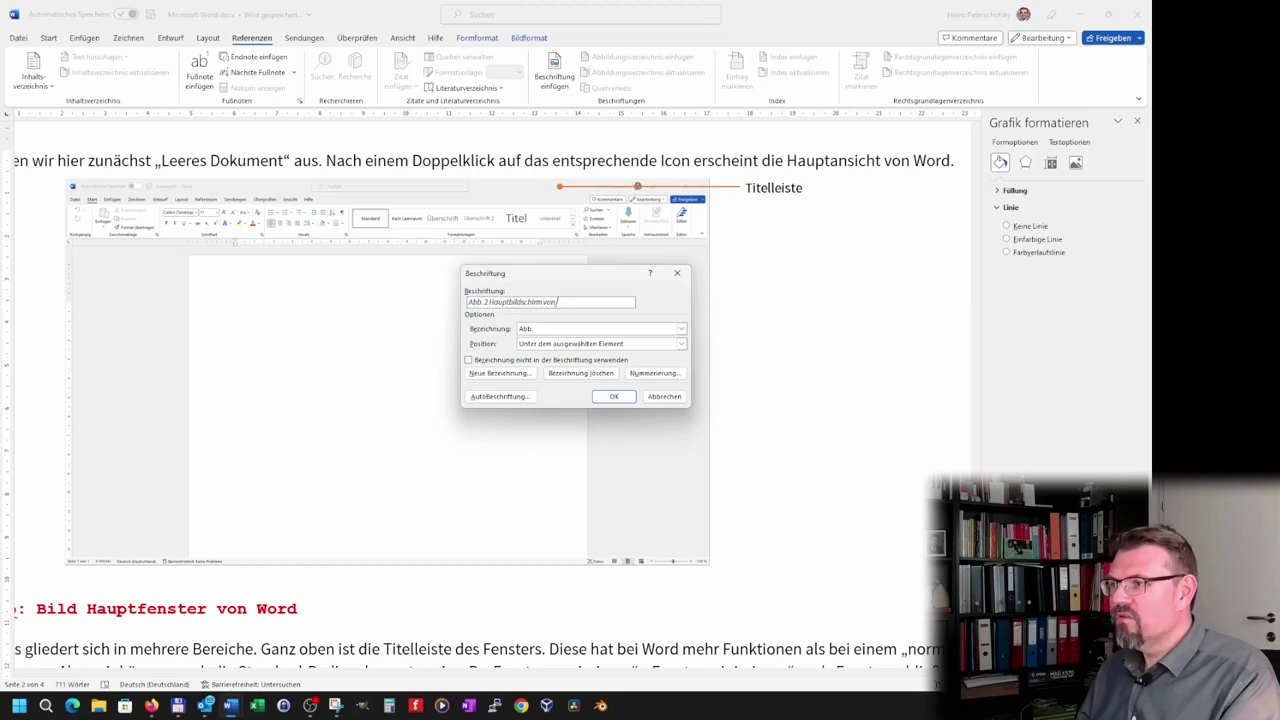
text( Mic)
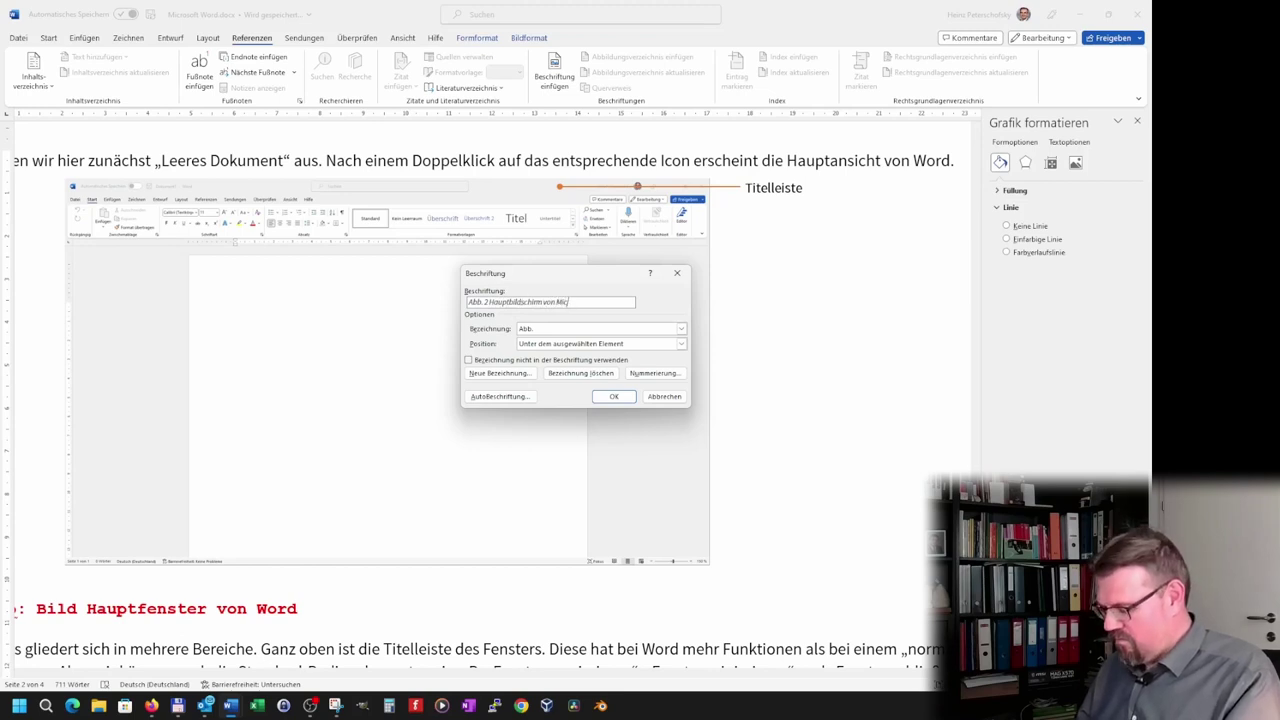
text(rosoft Word)
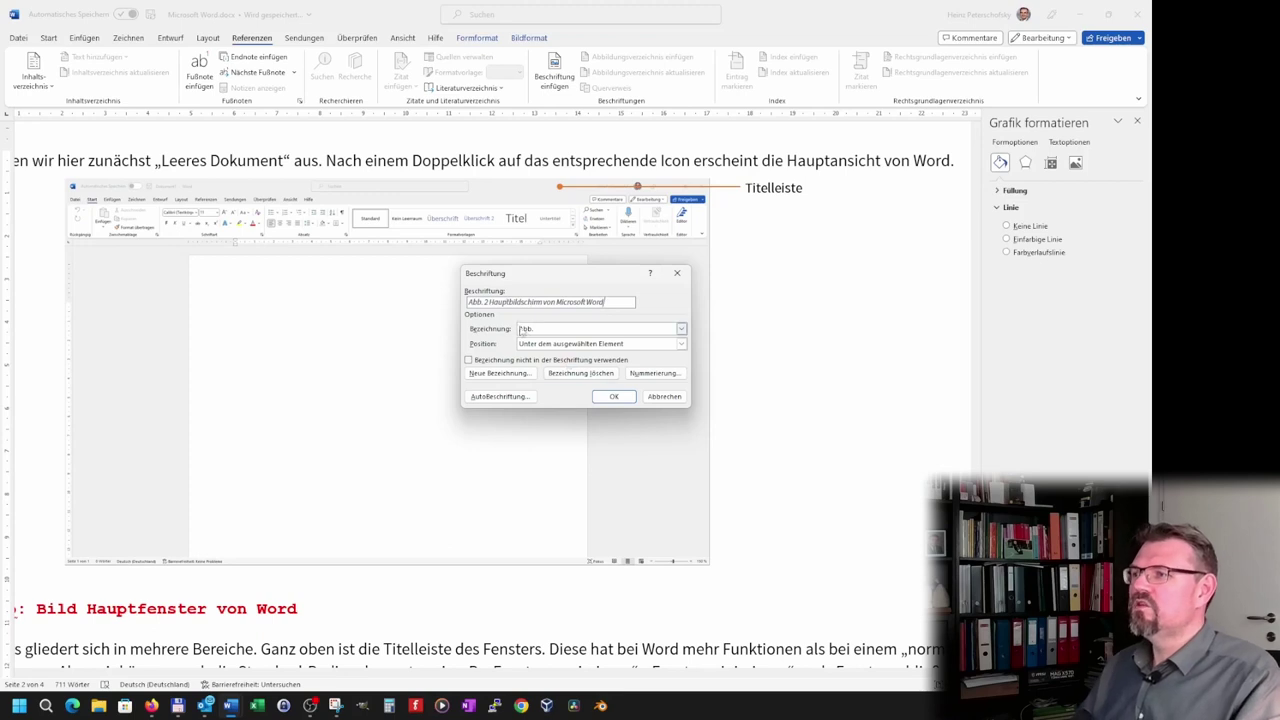
click(617, 400)
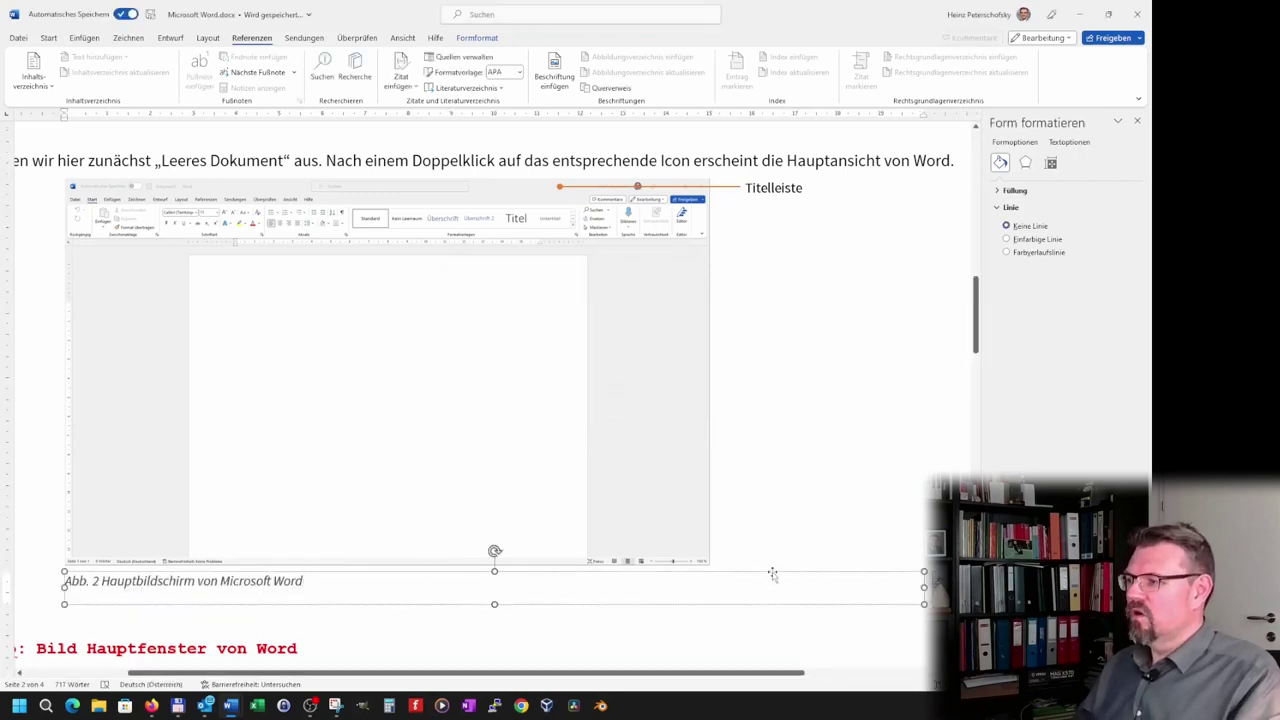
- Group the main-window screenshot and its Abb. 2 caption into one object
key(ctrl+a)
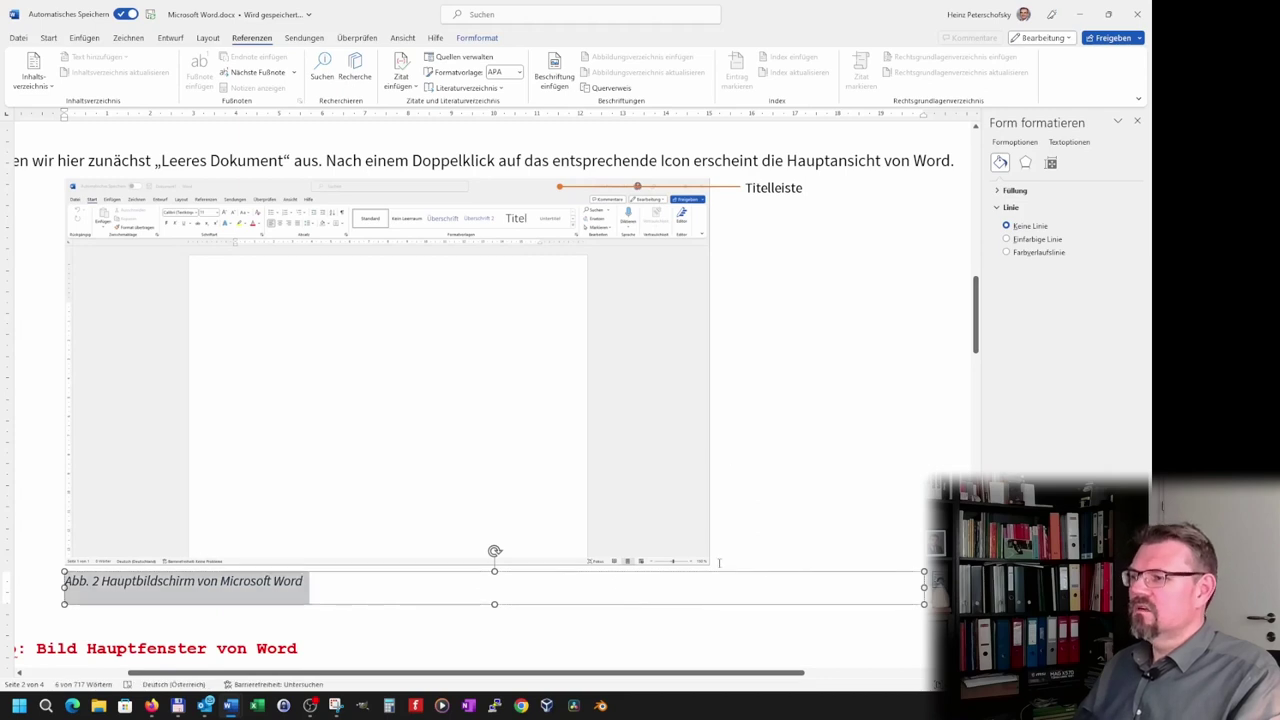
click(678, 533)
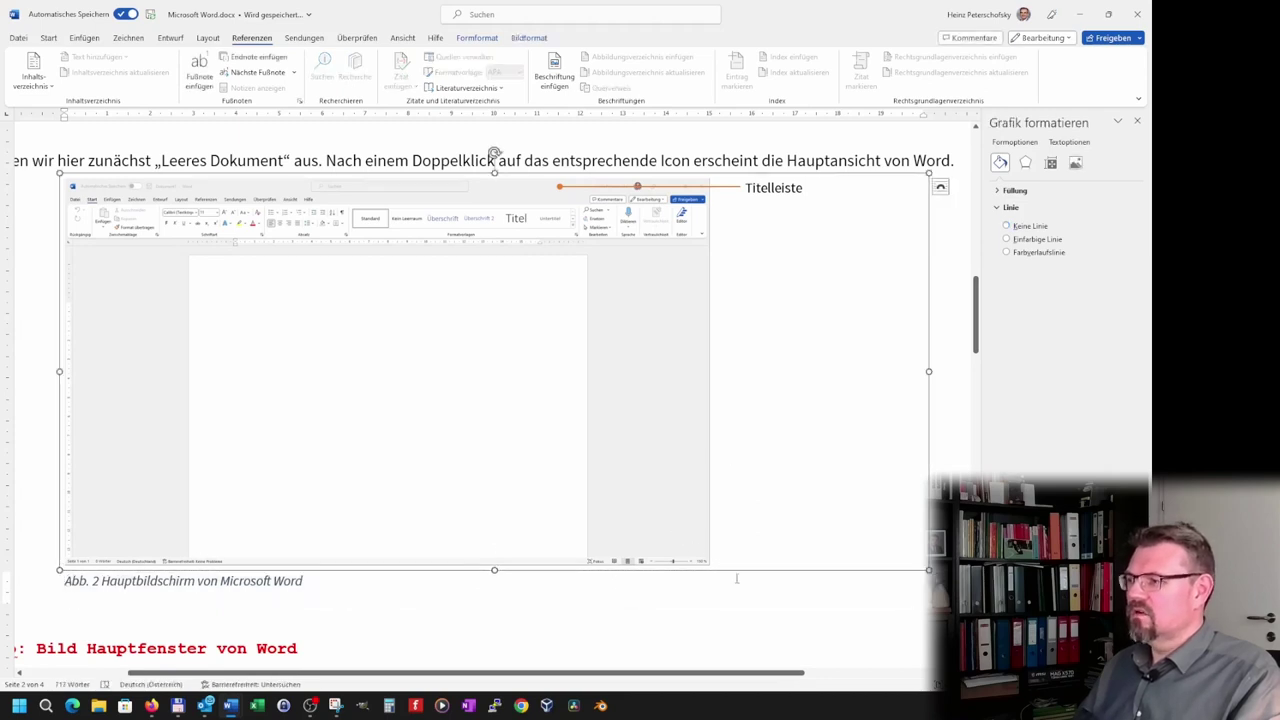
shift+click(421, 605)
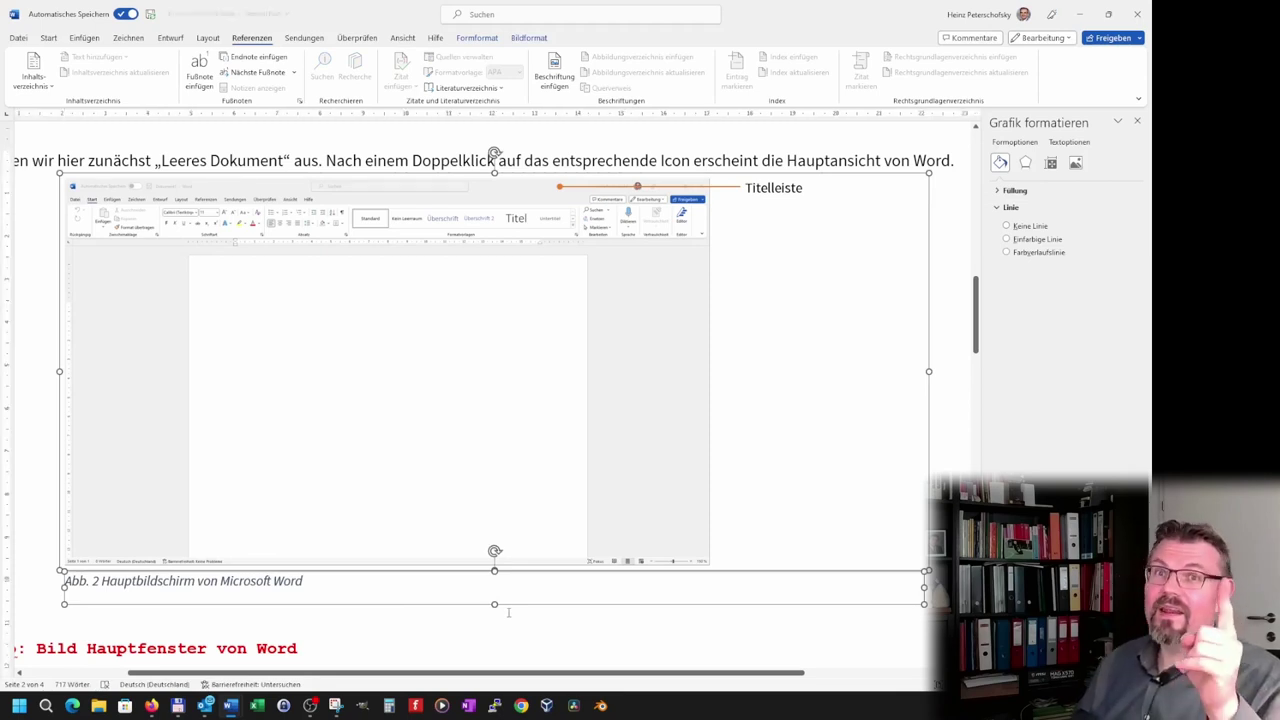
right_click(717, 607)
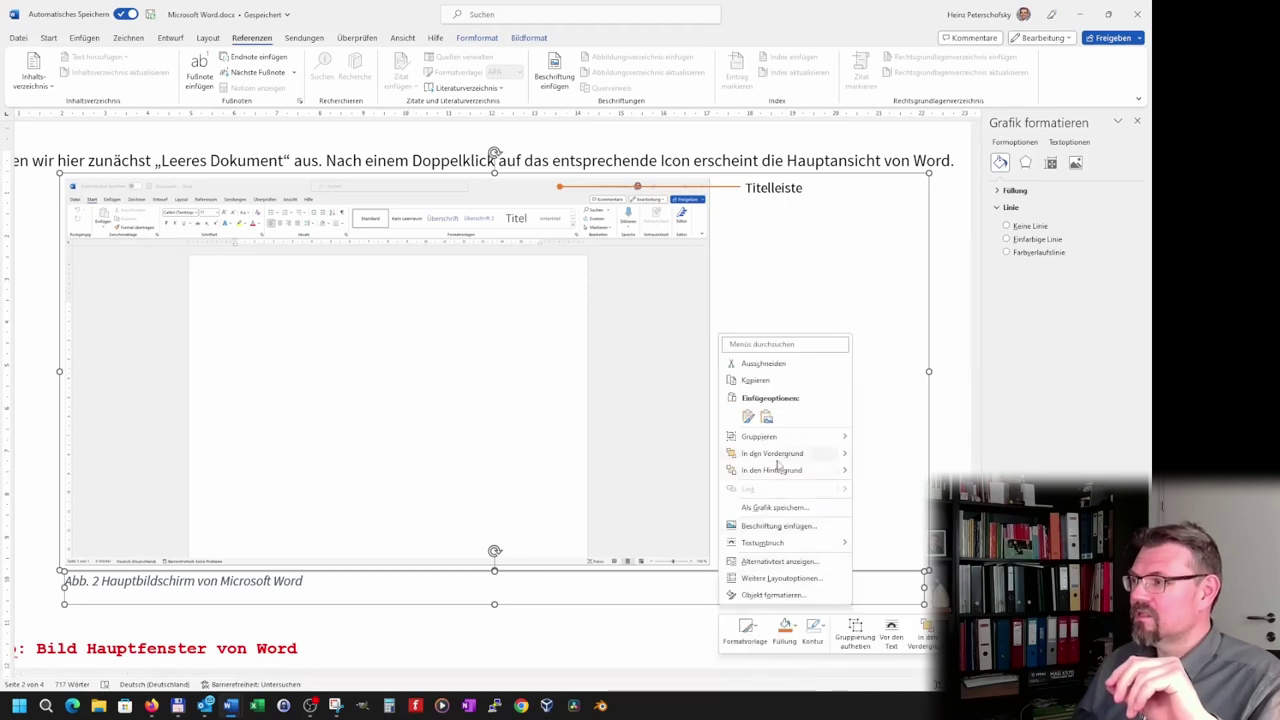
mouse_move(759, 437)
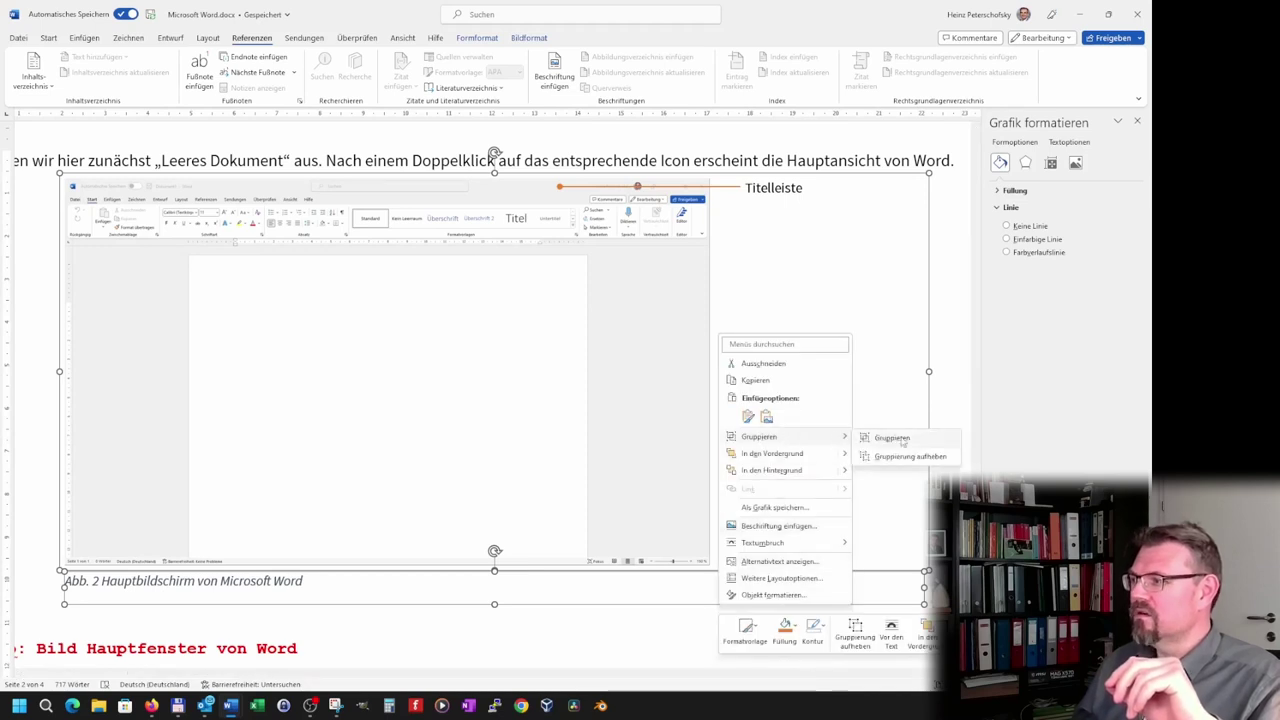
click(902, 438)
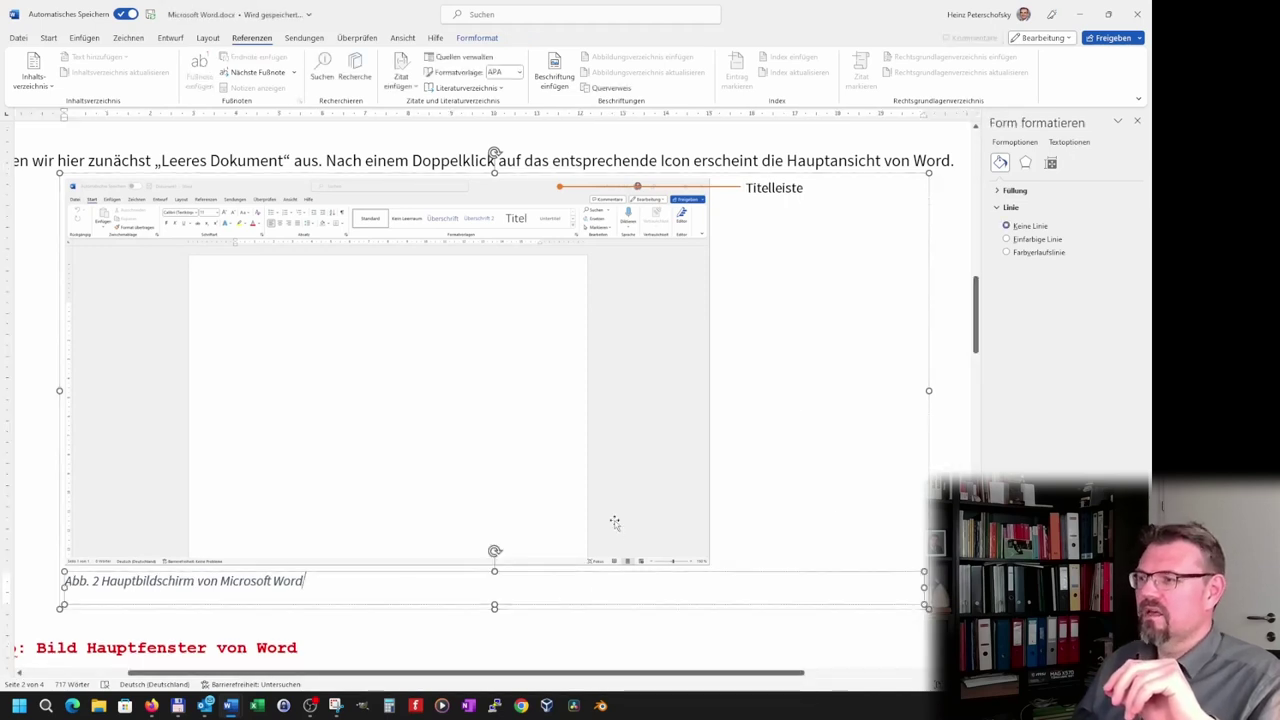
click(658, 516)
- Nudge the grouped figure and the Titelleiste label into their final positions
click(737, 303)
click(857, 182)
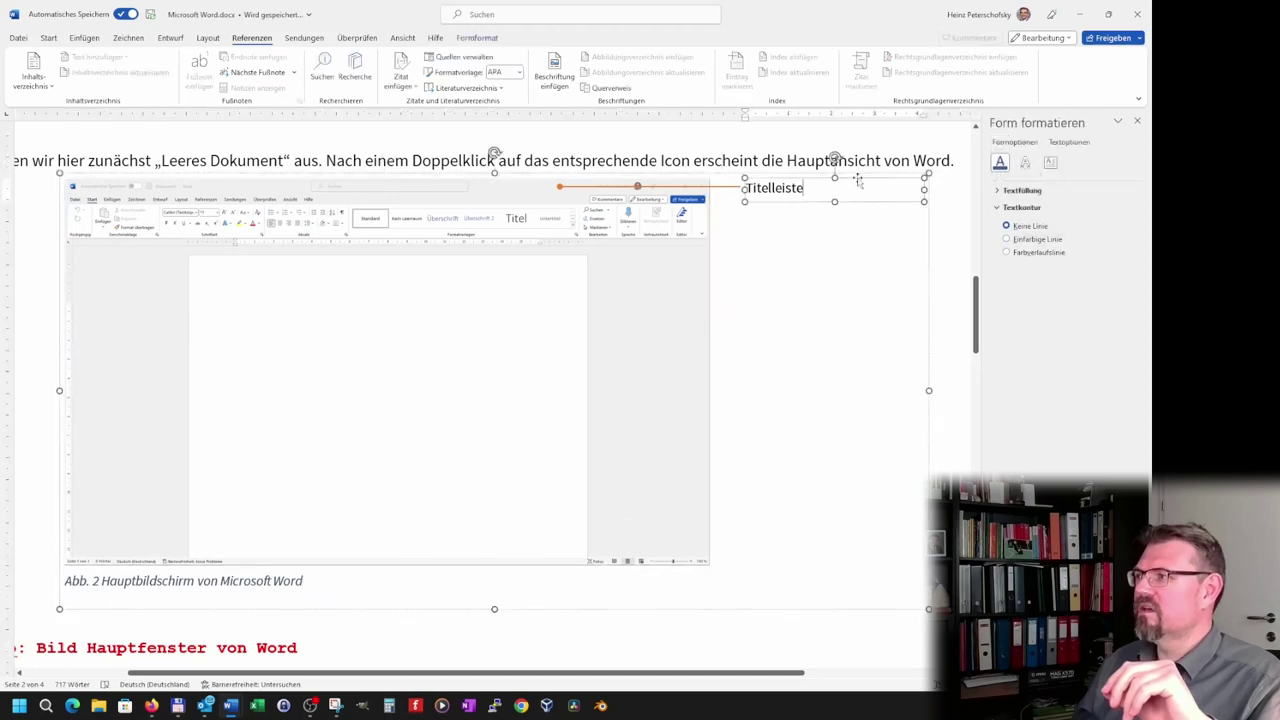
click(928, 292)
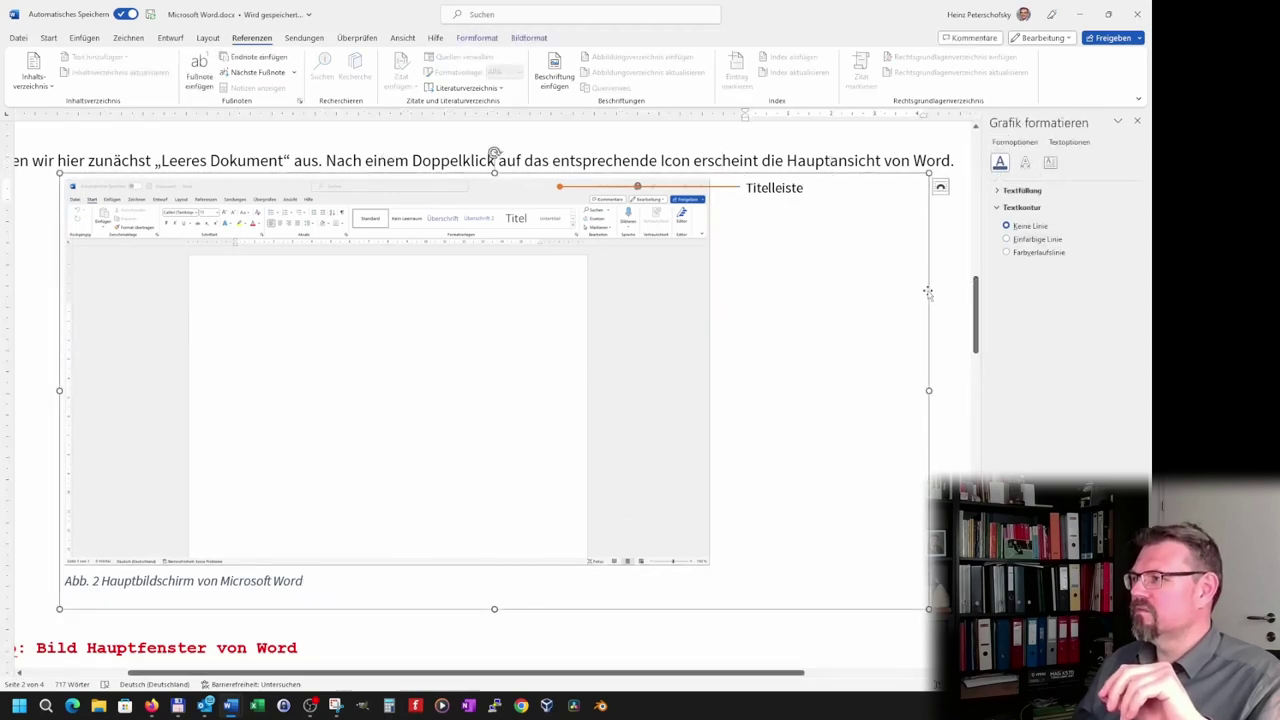
drag(904, 290, 905, 292)
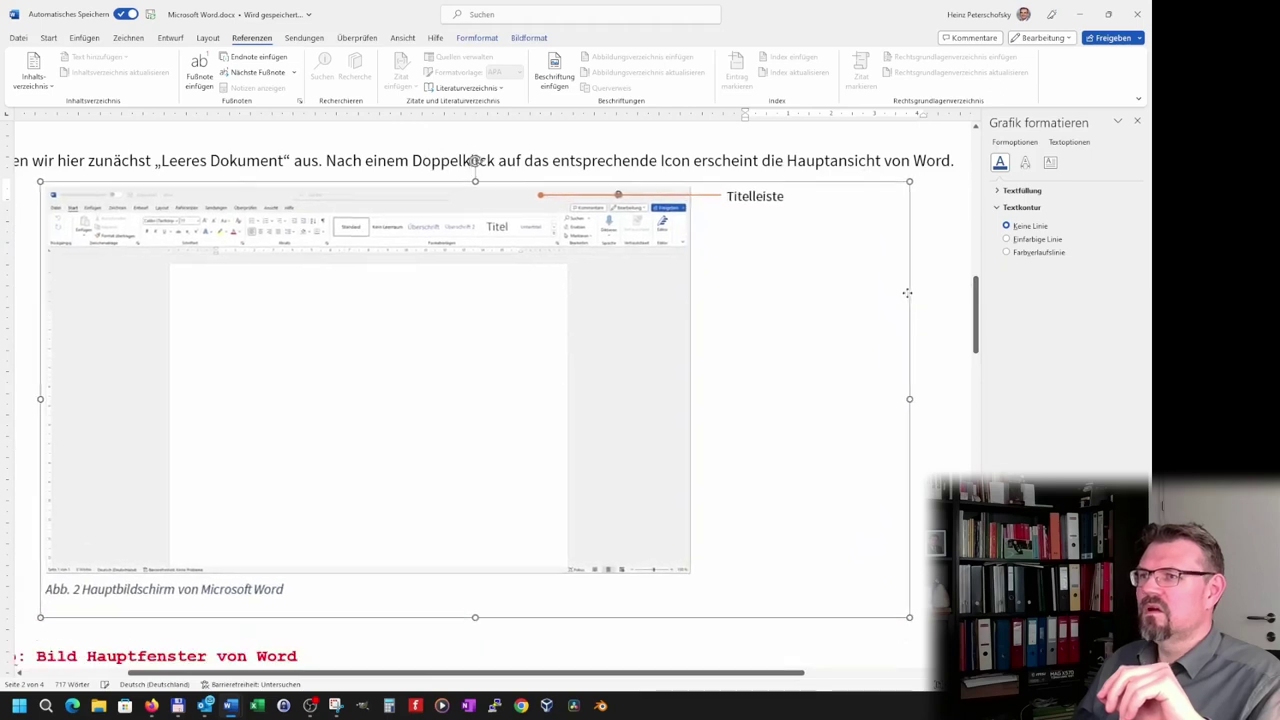
click(739, 197)
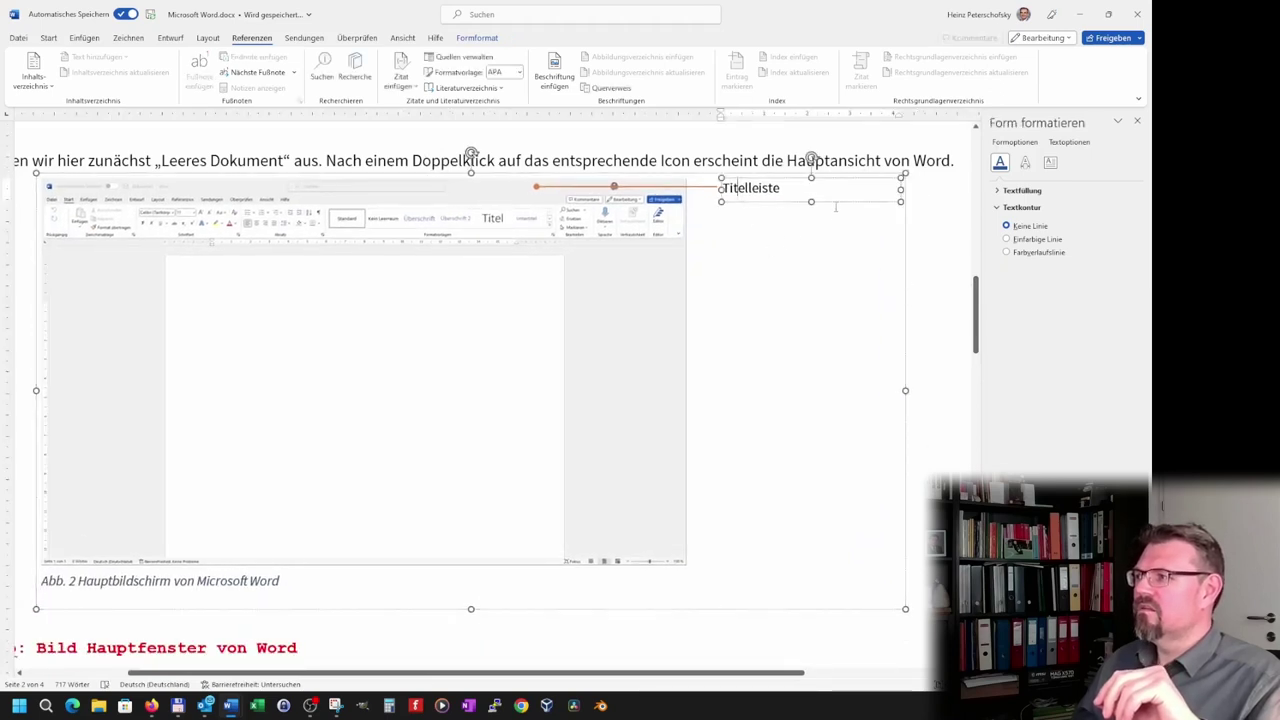
drag(840, 203, 841, 200)
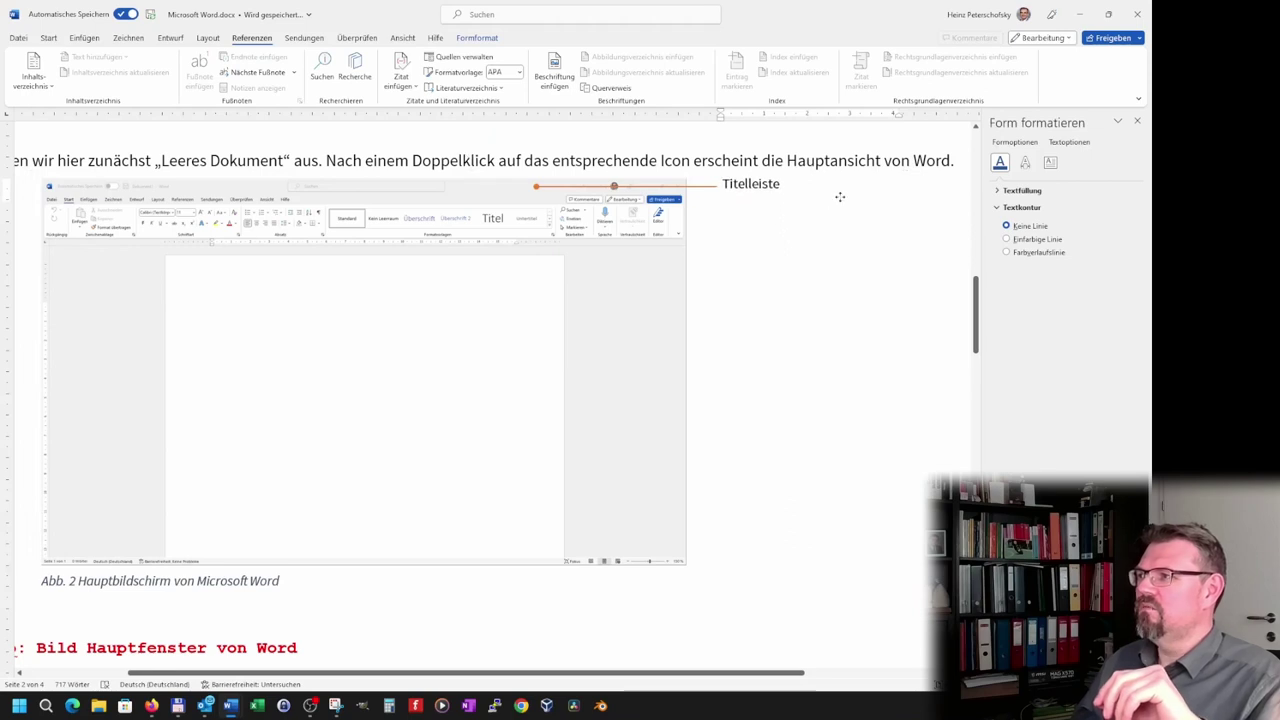
click(905, 300)
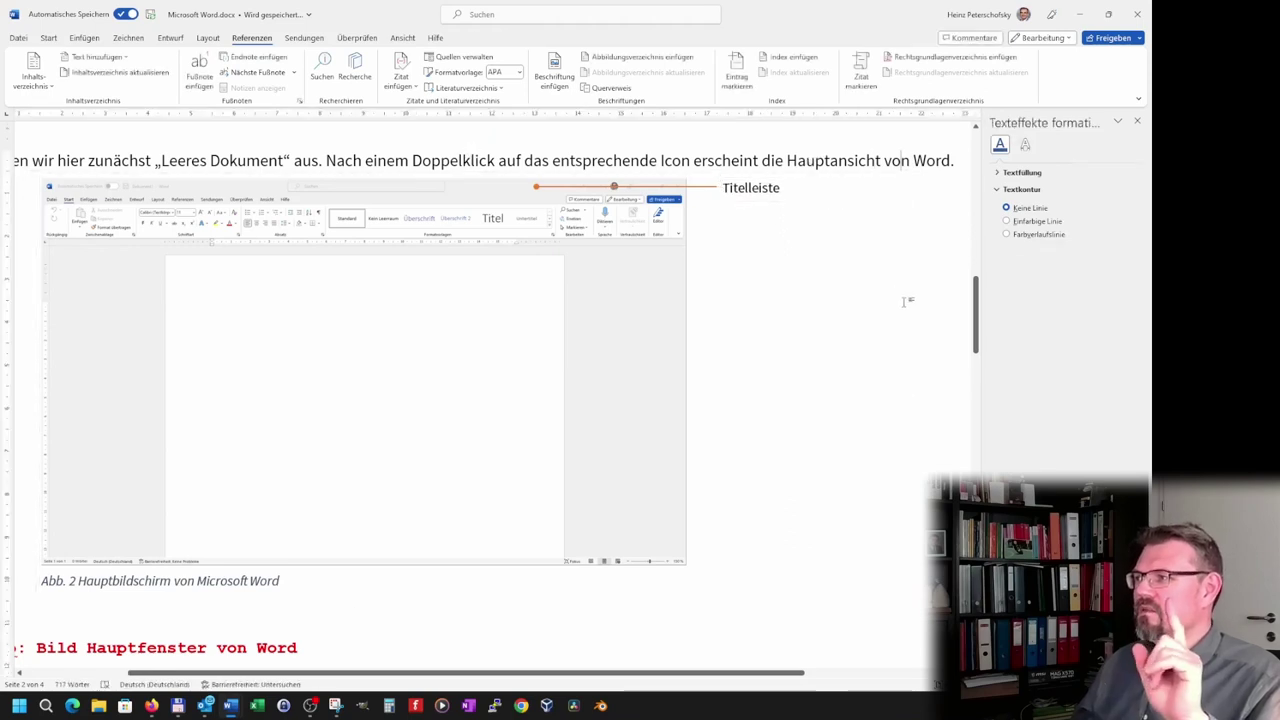
click(382, 580)
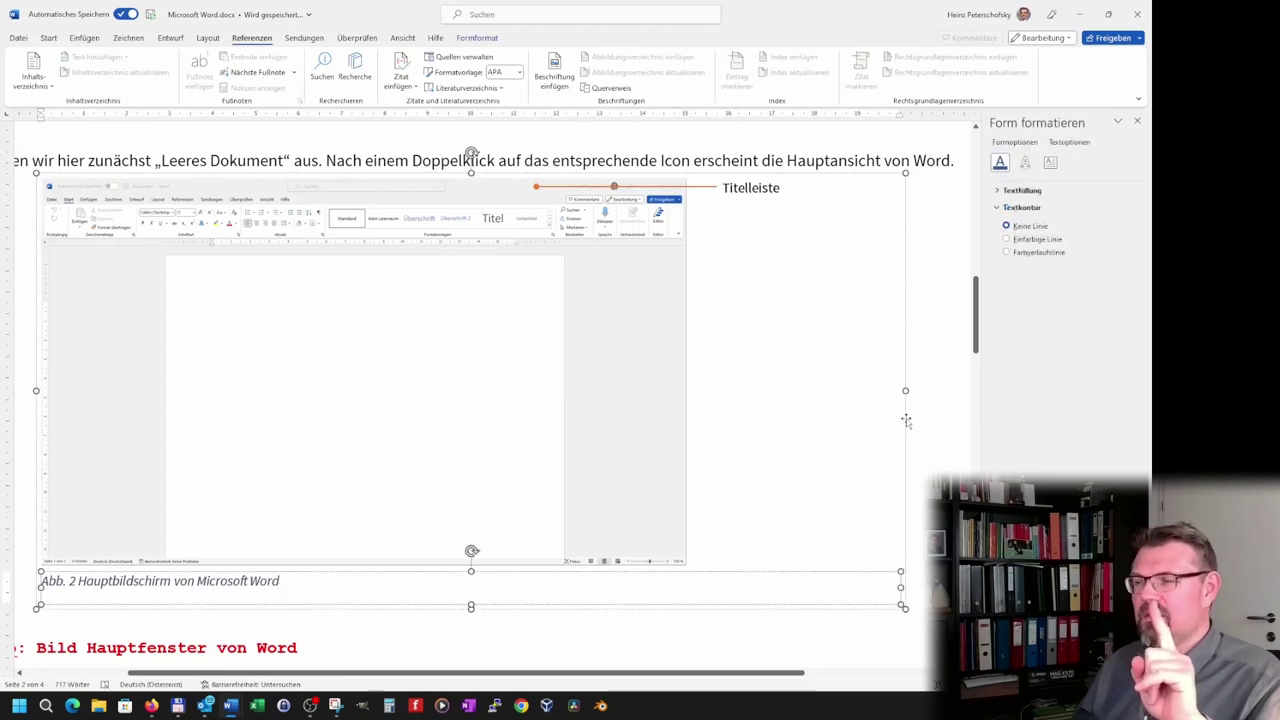
drag(906, 421, 912, 426)
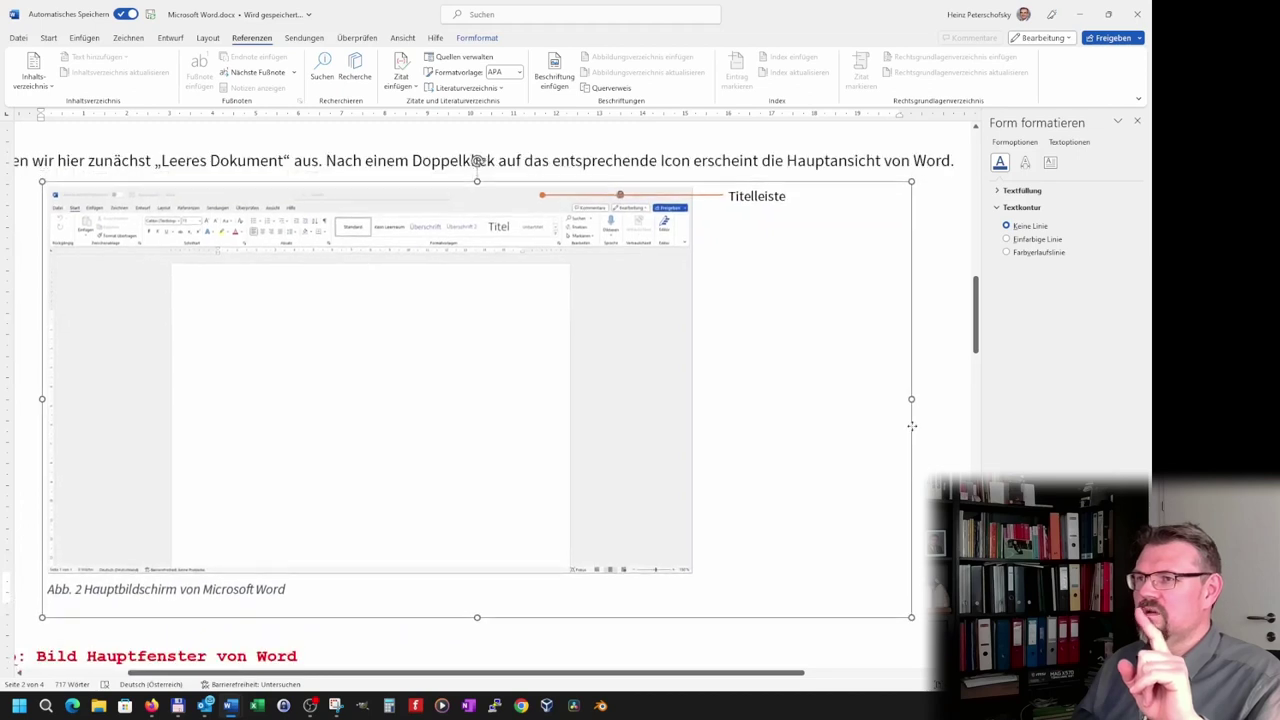
click(363, 524)
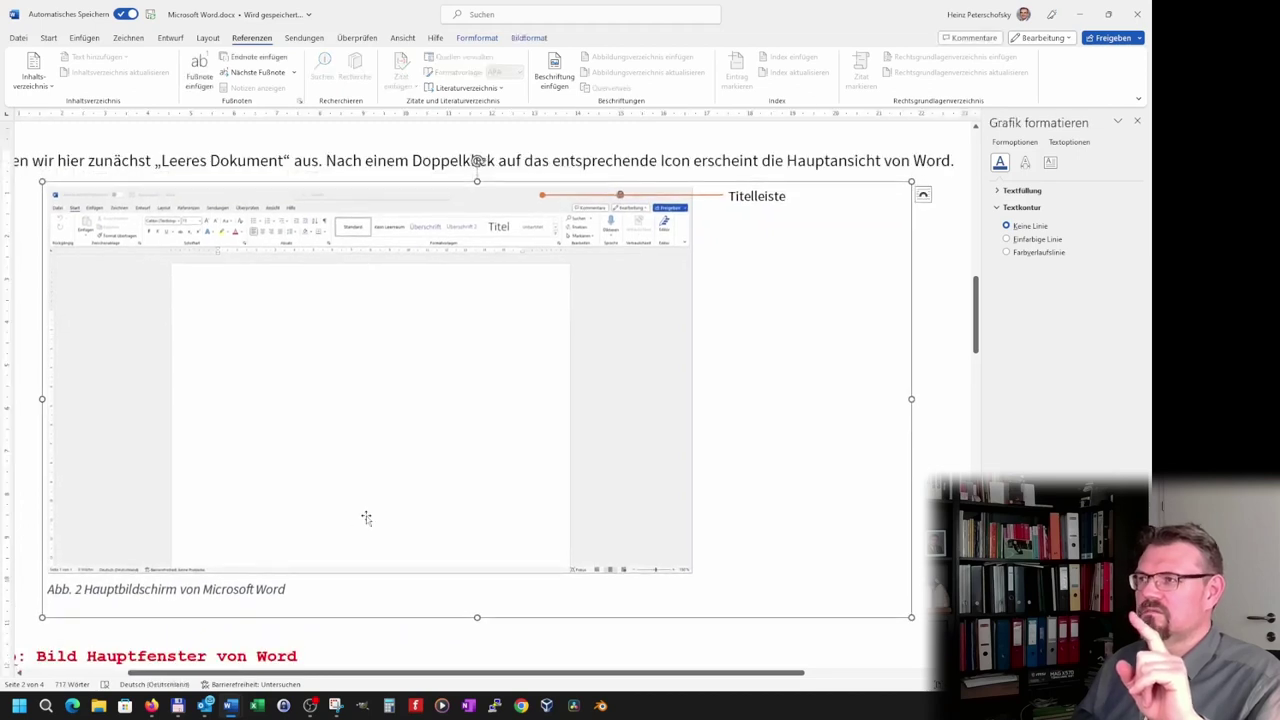
- Replace 'Hauptfenster von Word' in the todo line with 'fertig beschriften'
scroll(411, 546, down, 2)
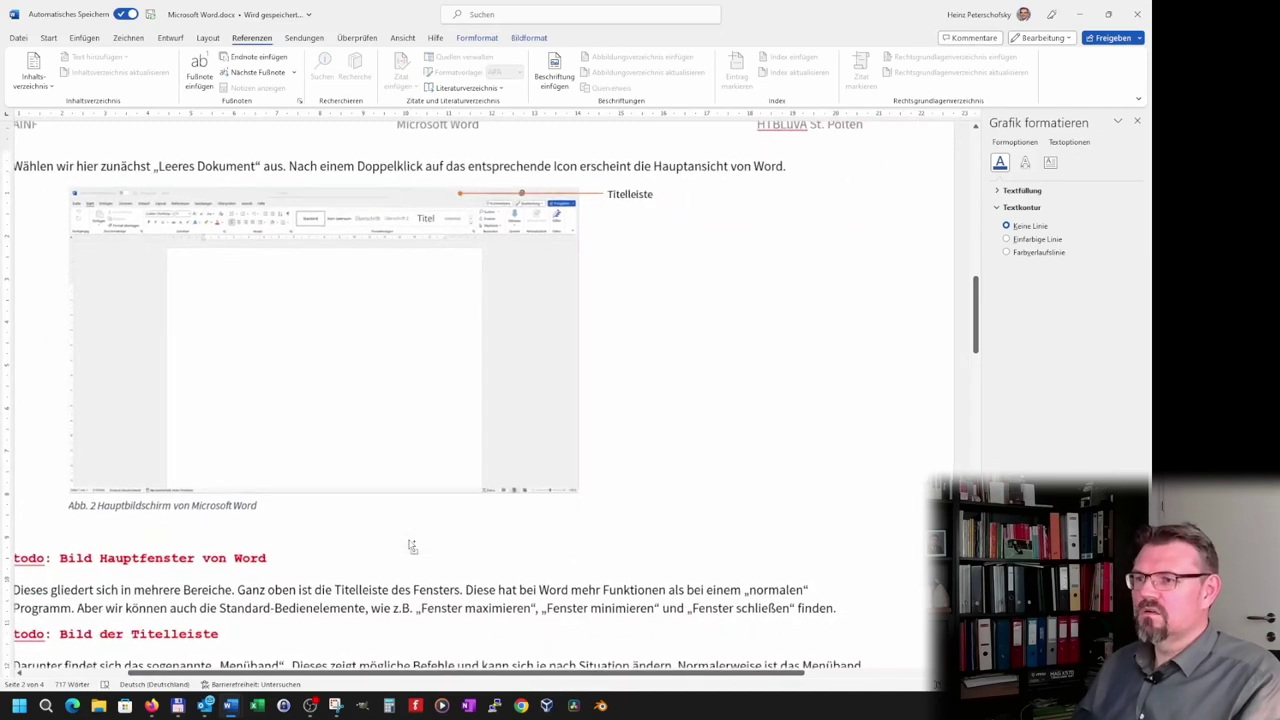
click(265, 590)
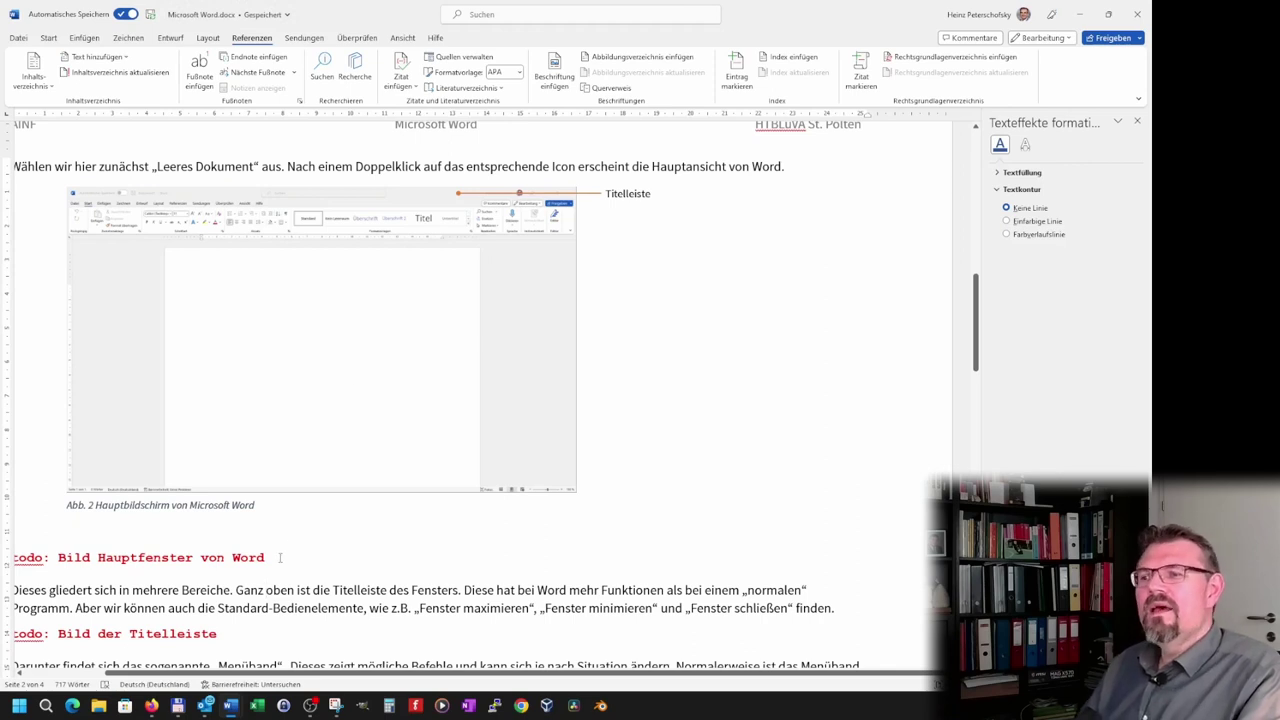
drag(280, 557, 70, 564)
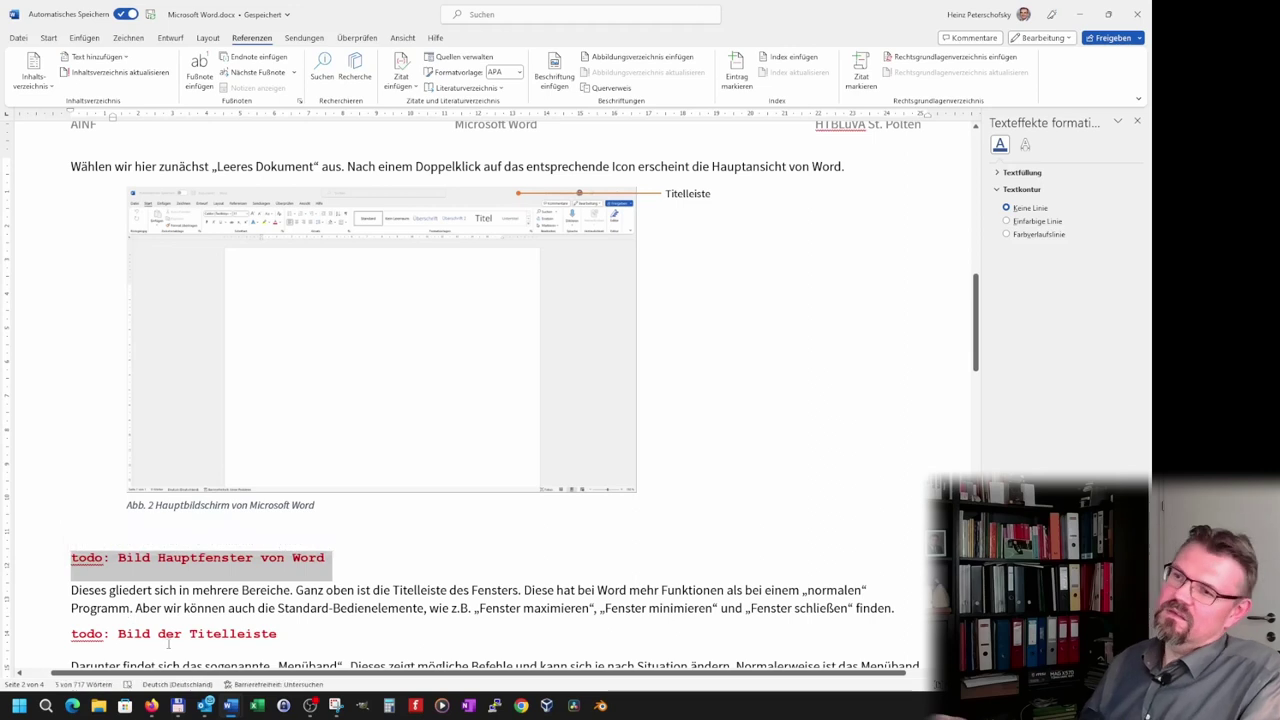
key(End)
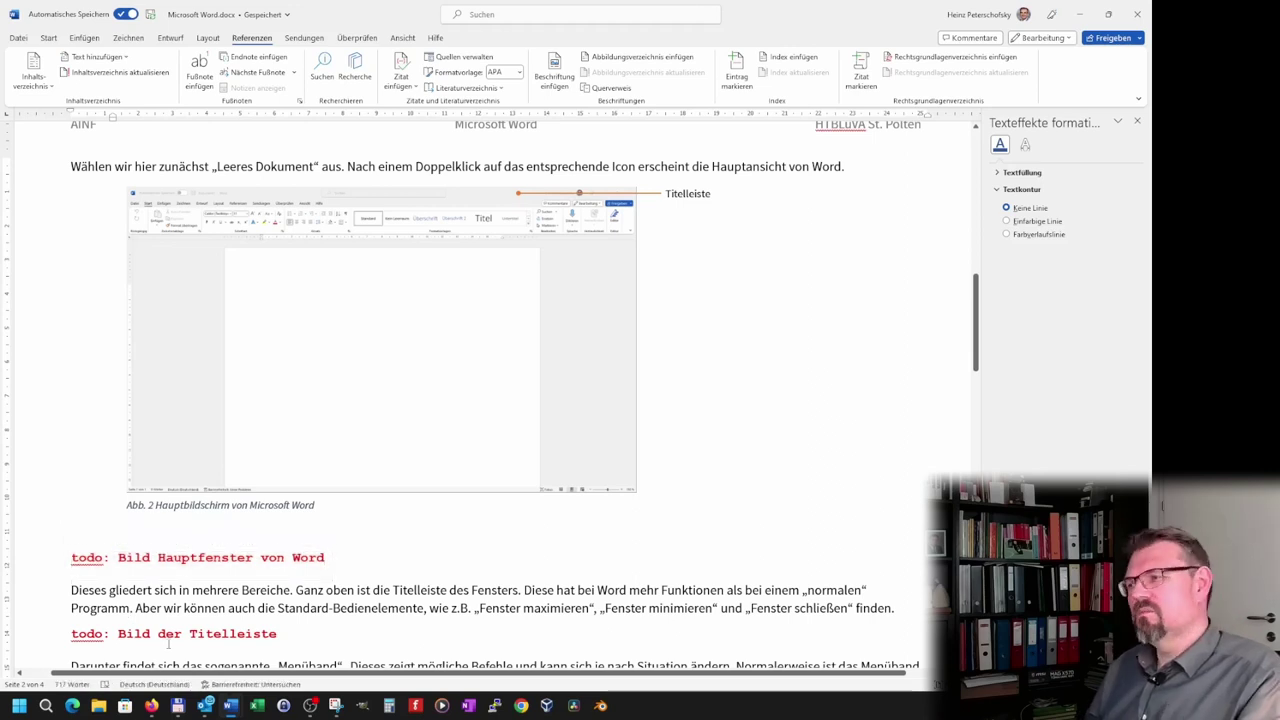
key(shift+Left)
key(shift+Left)
key(shift+Left)
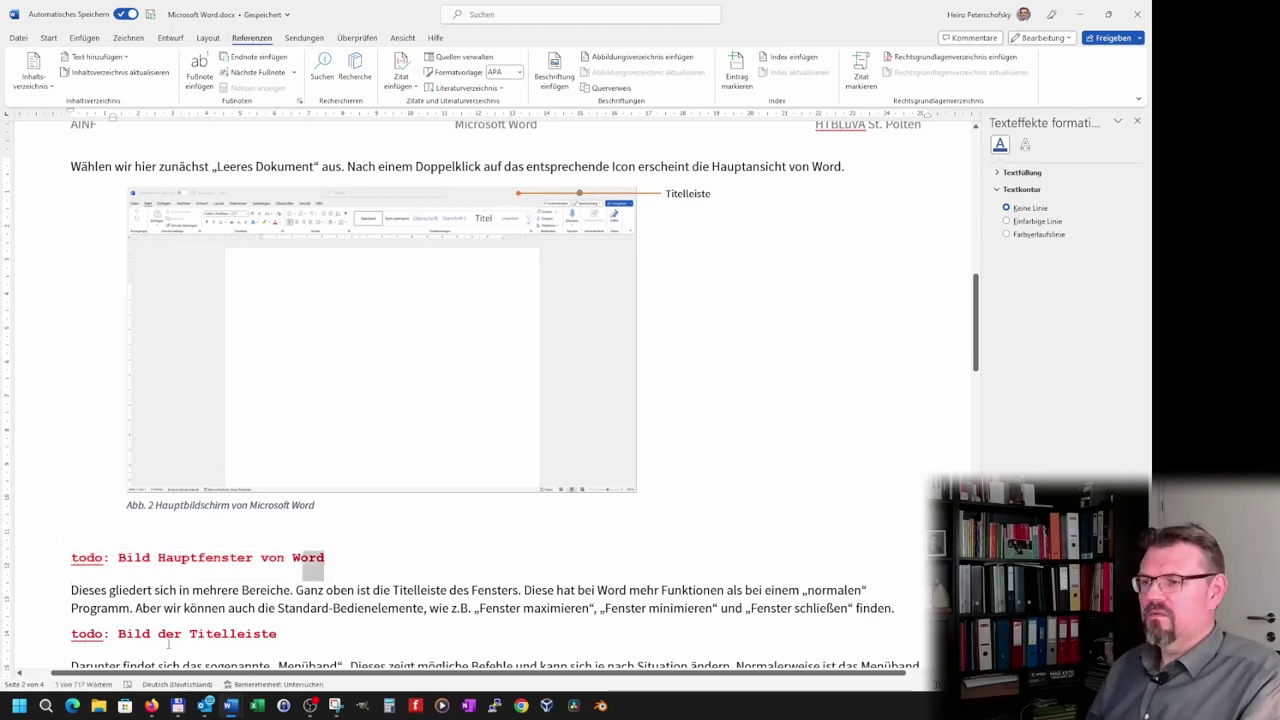
key(shift+Left)
key(shift+Left)
key(shift+Left)
key(shift+Left)
key(shift+Left)
key(shift+Left)
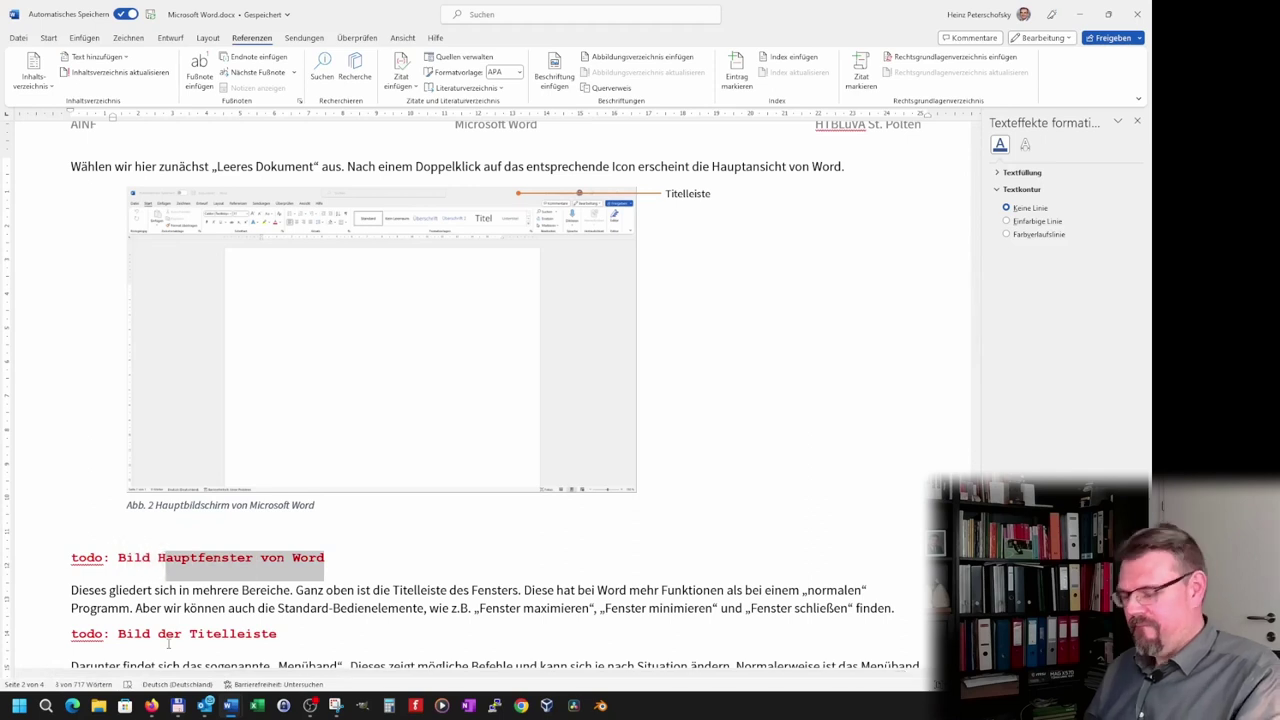
text(fertig )
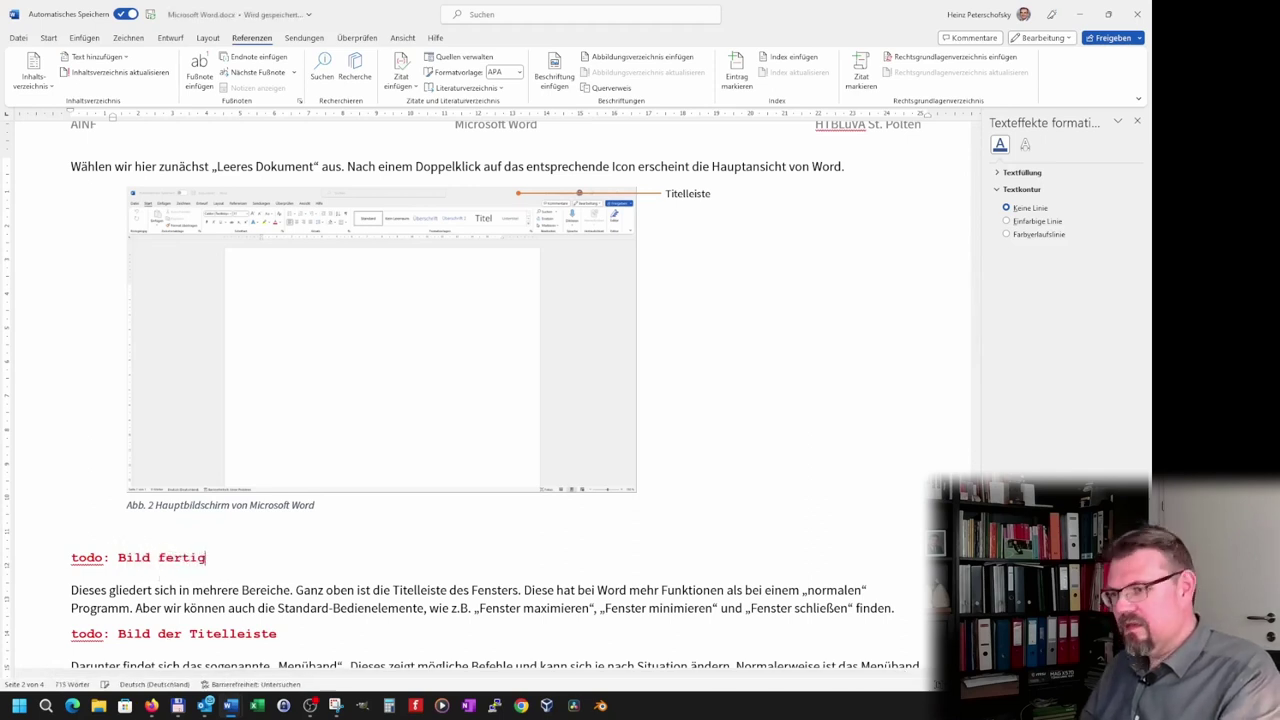
text(beschrif)
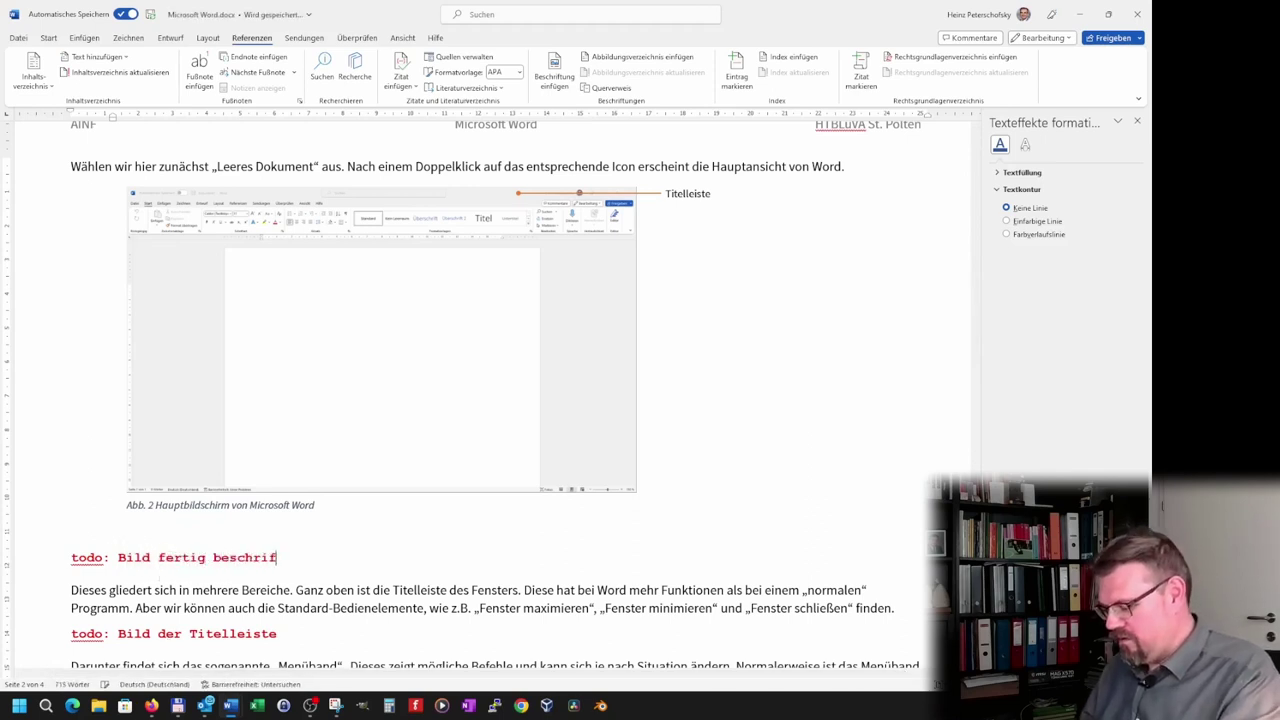
text(ten)
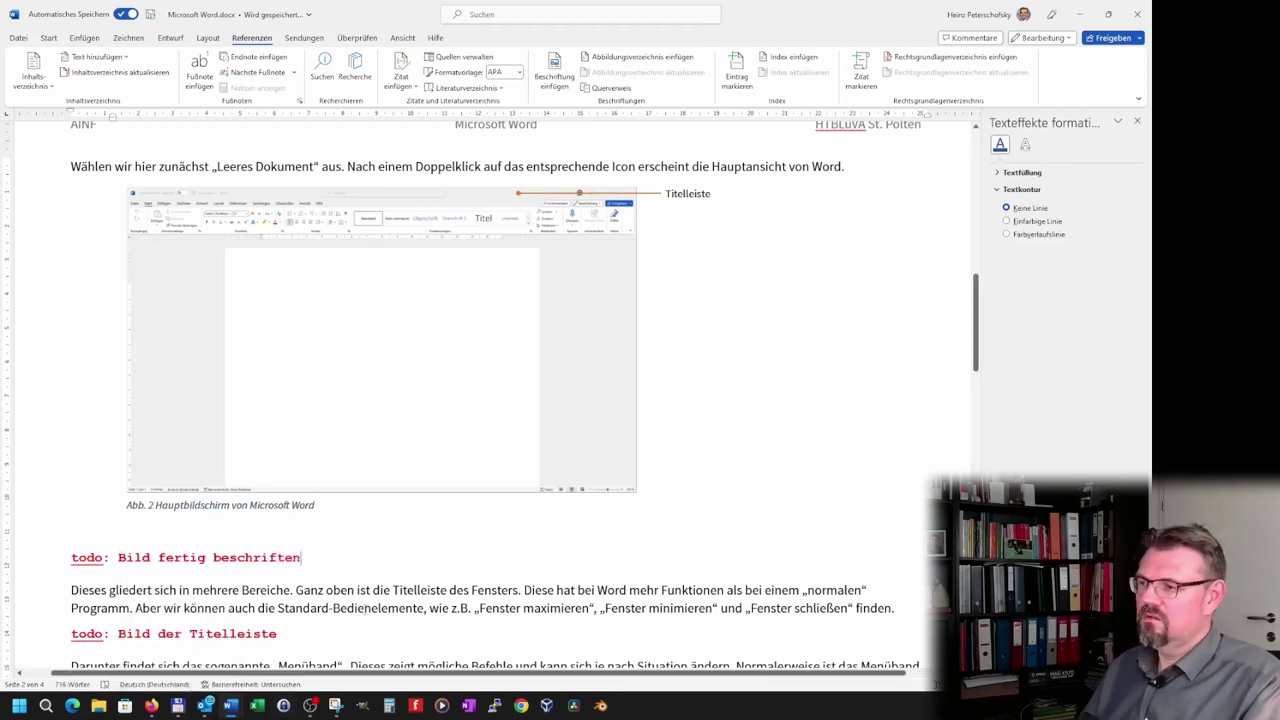
scroll(366, 608, down, 3)
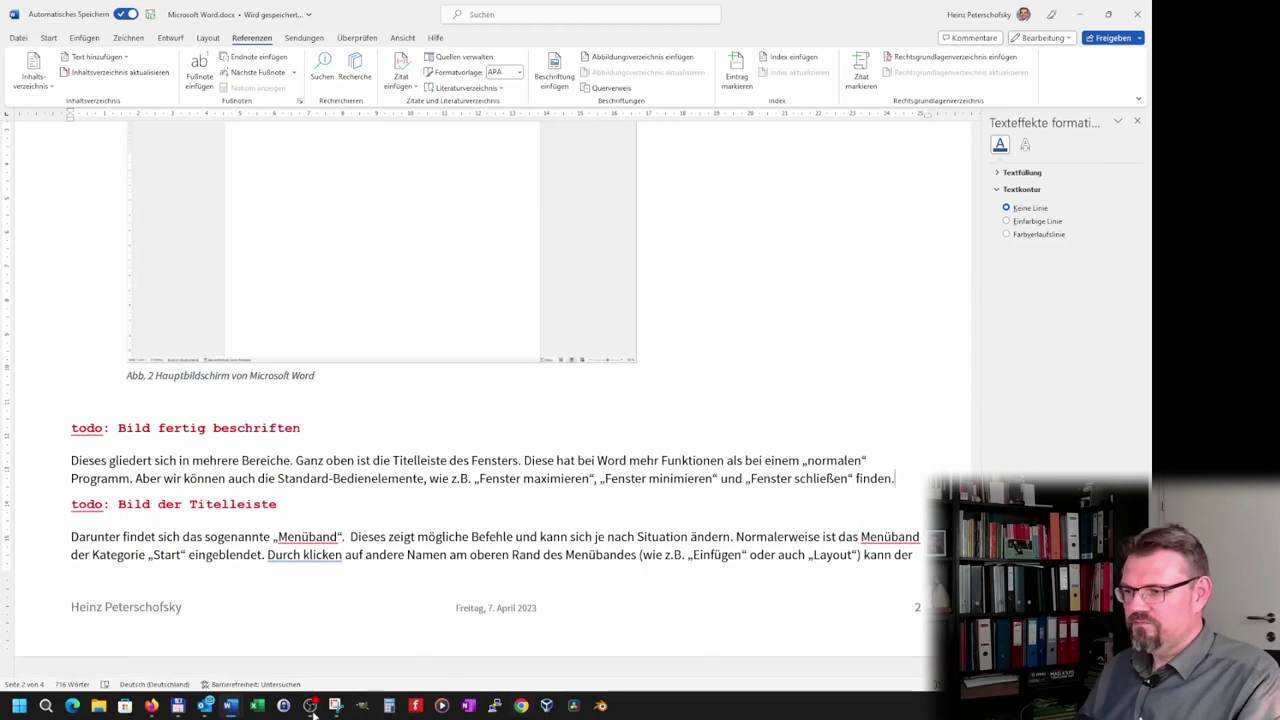
- Snip just Word's title bar with Snipping Tool, then return to Microsoft Word.docx
mouse_move(230, 706)
click(297, 635)
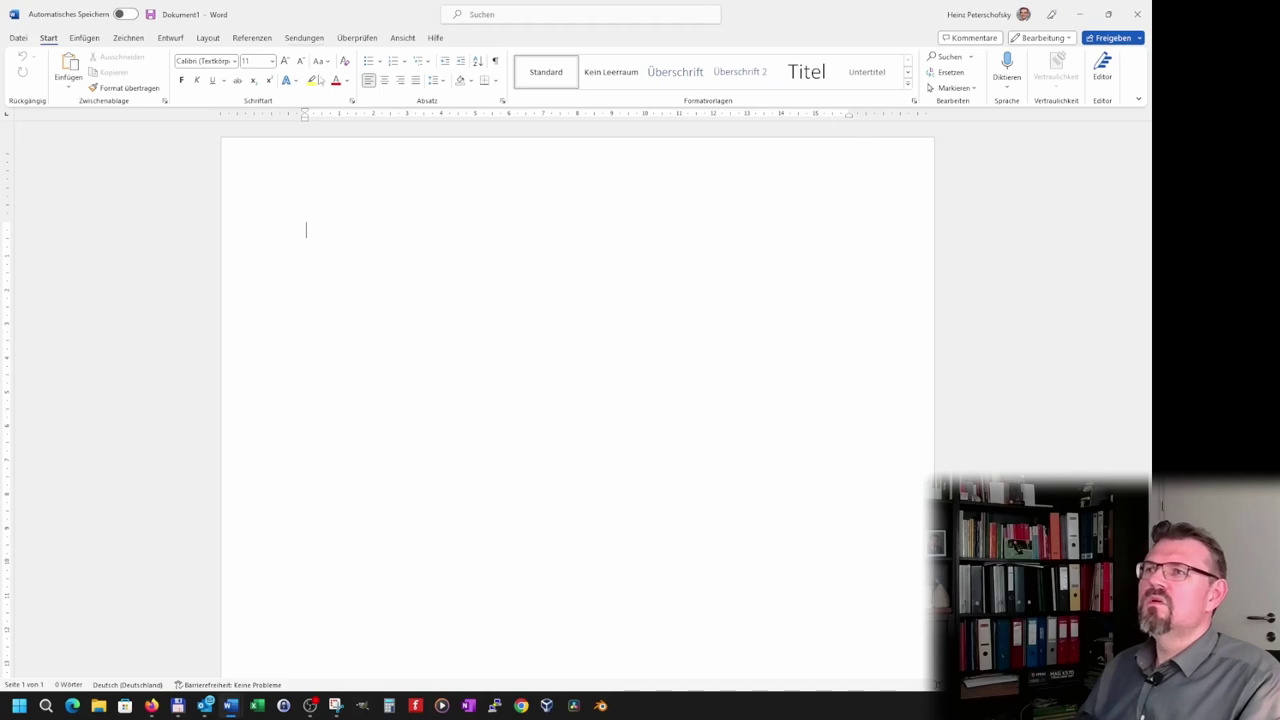
click(337, 707)
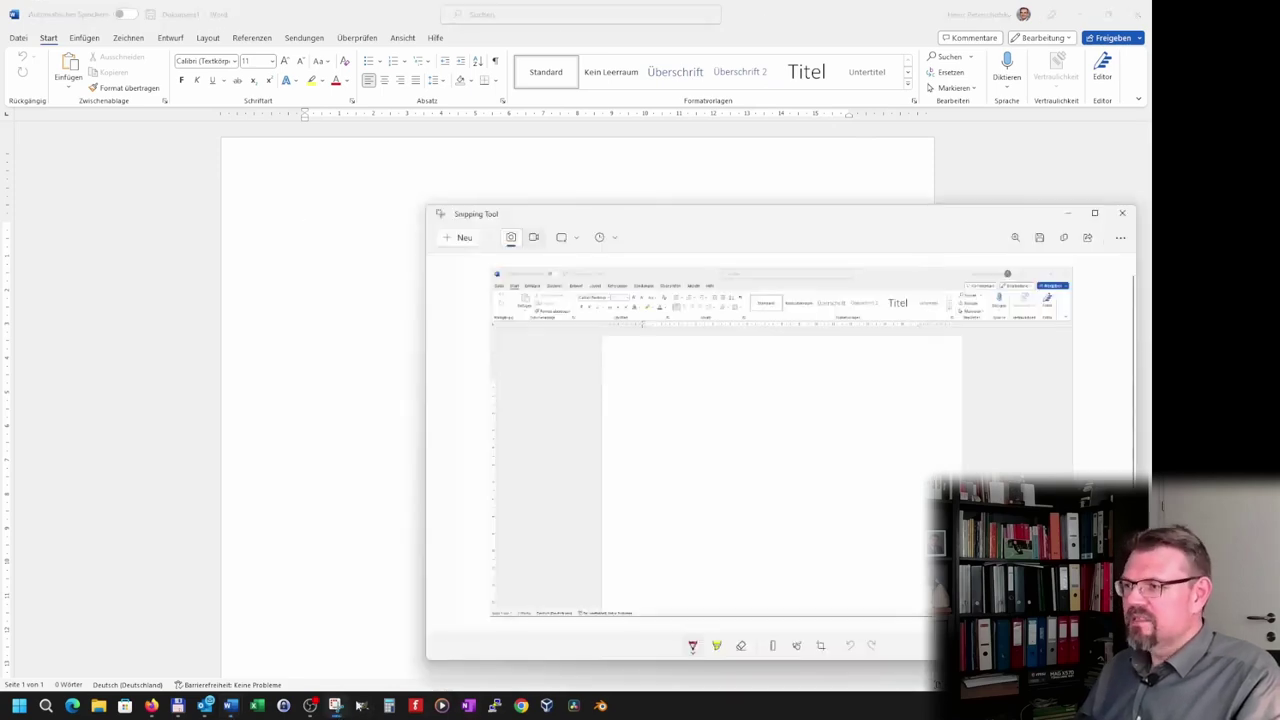
click(466, 238)
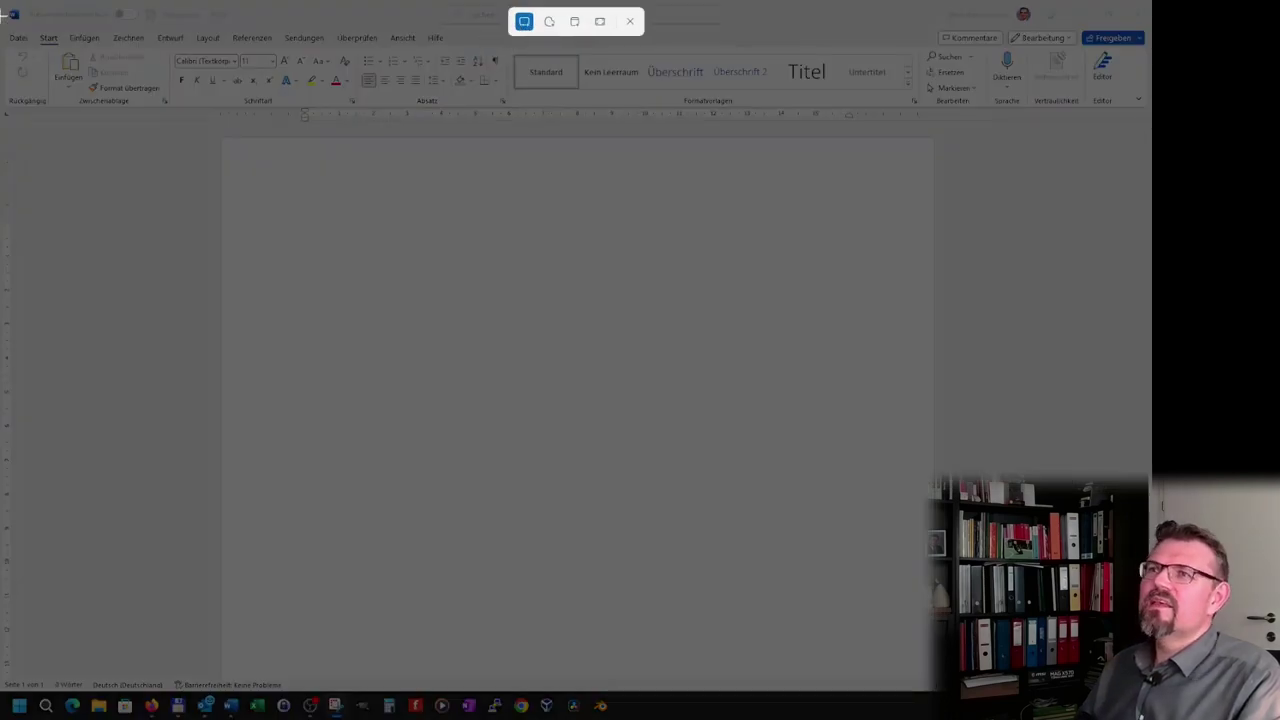
drag(1, 1, 1152, 30)
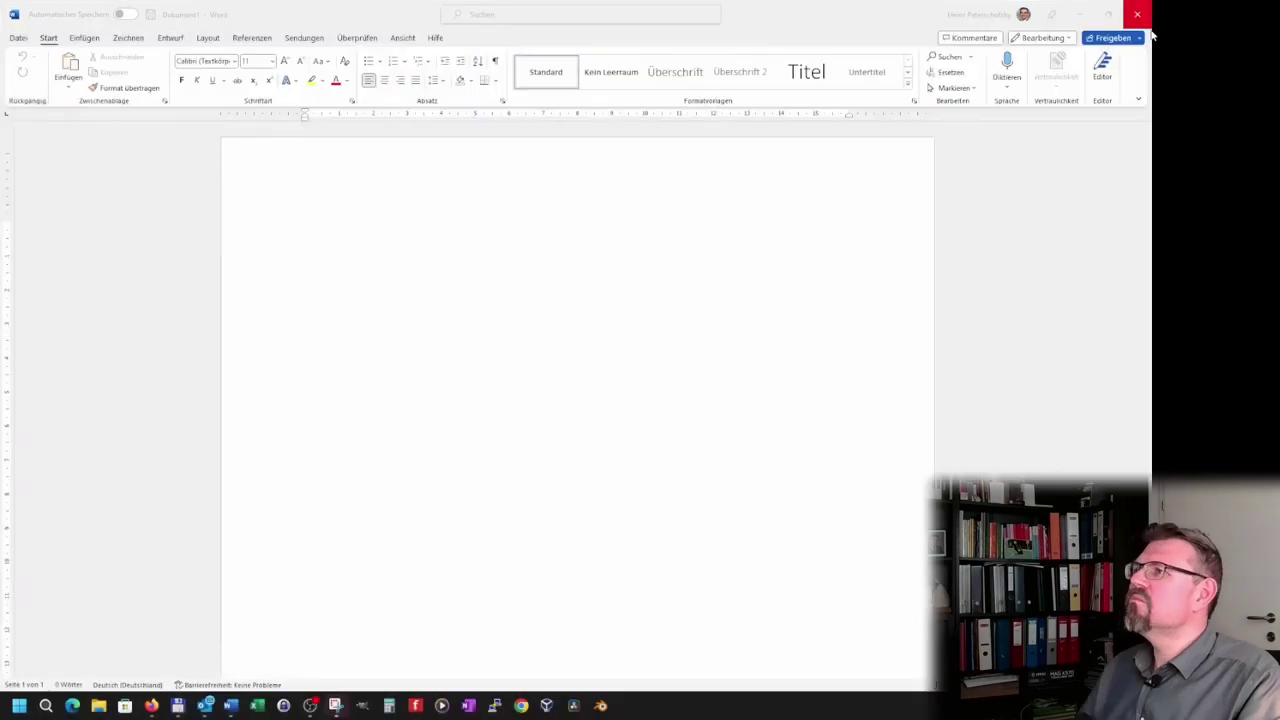
click(335, 705)
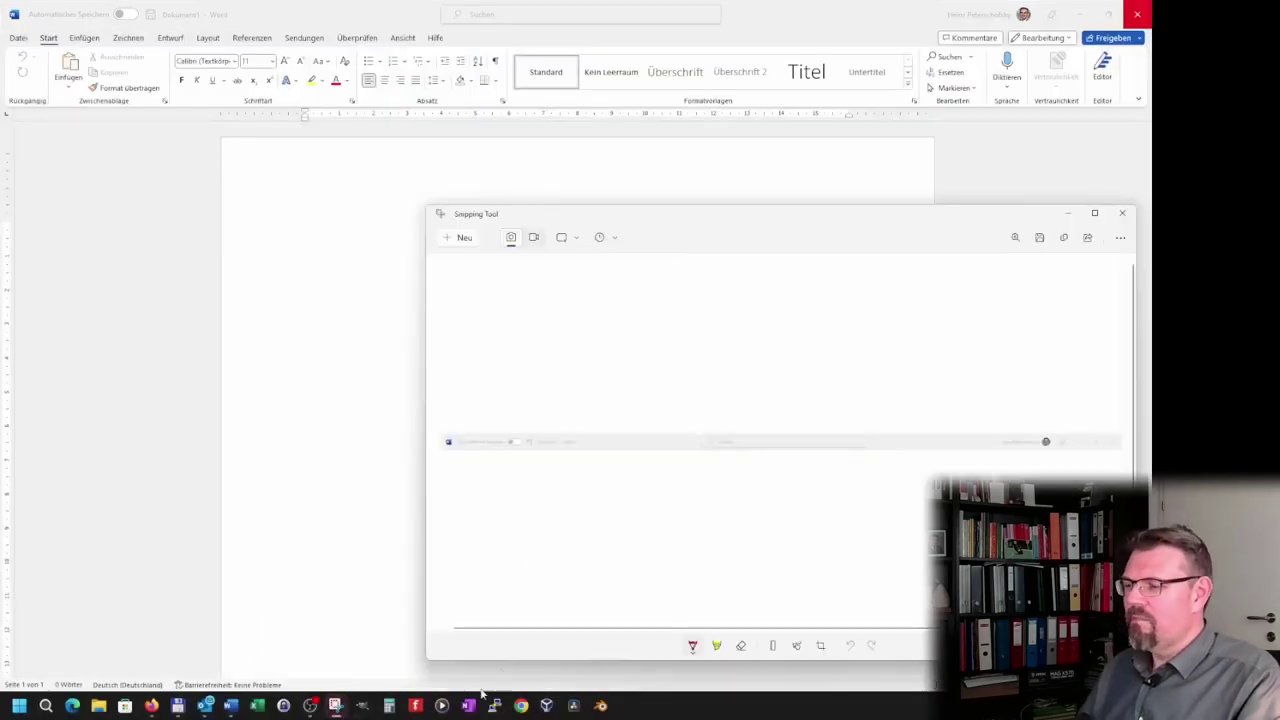
click(230, 707)
click(165, 635)
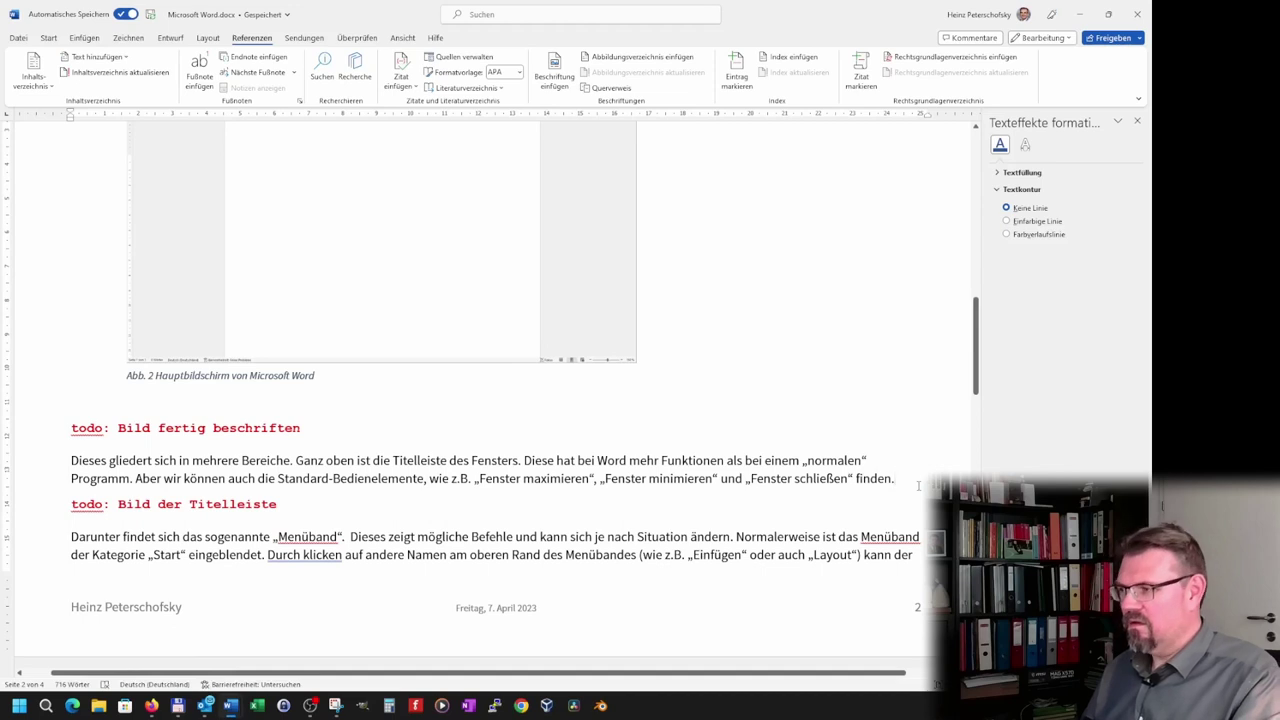
- Paste the title-bar screenshot below the paragraph and open its Grafik formatieren settings
key(ctrl+v)
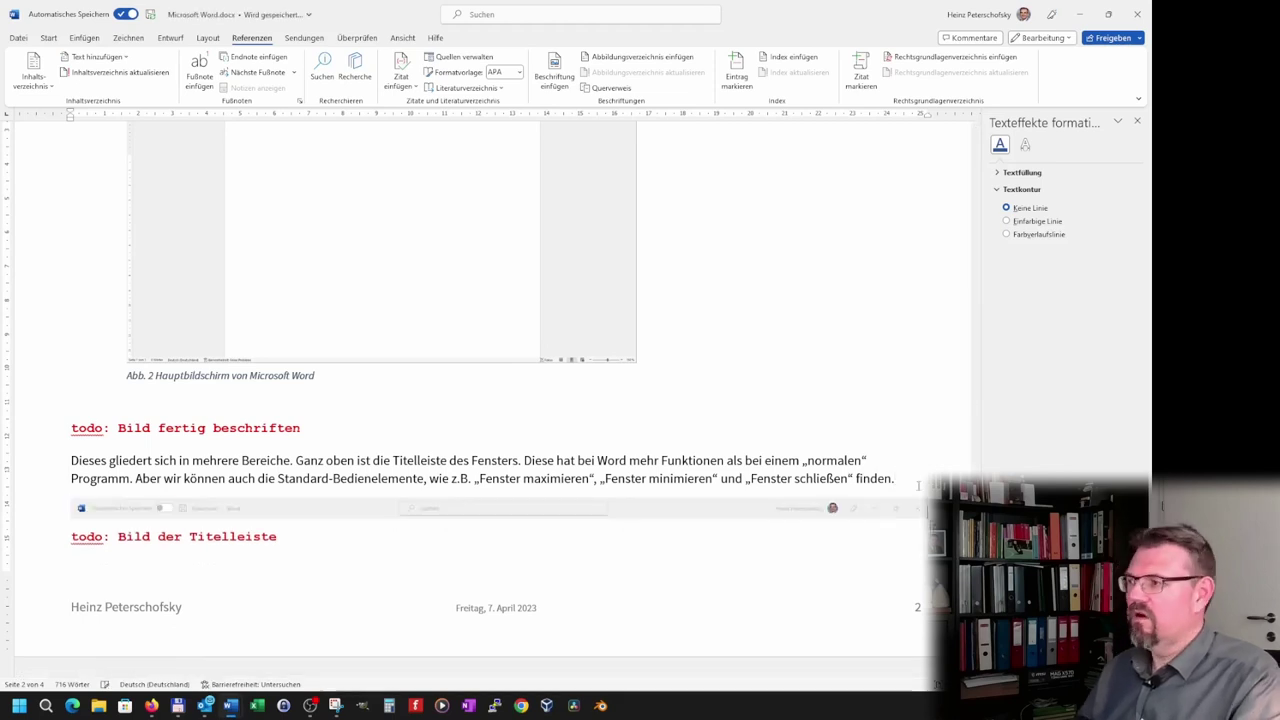
right_click(864, 505)
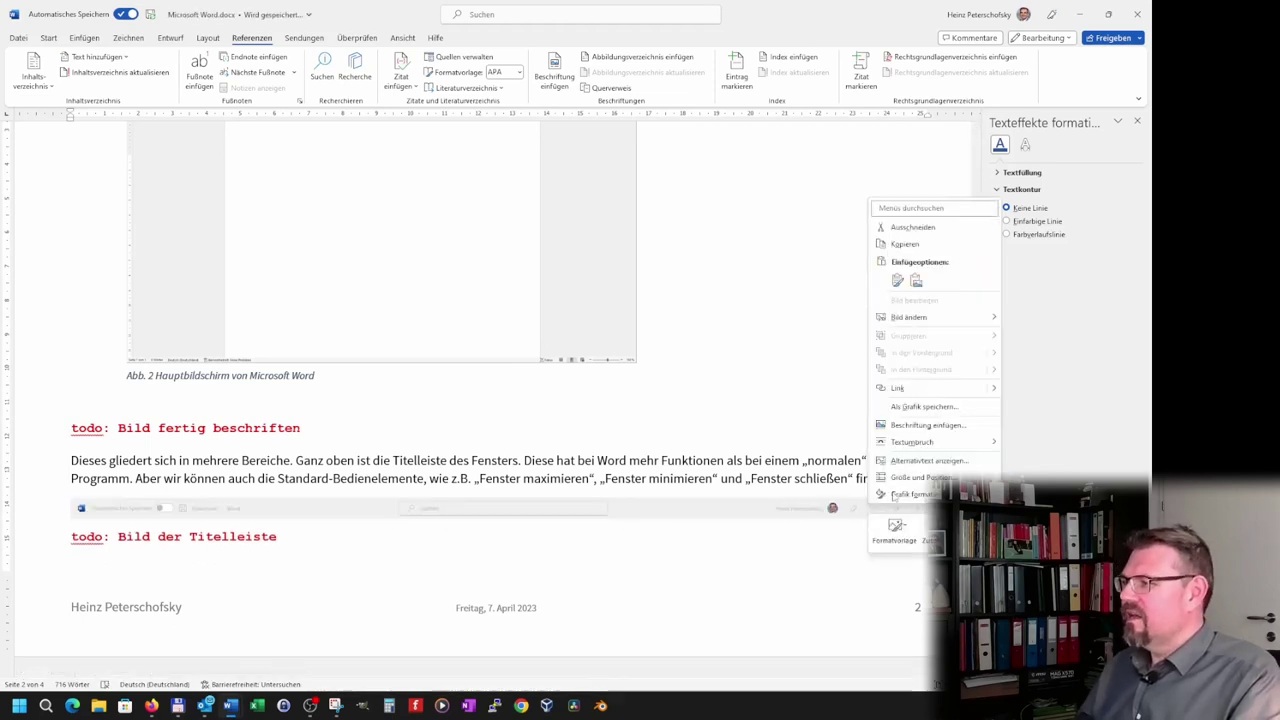
mouse_move(909, 317)
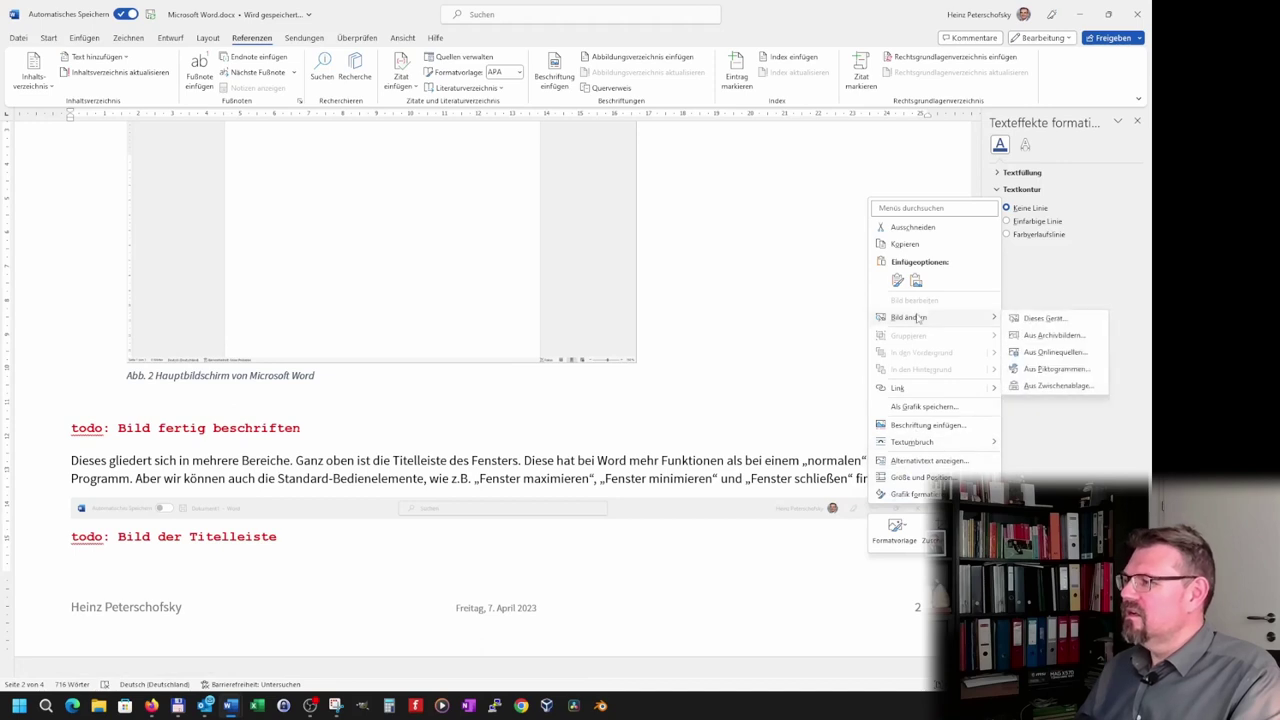
click(915, 494)
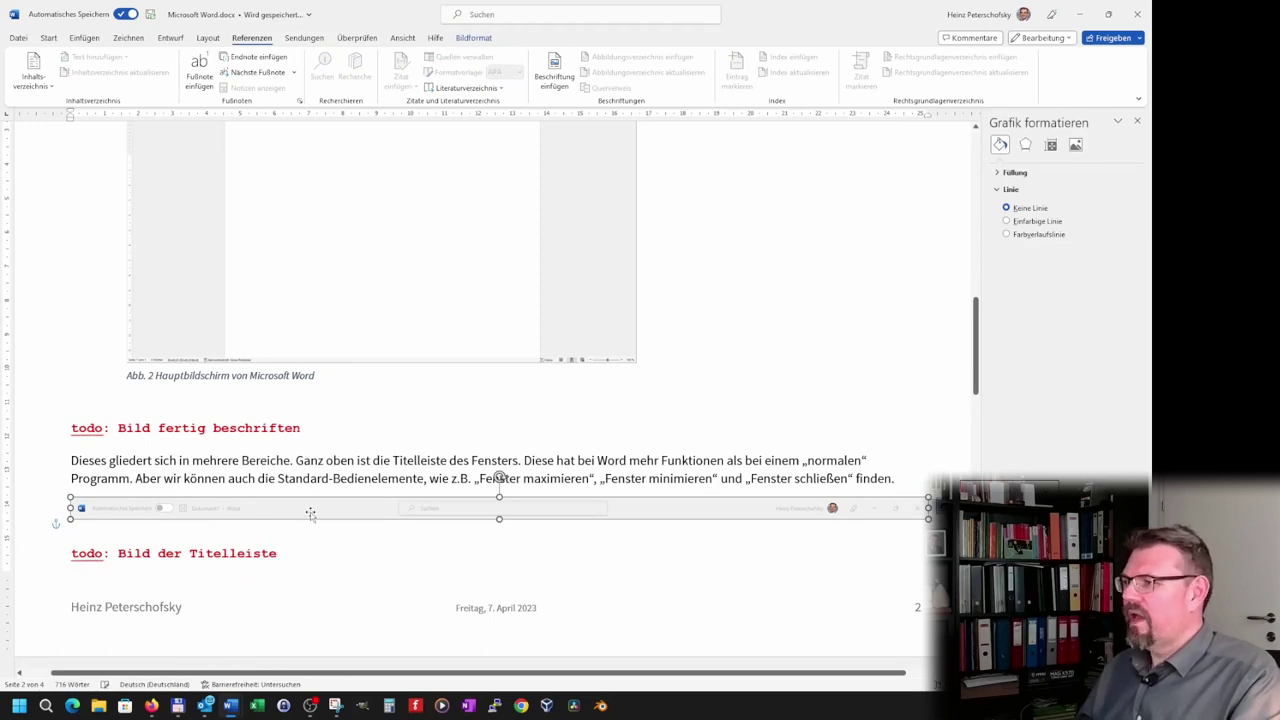
- Try the pasted title-bar screenshot at 15 cm width, then delete it
click(478, 40)
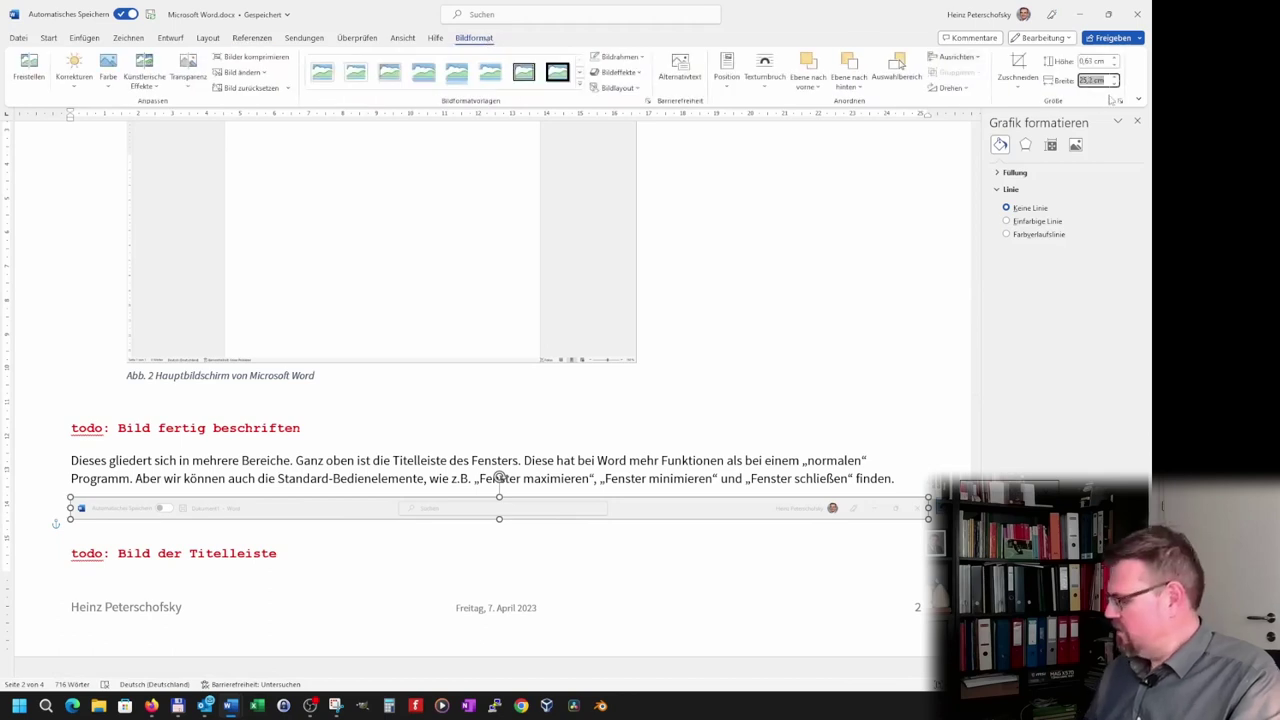
text(15)
key(Return)
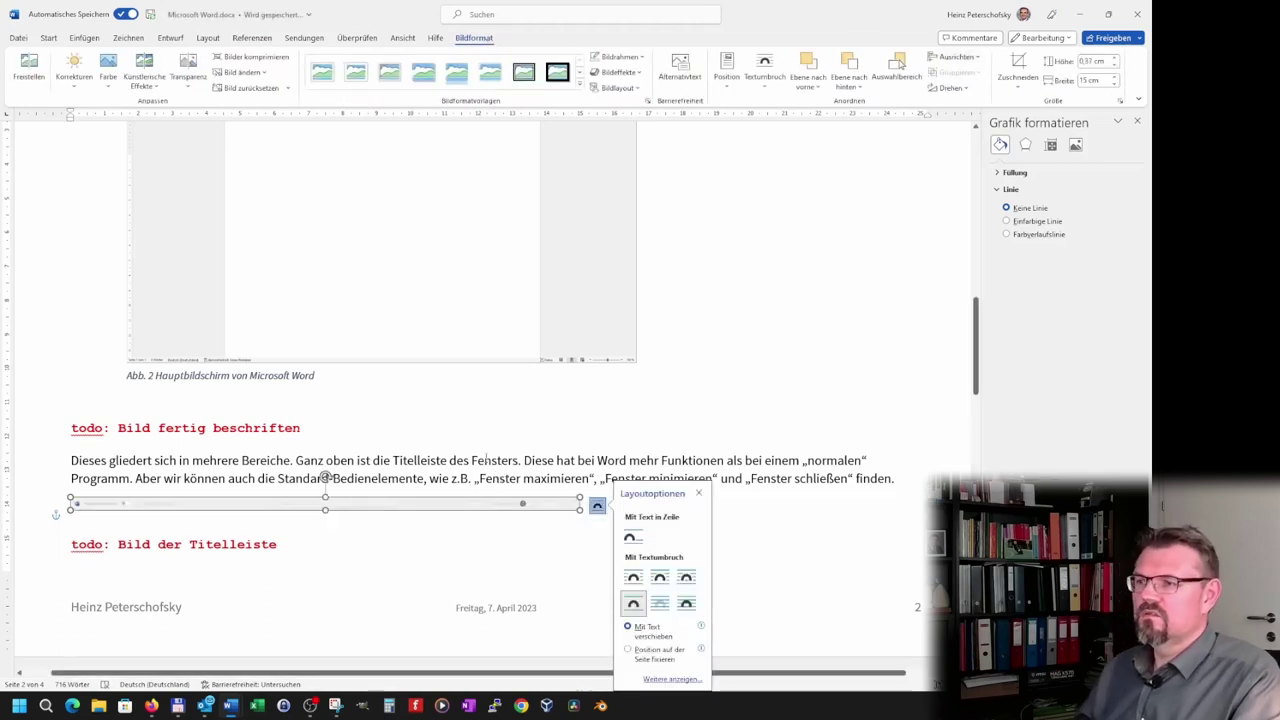
drag(470, 508, 519, 518)
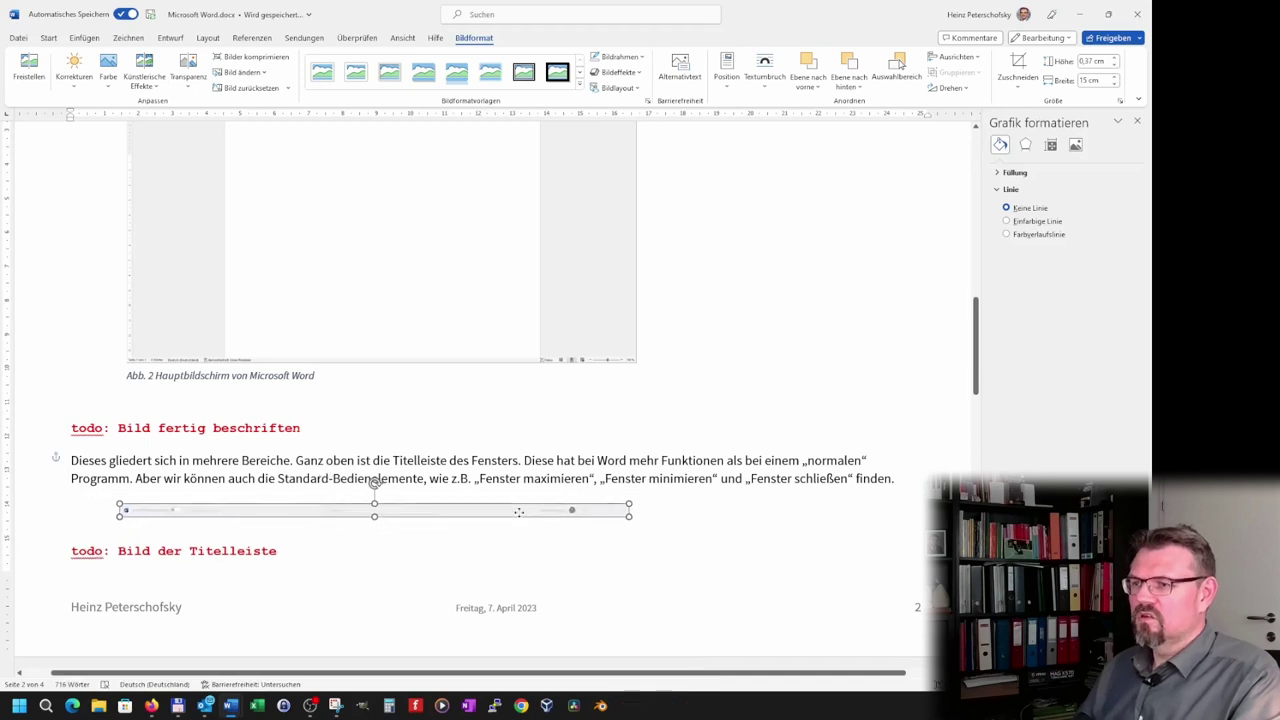
click(716, 512)
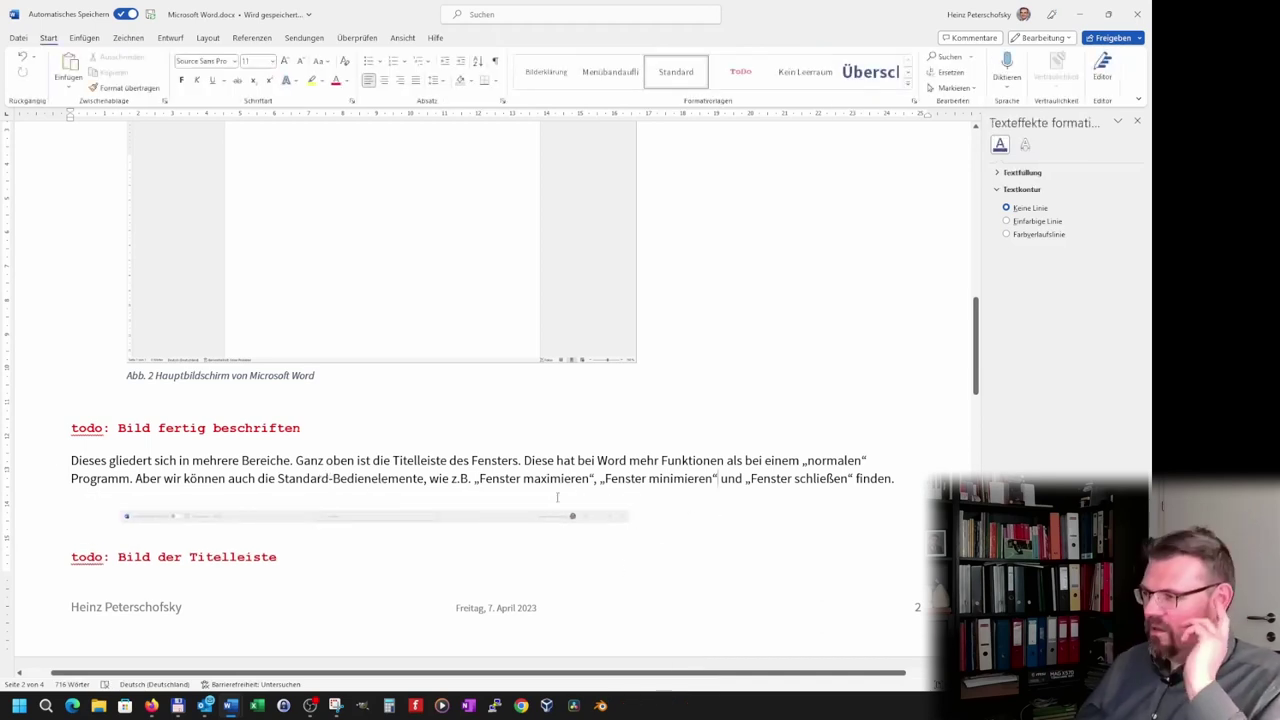
click(487, 518)
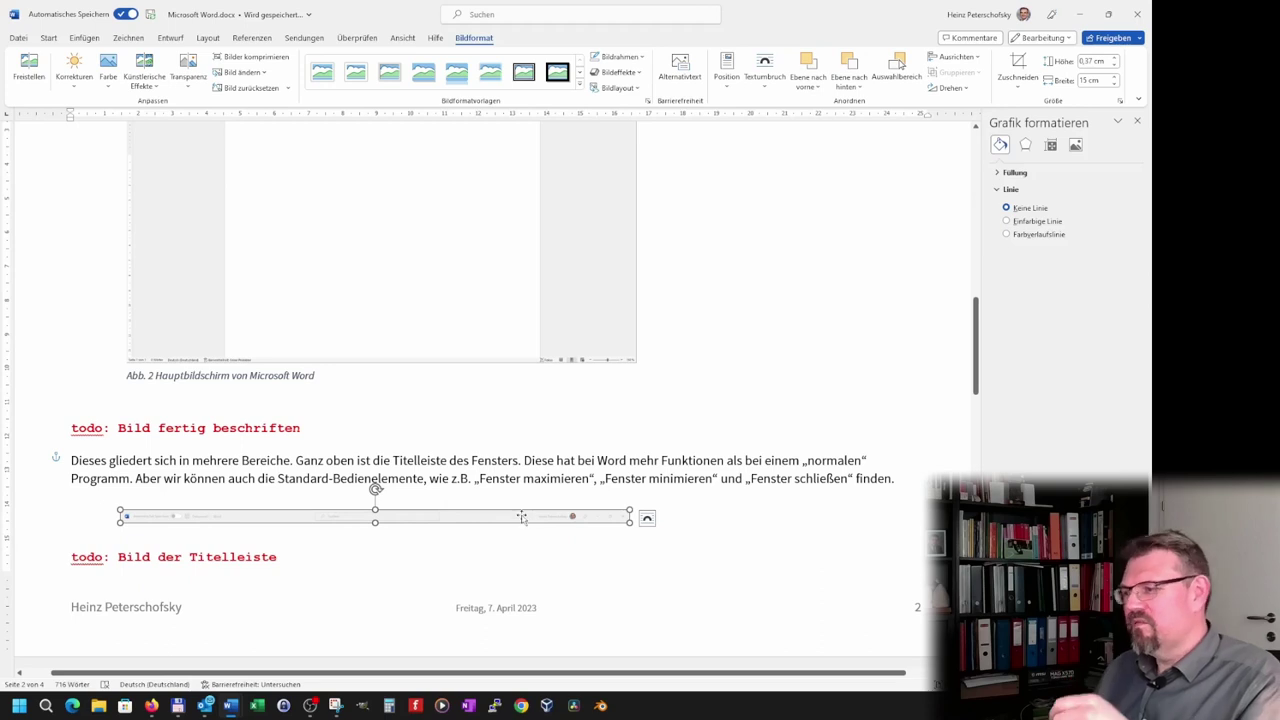
key(Delete)
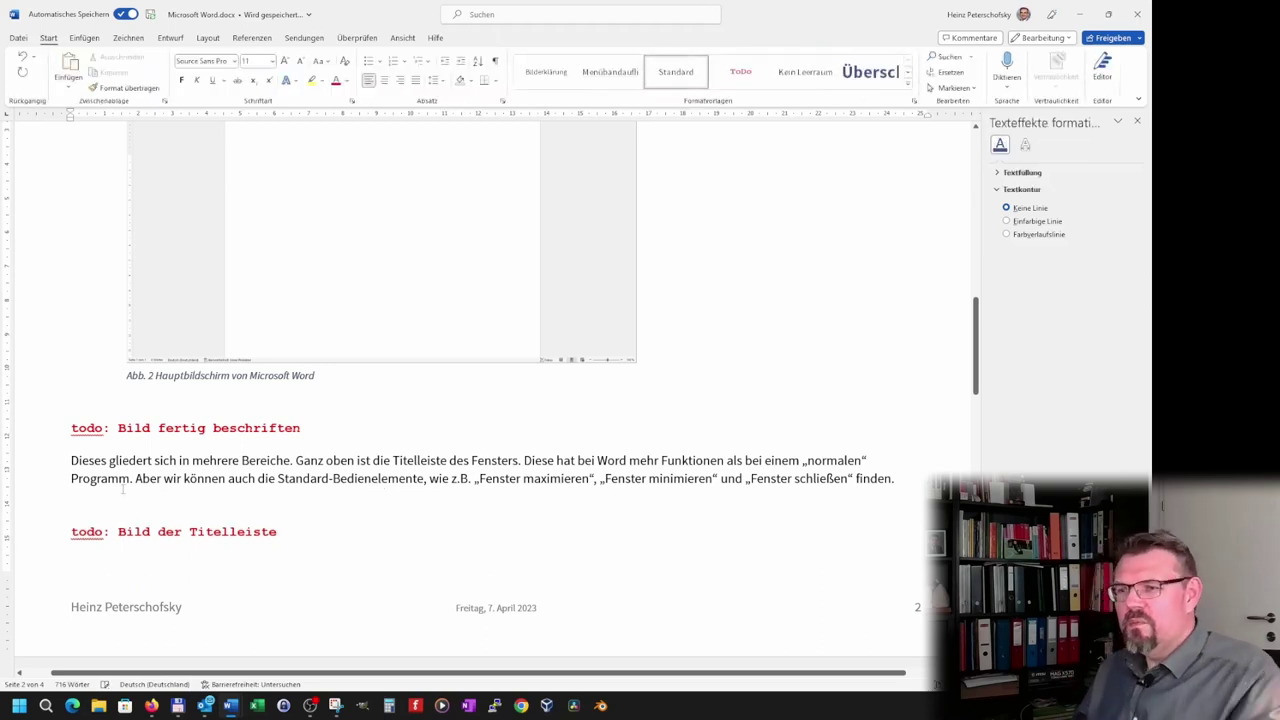
- Insert a new drawing canvas stretched to the right margin and paste the title-bar screenshot into it
click(90, 38)
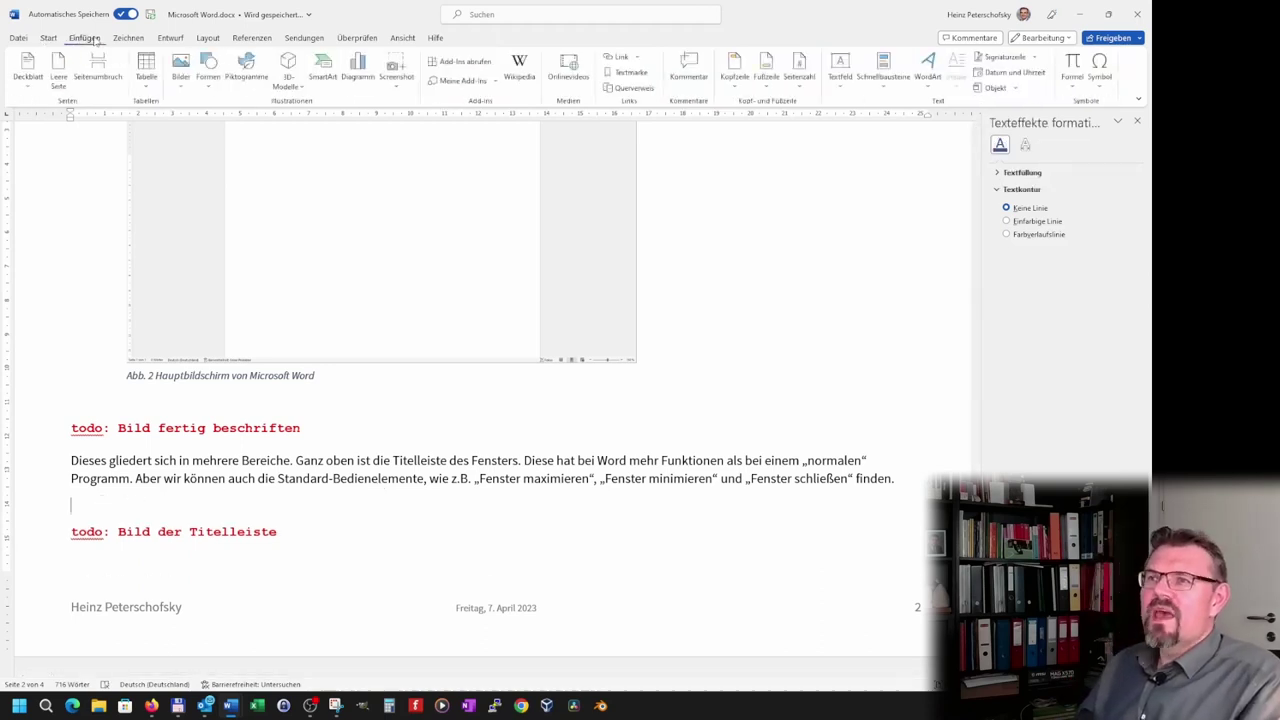
click(210, 80)
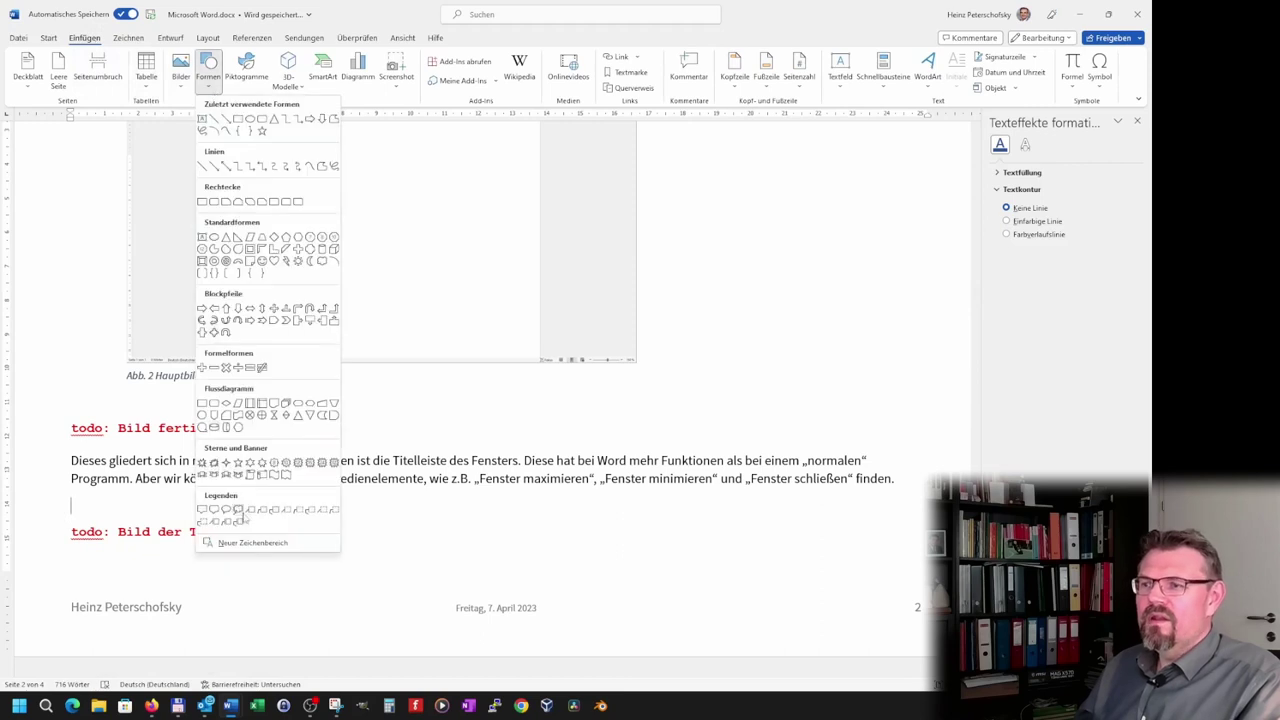
click(252, 543)
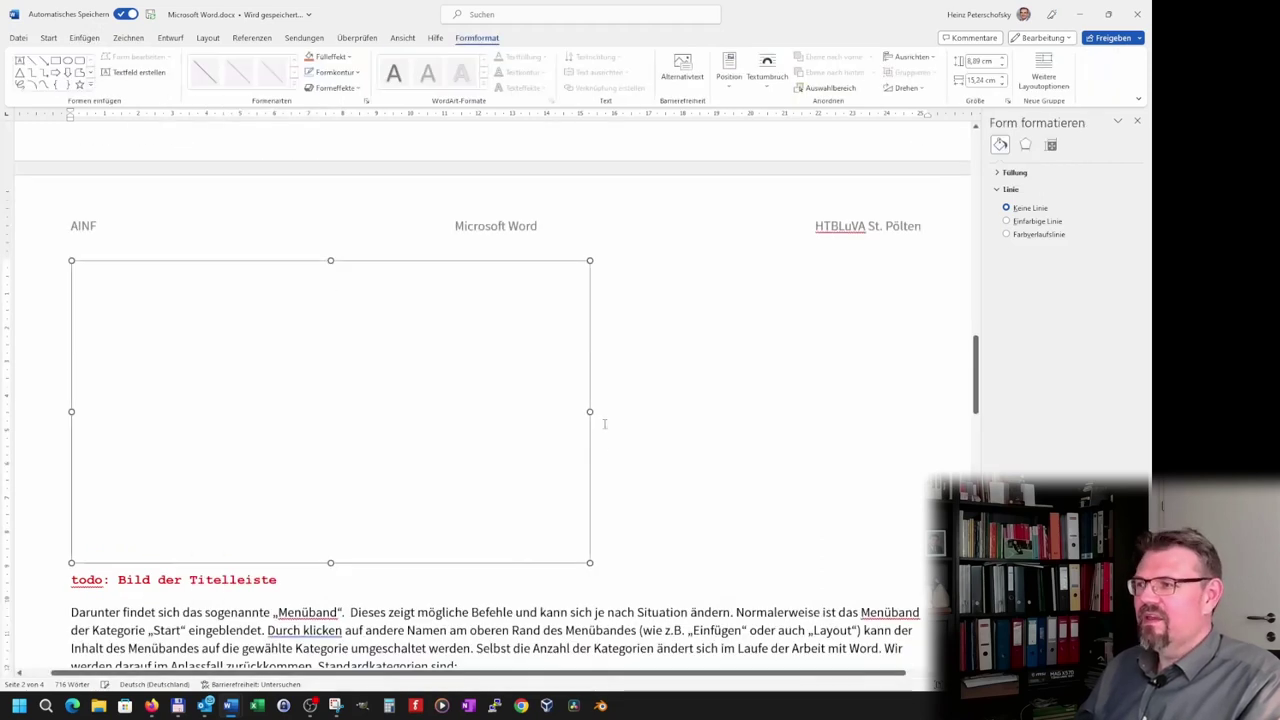
drag(591, 411, 919, 412)
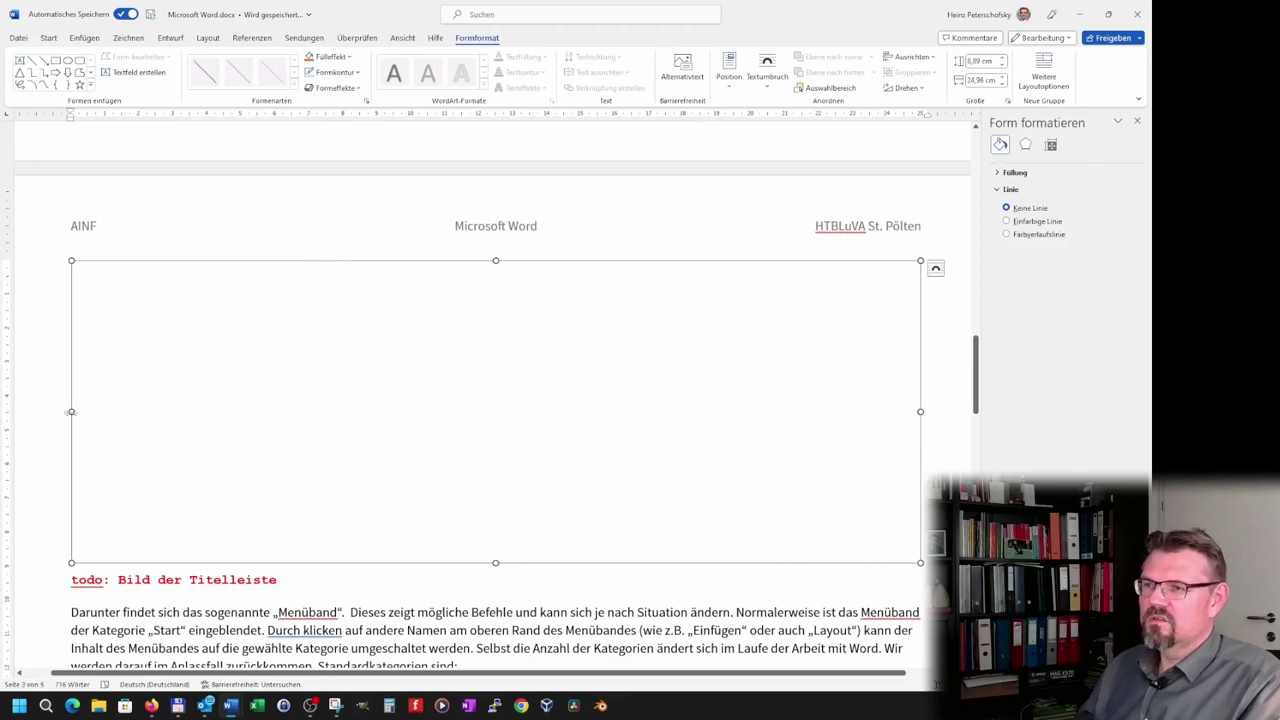
drag(920, 411, 918, 411)
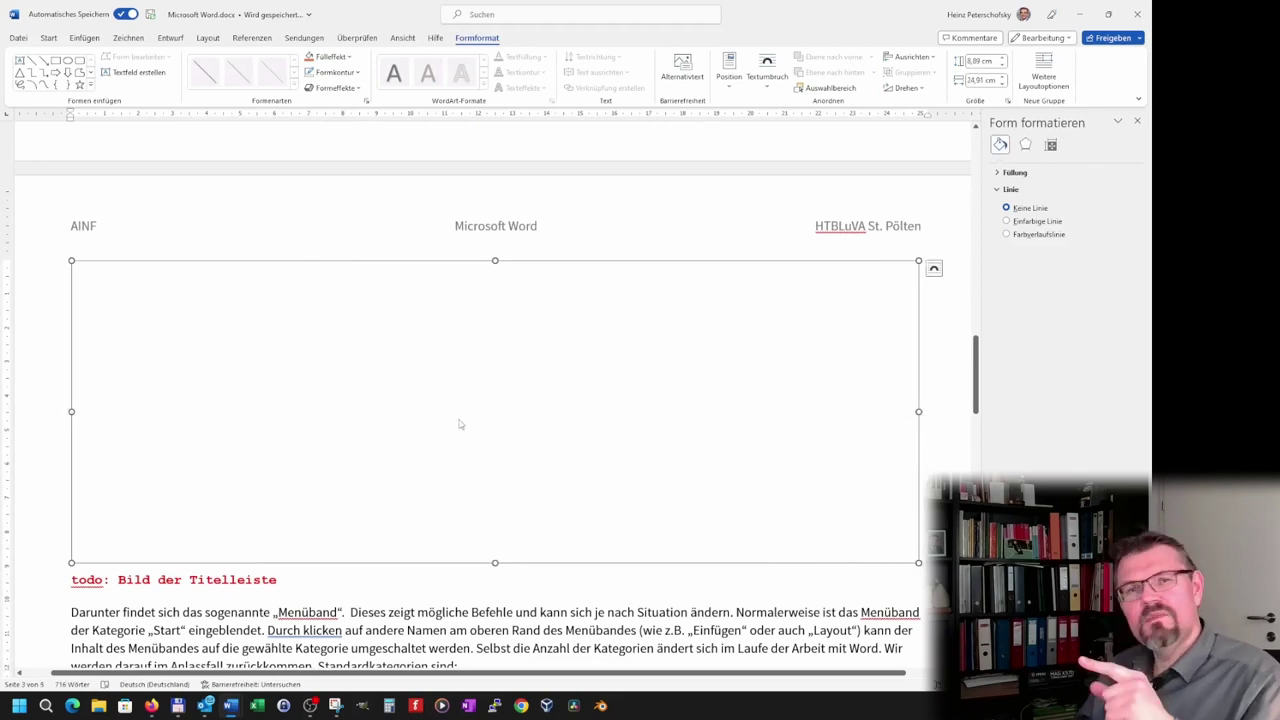
key(ctrl+v)
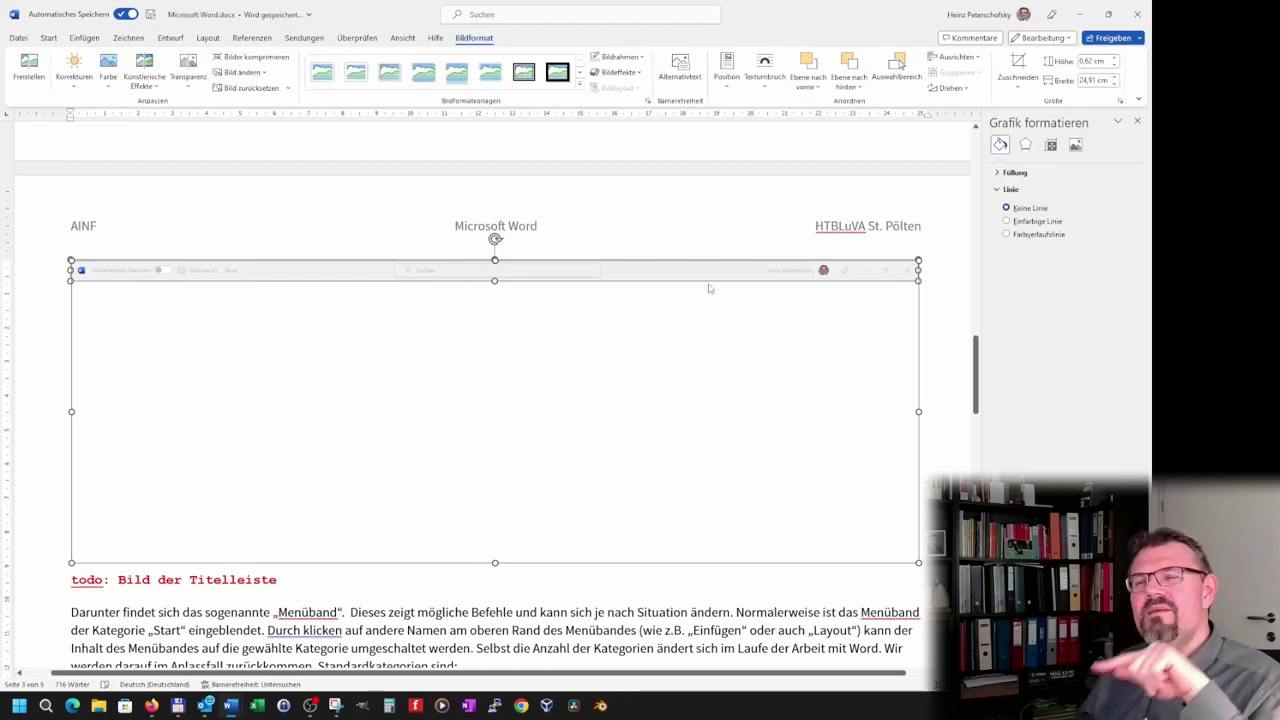
- Set the screenshot's width to 15 cm and shift it down and right inside the canvas
click(1092, 80)
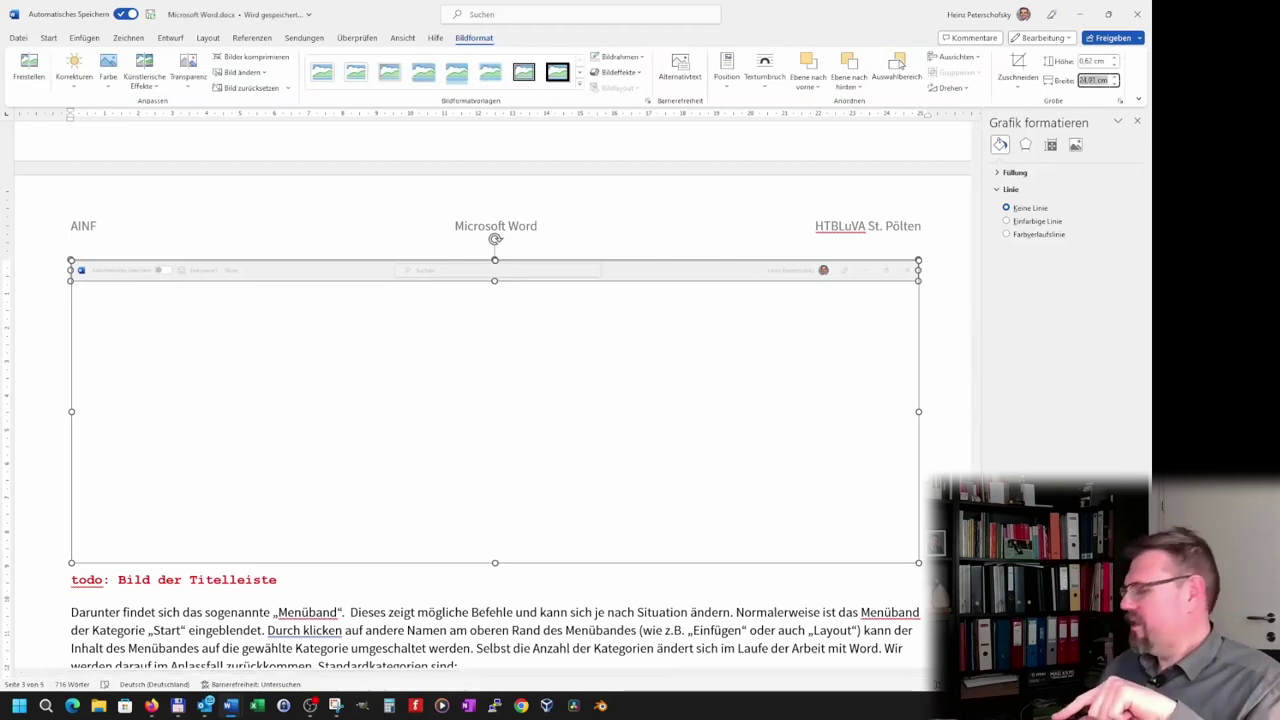
text(15)
key(Return)
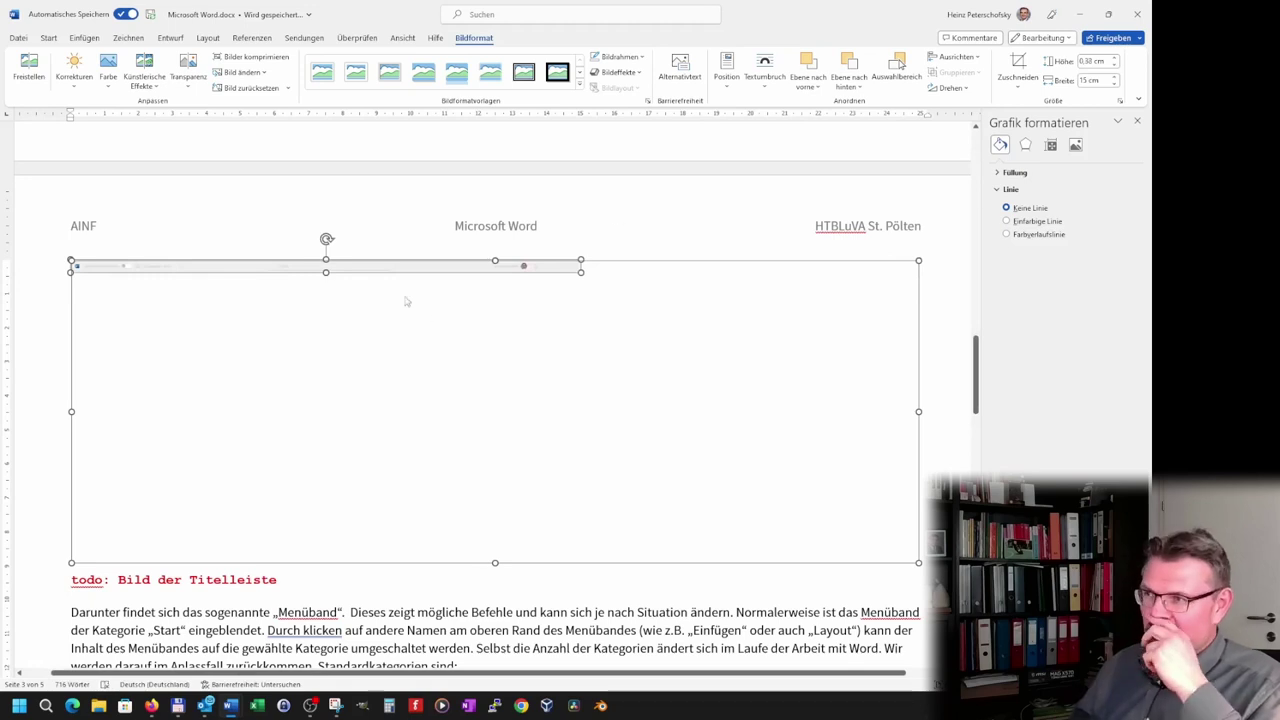
mouse_move(441, 270)
mouse_down()
mouse_move(551, 279)
mouse_move(540, 273)
mouse_move(507, 310)
mouse_up()
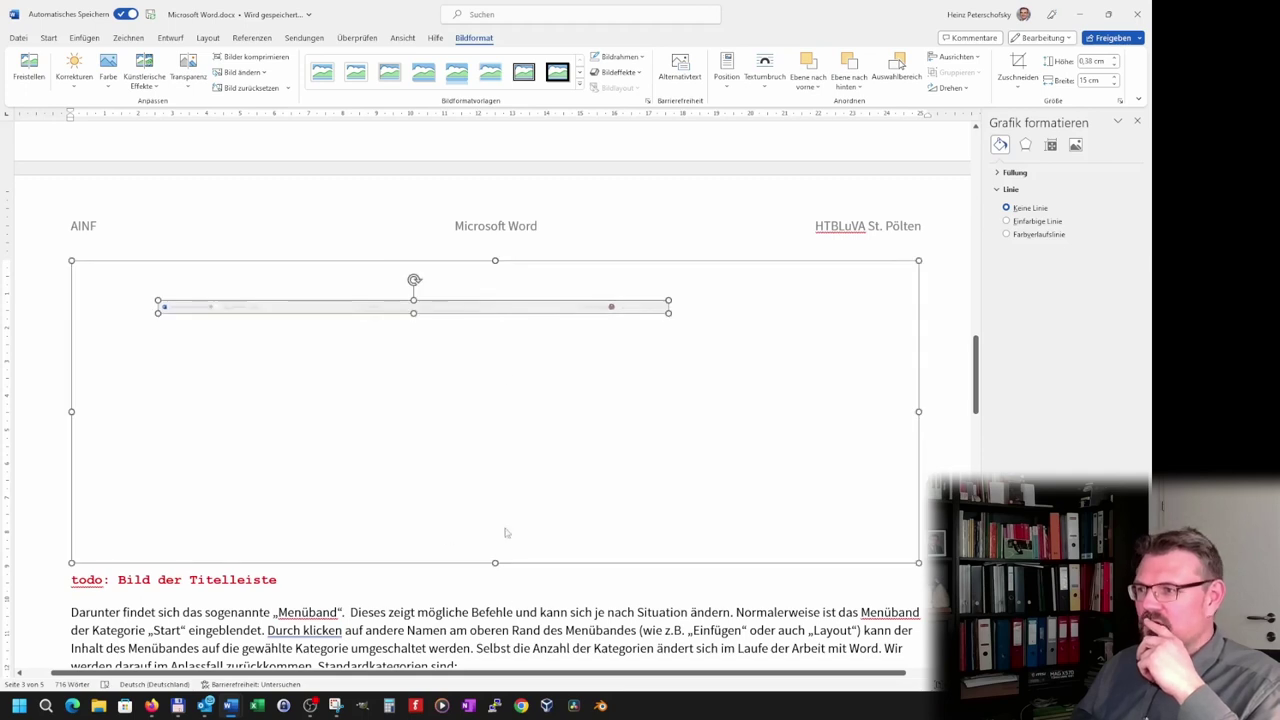
scroll(531, 489, up, 4)
scroll(543, 480, up, 5)
scroll(543, 480, up, 4)
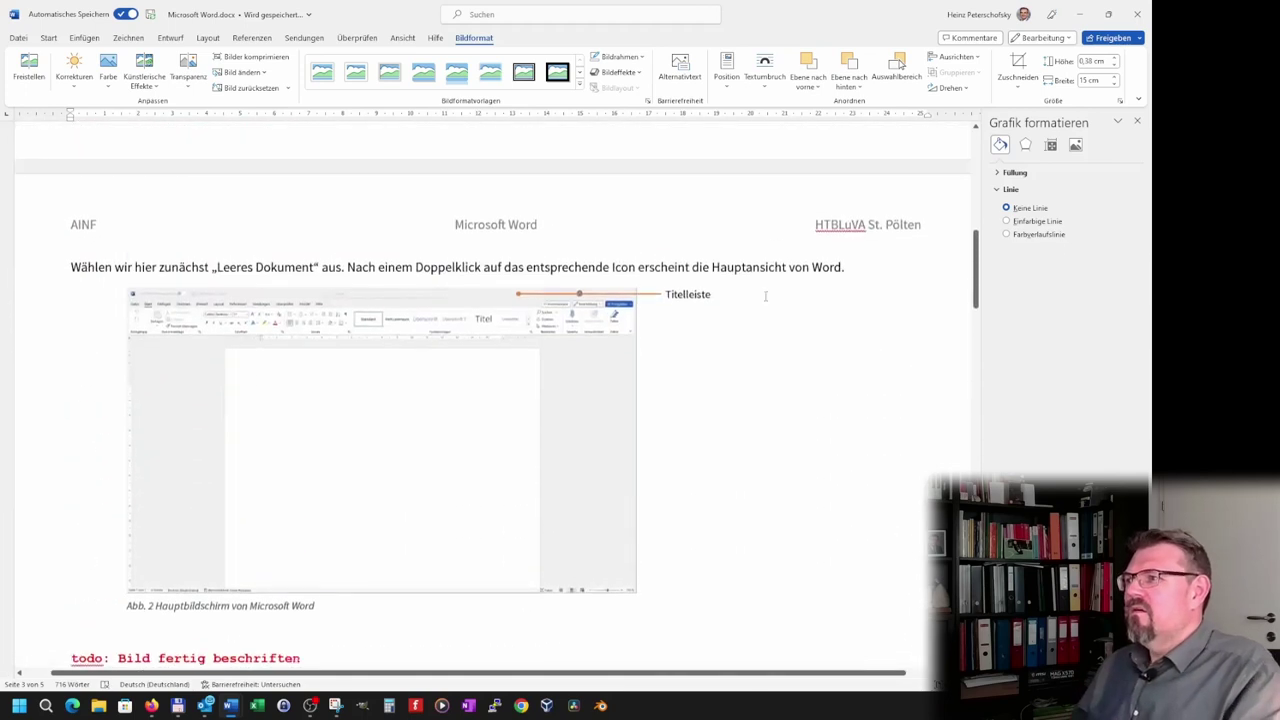
- Copy the Titelleiste label from Abb. 2 and select the new title-bar canvas
click(690, 305)
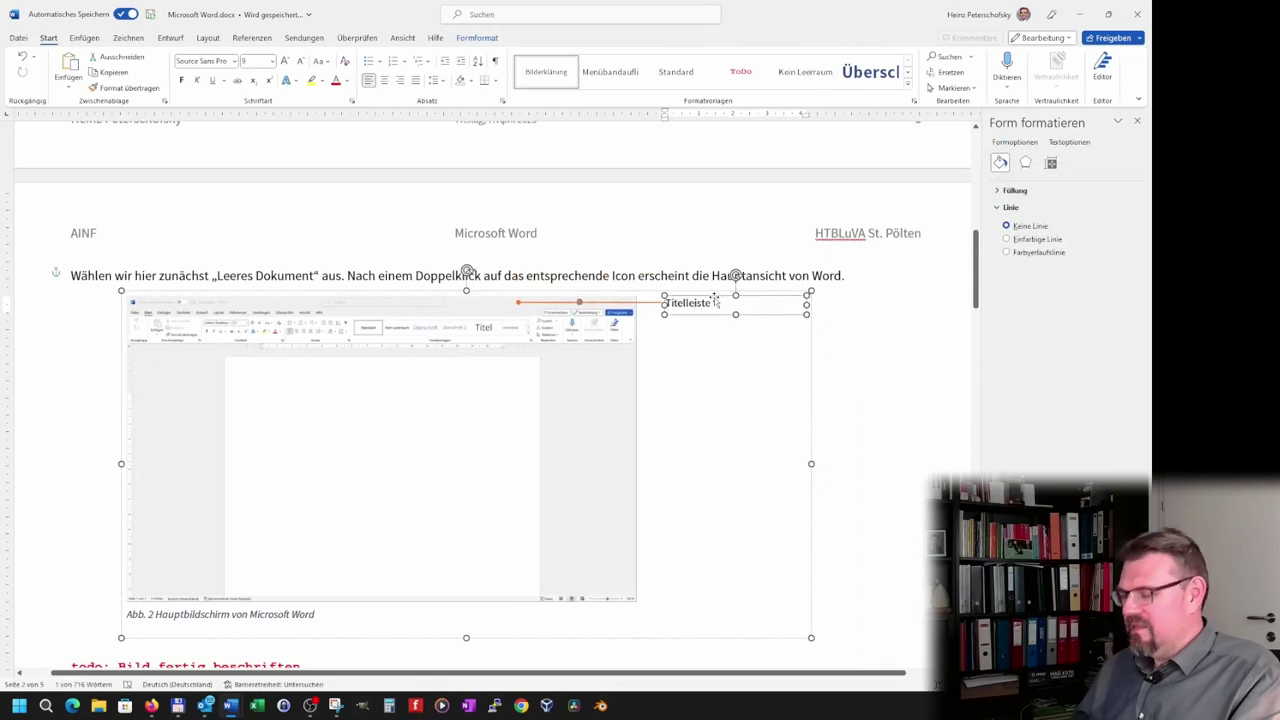
scroll(629, 400, down, 2)
scroll(629, 400, down, 4)
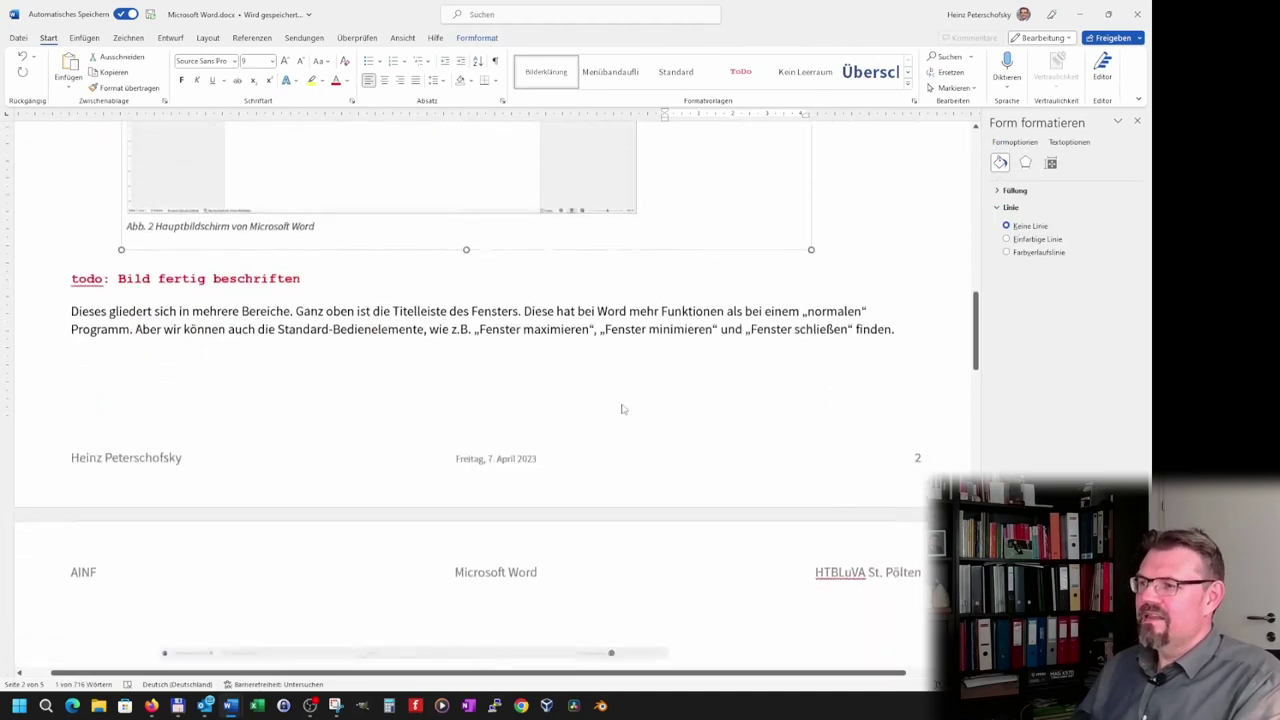
scroll(620, 408, down, 3)
click(354, 454)
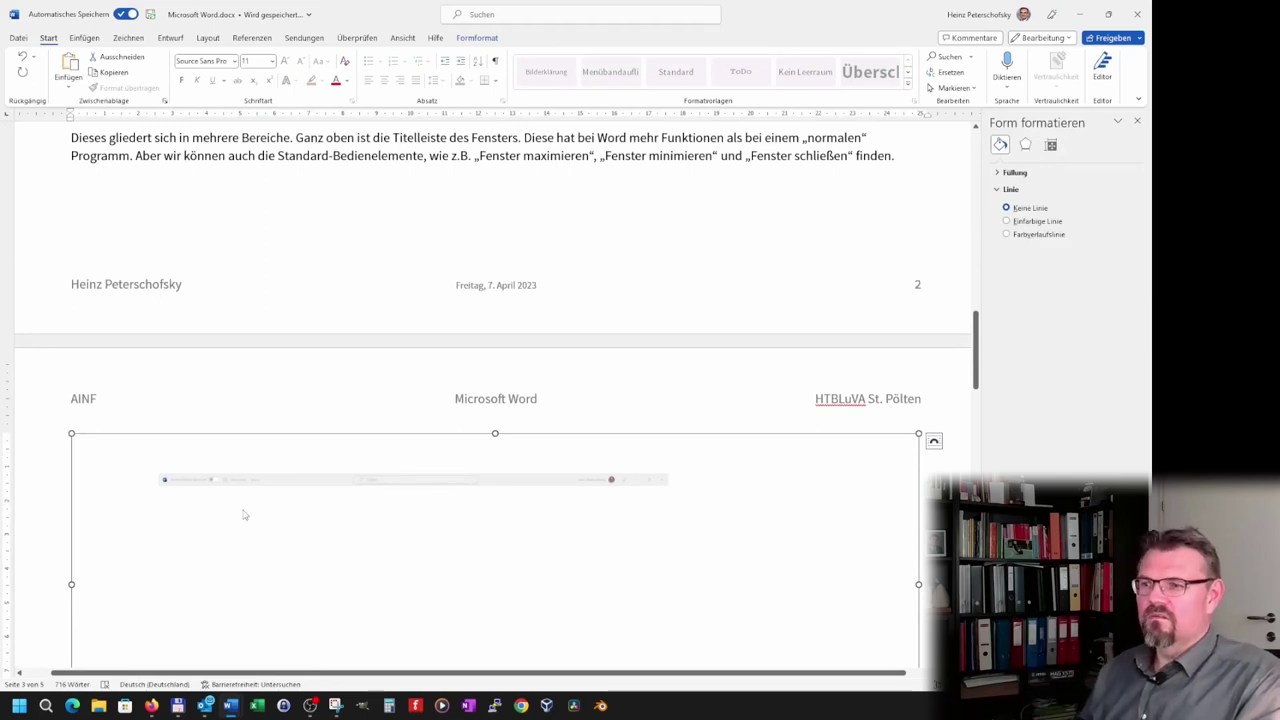
- Paste the label into the canvas, retype it 'Fenster minimieren' and place it above the screenshot
key(ctrl+v)
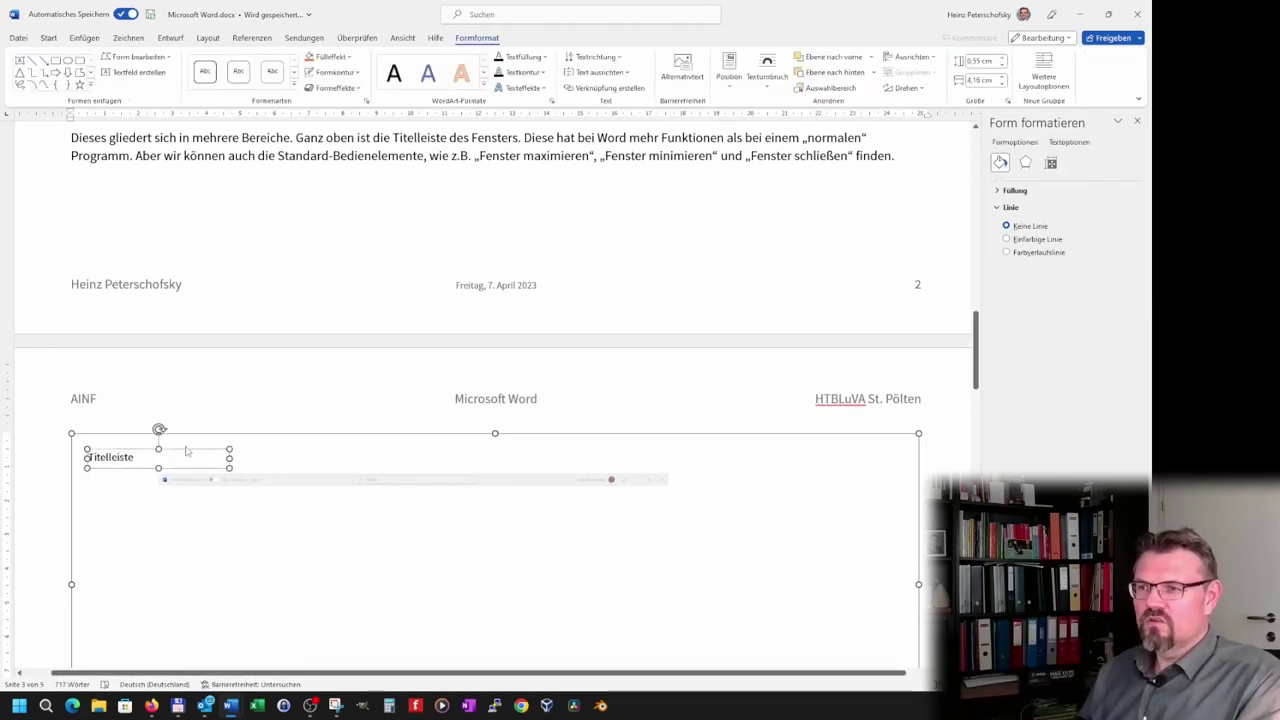
drag(193, 453, 301, 450)
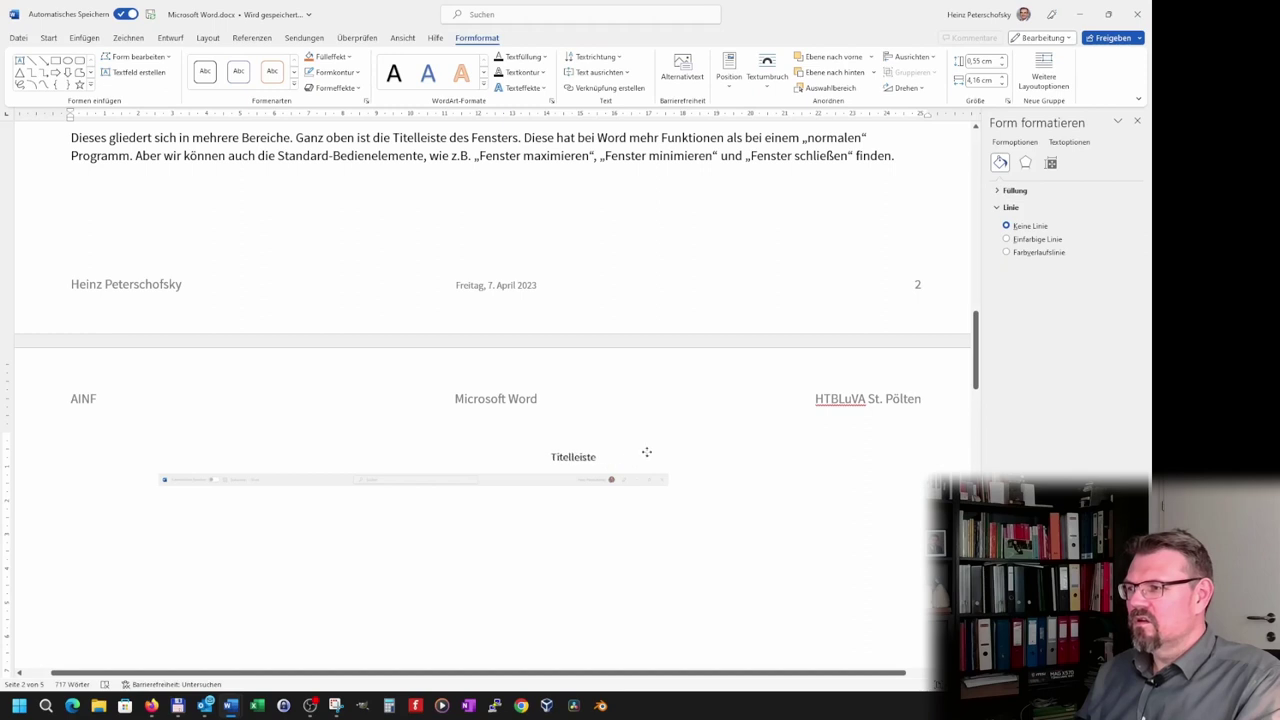
drag(646, 452, 530, 458)
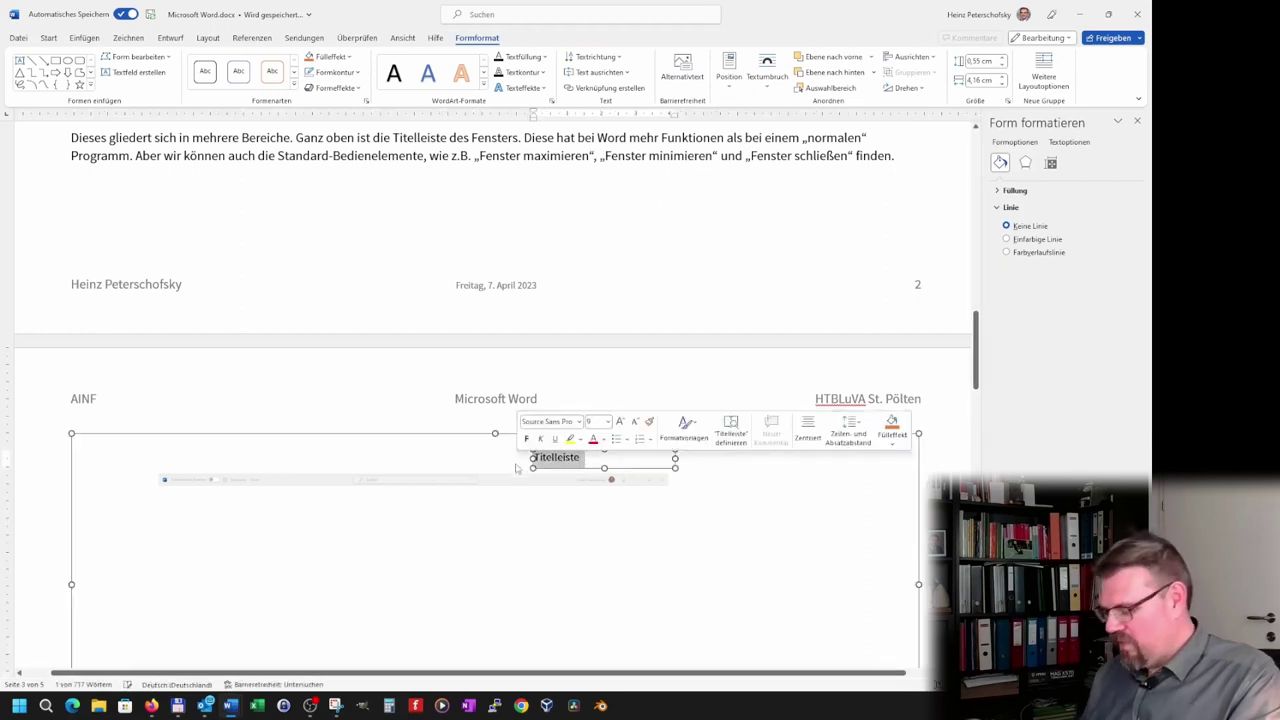
text(Fen)
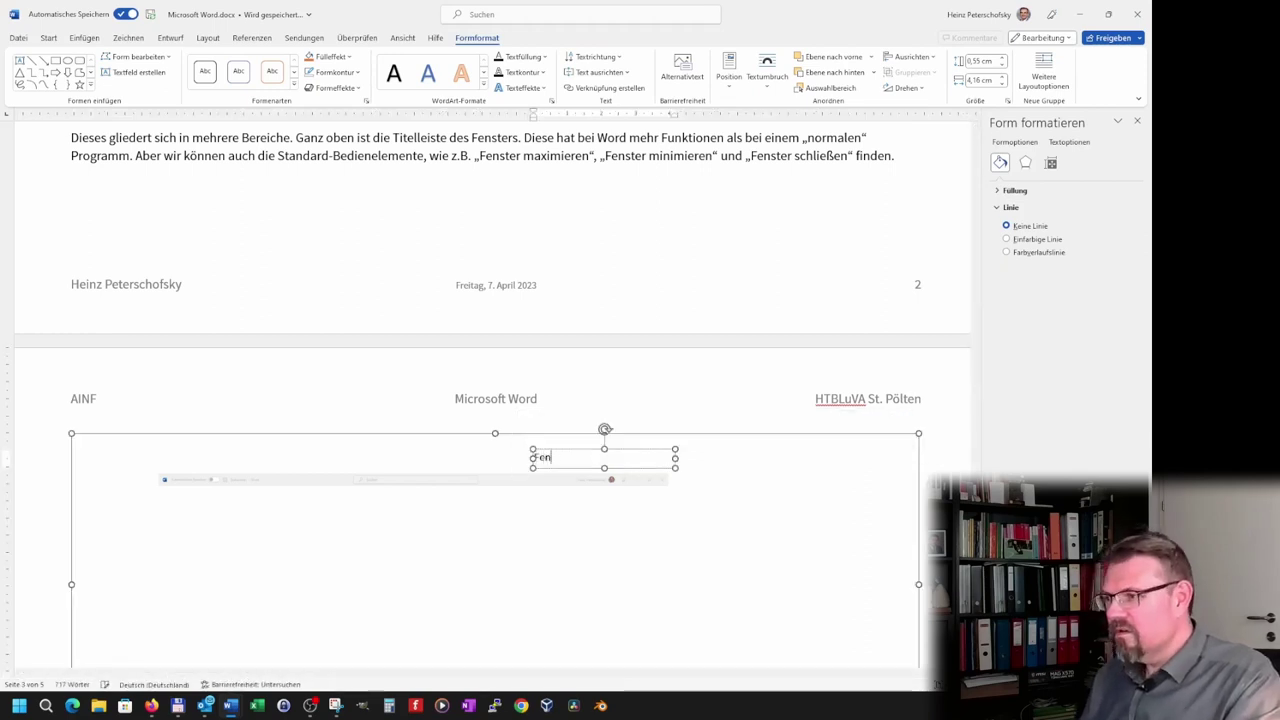
text(ster mini)
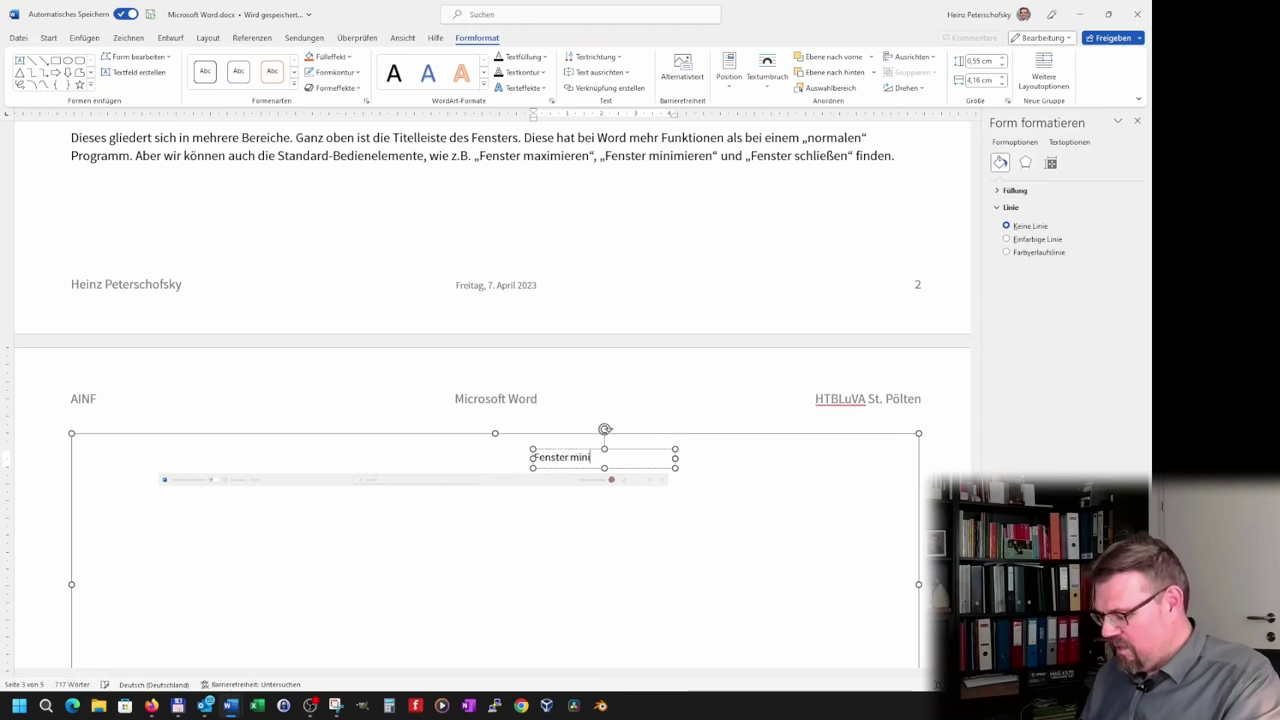
text(mieren)
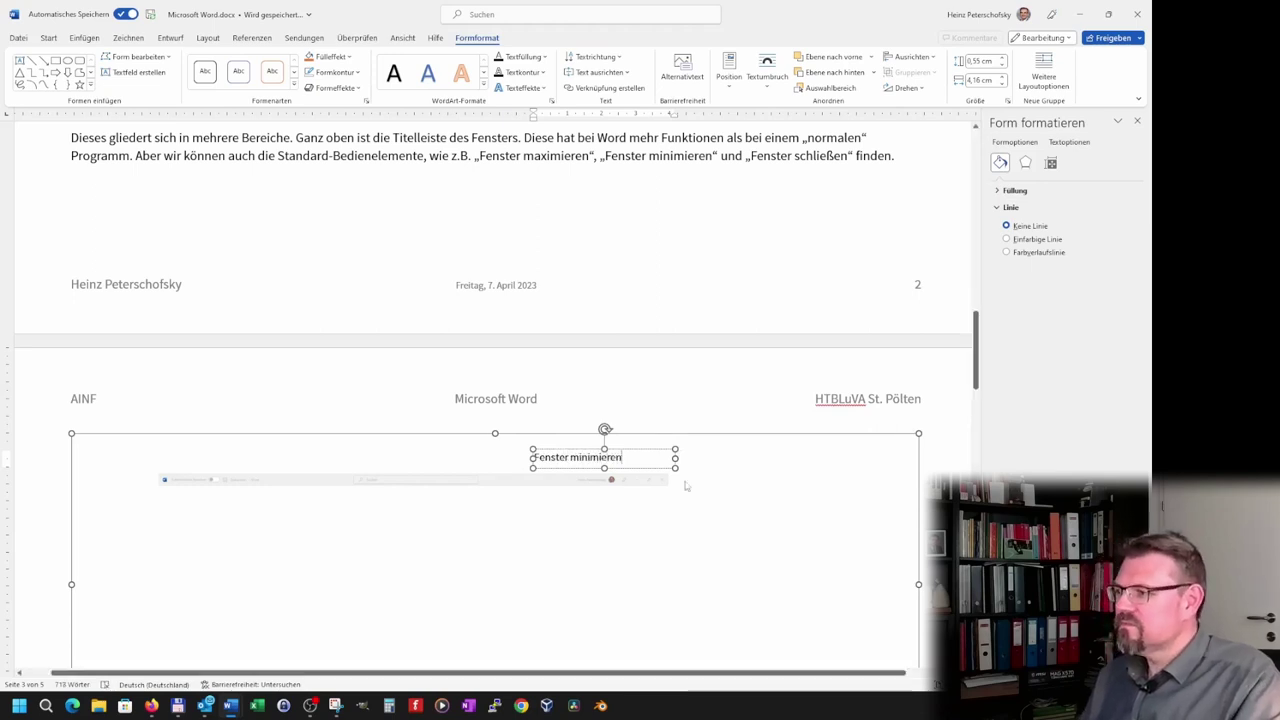
click(659, 459)
click(602, 468)
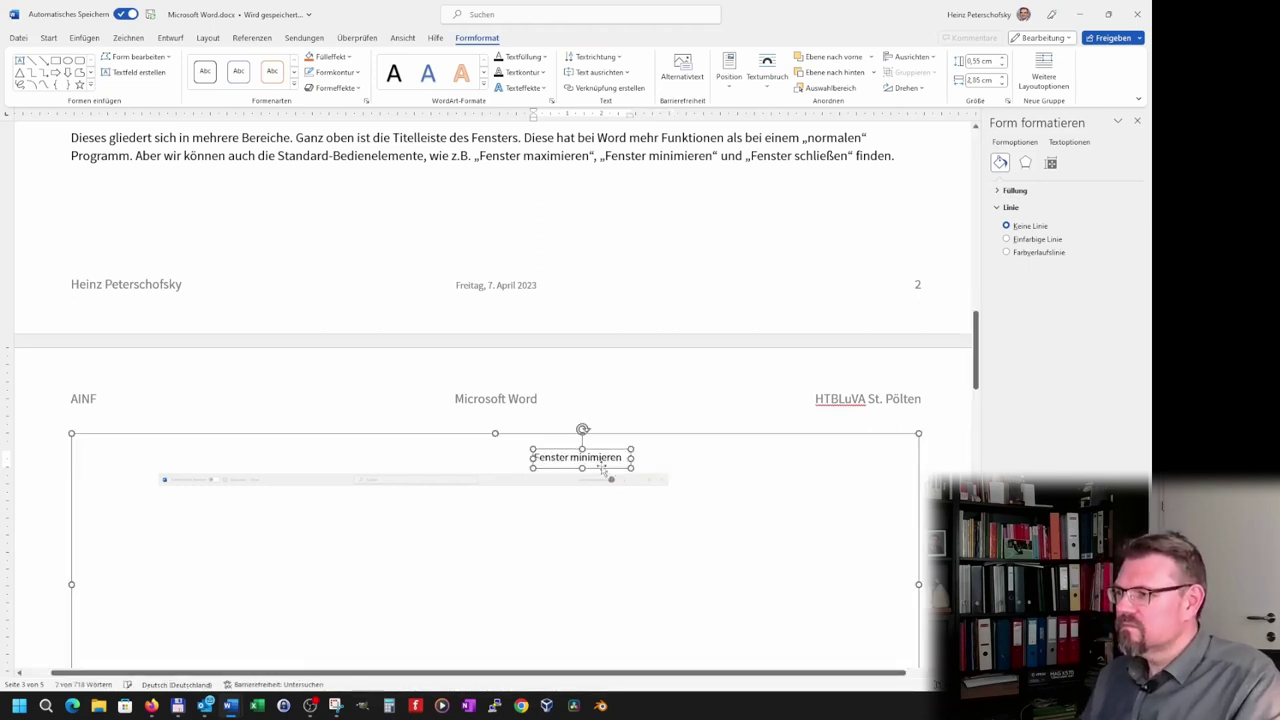
drag(611, 476, 594, 468)
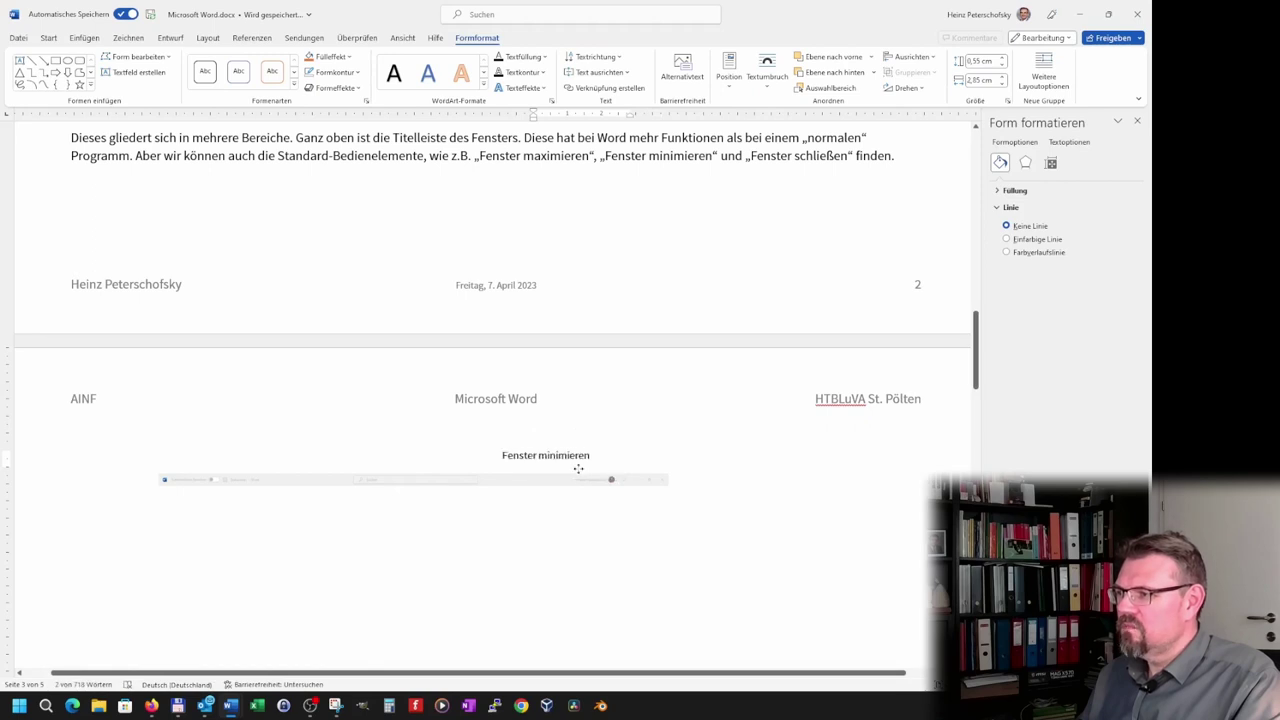
click(578, 468)
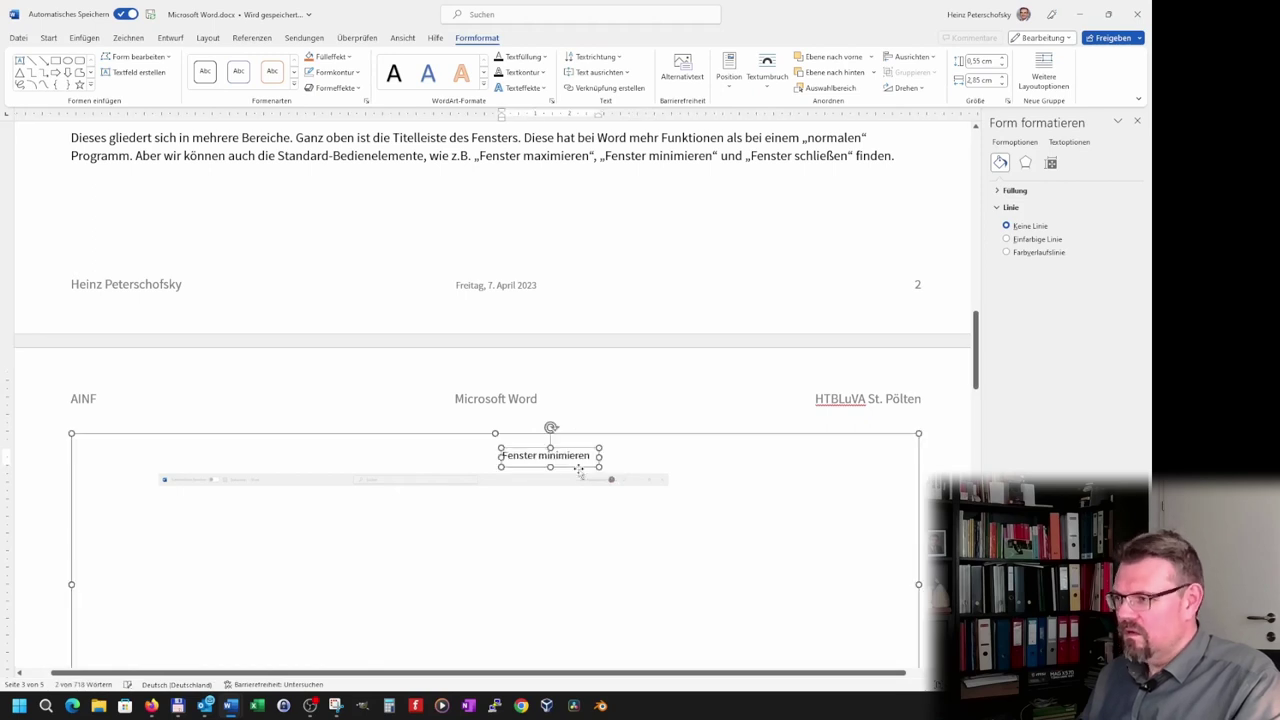
- Add a copy reading 'Fenster maximieren' to the right of the first label
click(683, 487)
key(ctrl+v)
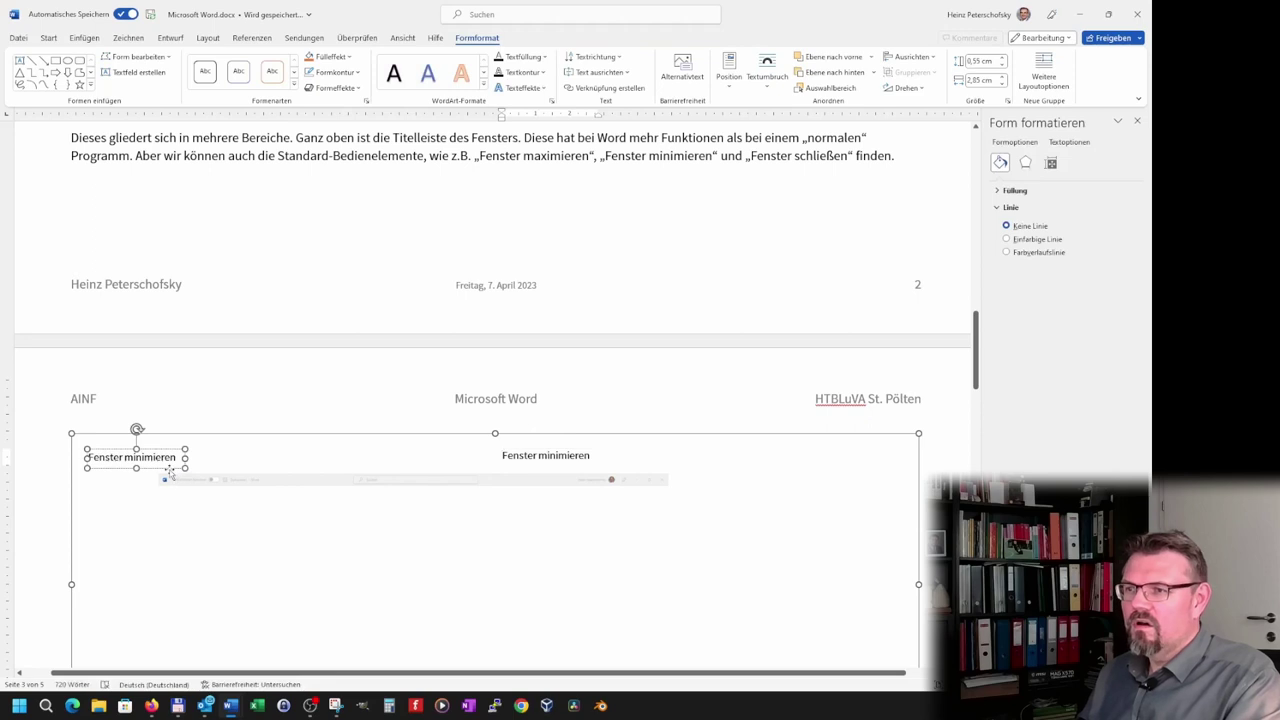
drag(170, 473, 681, 471)
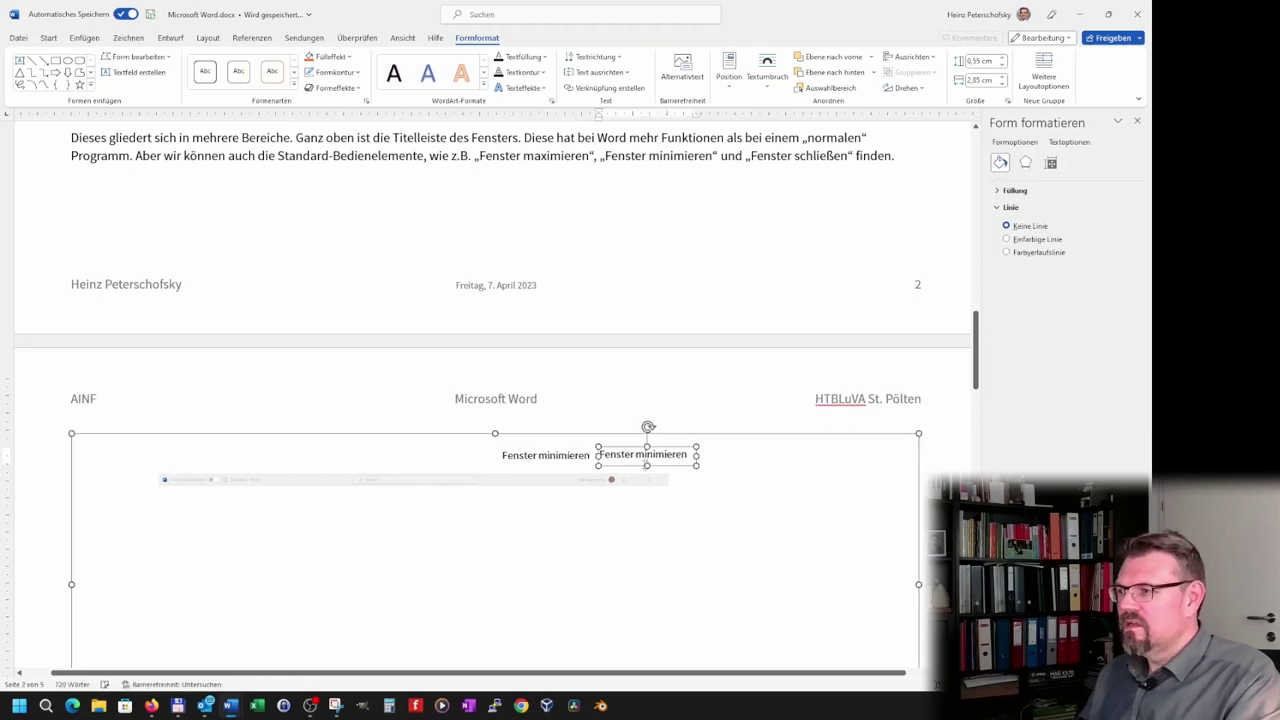
double_click(641, 456)
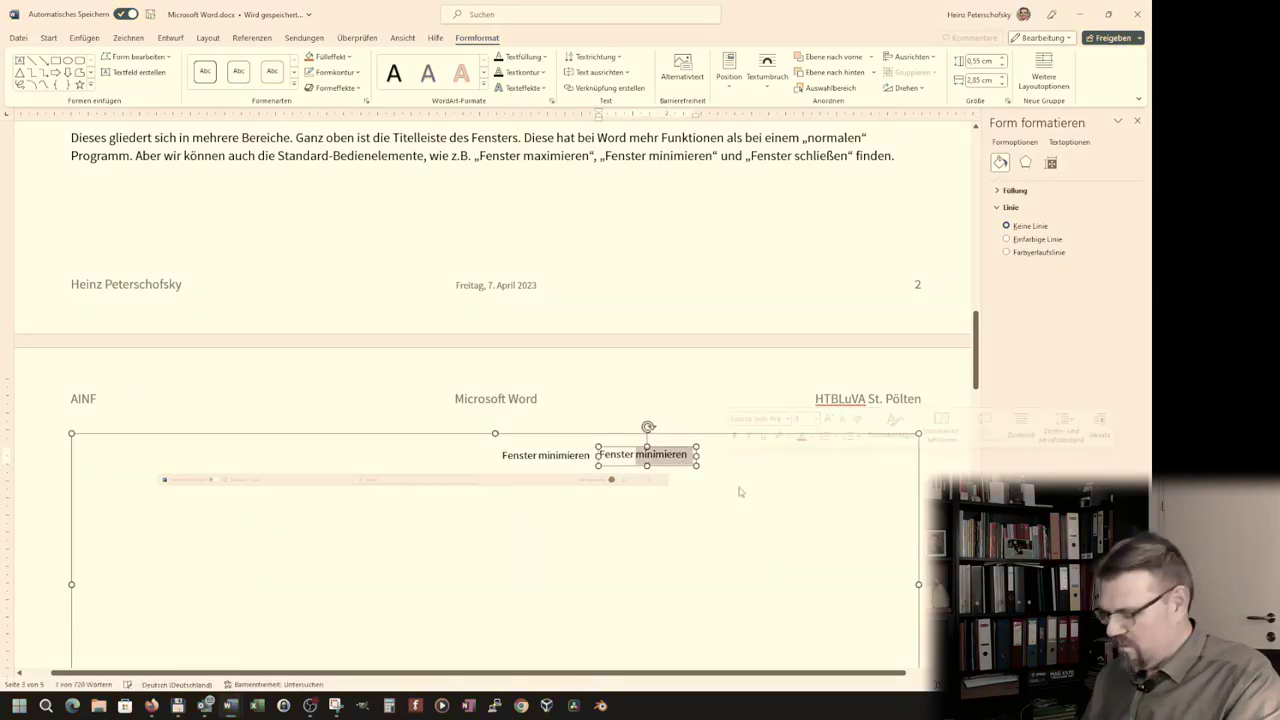
text(maximieren)
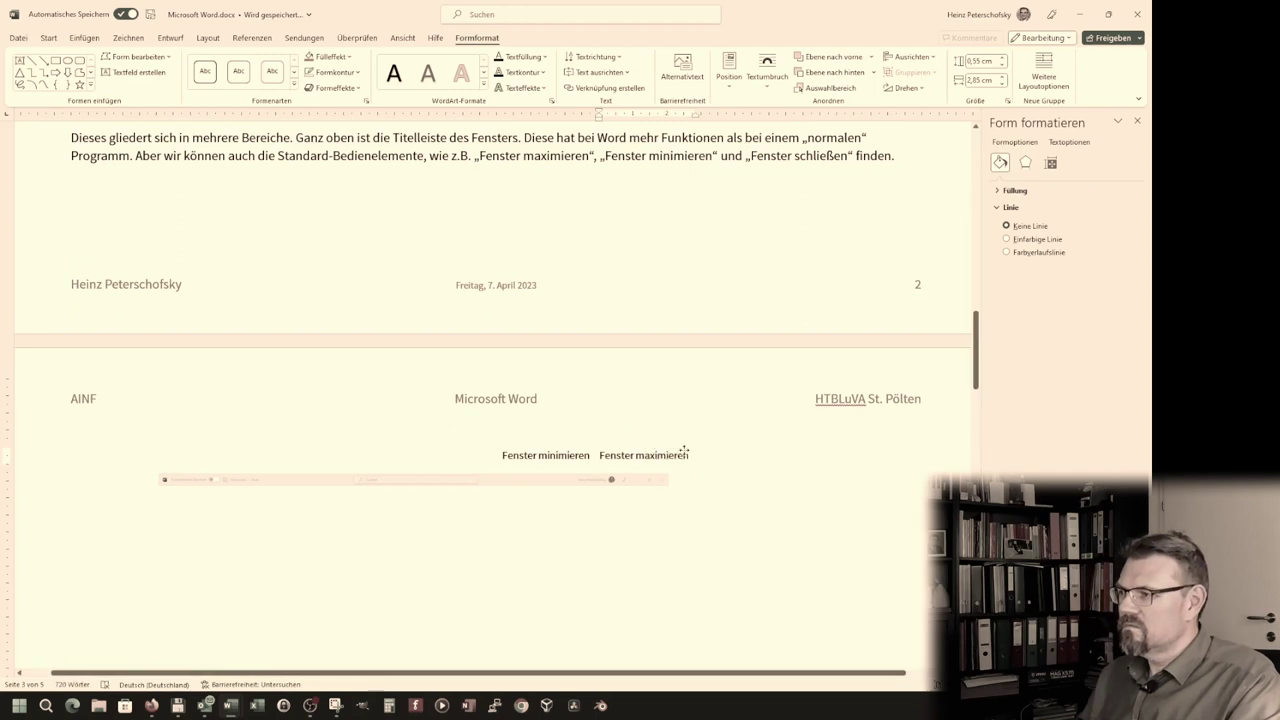
- Add a third label 'Programm beenden', fix its spelling, and place it right of the screenshot
click(610, 510)
key(ctrl+v)
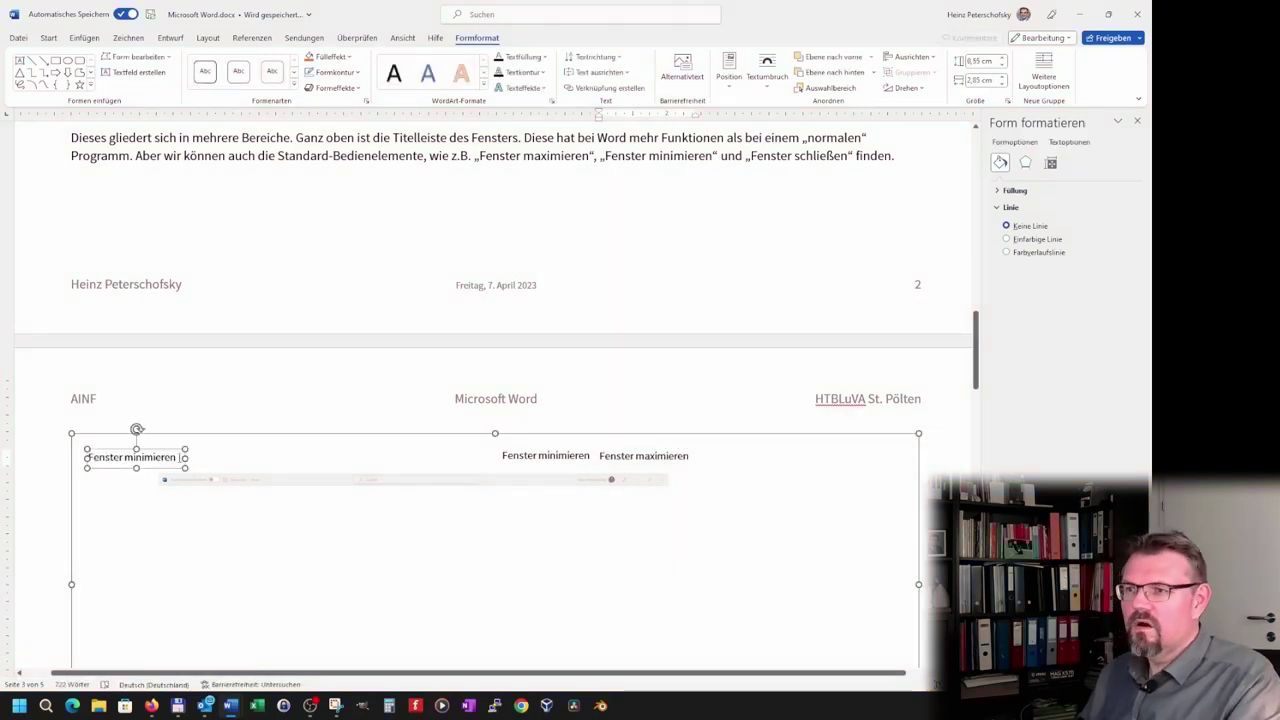
drag(179, 457, 90, 457)
text(F)
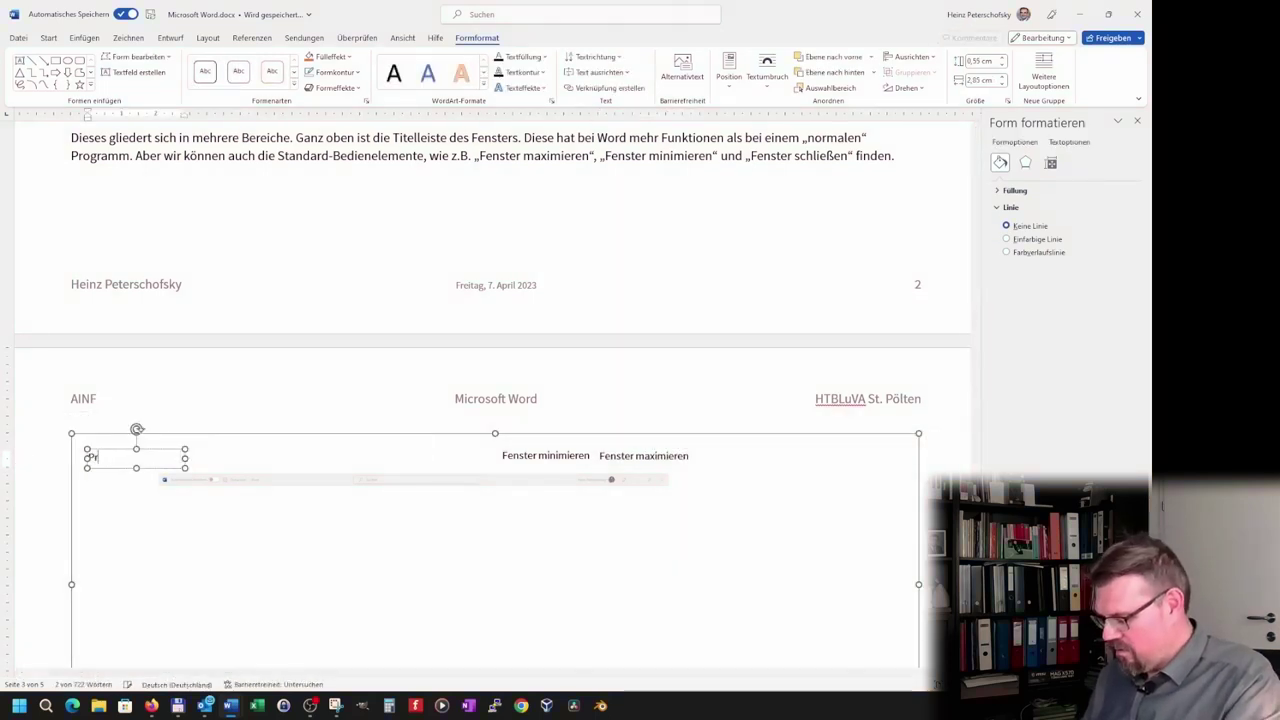
text(gramm beenden)
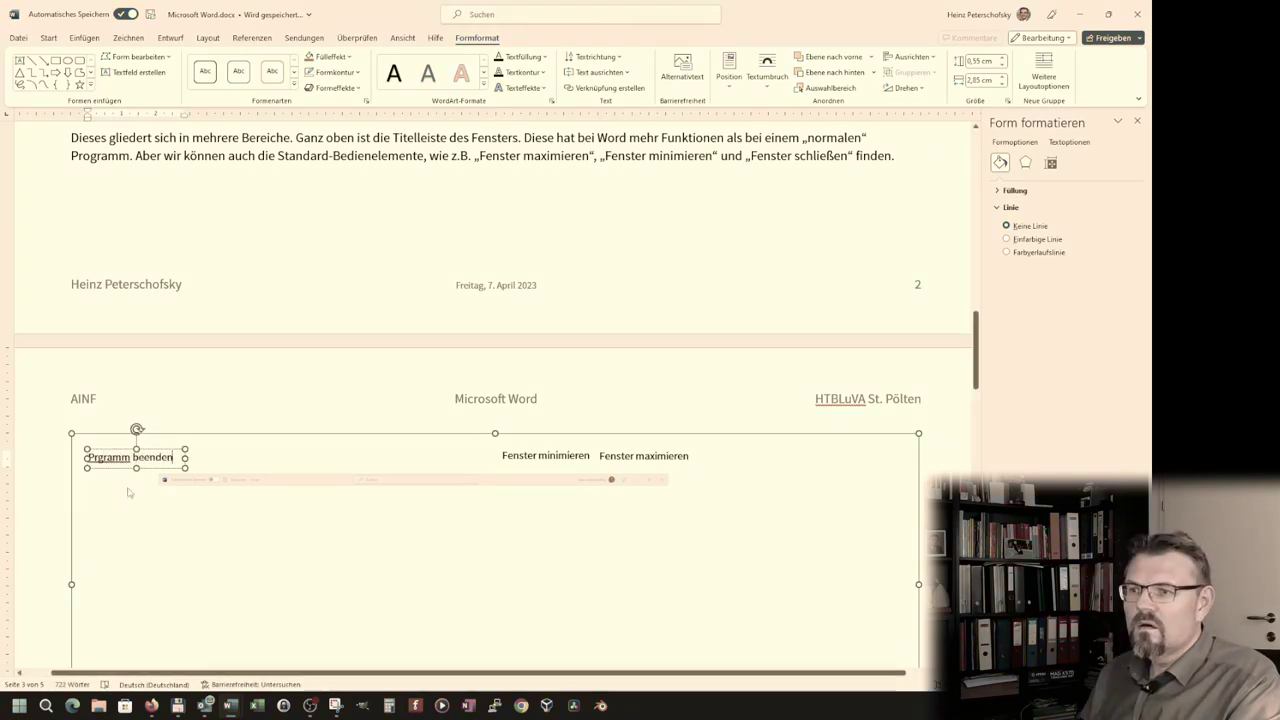
right_click(108, 457)
click(110, 473)
drag(151, 452, 756, 472)
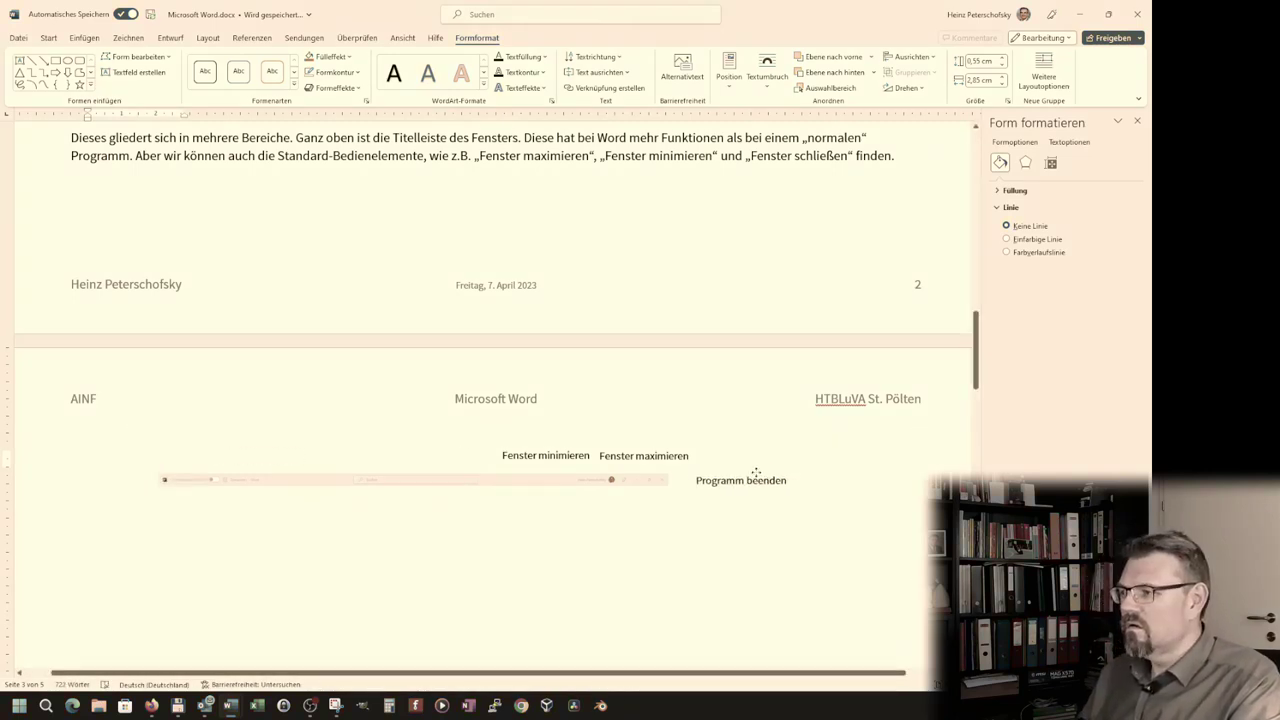
- Inspect the pointer line on the earlier annotated Abb. 2 screenshot
scroll(628, 273, up, 5)
scroll(628, 273, up, 5)
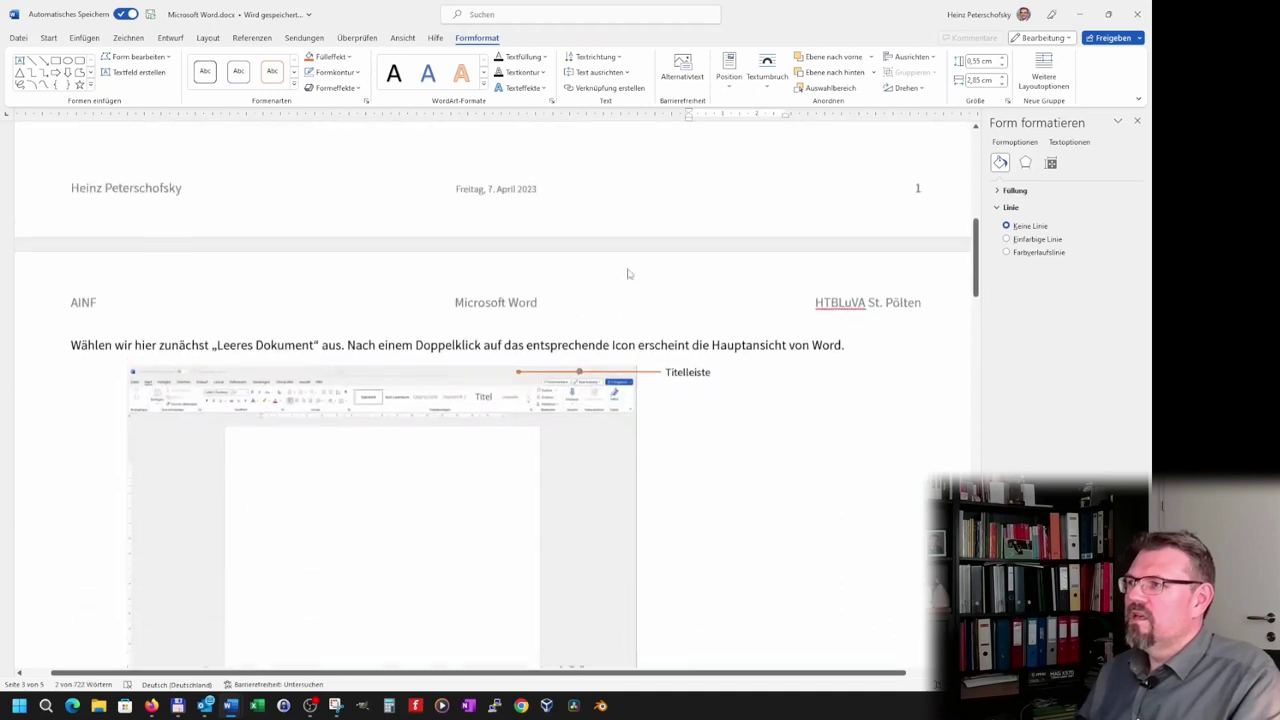
click(649, 393)
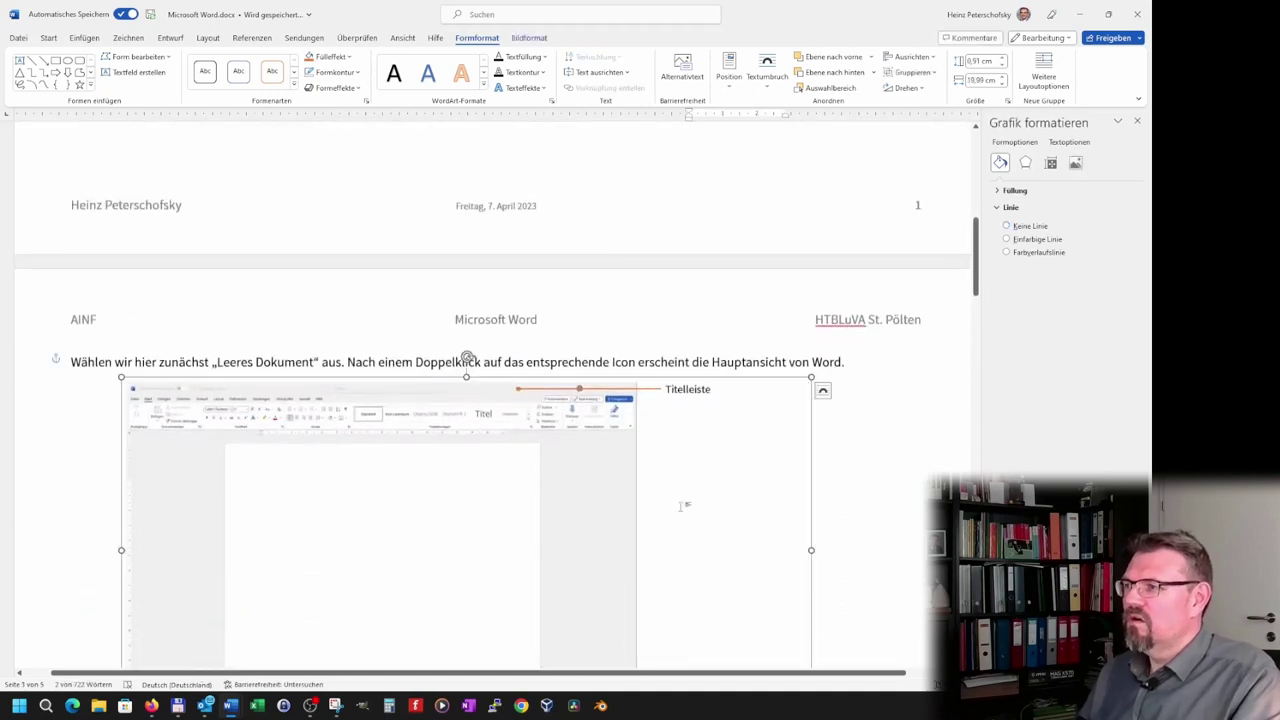
click(649, 393)
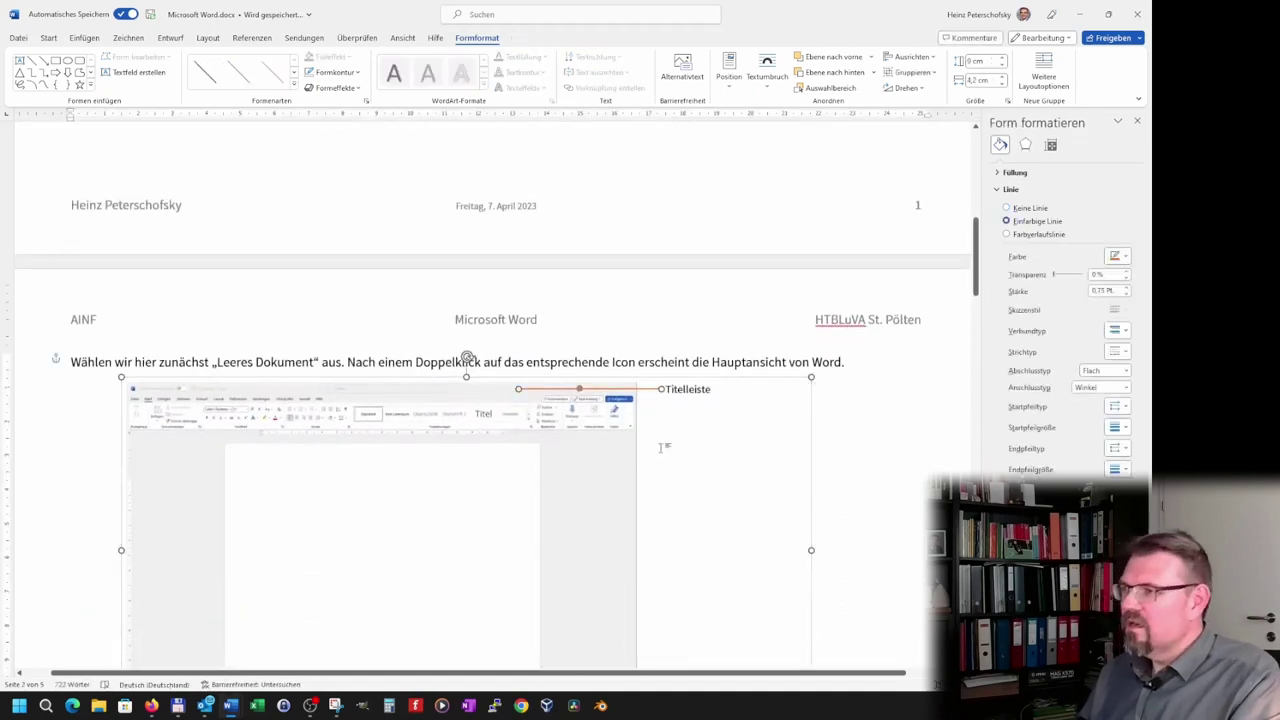
scroll(668, 507, down, 5)
scroll(668, 507, down, 3)
- Draw the first orange pointer line from 'Fenster minimieren' to the minimize button
click(616, 570)
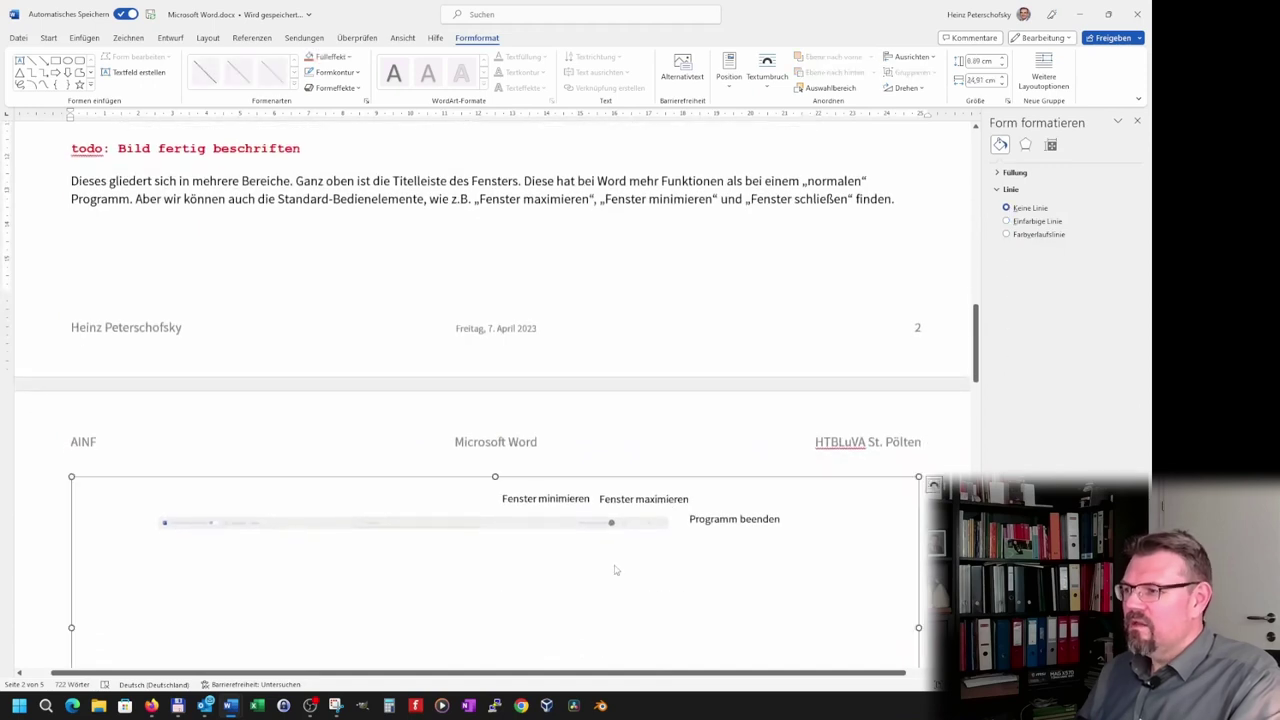
click(640, 613)
scroll(210, 566, down, 2)
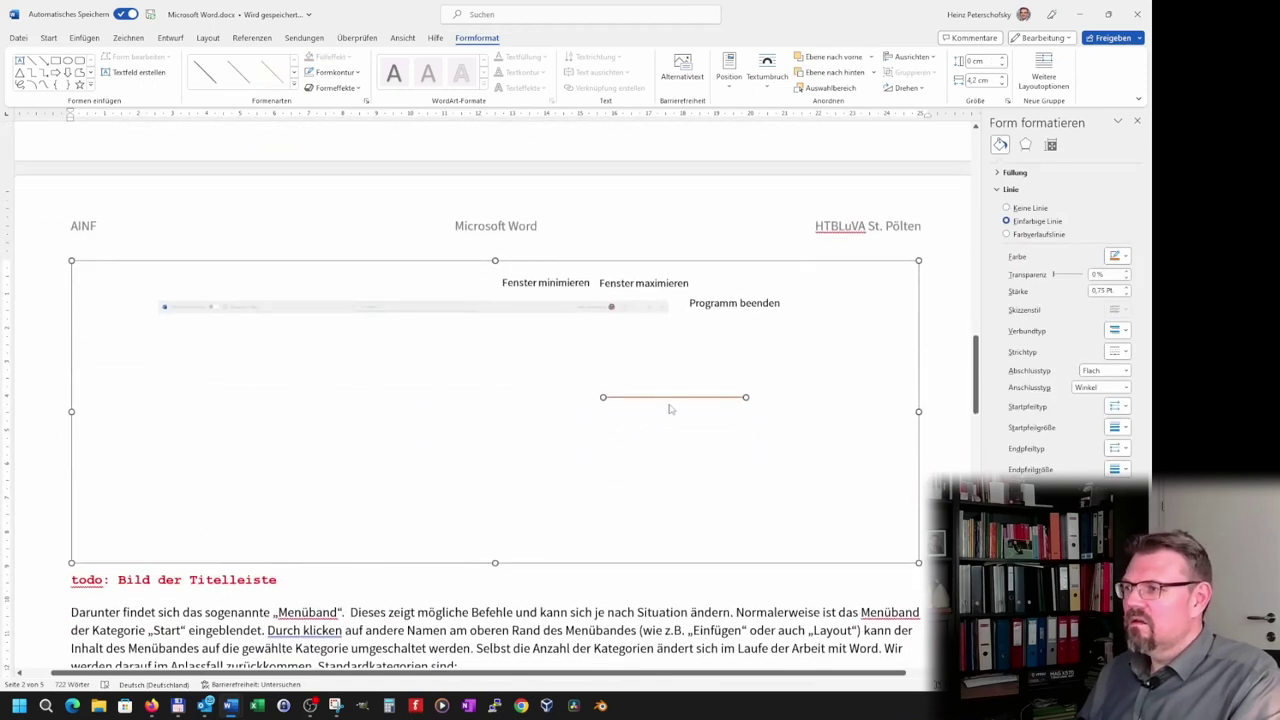
drag(745, 398, 557, 300)
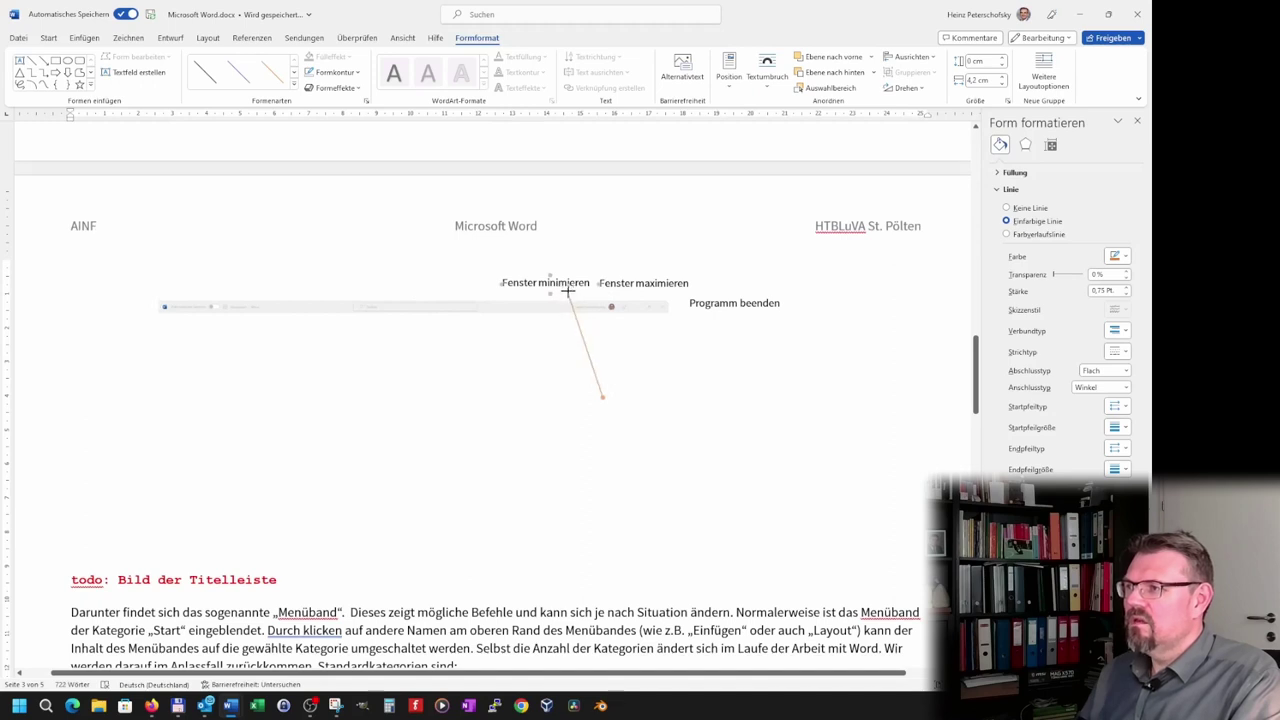
drag(567, 291, 568, 294)
drag(602, 396, 632, 304)
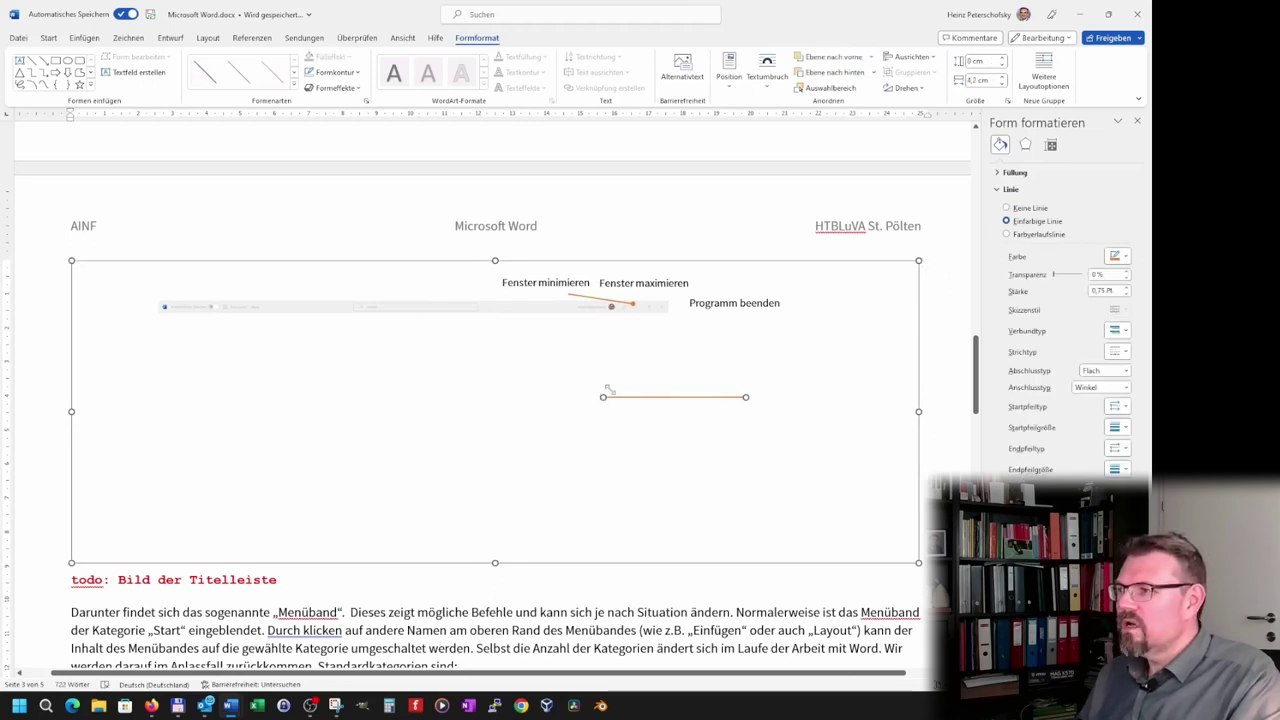
- Run a second pointer line from the maximize button up to 'Fenster maximieren'
mouse_move(607, 389)
mouse_down()
mouse_move(643, 290)
mouse_move(647, 303)
mouse_up()
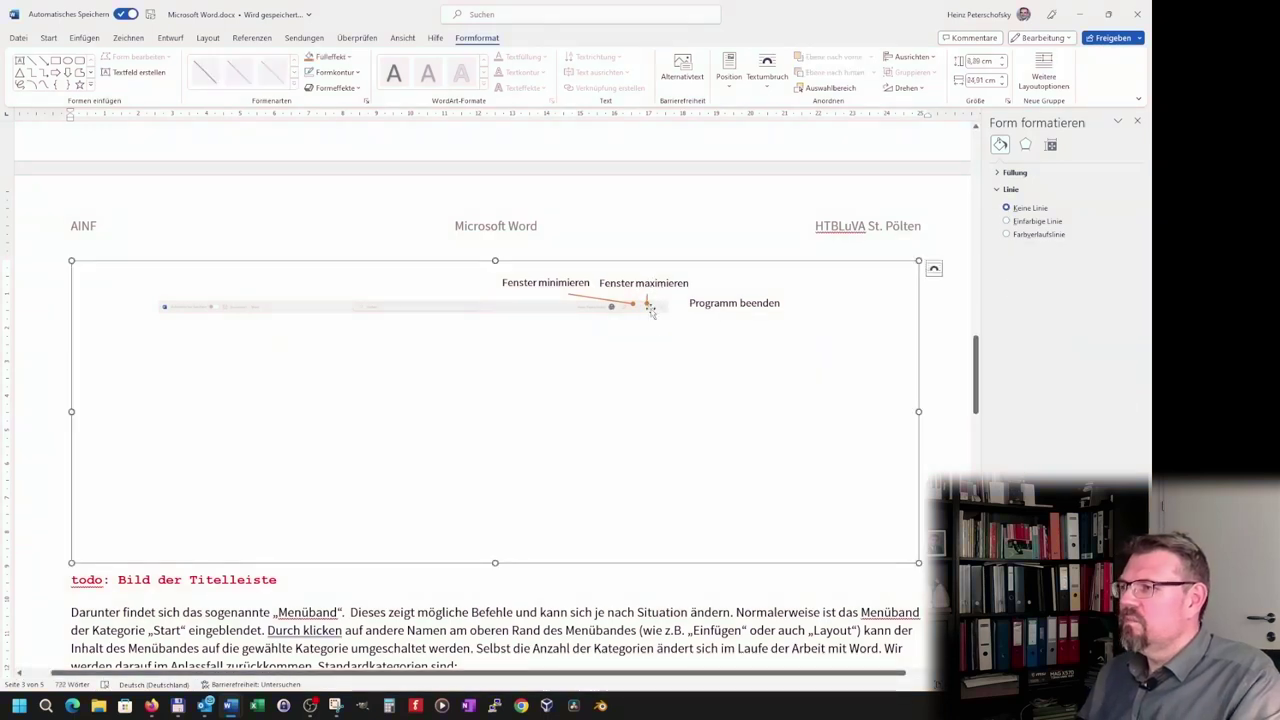
click(647, 302)
drag(646, 293, 645, 300)
scroll(646, 400, up, 1)
scroll(677, 386, down, 1)
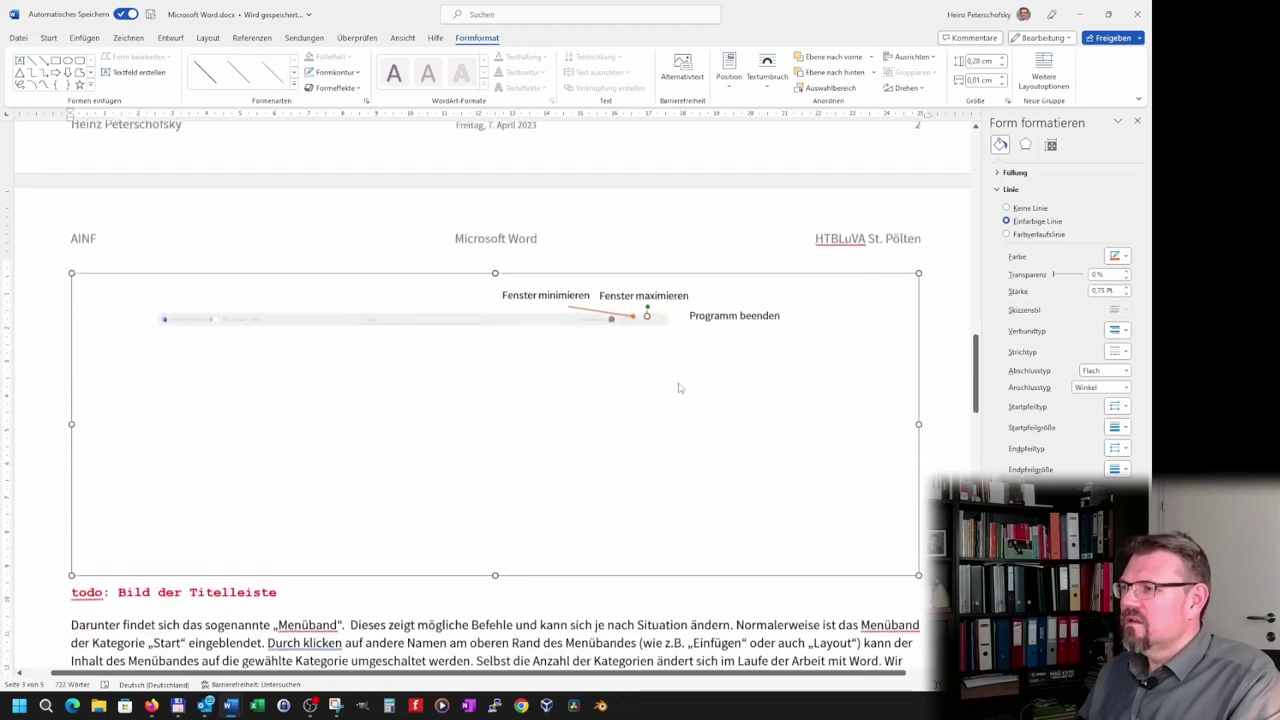
ctrl+scroll(657, 318, up, 1)
ctrl+scroll(690, 370, up, 1)
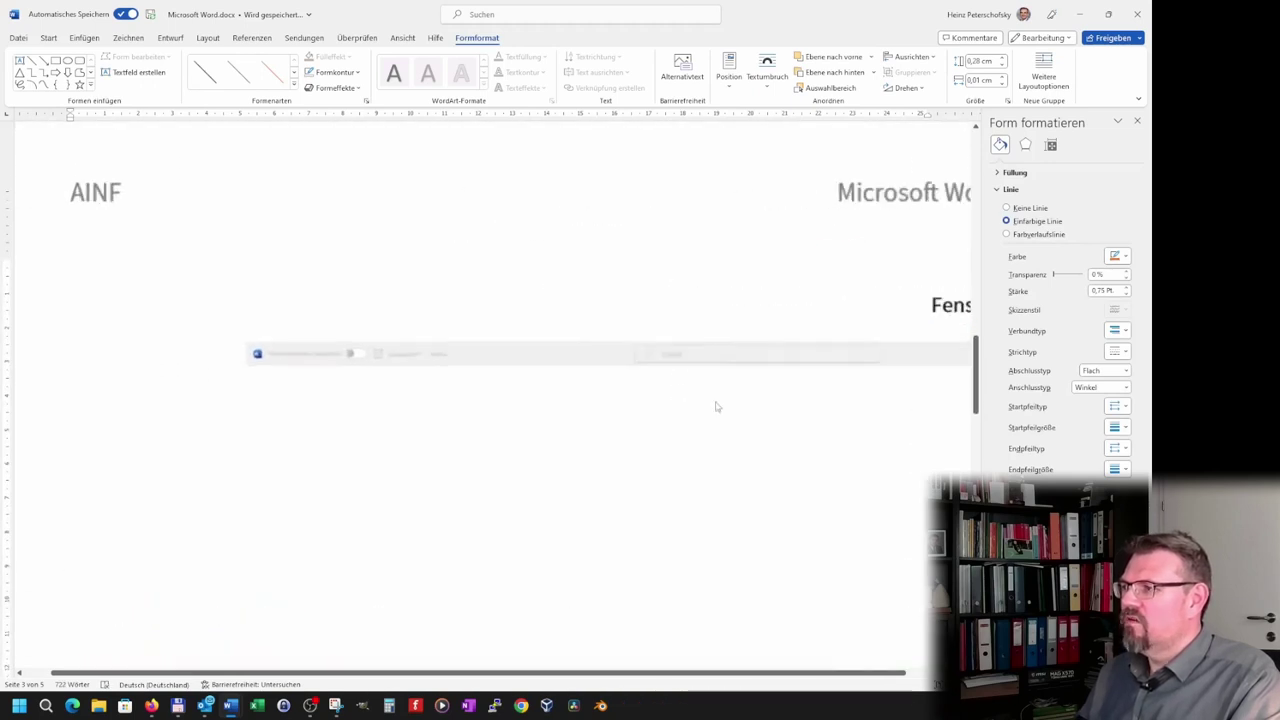
ctrl+scroll(714, 406, up, 1)
drag(507, 676, 792, 676)
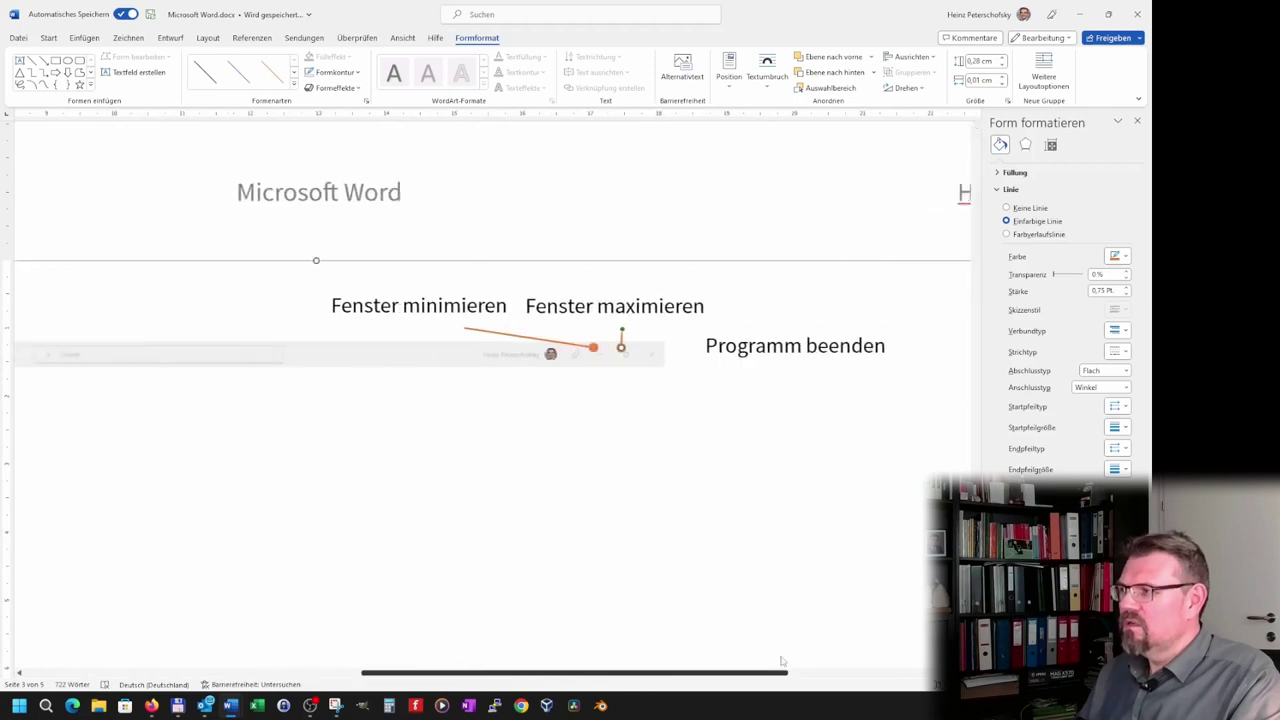
drag(588, 329, 575, 330)
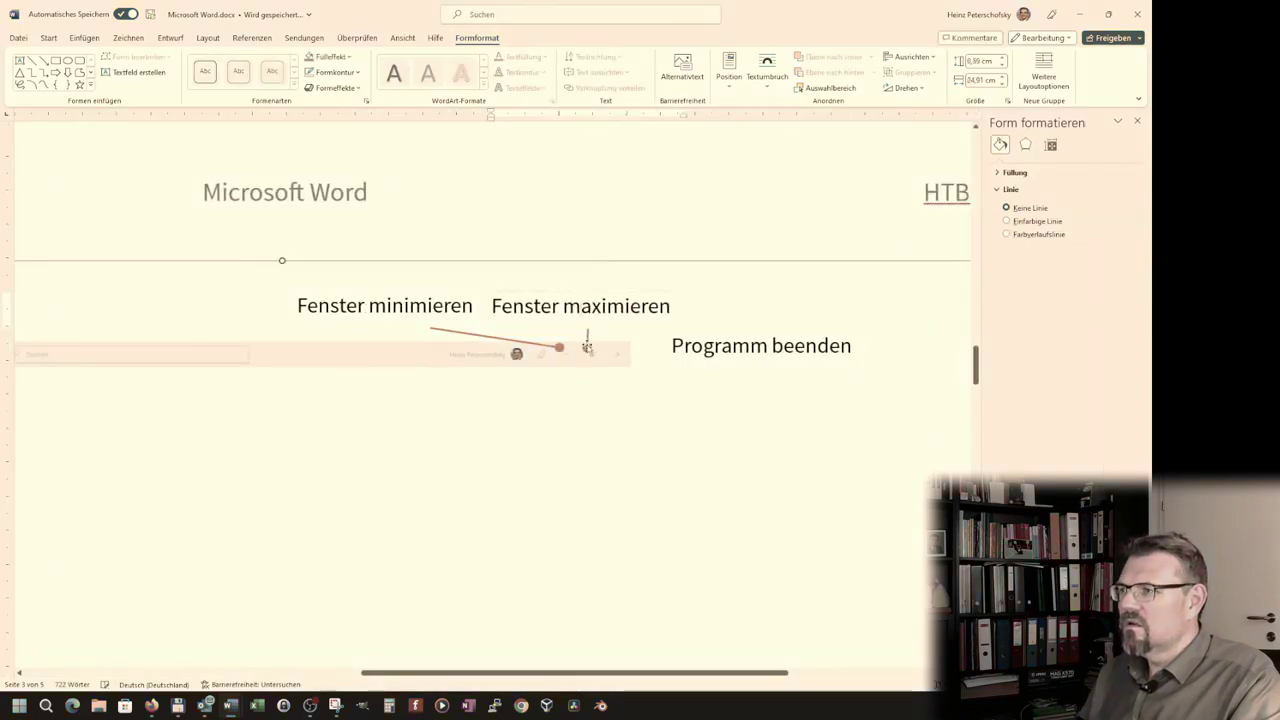
- Connect 'Programm beenden' to the close button with a third pointer line
click(657, 423)
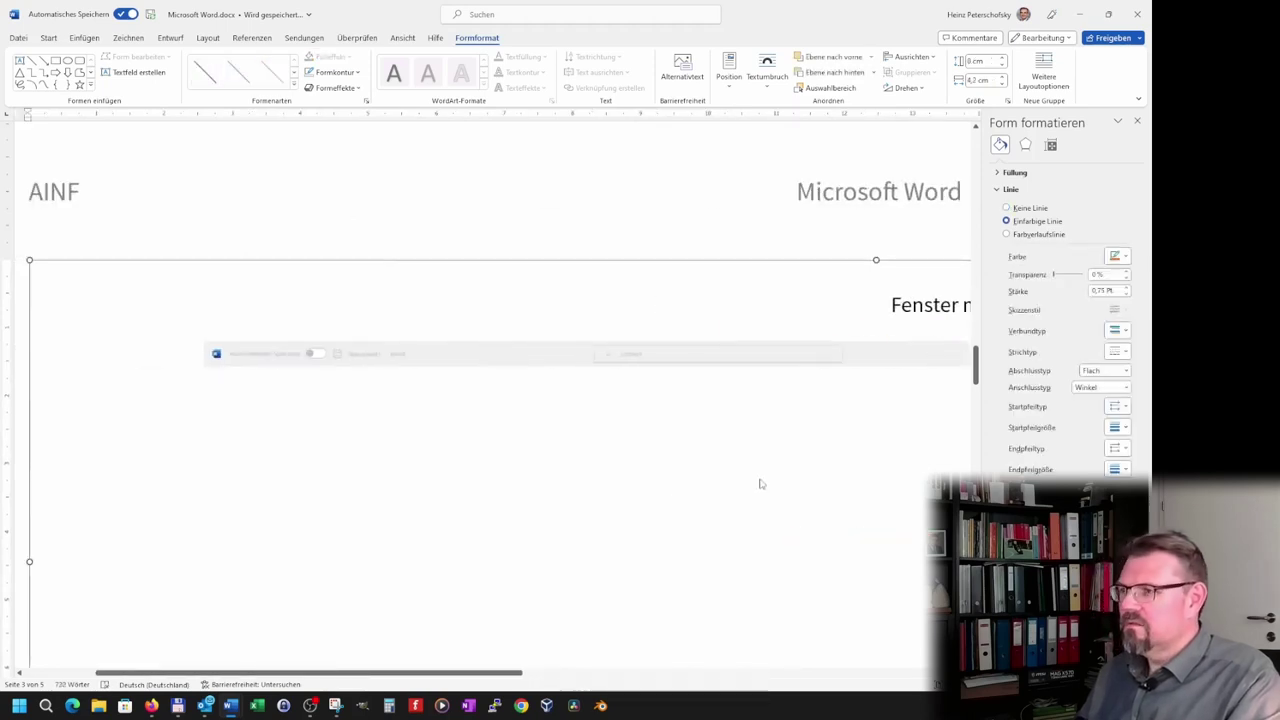
scroll(835, 660, right, 2)
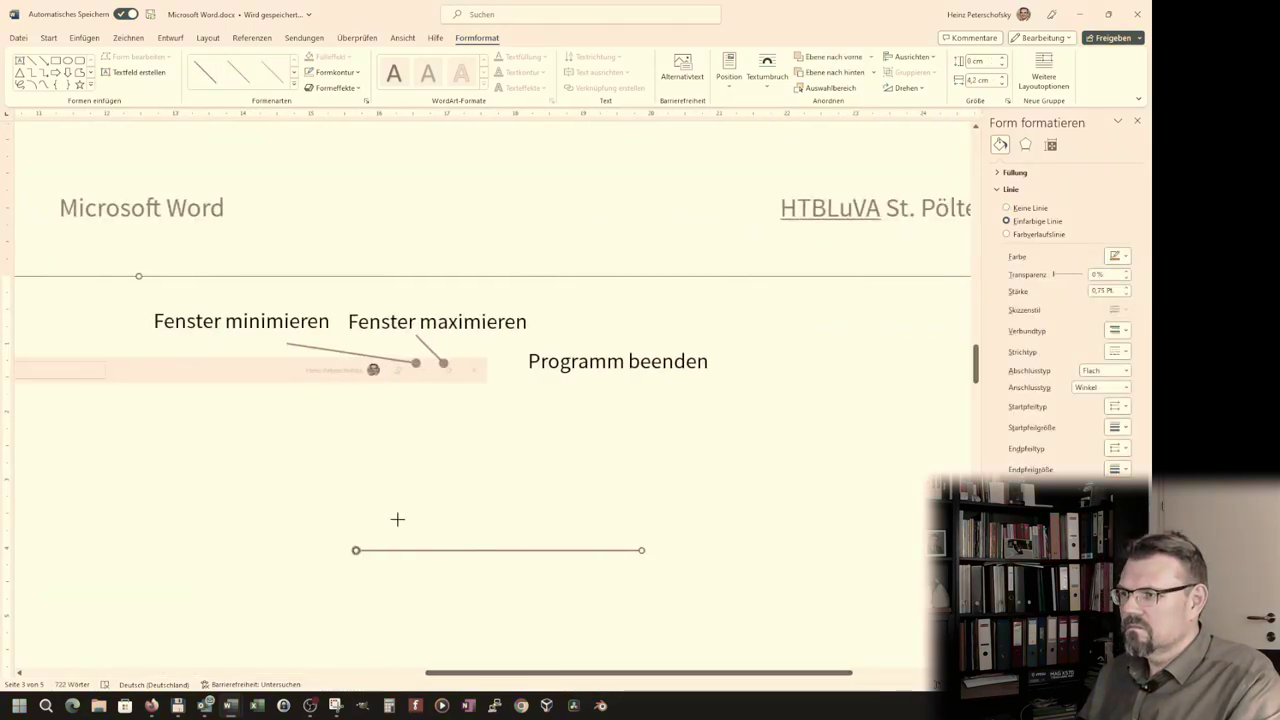
drag(356, 549, 471, 350)
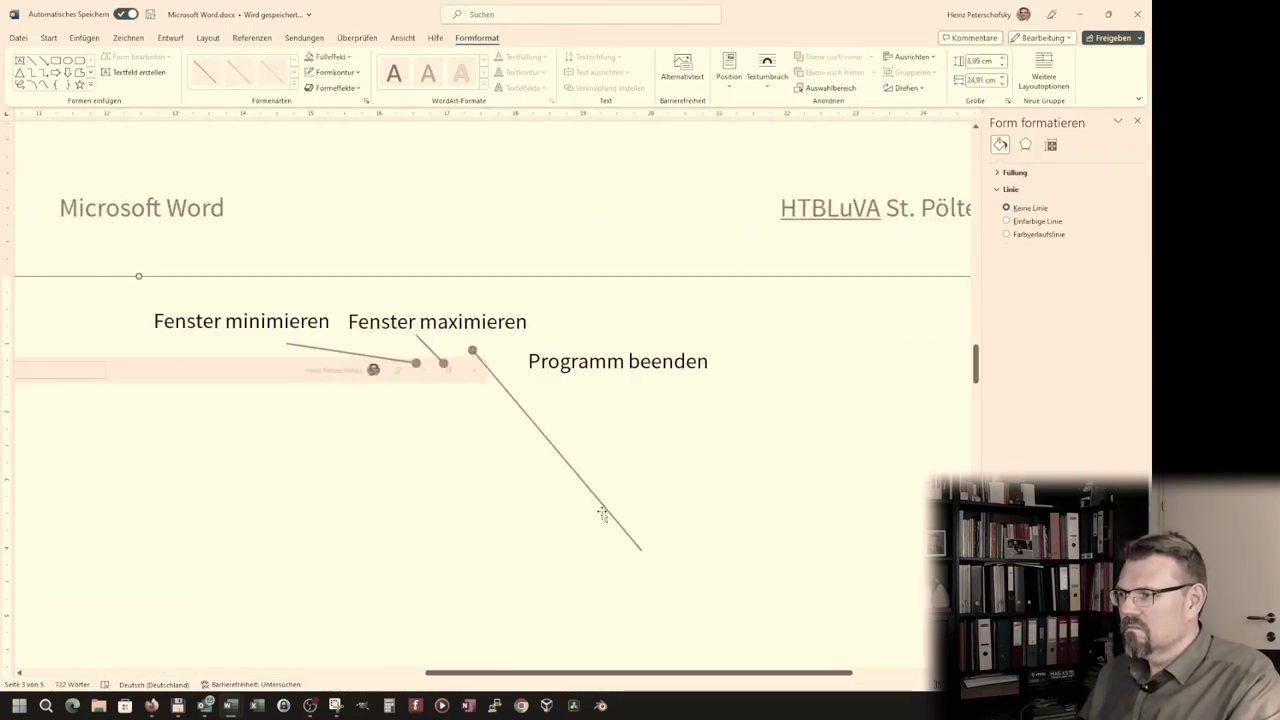
mouse_move(641, 549)
mouse_down()
mouse_move(522, 357)
mouse_move(487, 369)
mouse_up()
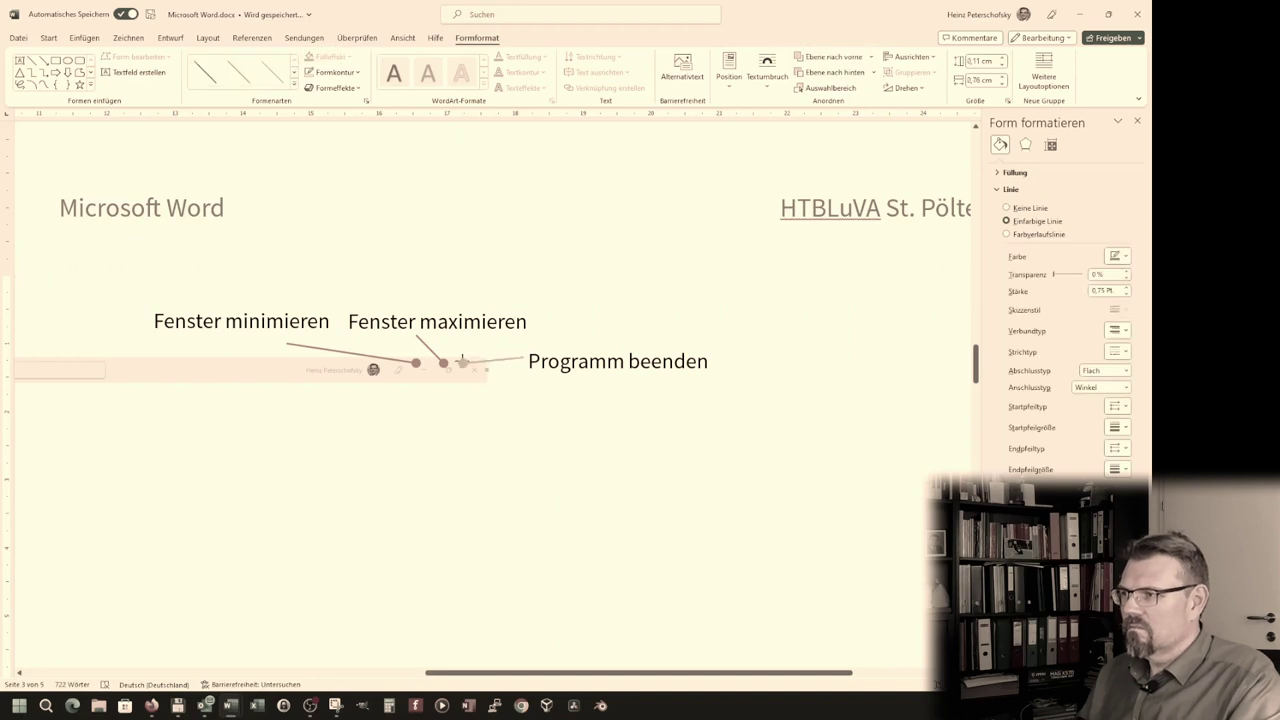
click(462, 360)
- Crop the title-bar drawing canvas to about 2.09 cm high
scroll(377, 403, down, 1)
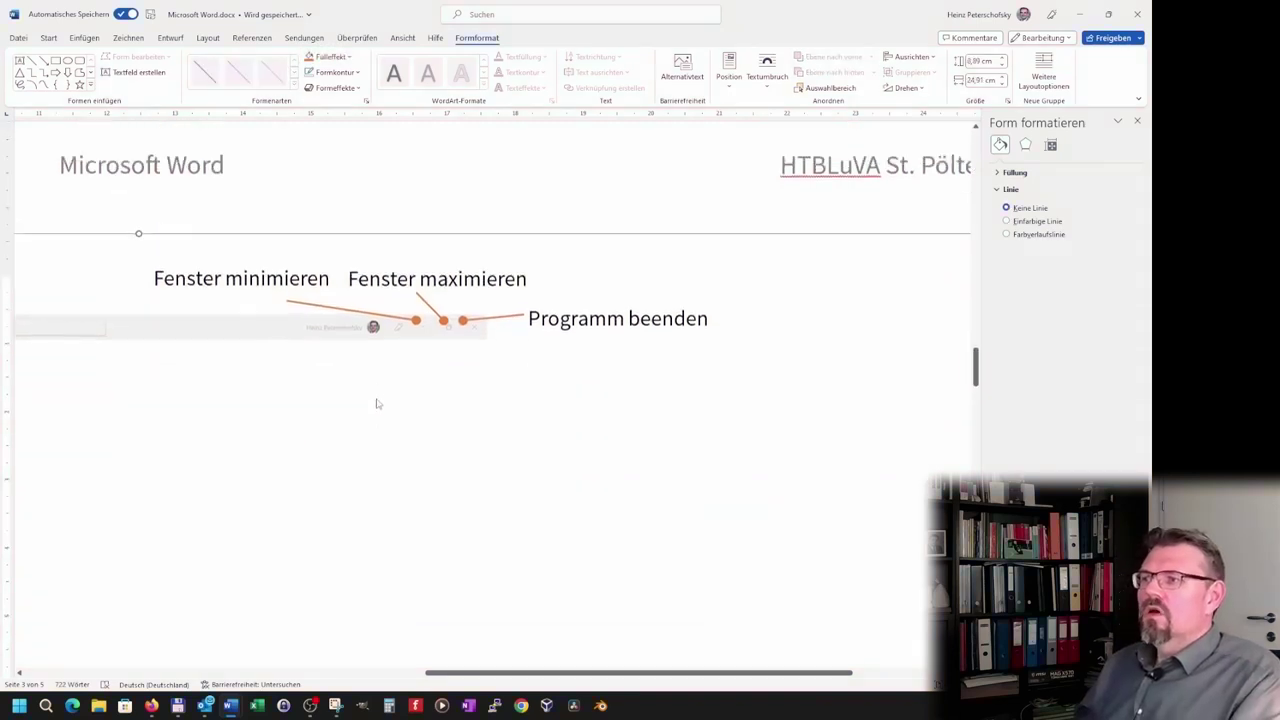
scroll(377, 403, up, 5)
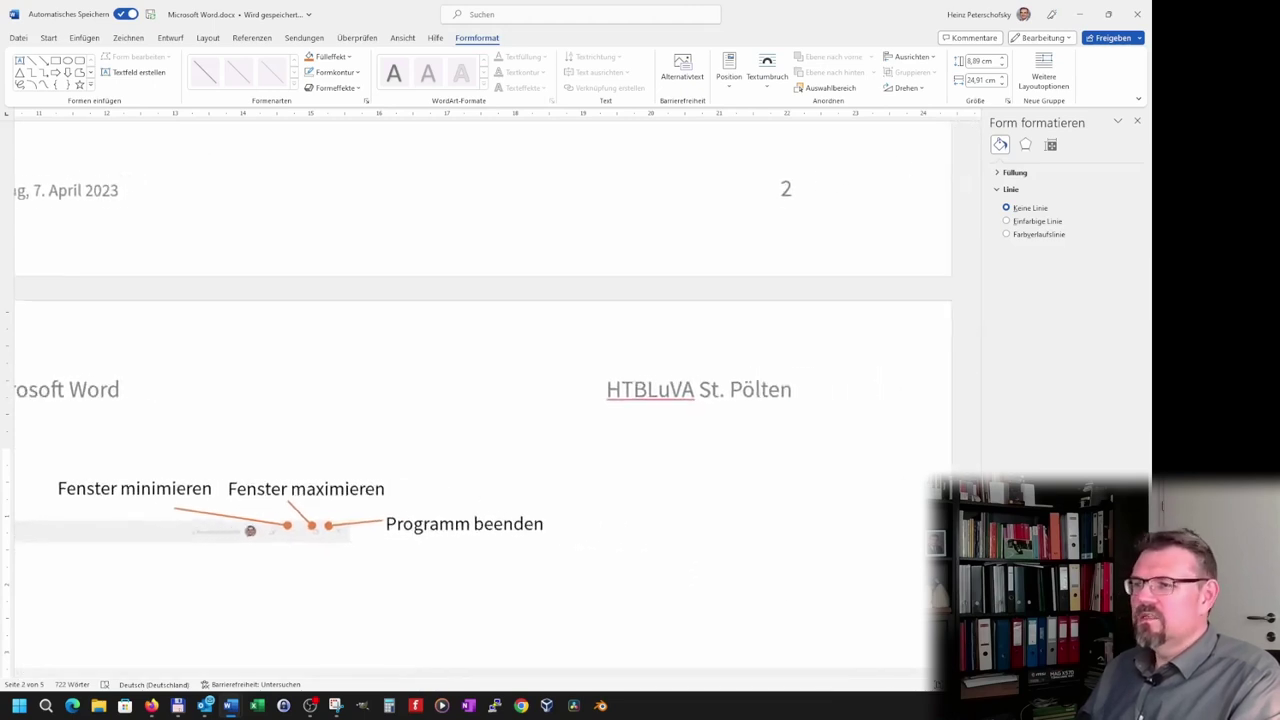
click(468, 640)
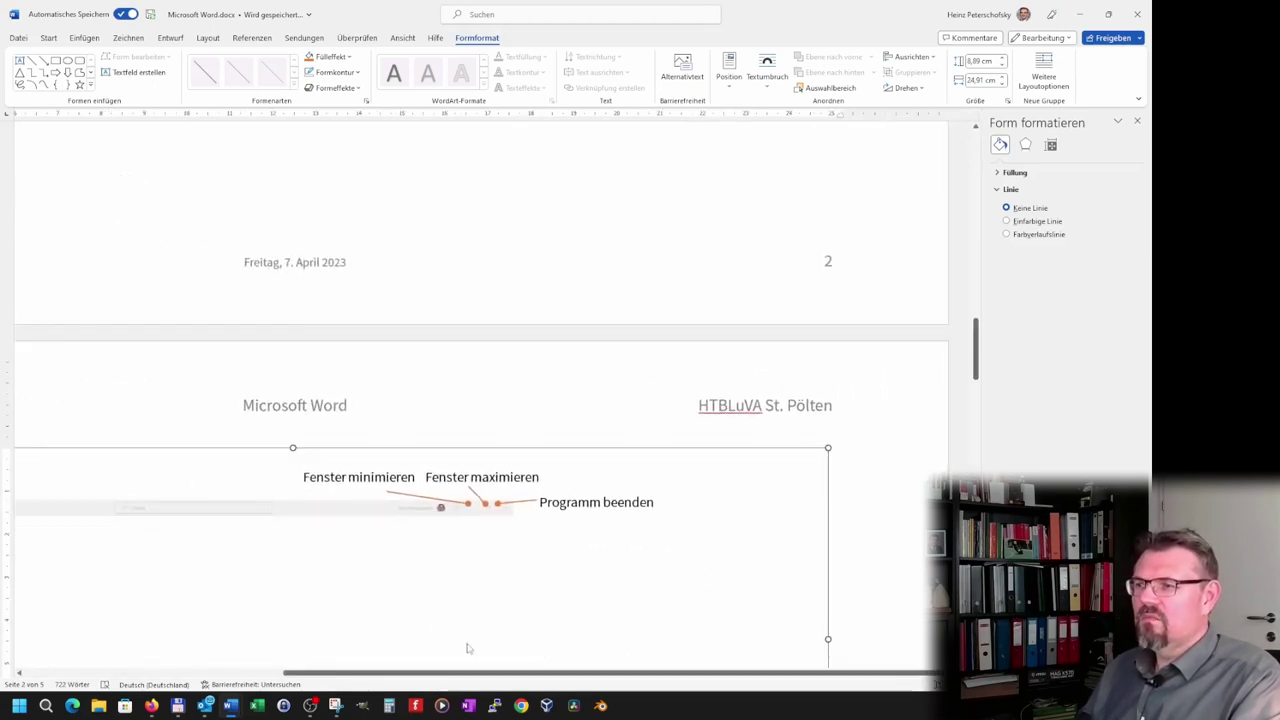
scroll(450, 620, down, 5)
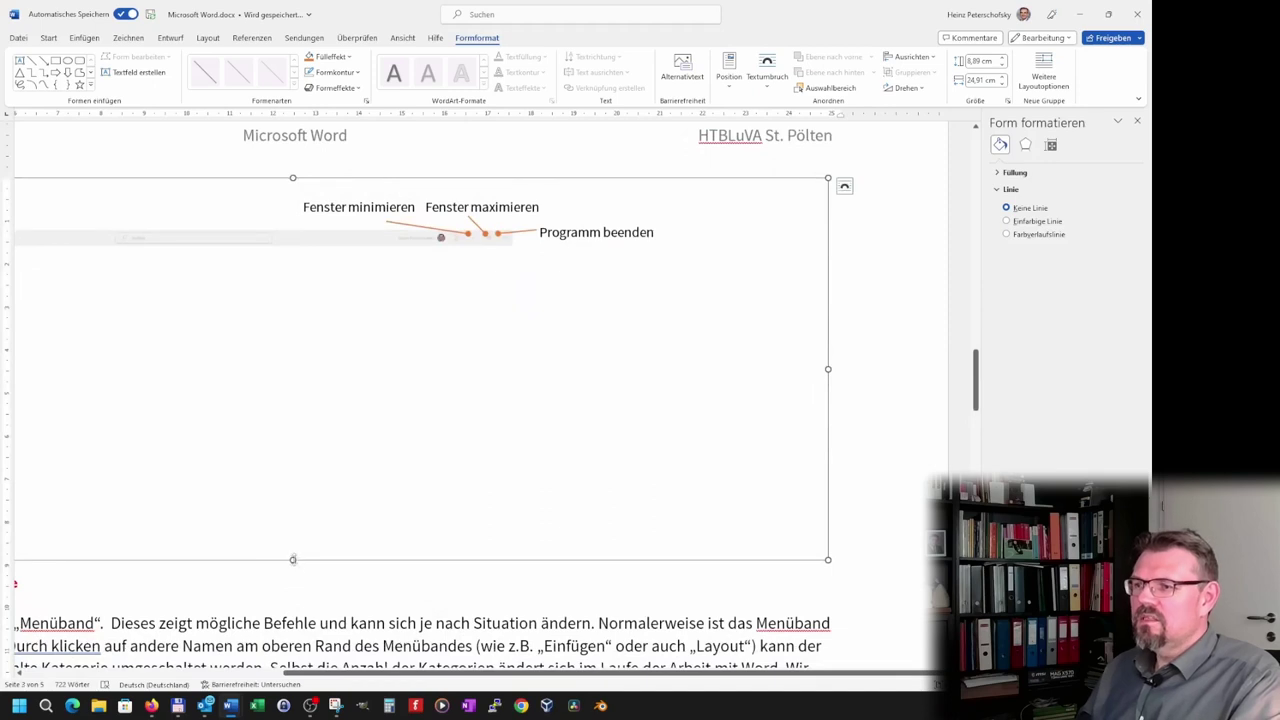
drag(293, 560, 320, 268)
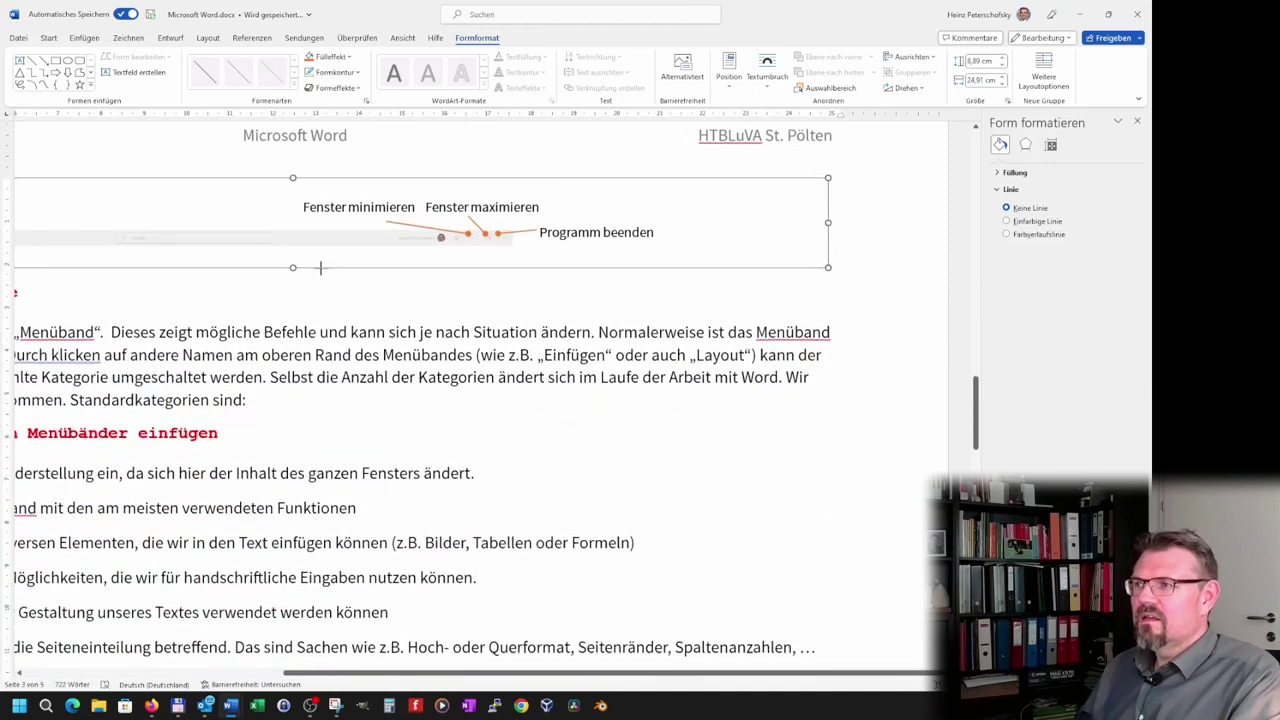
- Apply a text-wrapping option from the drawing's Layout Options
scroll(358, 408, up, 3)
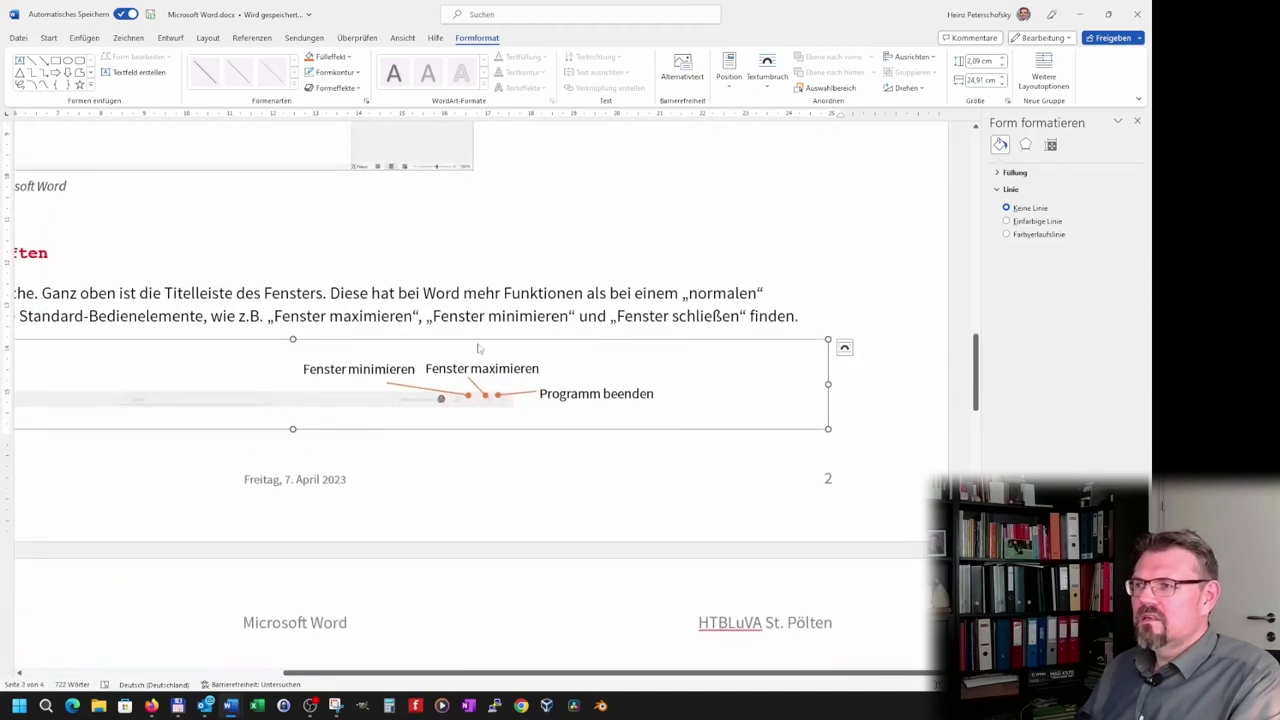
click(844, 347)
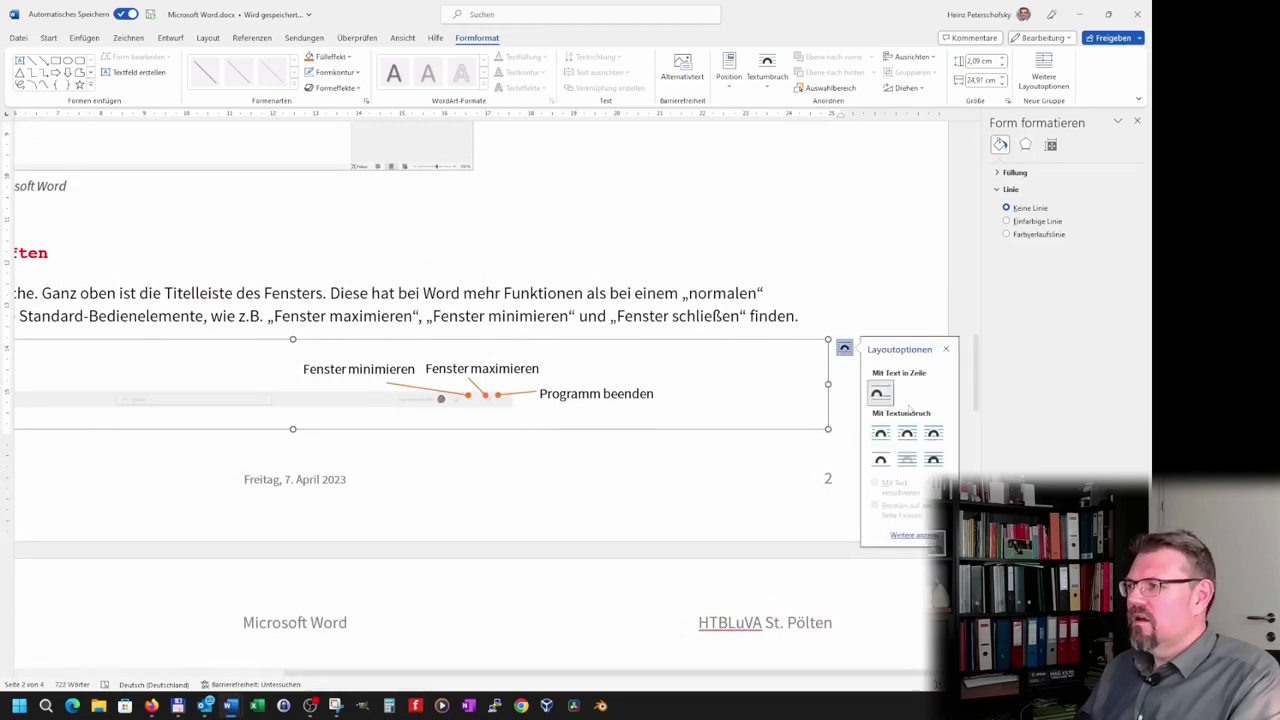
click(880, 459)
- Move the title-bar drawing to the top of page 3
scroll(463, 520, down, 5)
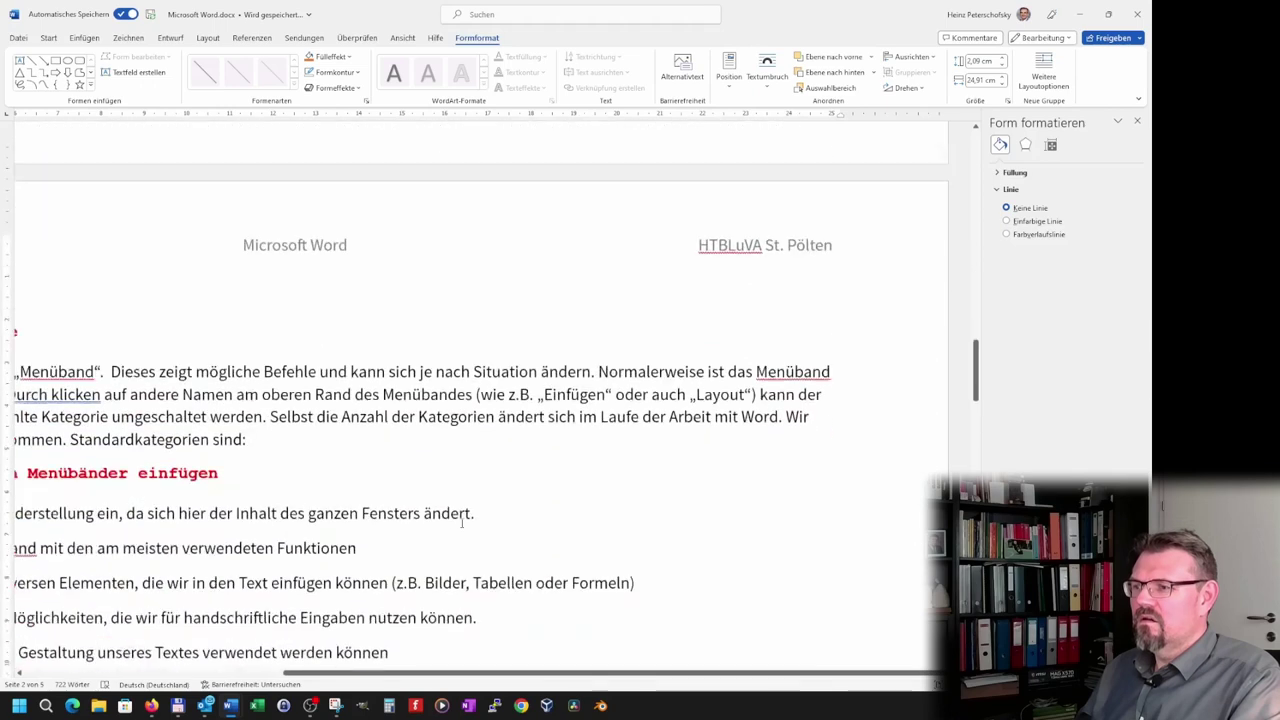
scroll(461, 512, up, 2)
scroll(461, 512, down, 2)
scroll(460, 500, up, 2)
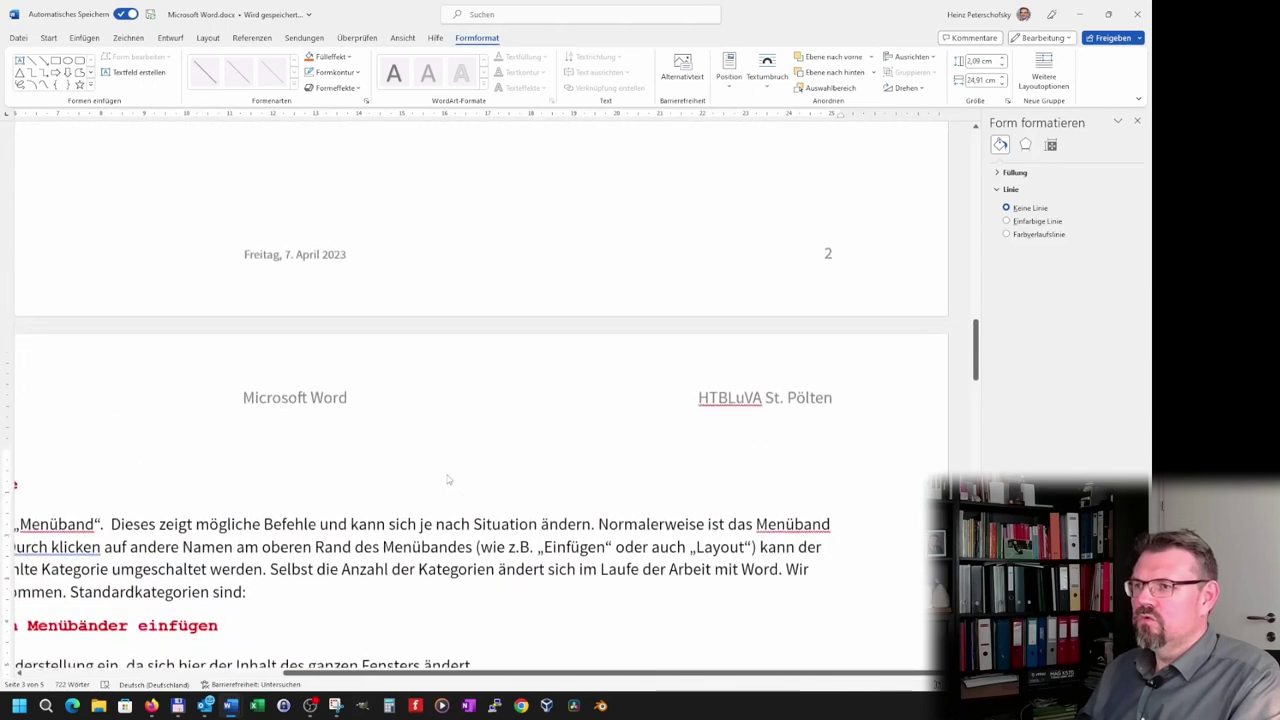
ctrl+scroll(450, 485, down, 5)
scroll(465, 420, up, 2)
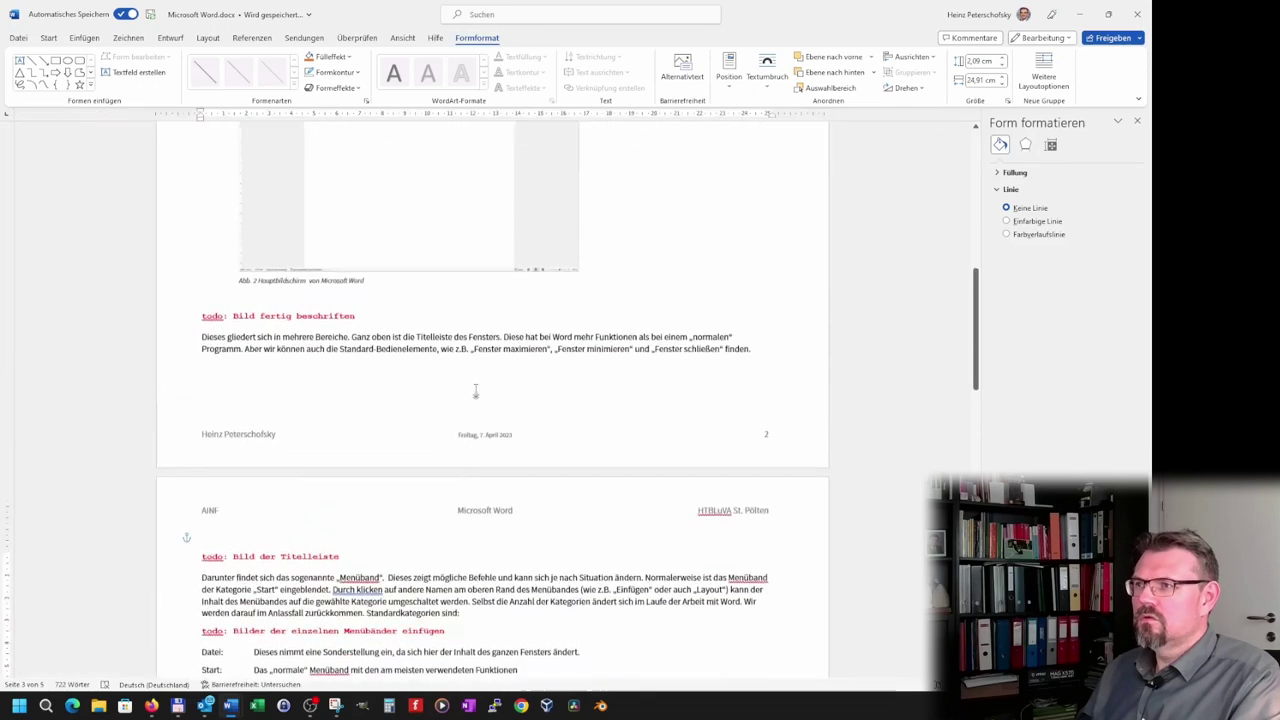
scroll(474, 395, up, 1)
scroll(478, 398, down, 4)
scroll(478, 398, down, 3)
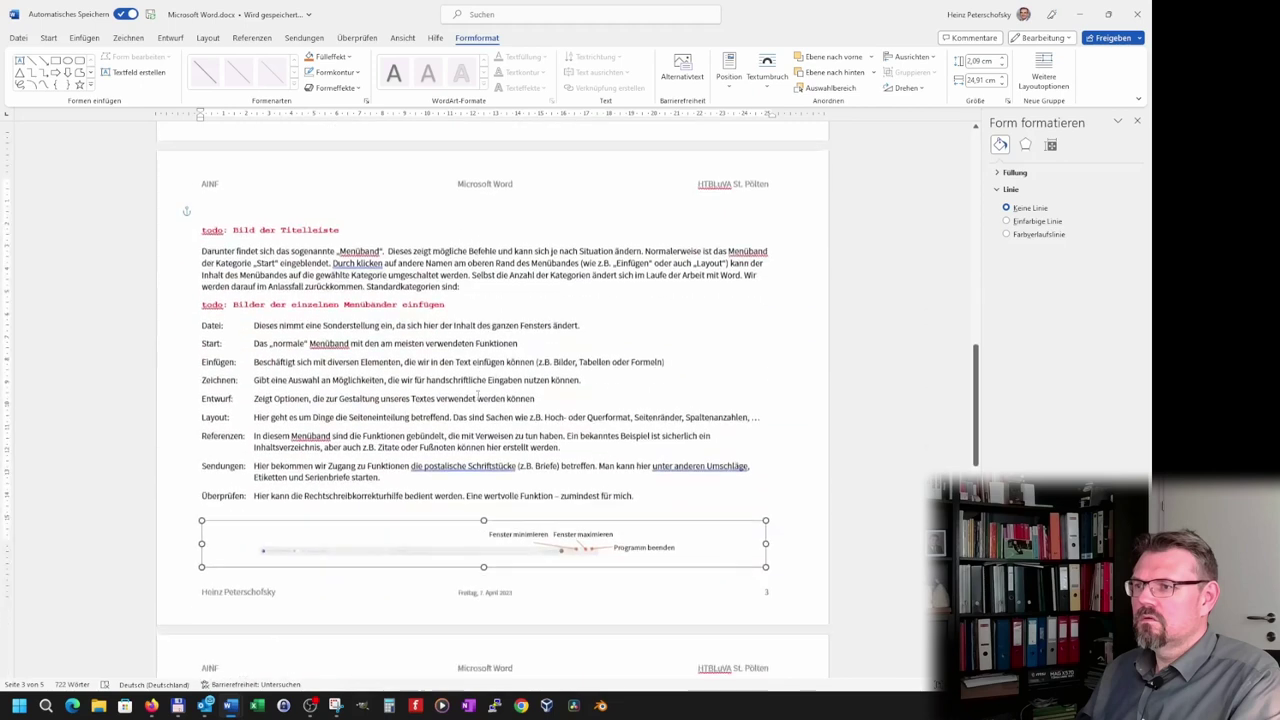
scroll(728, 493, down, 2)
drag(695, 490, 694, 179)
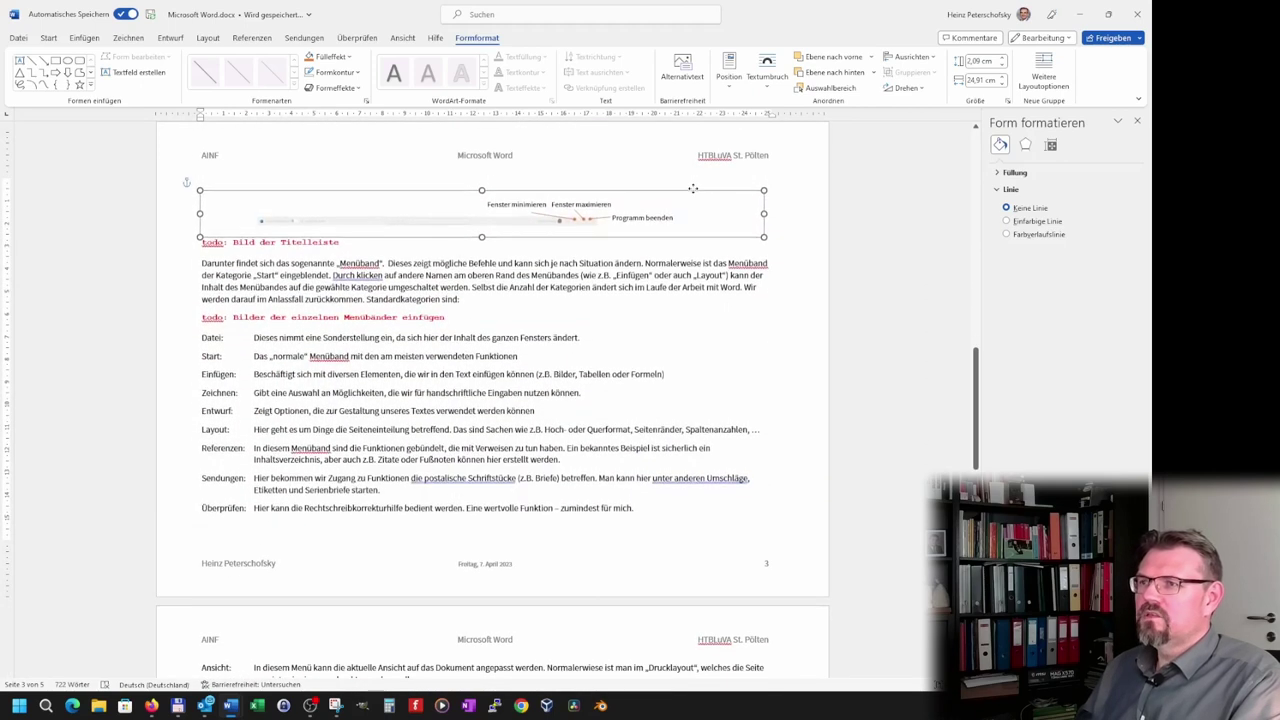
drag(694, 179, 694, 172)
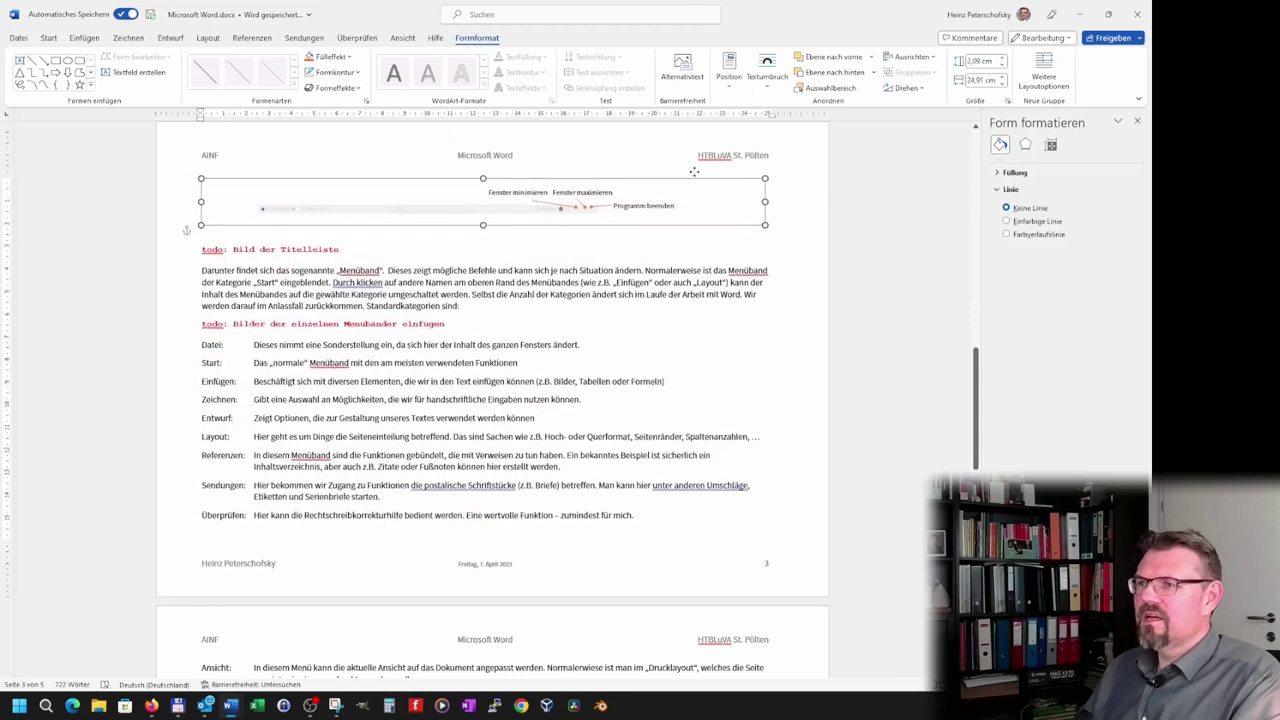
- Drop the drawing on page 2 below the 'Dieses gliedert sich…' paragraph
click(661, 316)
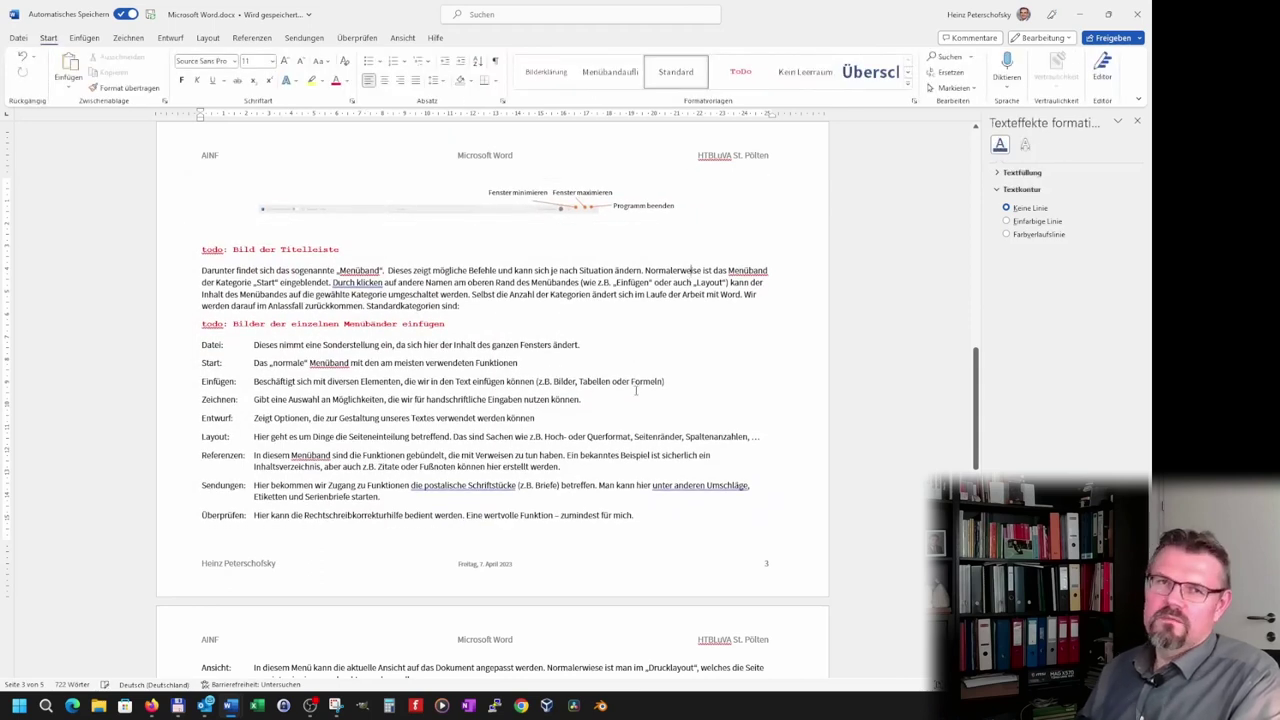
click(667, 181)
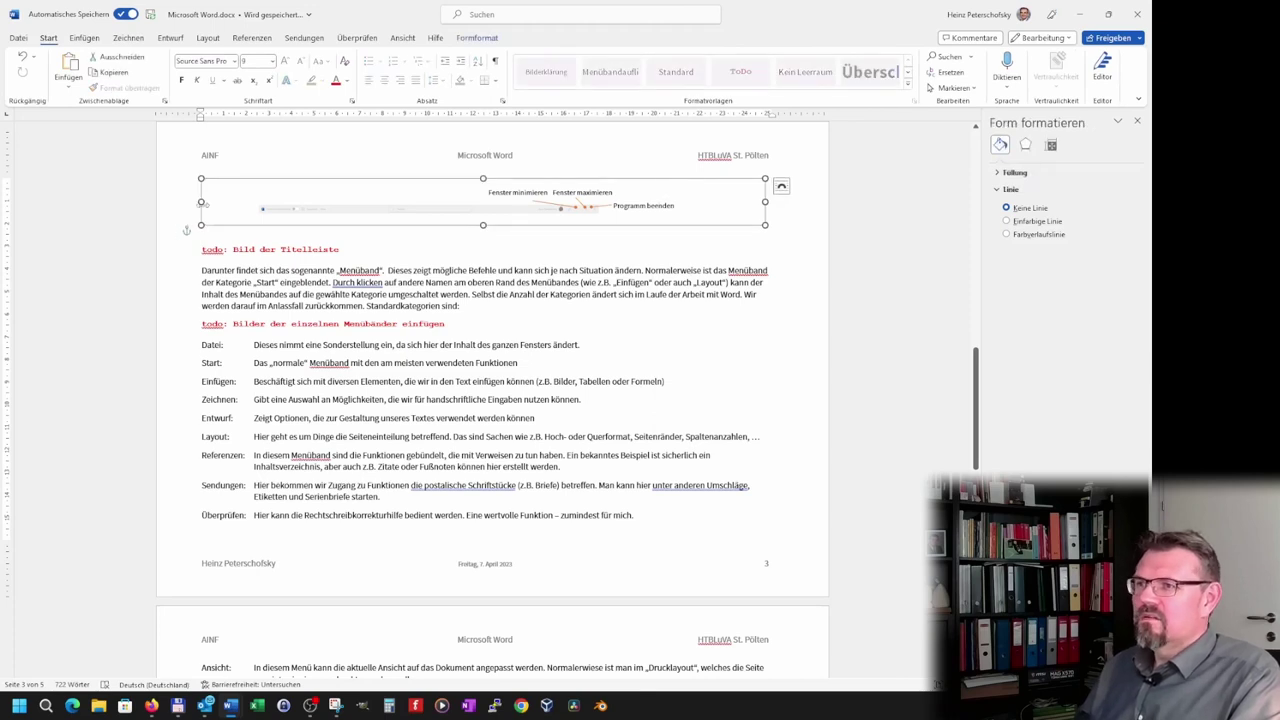
drag(201, 203, 252, 203)
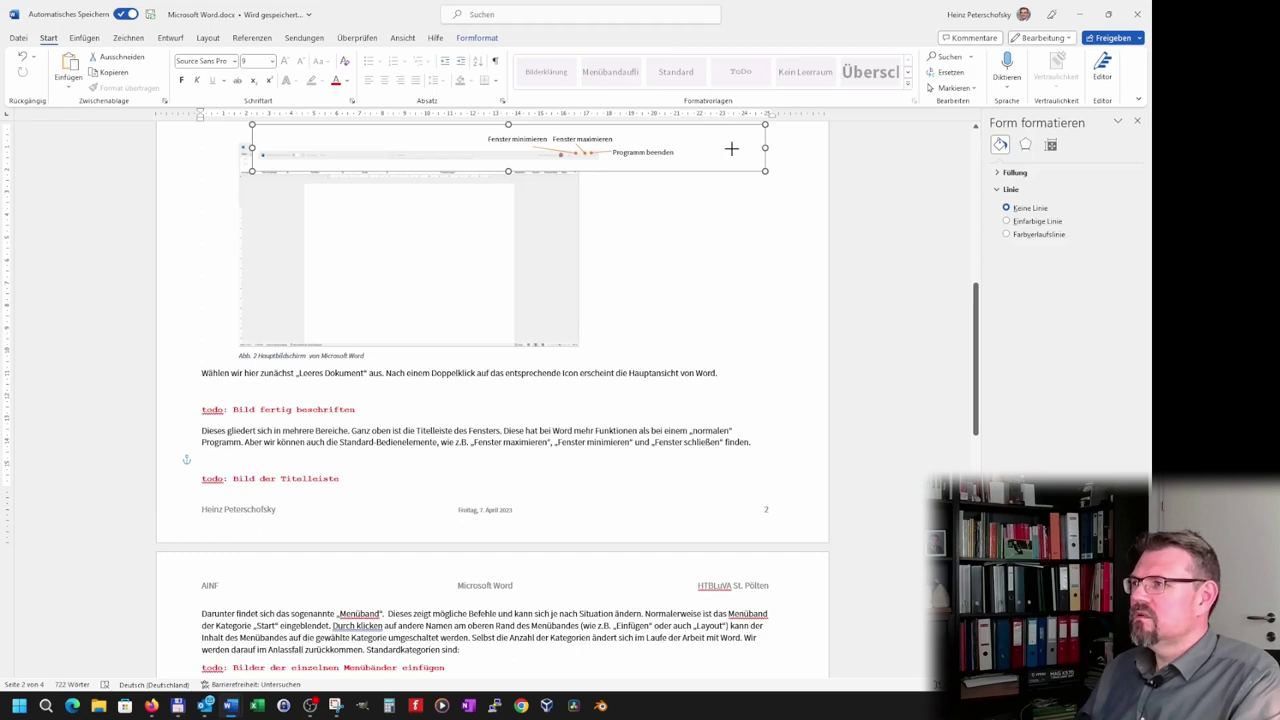
mouse_move(626, 171)
mouse_down()
mouse_move(586, 486)
mouse_move(610, 482)
mouse_up()
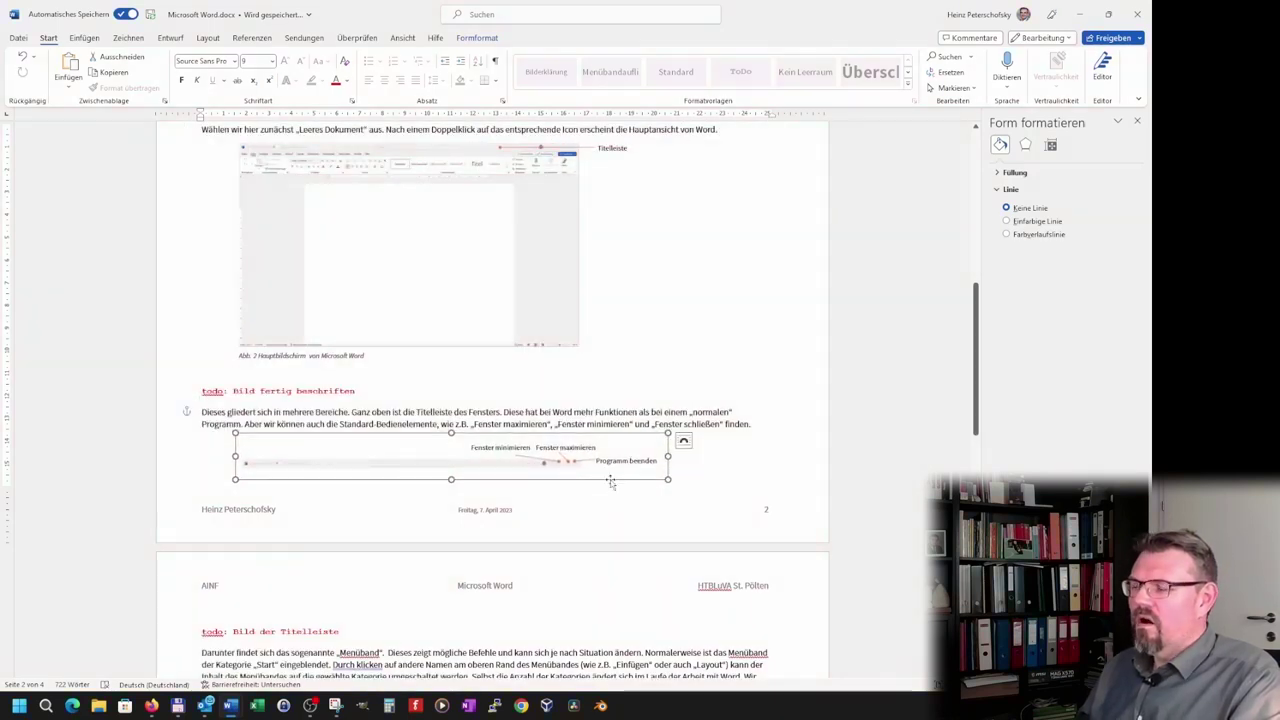
- Insert the caption 'Abb. 3 Die Titelleiste von Word' on the drawing through Referenzen
click(245, 38)
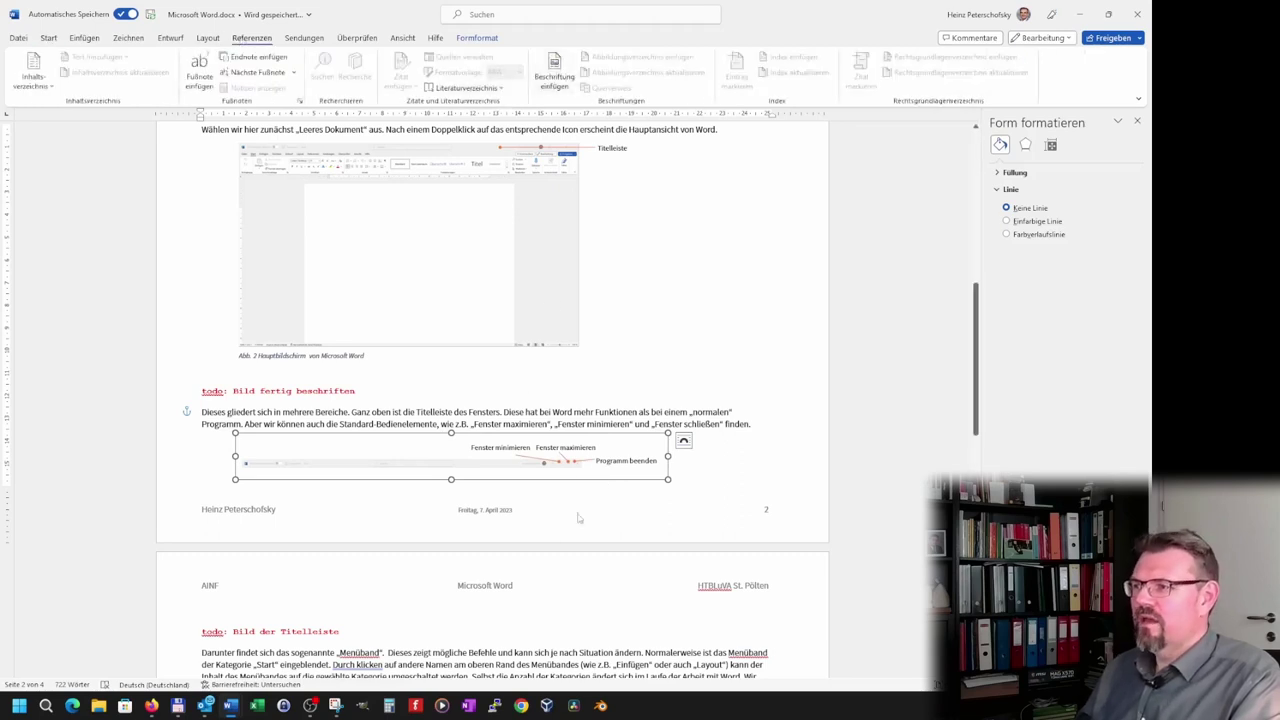
right_click(583, 479)
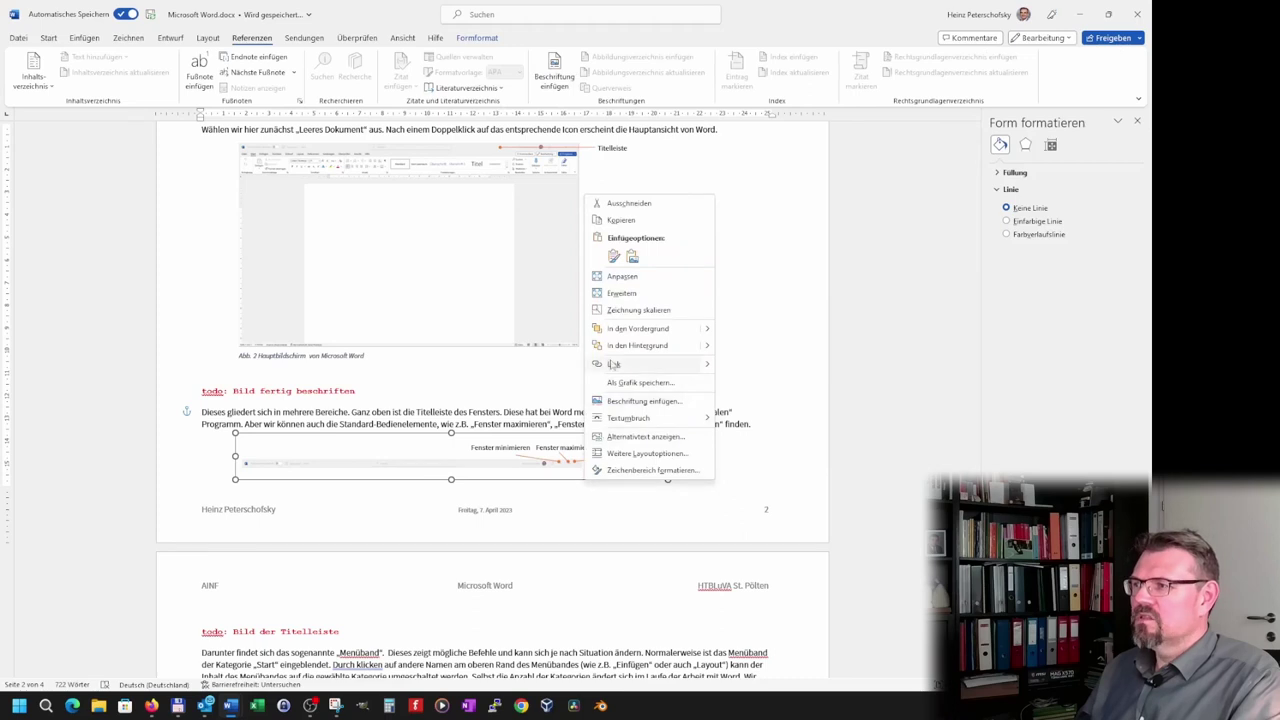
click(618, 403)
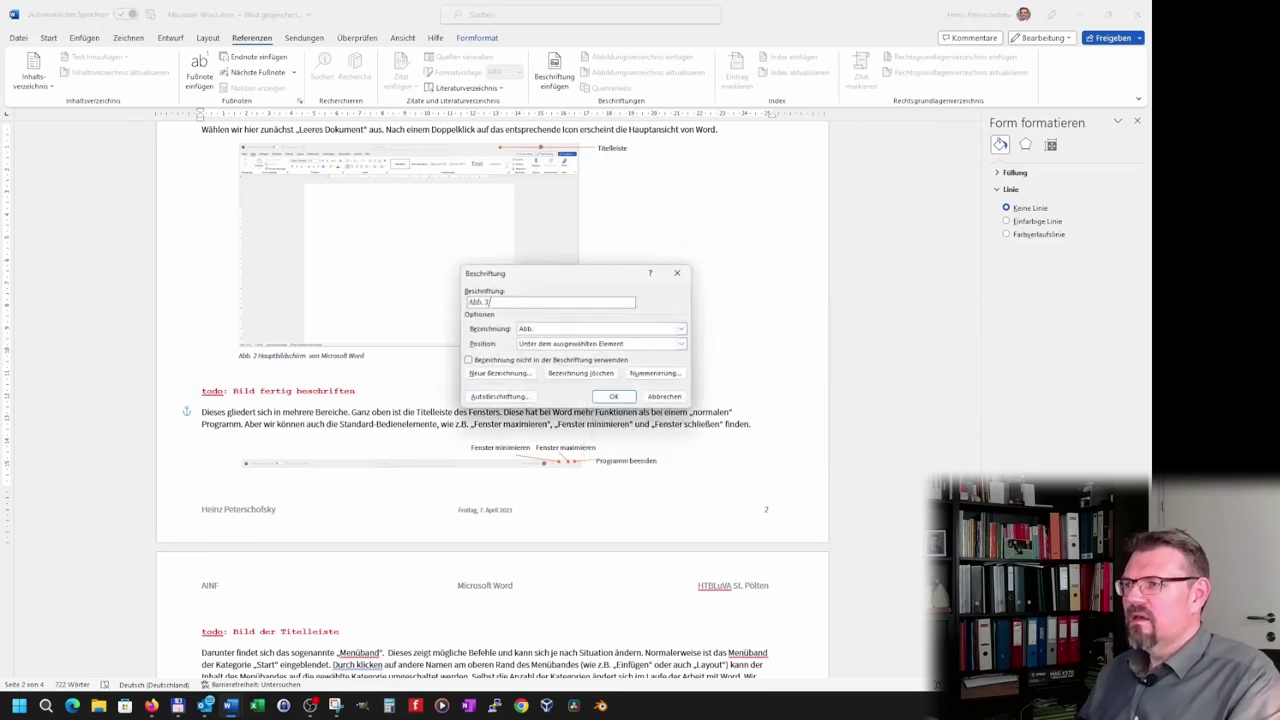
text(Die)
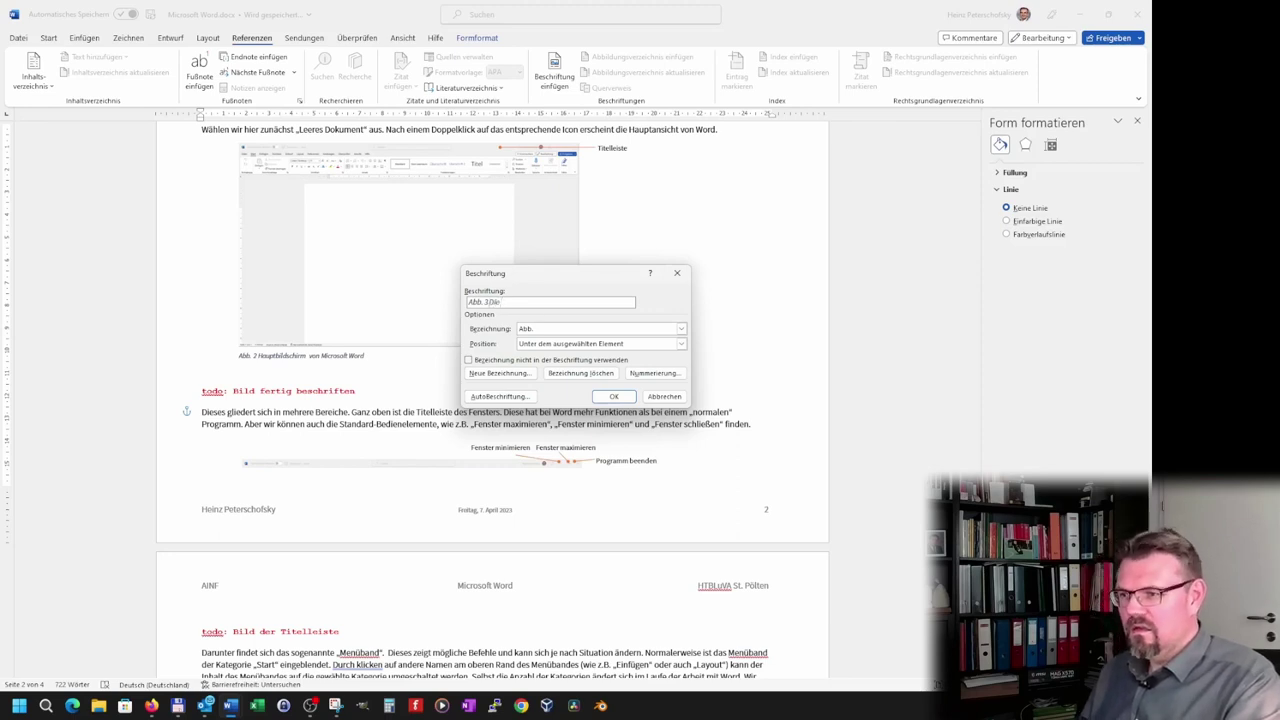
text( Titelleiste von W)
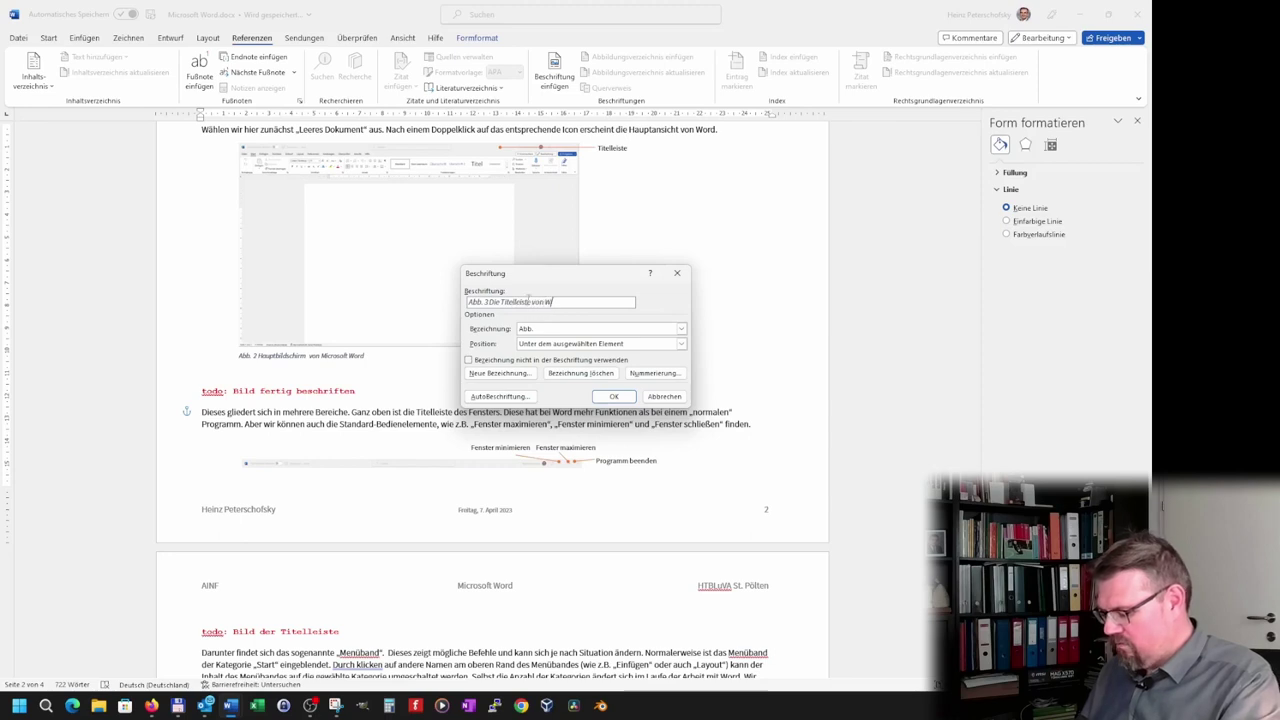
text(ord)
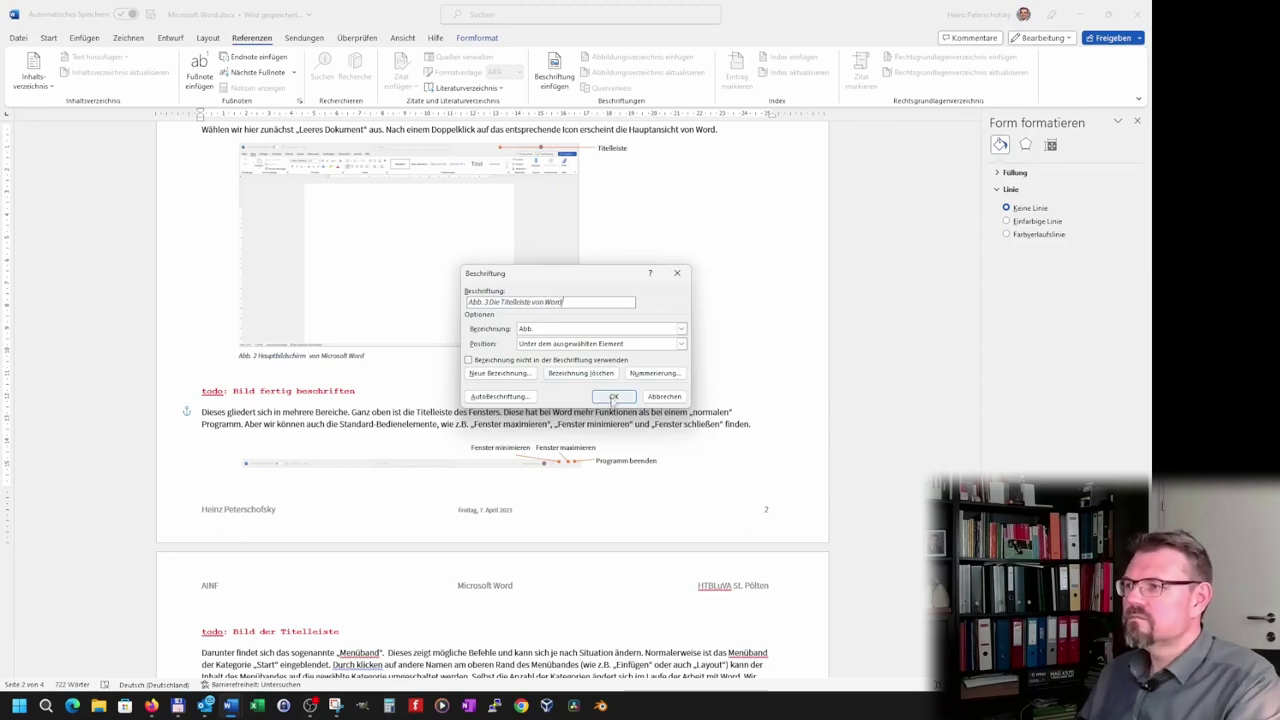
click(614, 396)
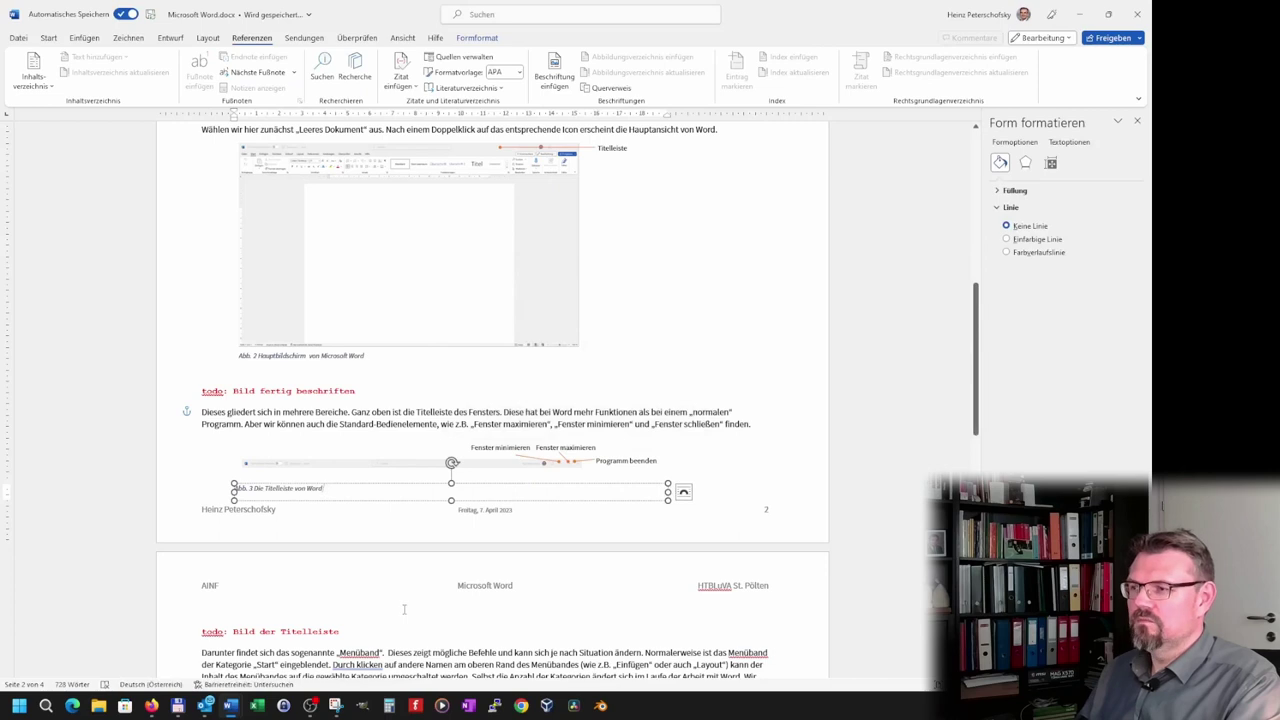
- Take the separate caption box out of the page text
click(372, 485)
shift+click(652, 460)
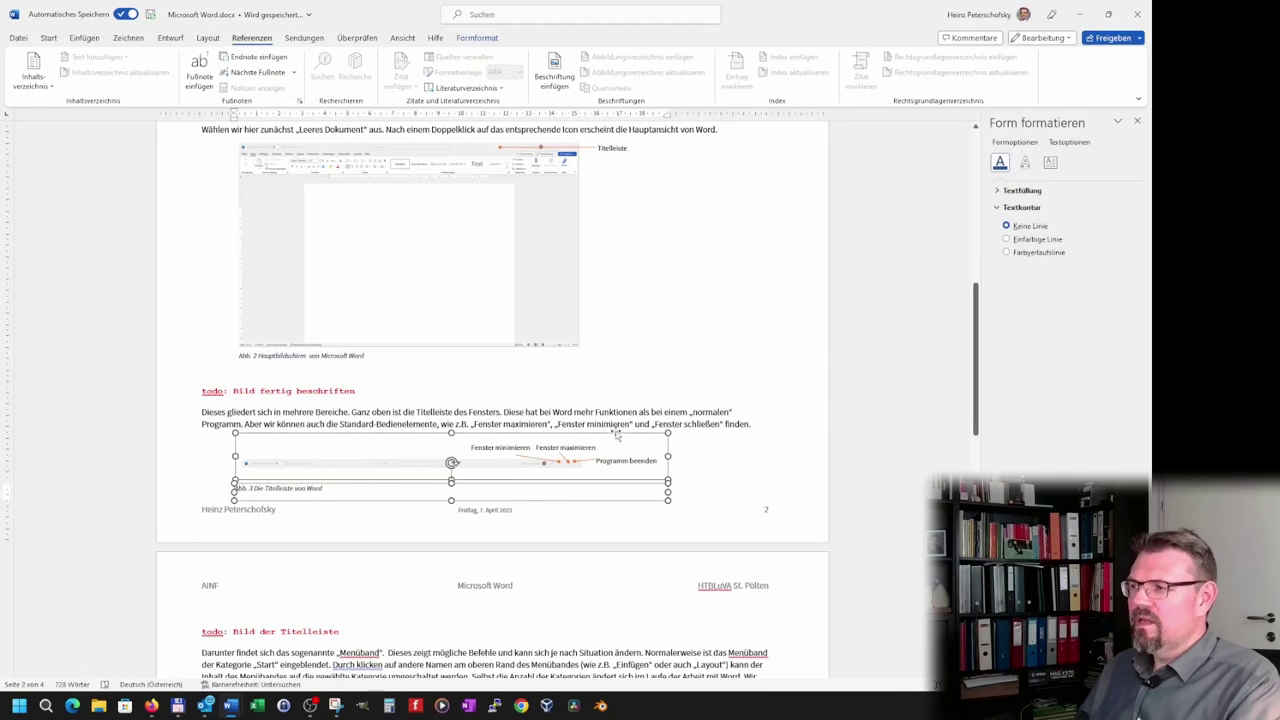
right_click(617, 435)
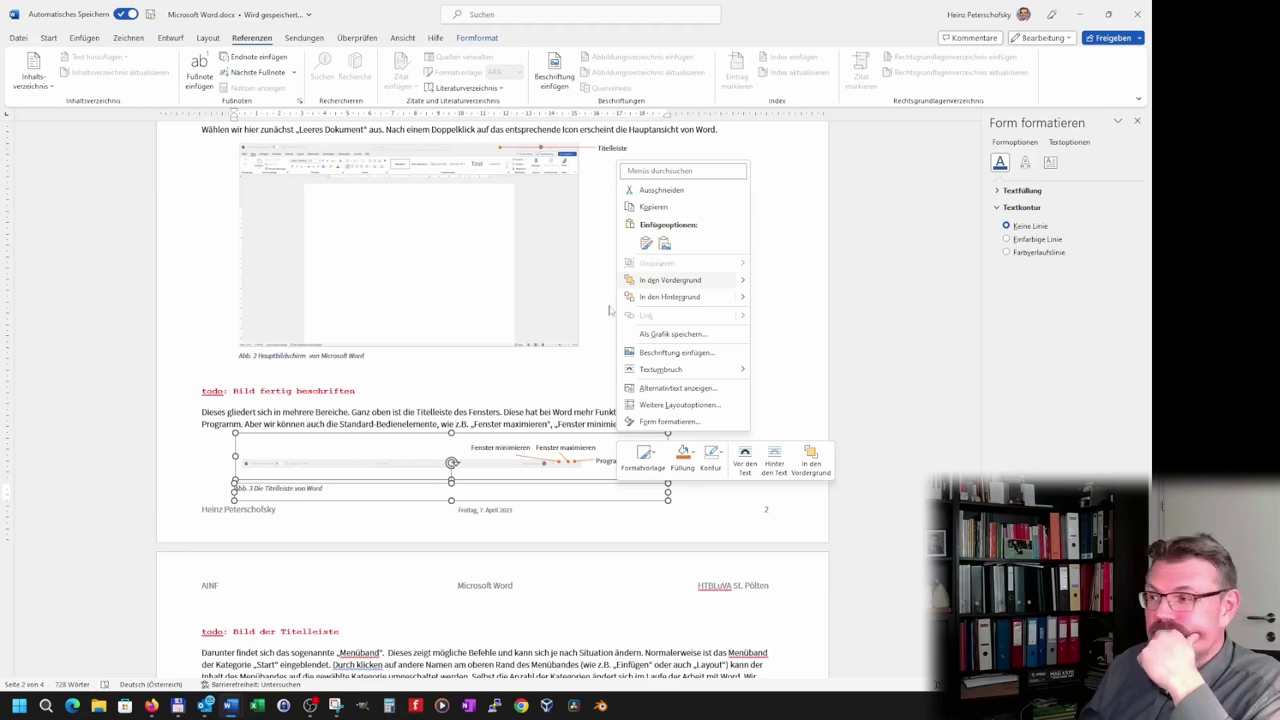
click(575, 524)
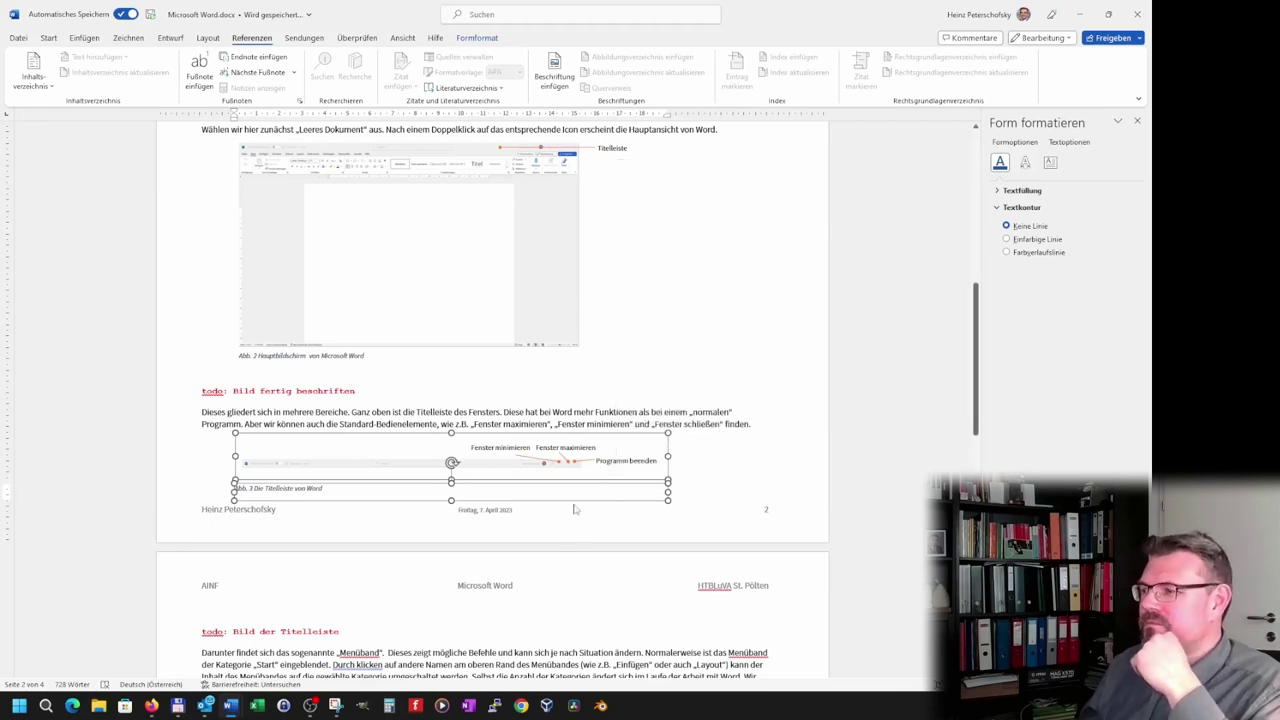
click(521, 501)
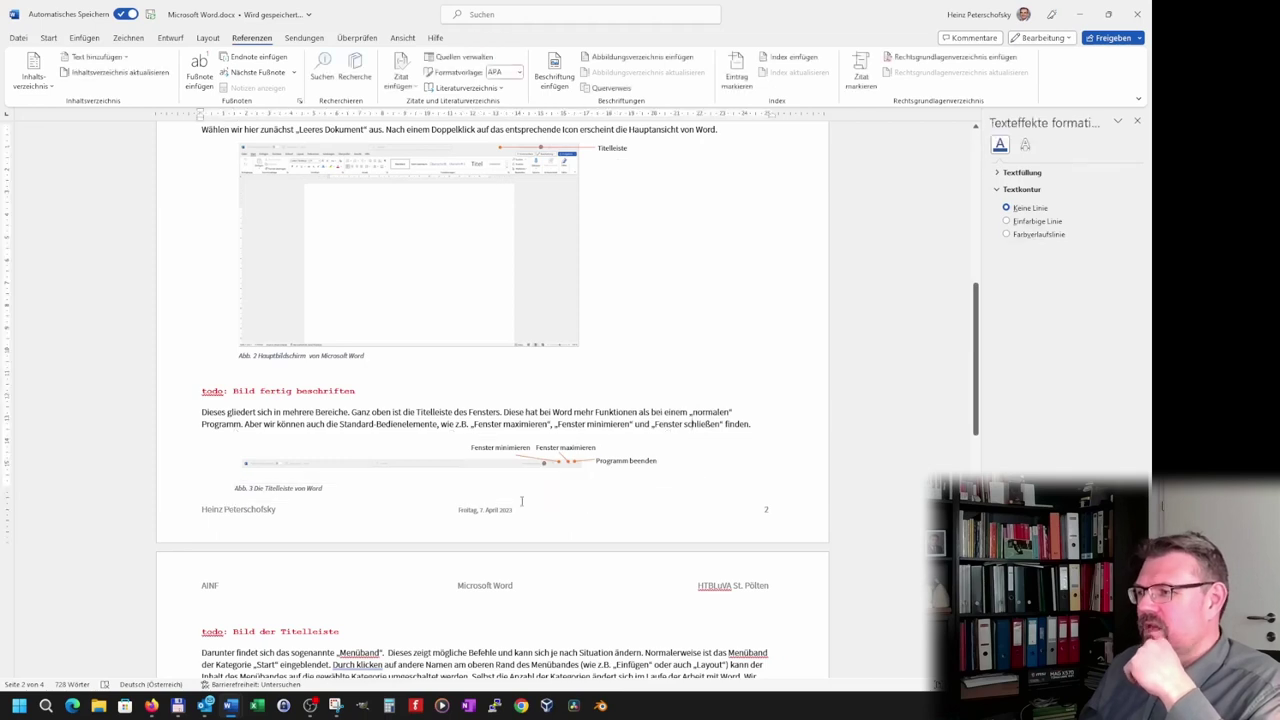
click(504, 489)
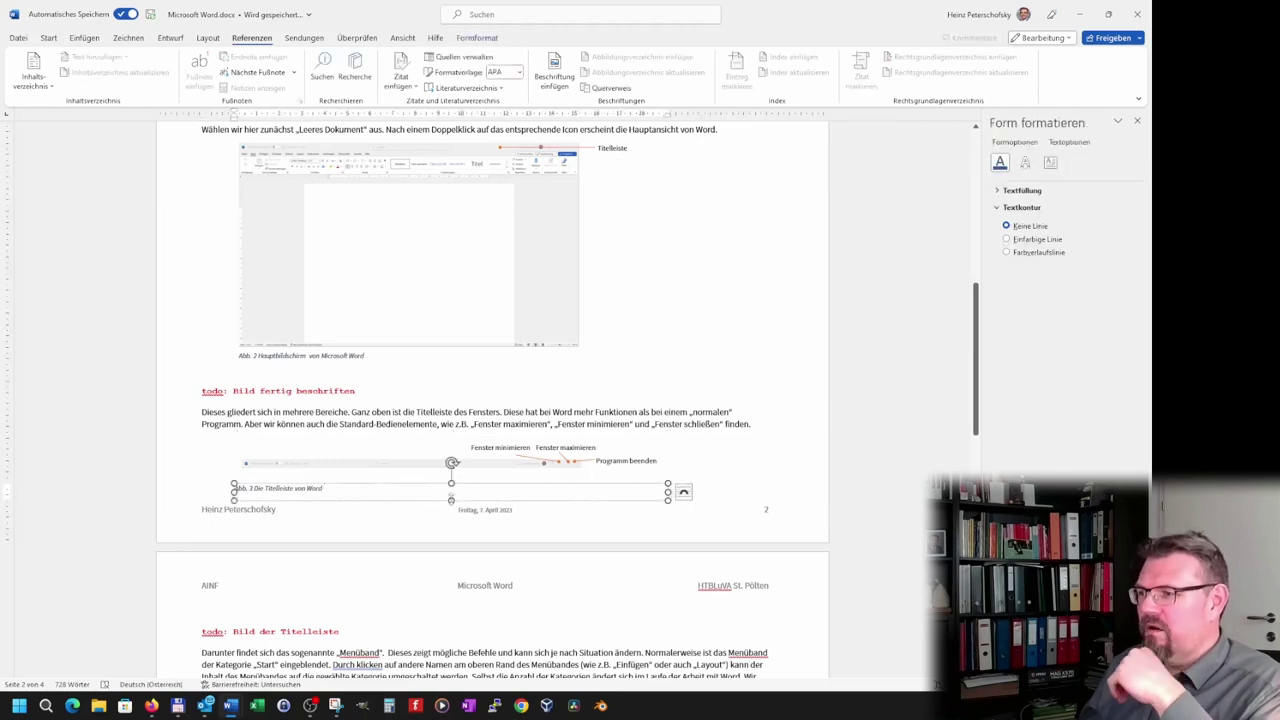
key(ctrl+a)
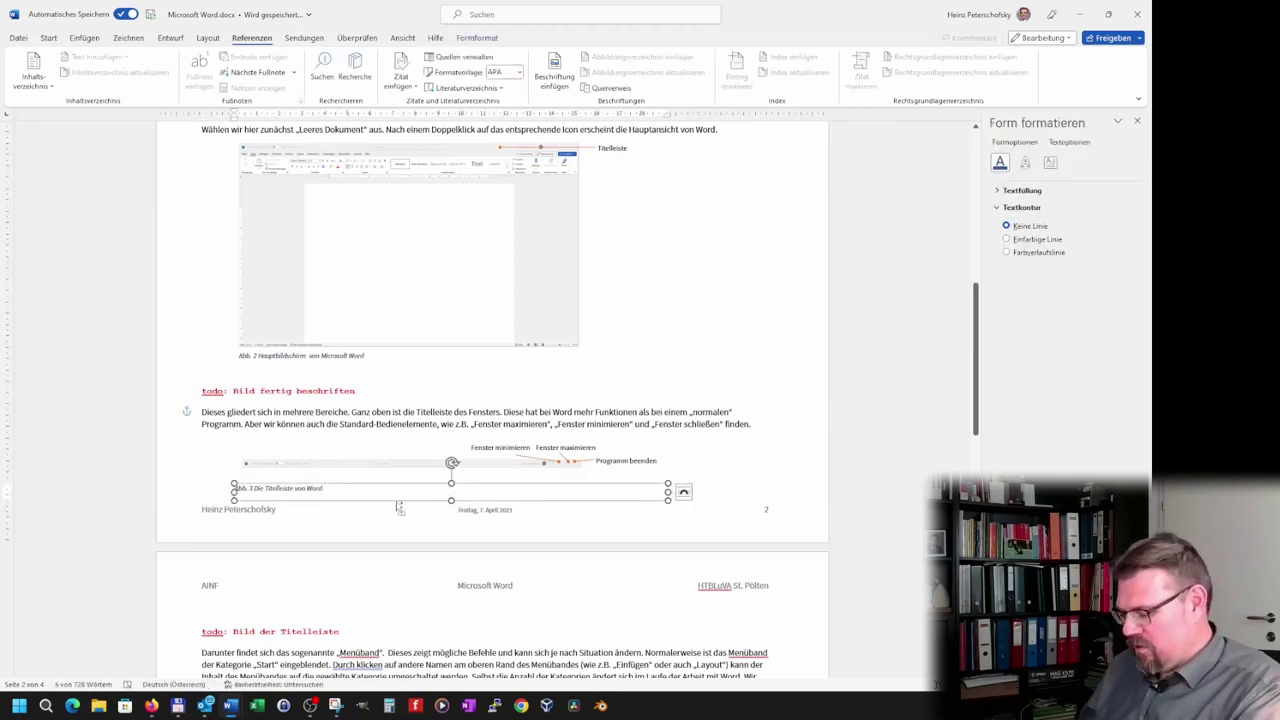
key(Delete)
- Enlarge the drawing canvas and place the caption beneath the title-bar image inside it
click(449, 470)
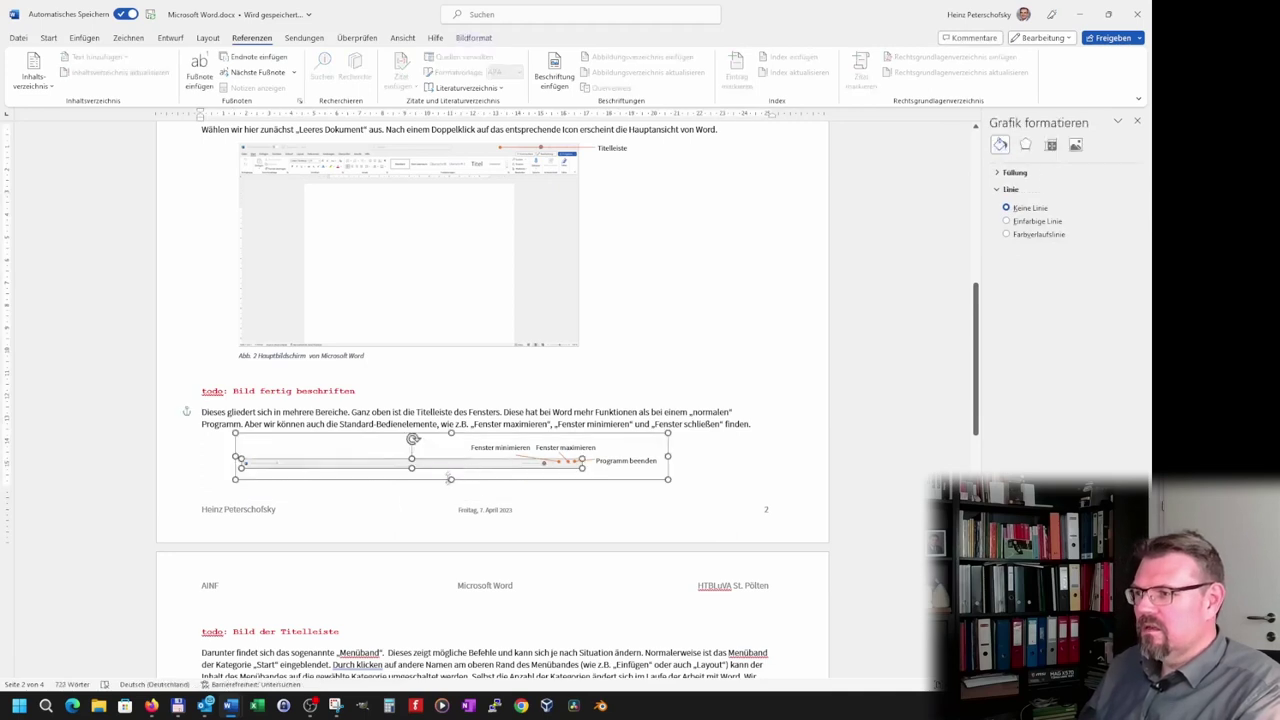
drag(451, 480, 440, 494)
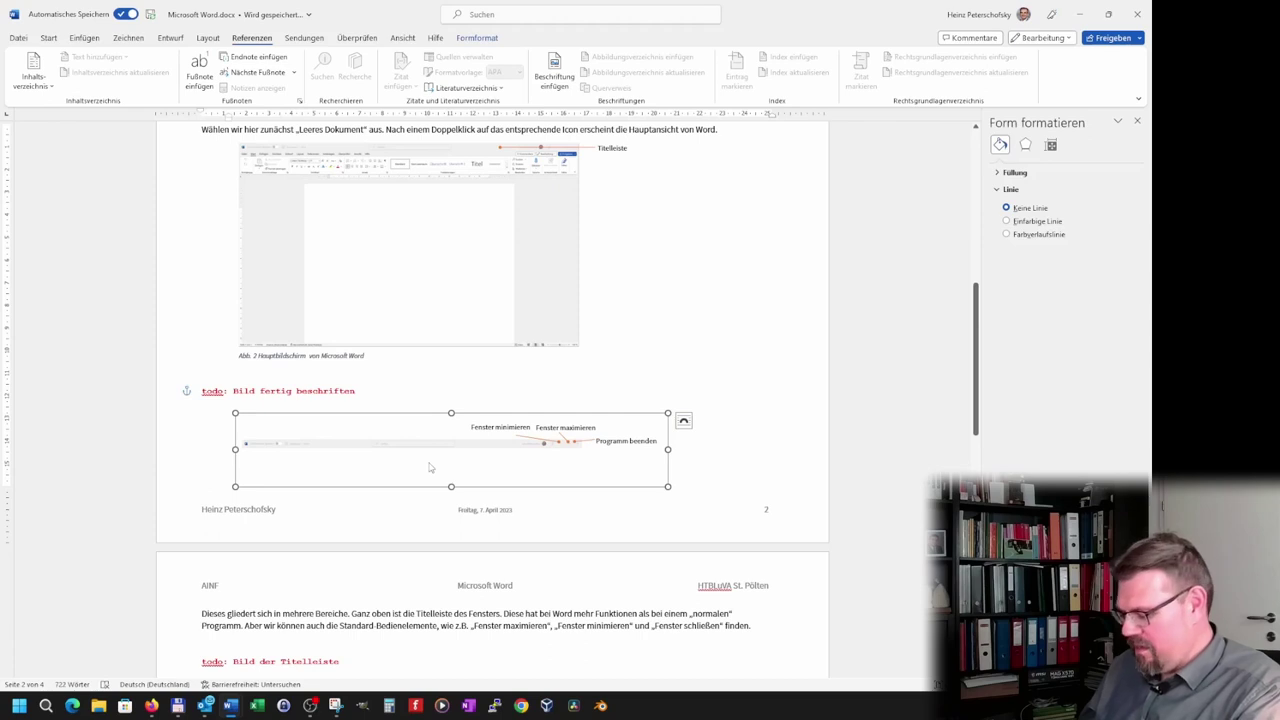
key(ctrl+z)
key(ctrl+z)
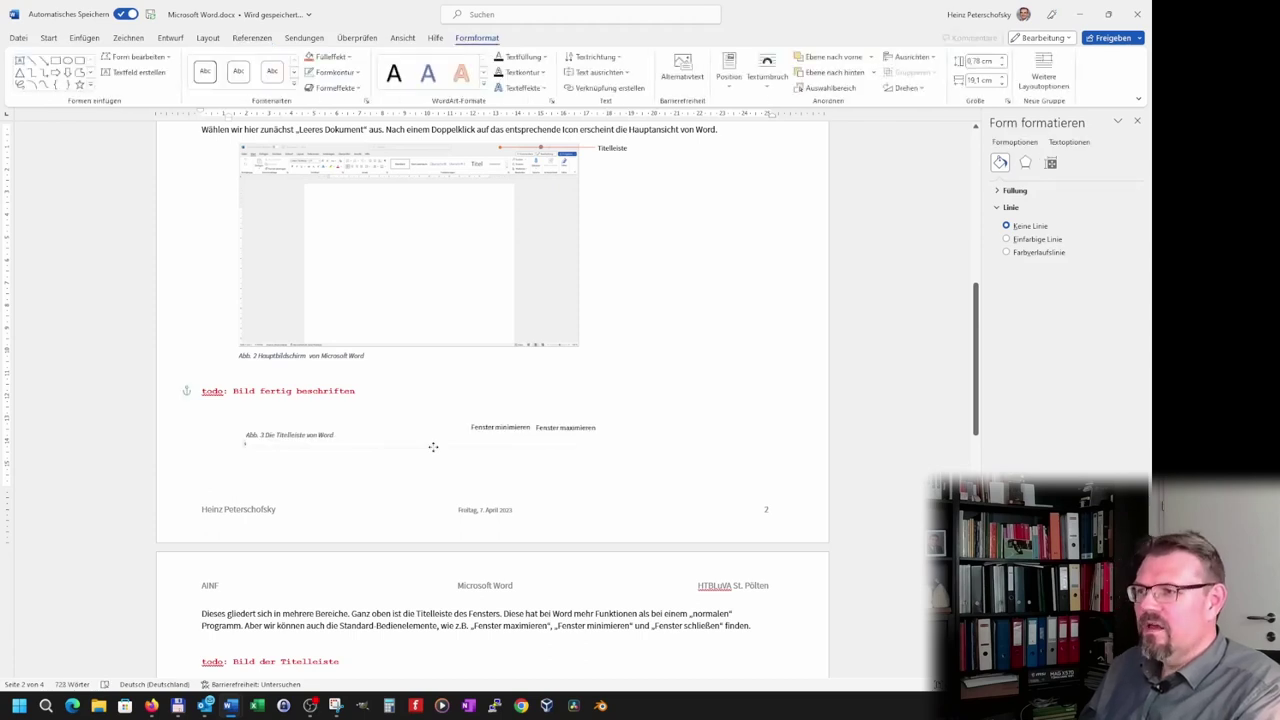
drag(435, 476, 432, 473)
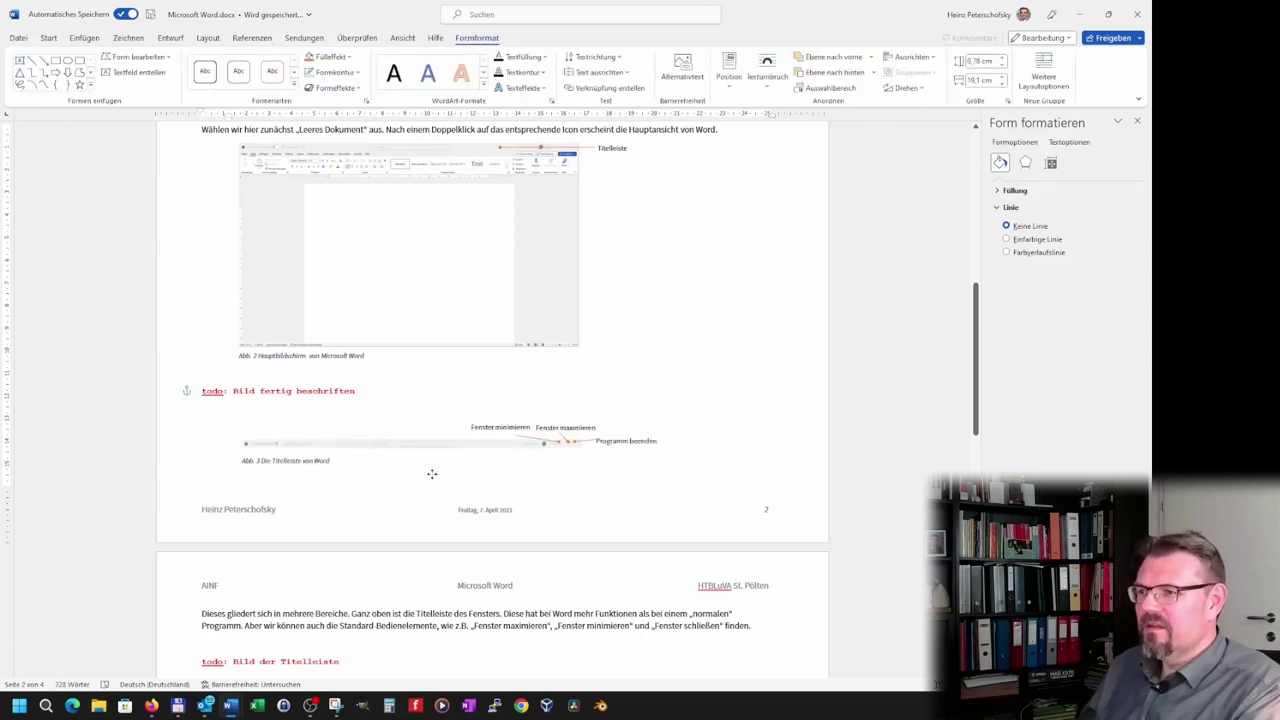
- Move the combined figure-and-caption block to the top of page 3
click(448, 590)
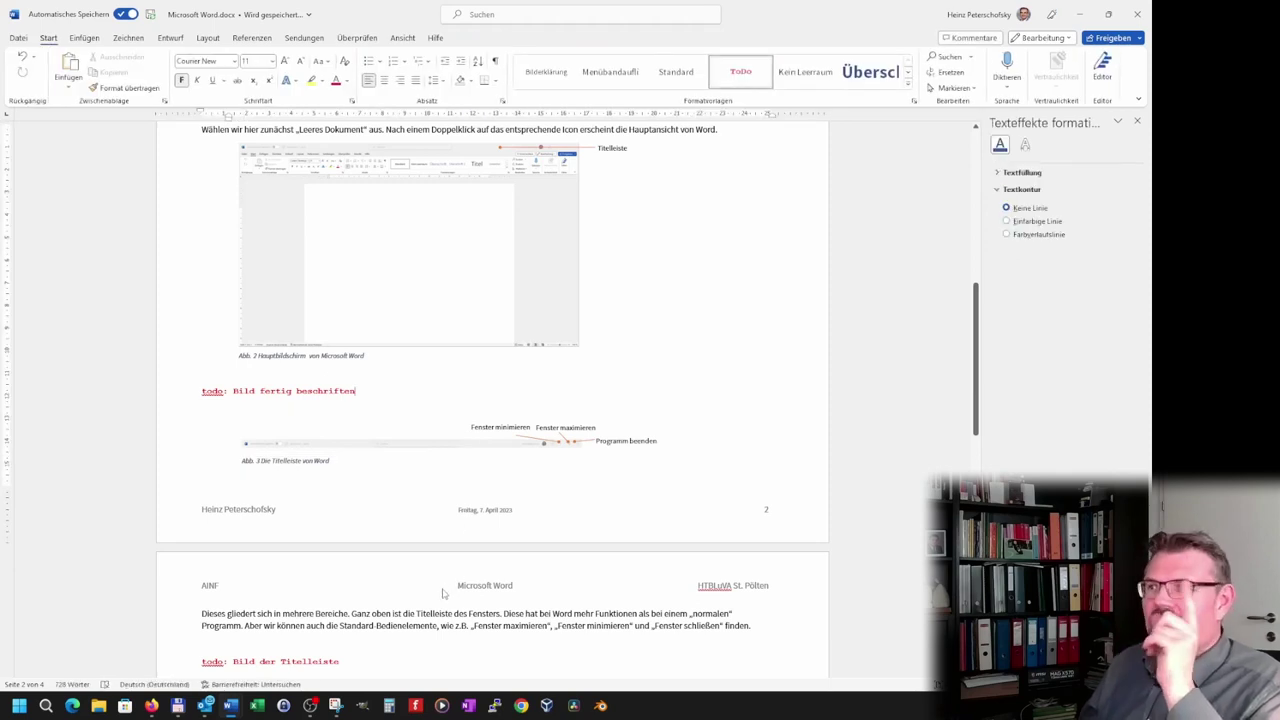
click(407, 490)
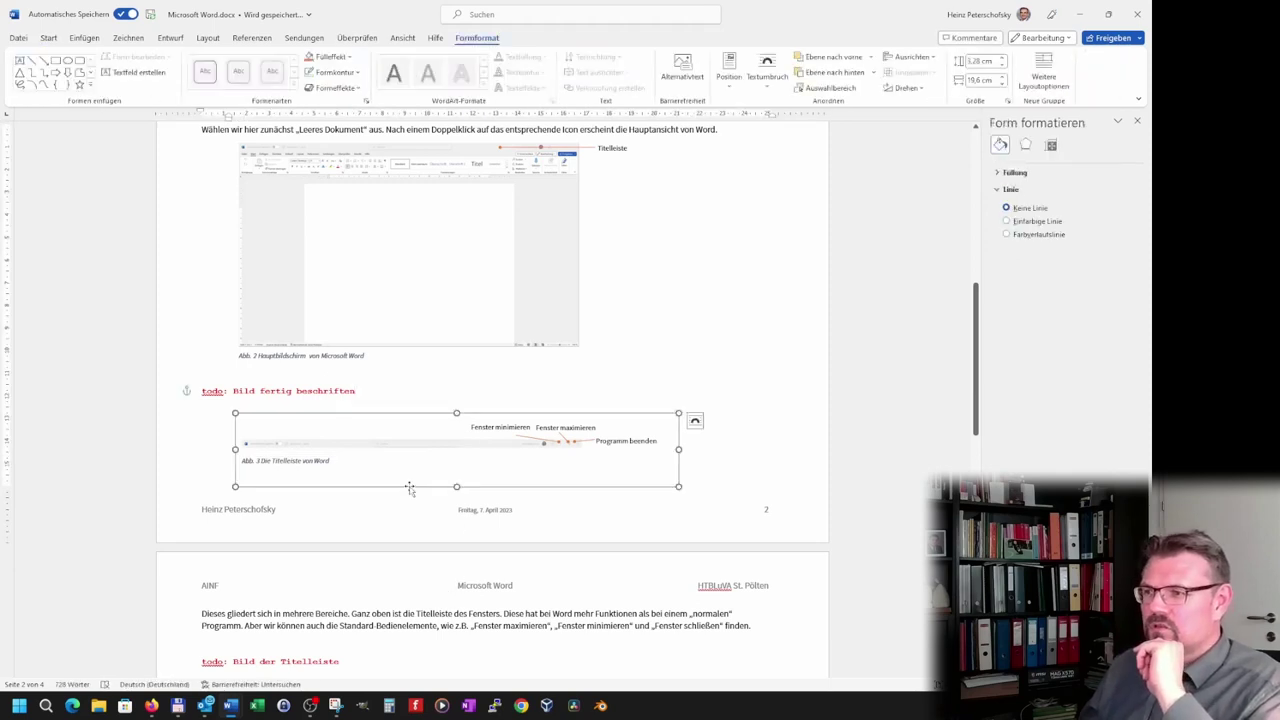
drag(407, 490, 407, 540)
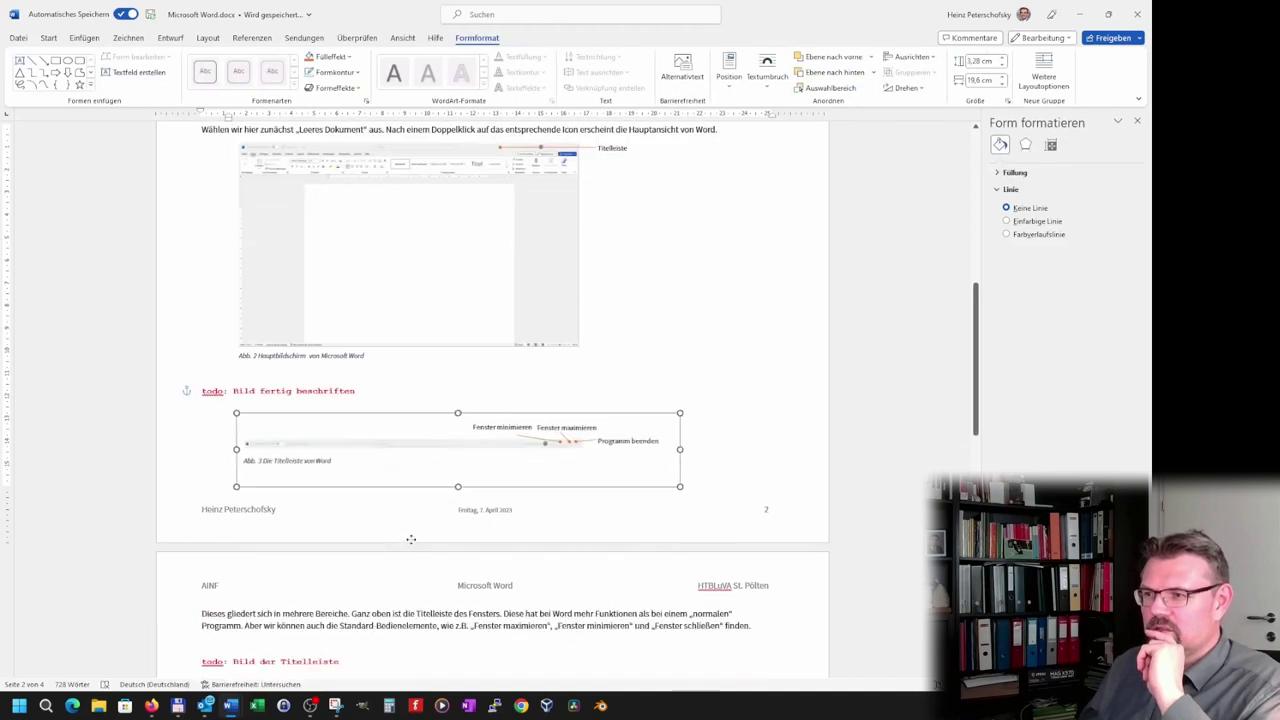
drag(407, 540, 411, 562)
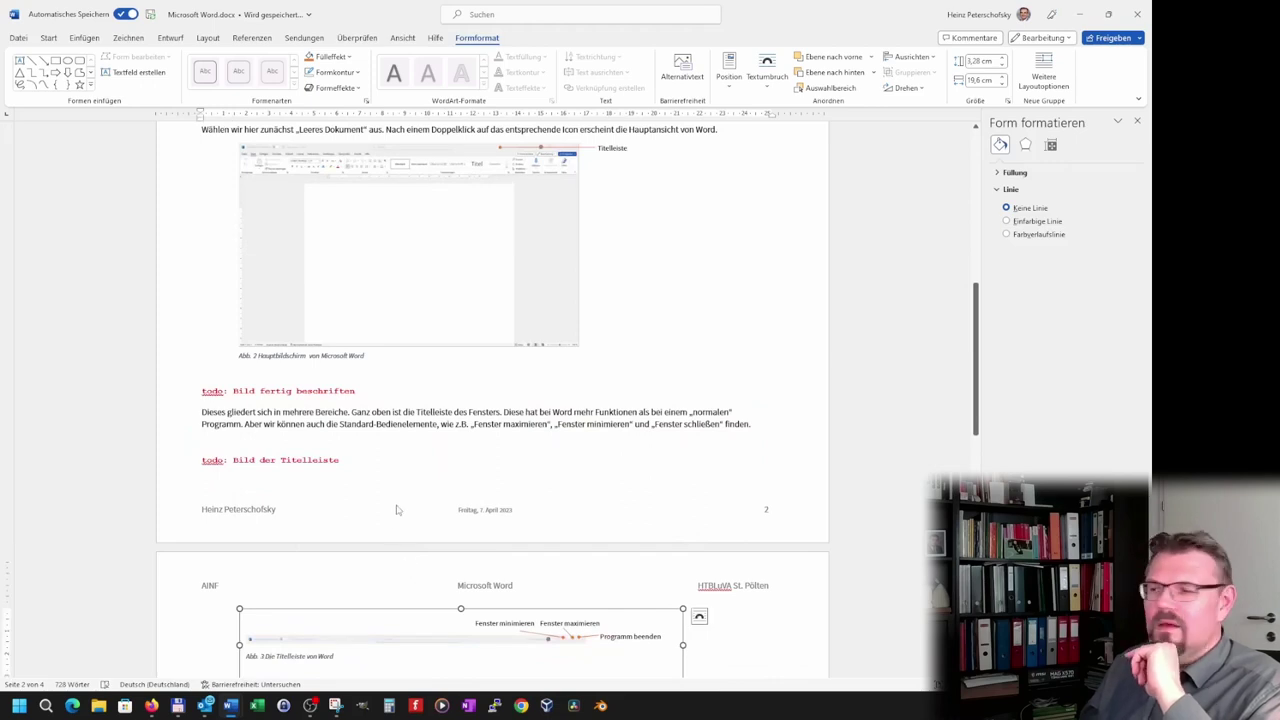
- Trim the empty space from the bottom of the title-bar figure
scroll(396, 510, down, 1)
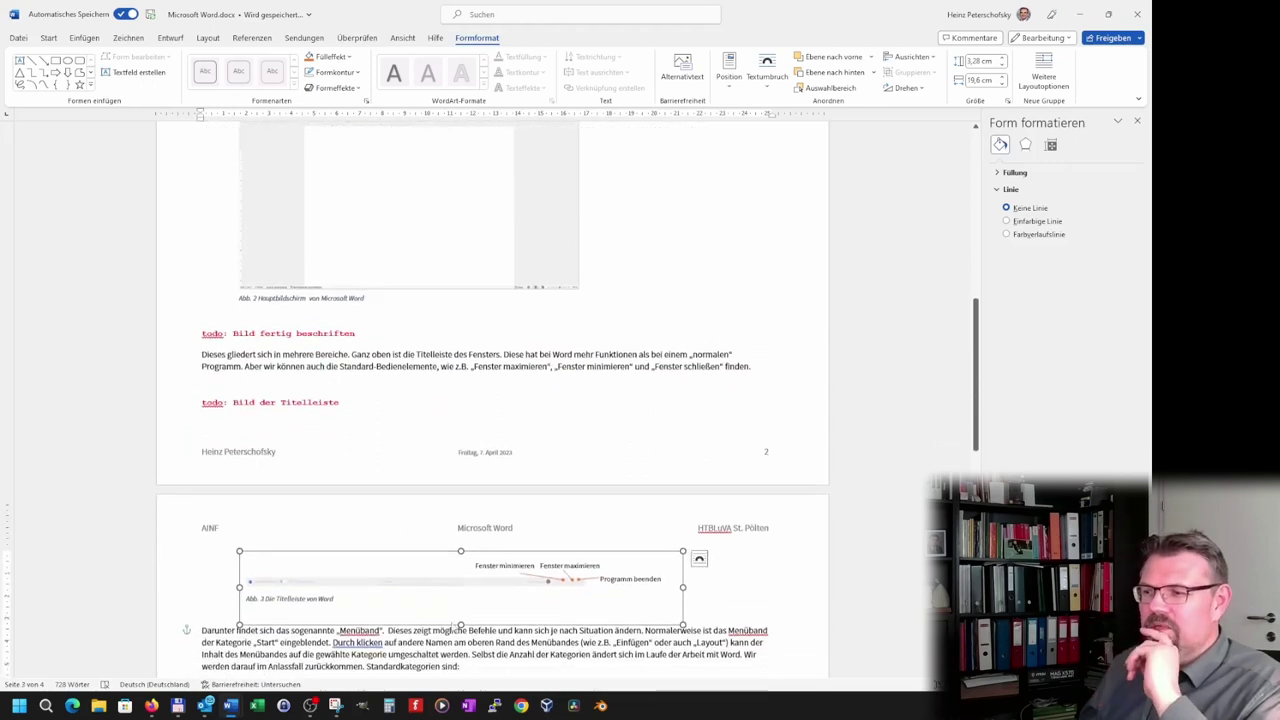
drag(461, 624, 465, 610)
scroll(460, 617, down, 2)
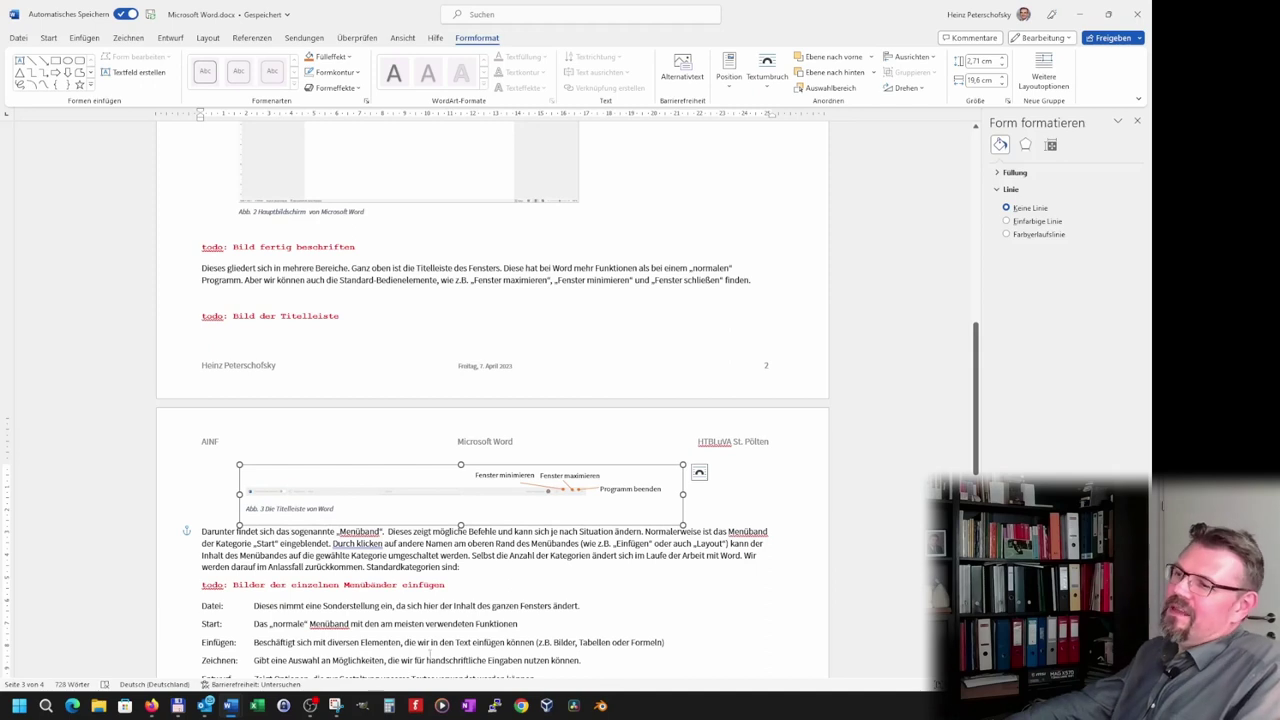
click(288, 572)
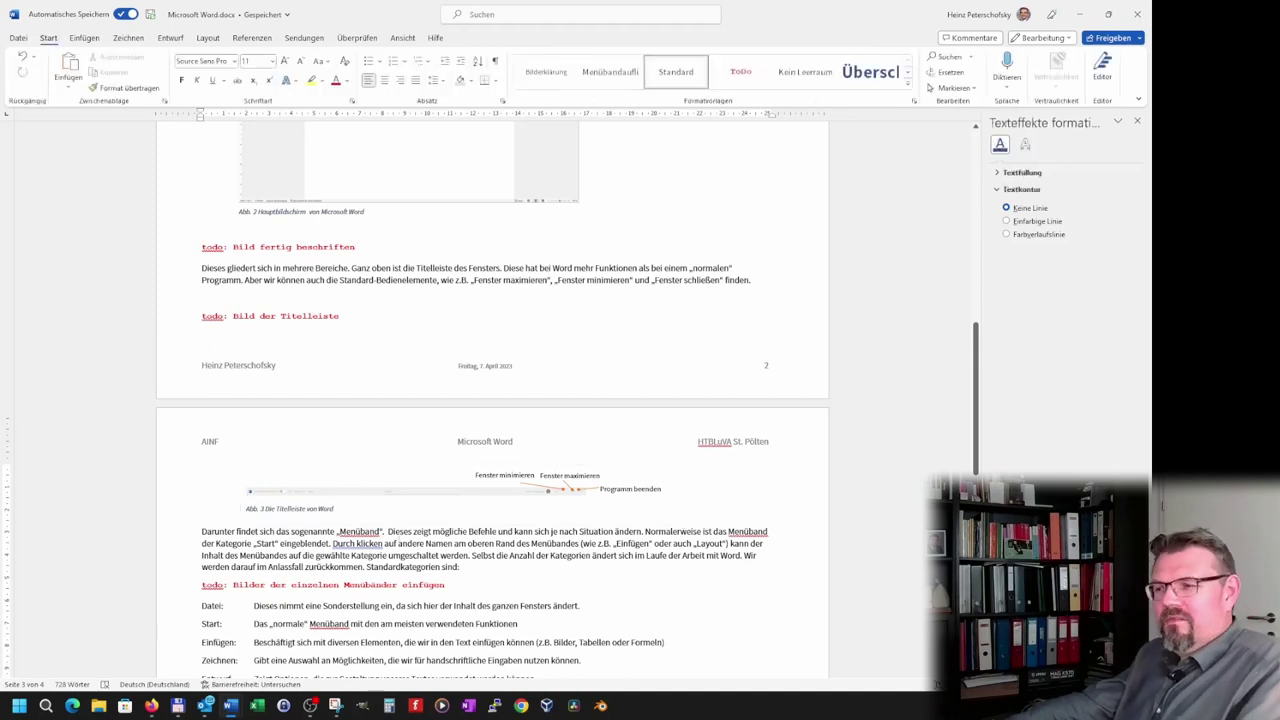
- Delete the 'todo: Bild der Titelleiste' line and drop the figure below page 2's text
scroll(273, 540, up, 2)
scroll(275, 520, up, 2)
scroll(280, 480, up, 1)
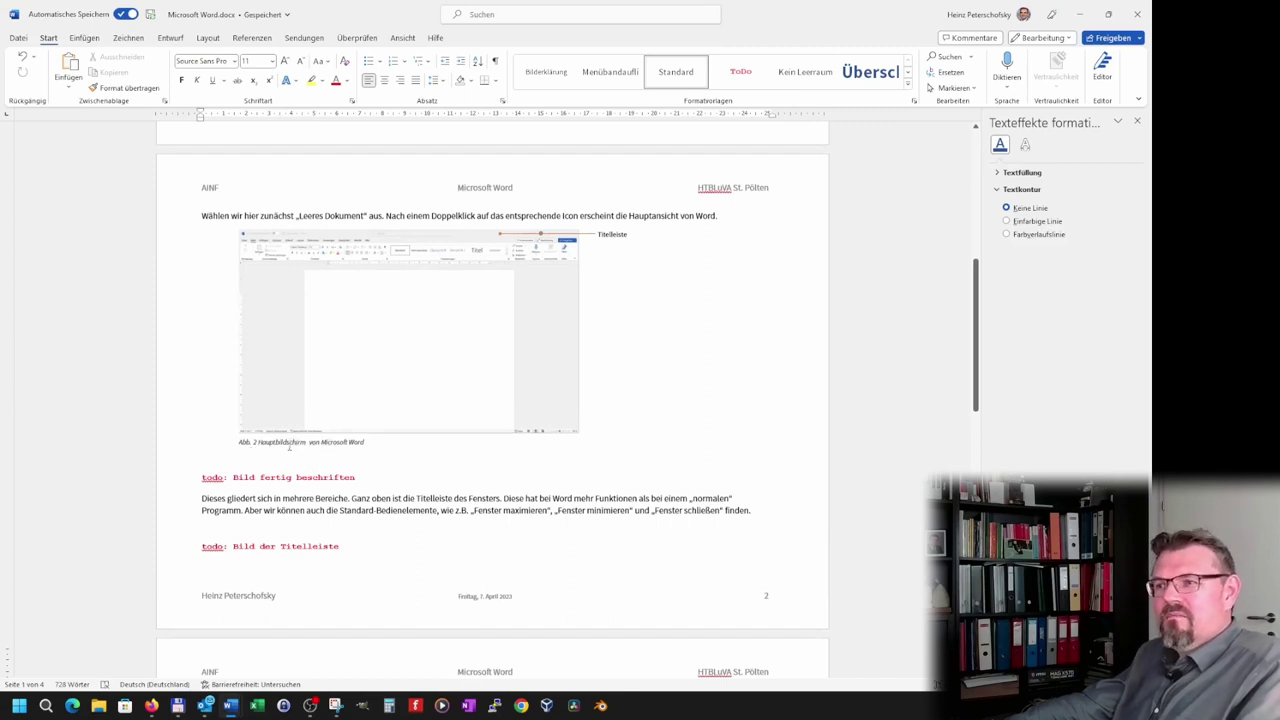
click(347, 428)
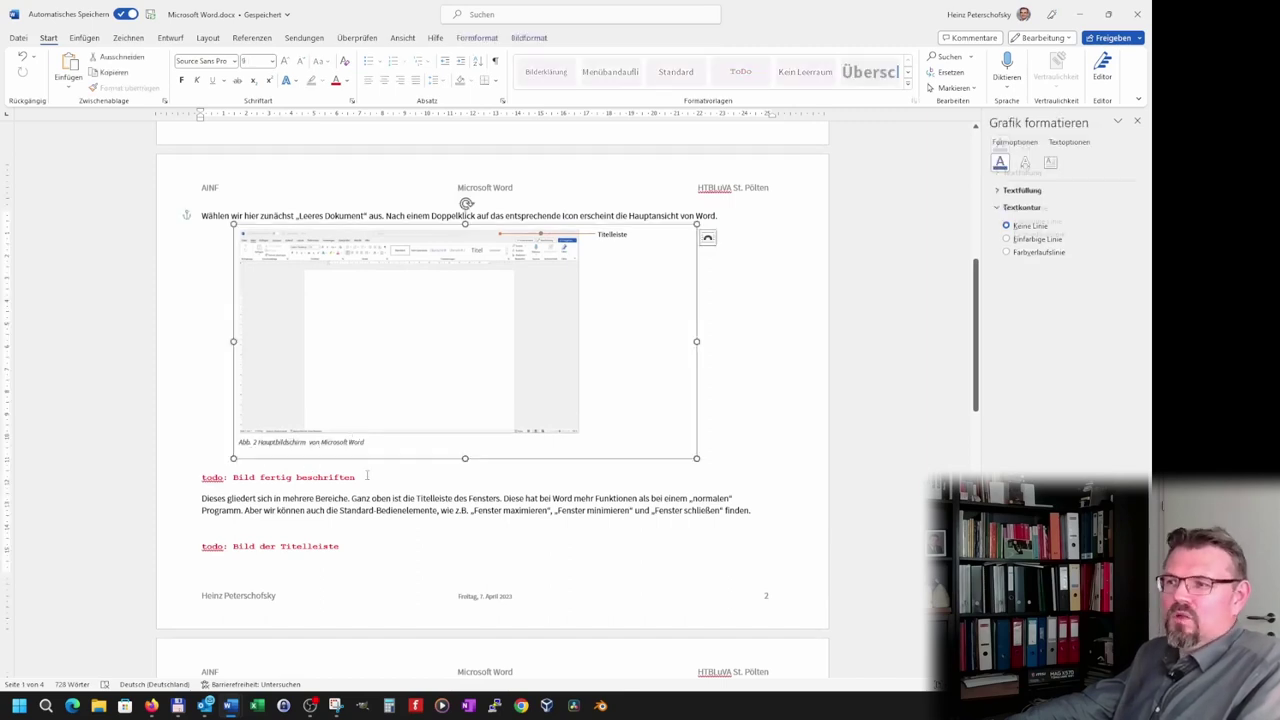
click(374, 510)
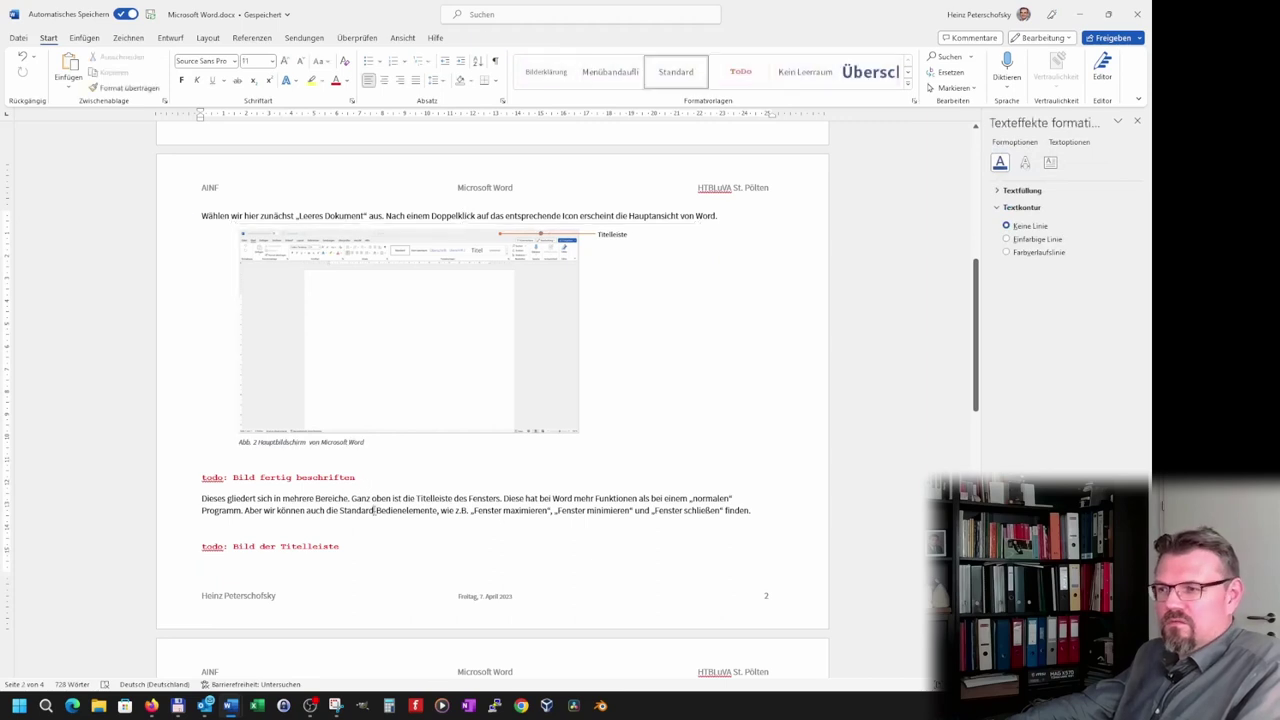
triple_click(355, 546)
key(ctrl+v)
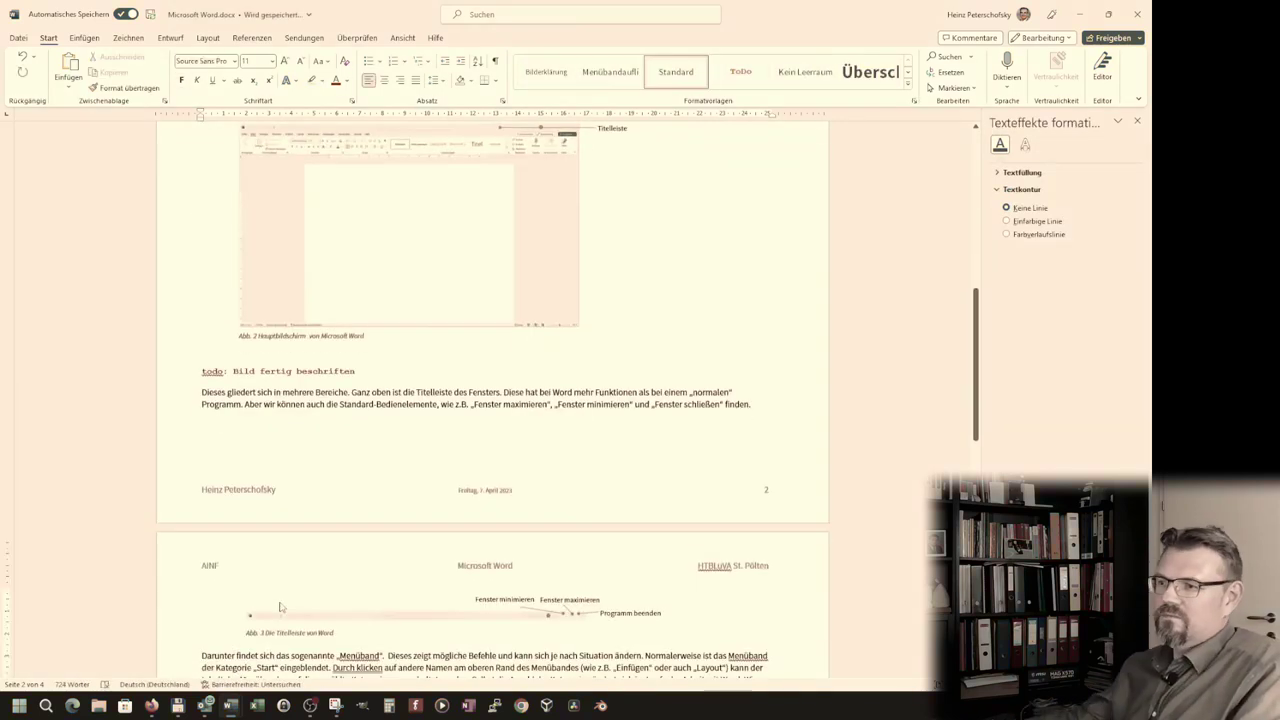
drag(376, 591, 321, 463)
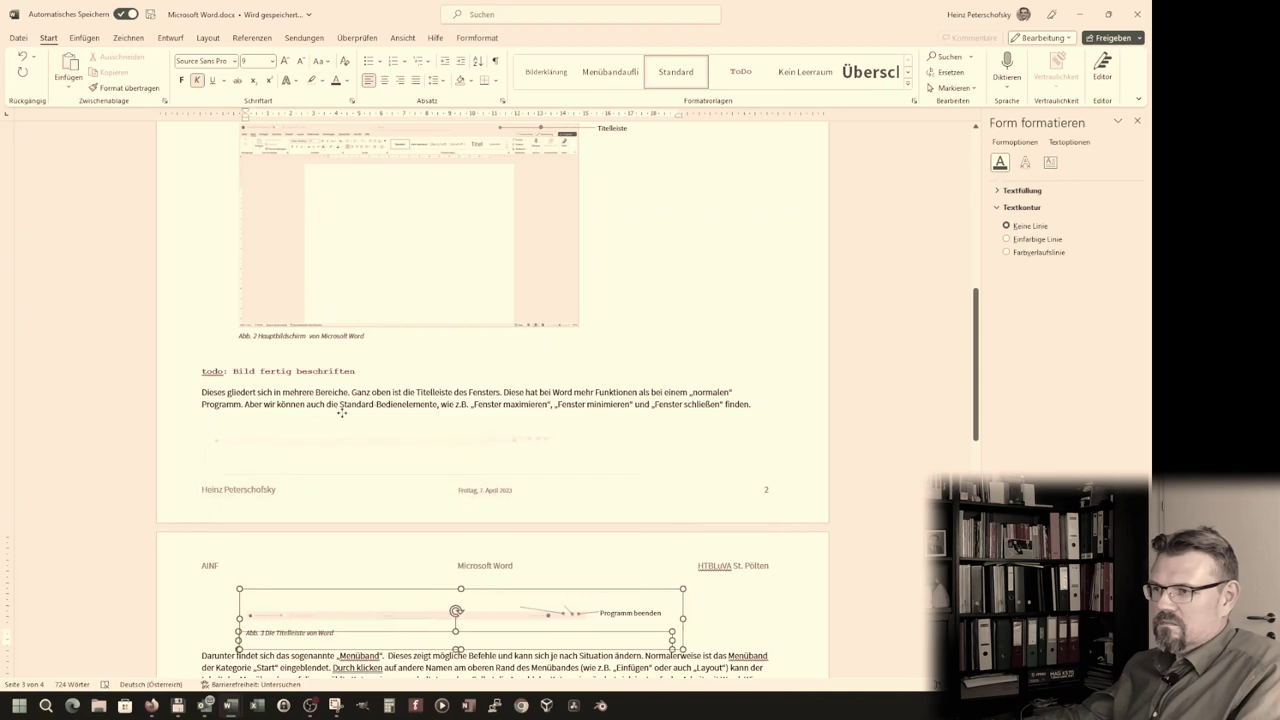
drag(341, 413, 383, 487)
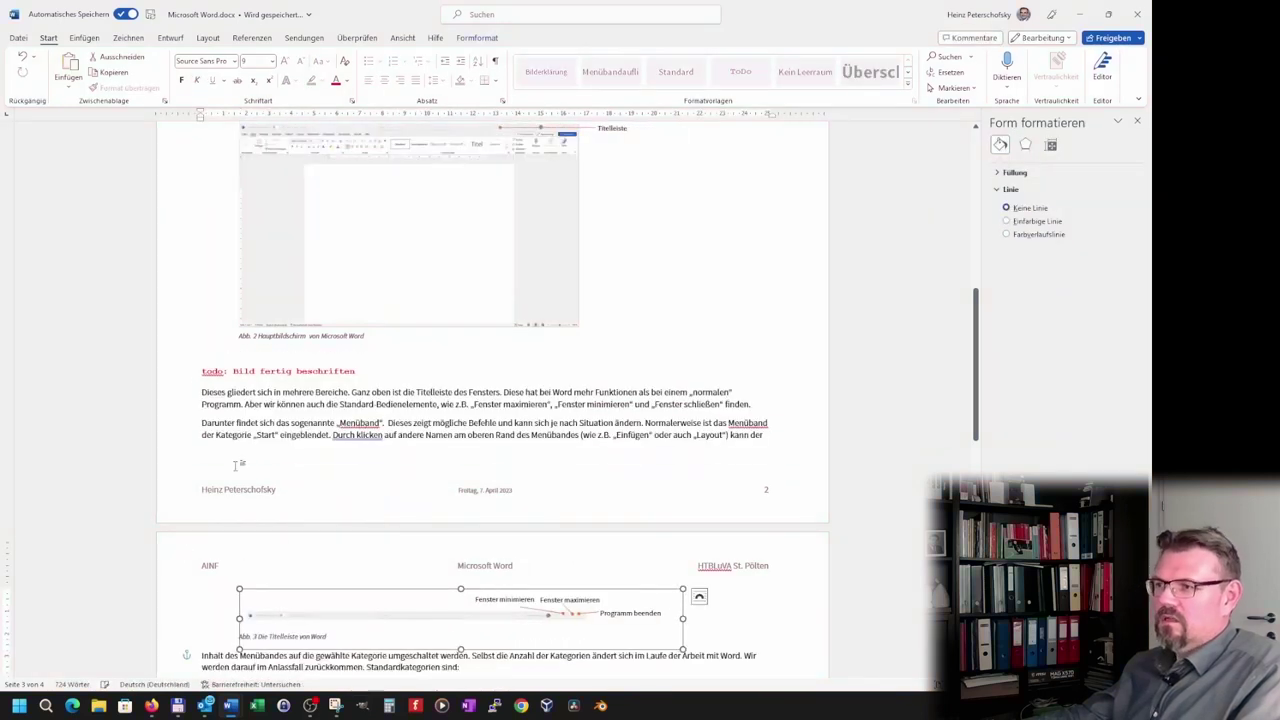
- Insert a page break before the 'Dieses gliedert…' paragraph
click(202, 394)
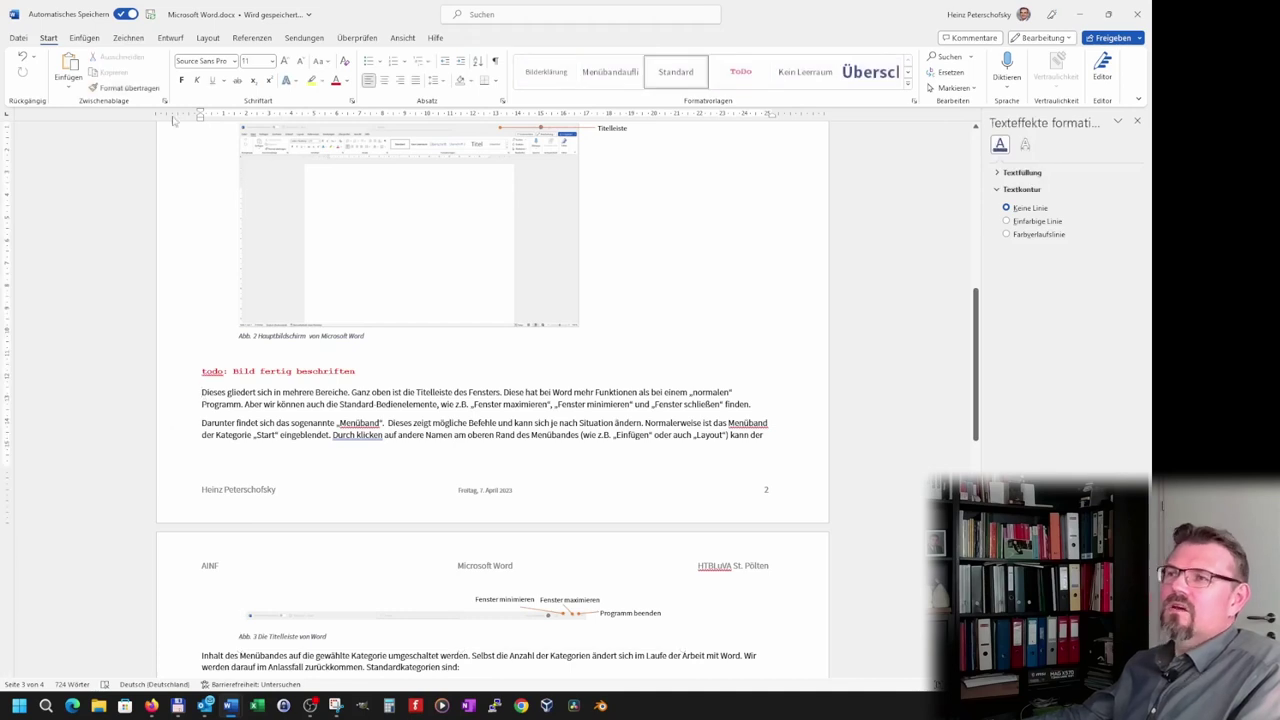
click(93, 41)
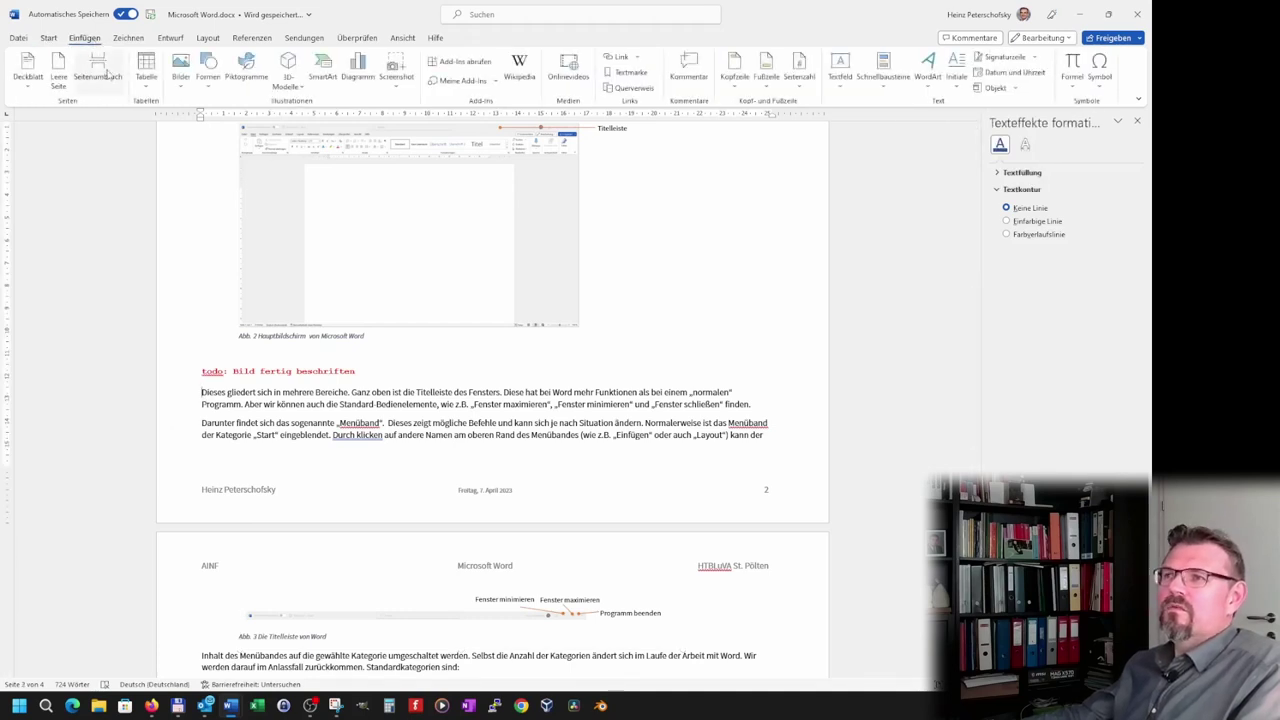
click(100, 72)
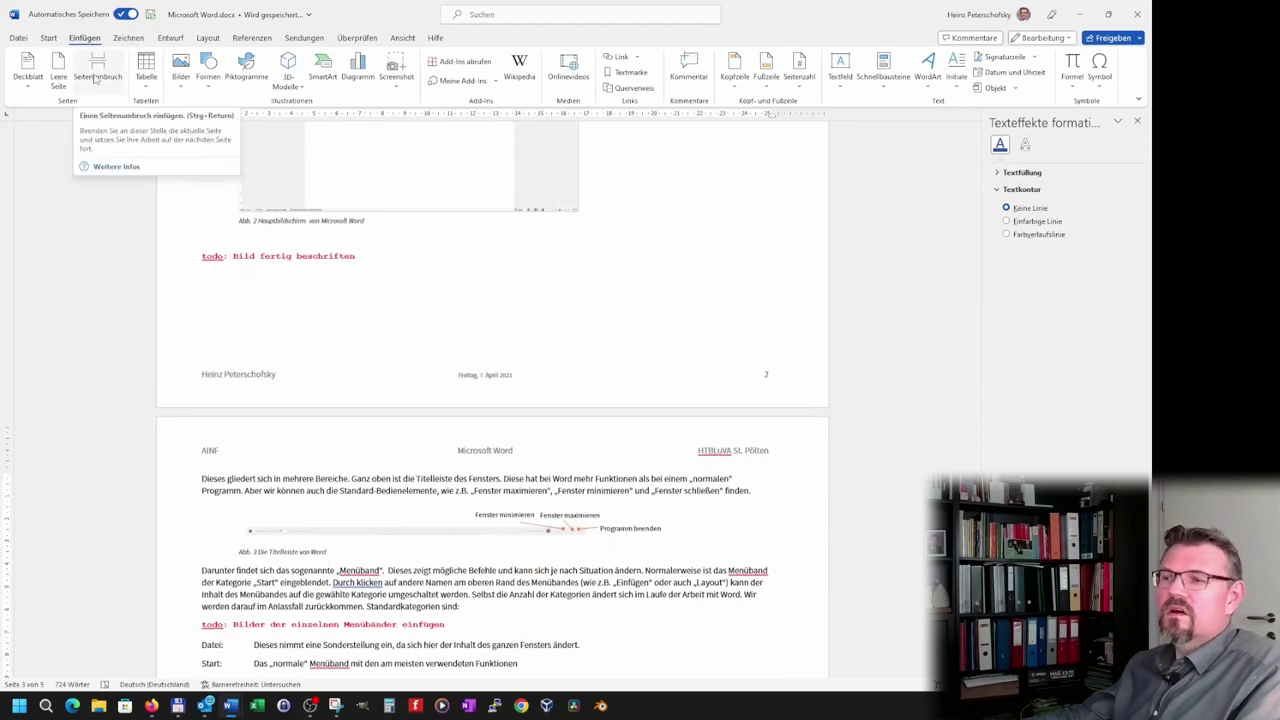
click(208, 38)
click(190, 58)
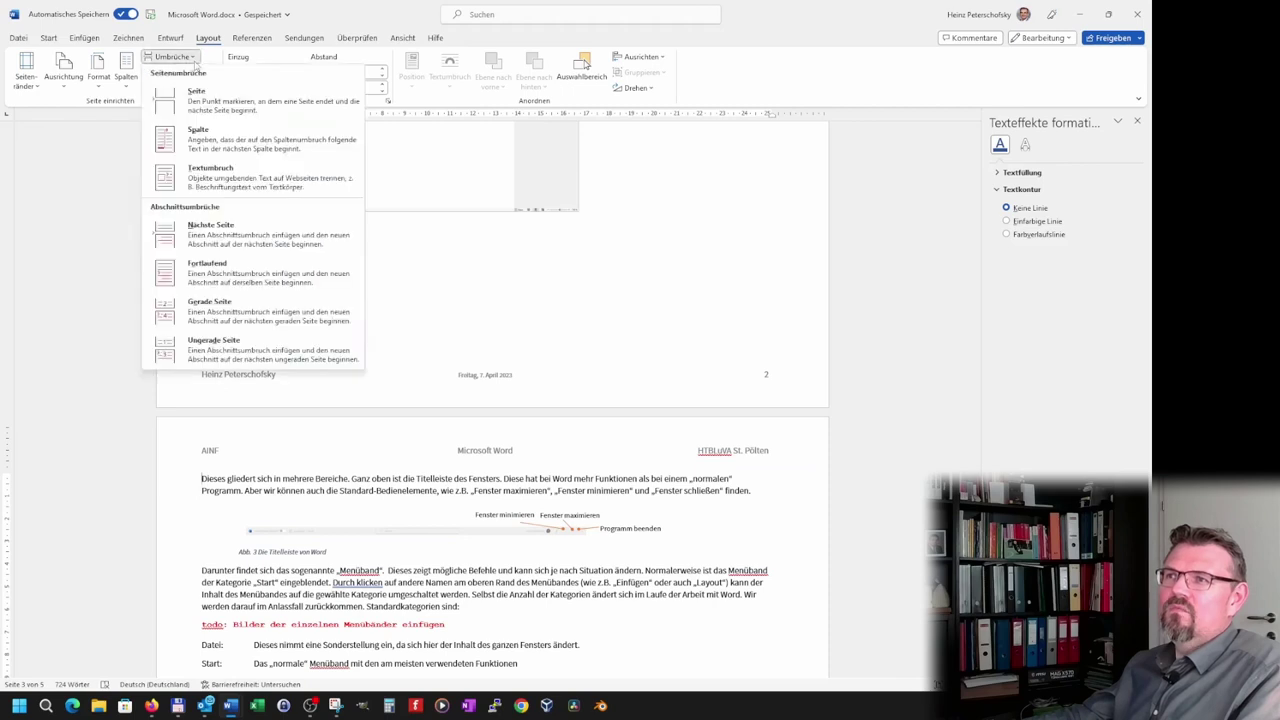
click(380, 549)
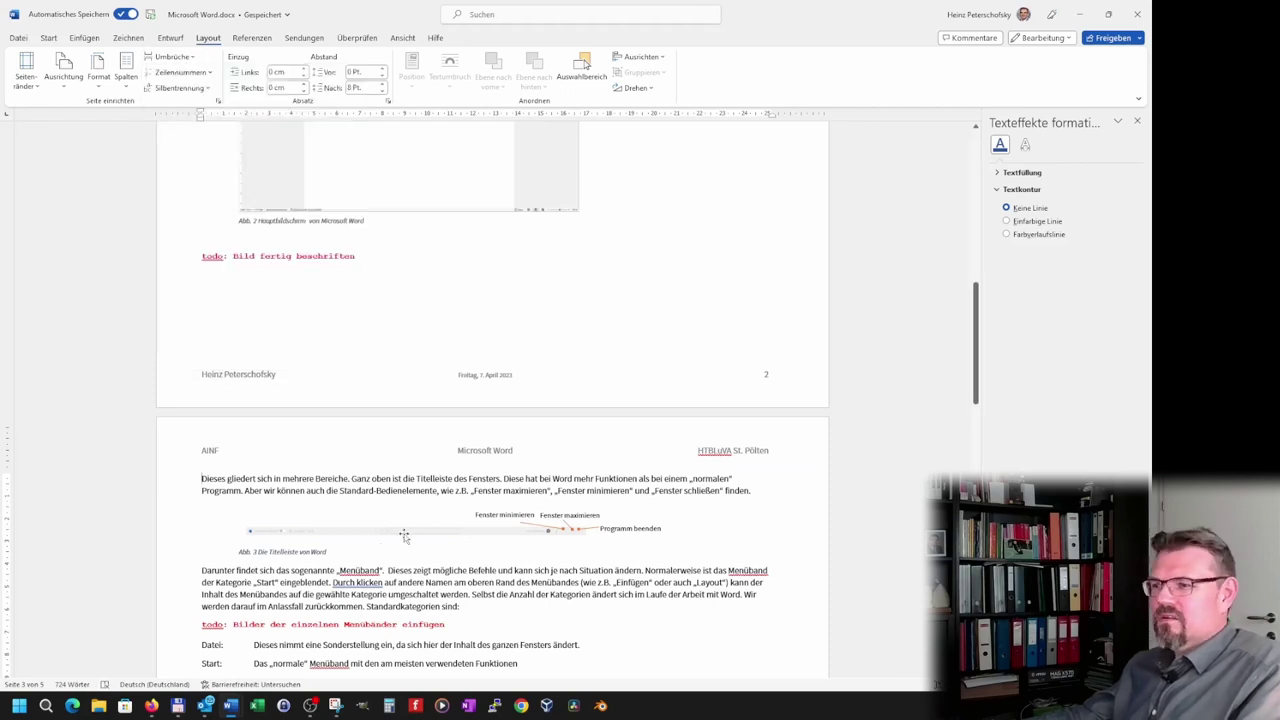
- Shift the screenshot inside the title-bar figure slightly to the right
click(380, 549)
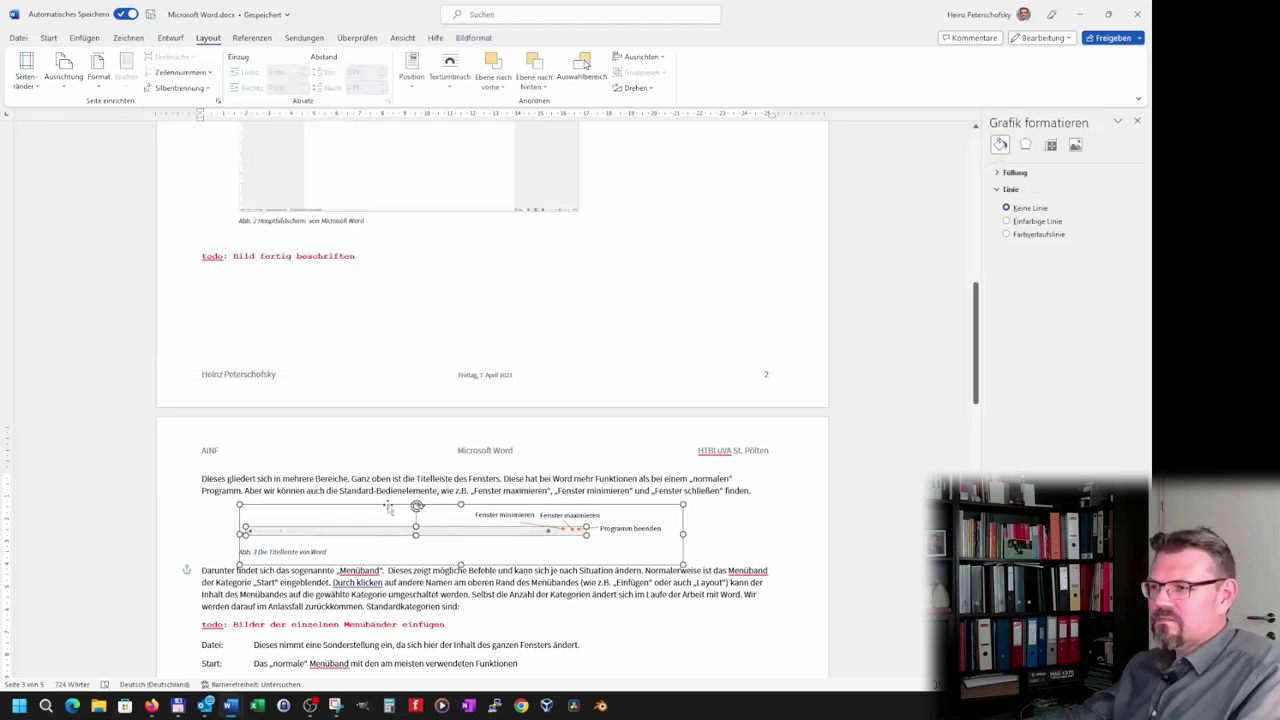
mouse_move(392, 505)
mouse_down()
mouse_move(413, 505)
mouse_move(316, 505)
mouse_up()
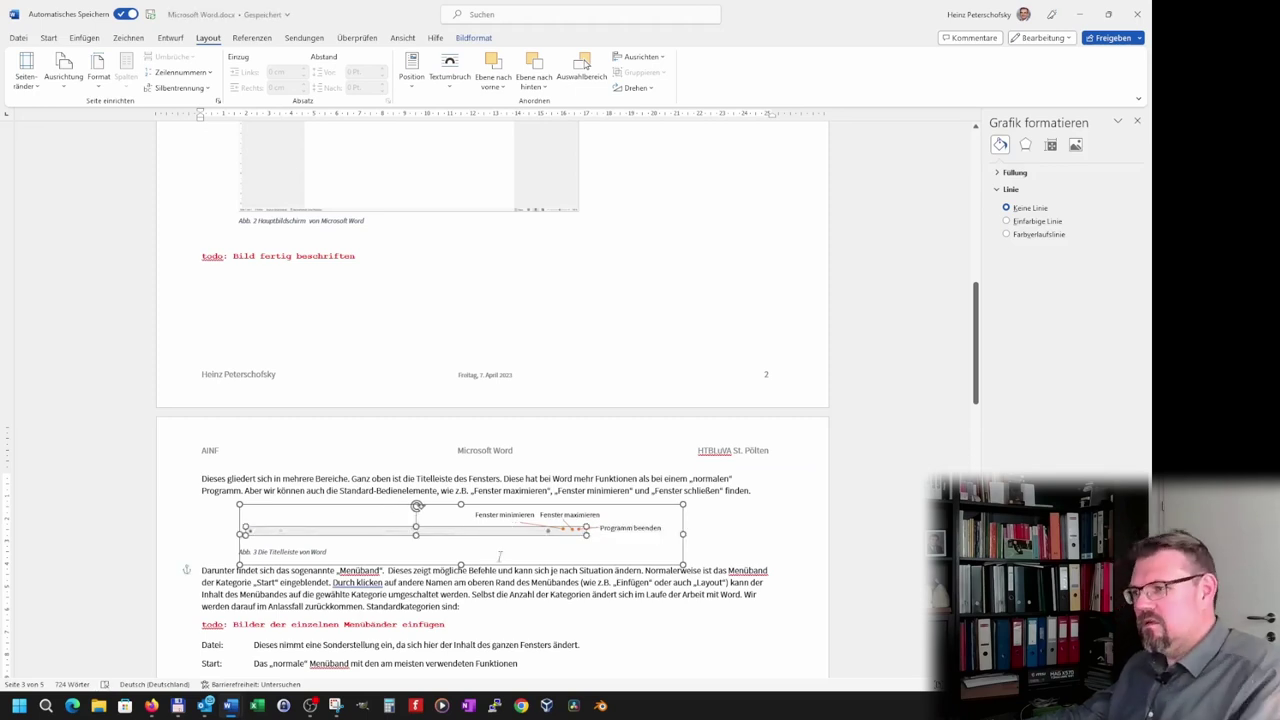
click(536, 560)
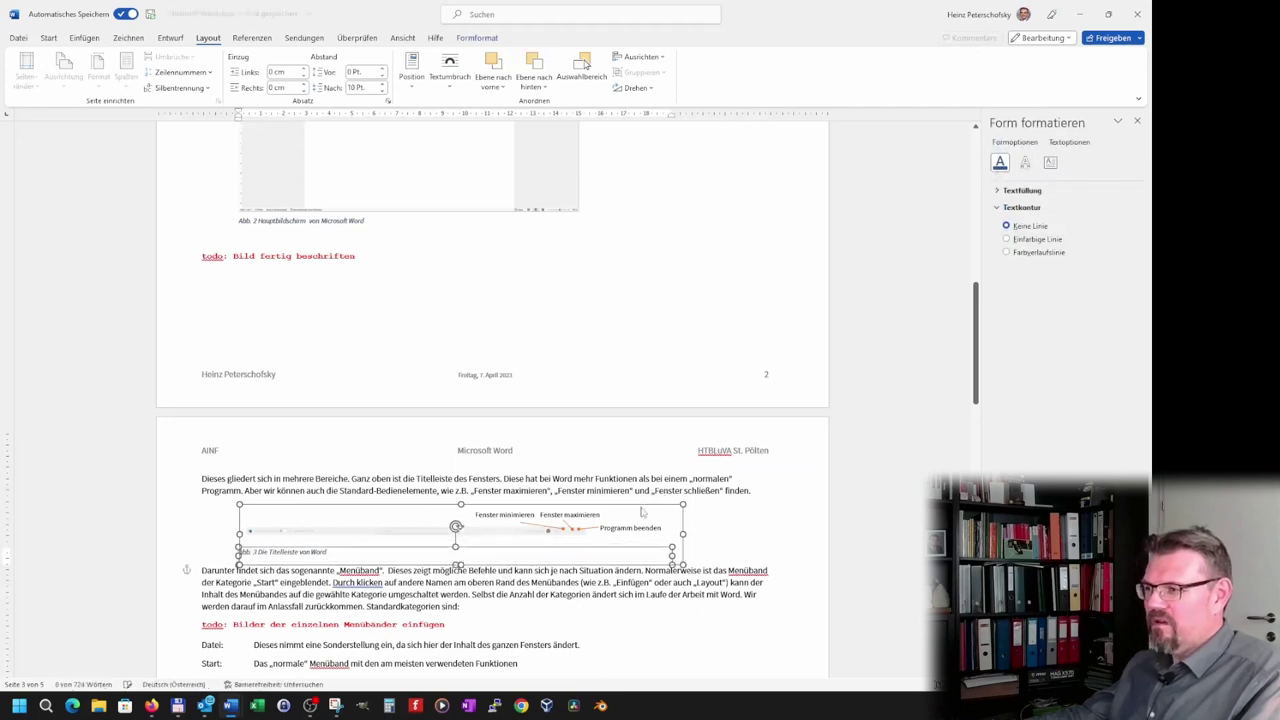
click(641, 508)
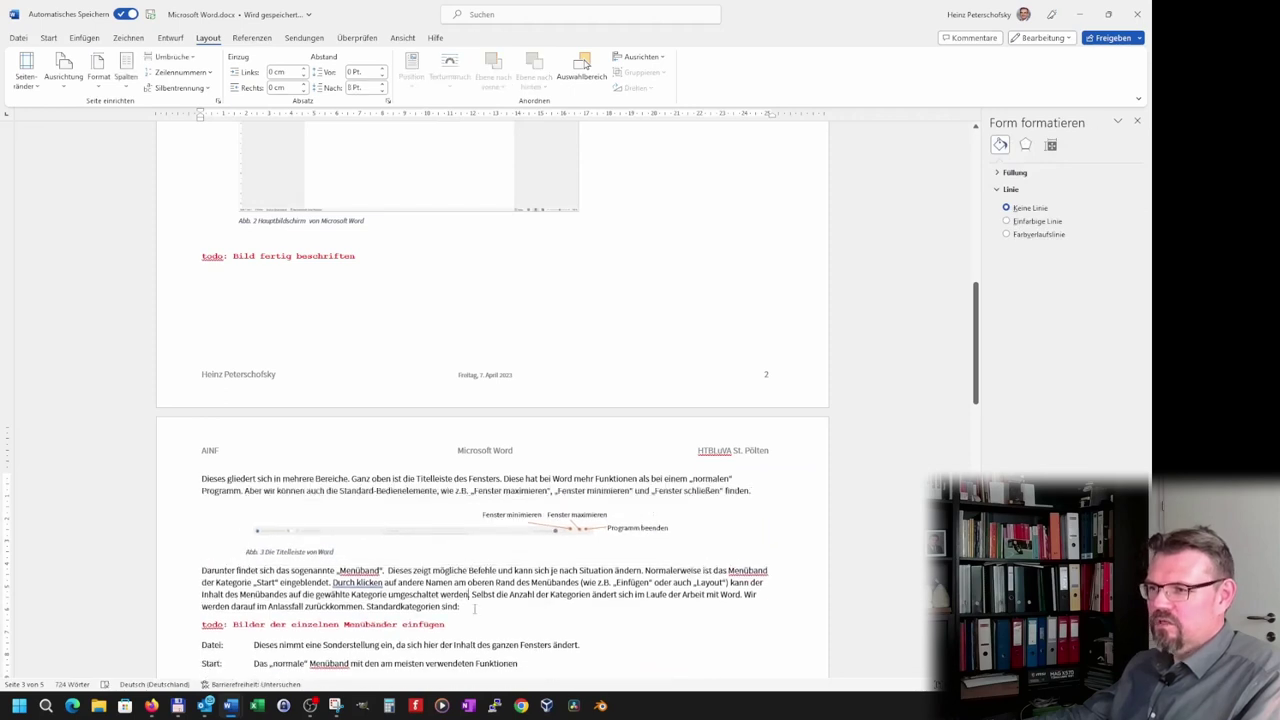
scroll(493, 591, down, 1)
scroll(493, 591, down, 1)
scroll(493, 588, down, 2)
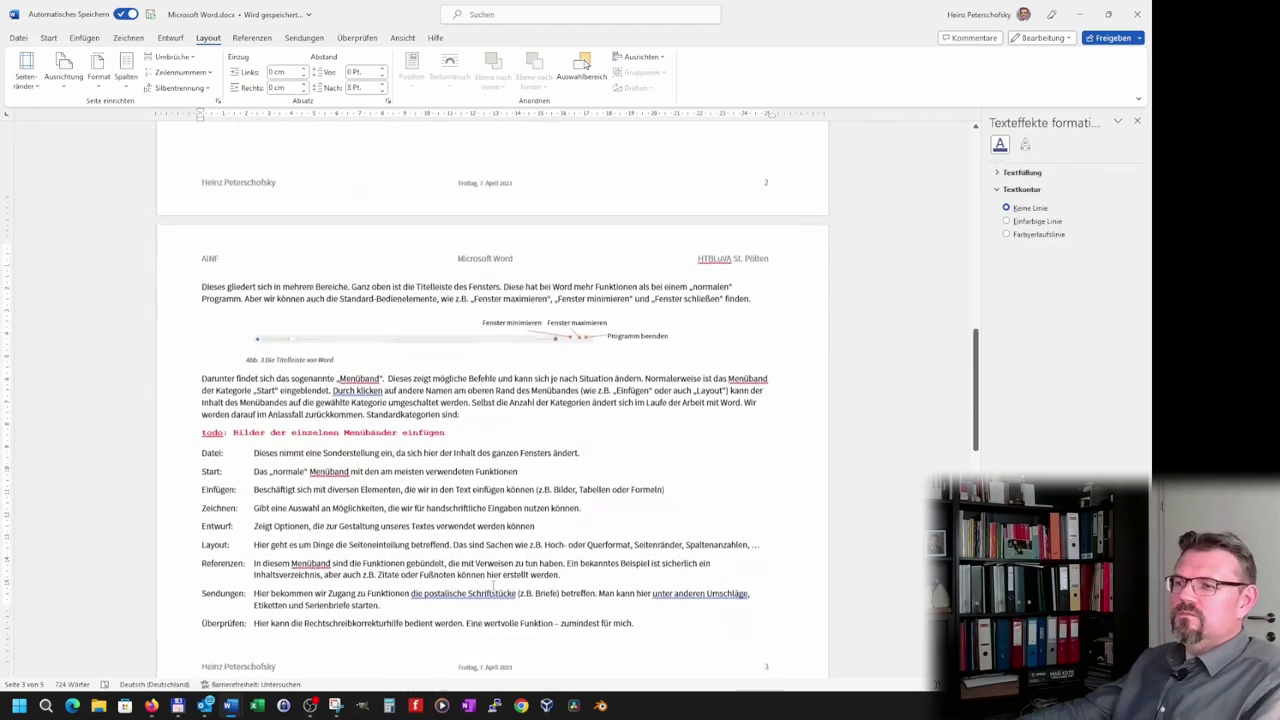
scroll(494, 584, down, 1)
scroll(493, 584, up, 3)
scroll(495, 586, up, 3)
scroll(500, 590, up, 1)
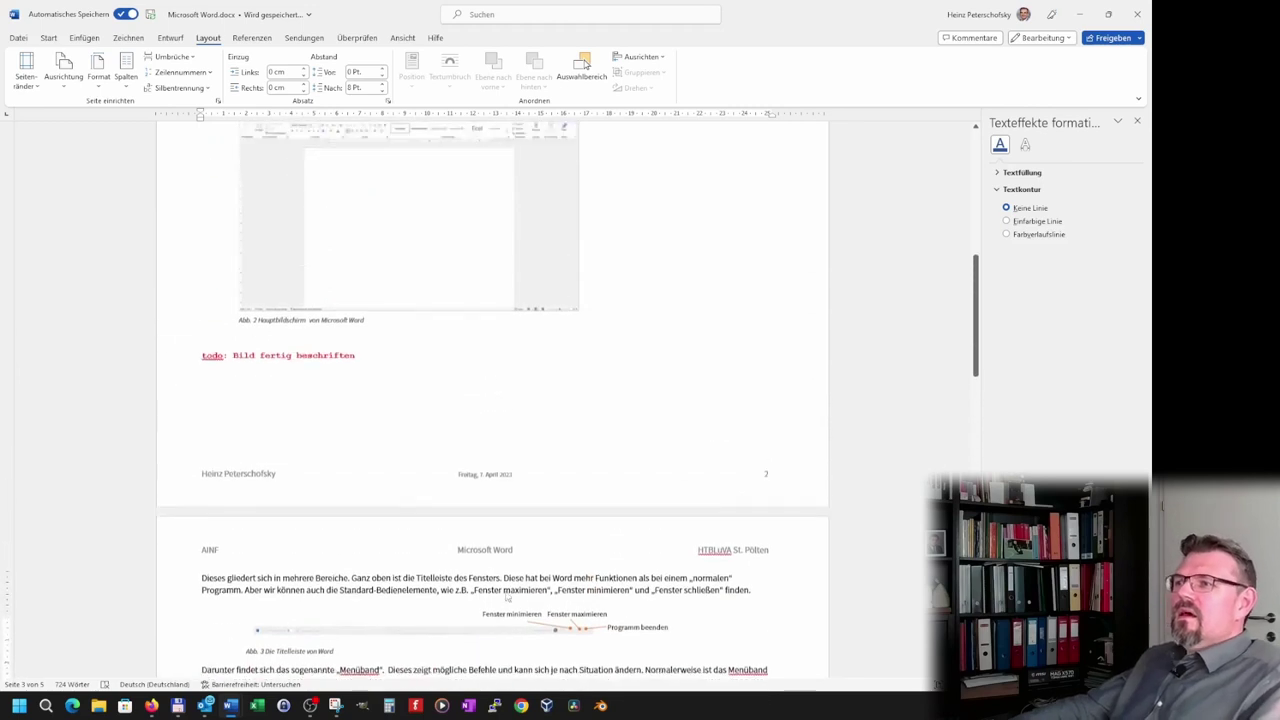
scroll(505, 594, up, 2)
scroll(506, 596, up, 2)
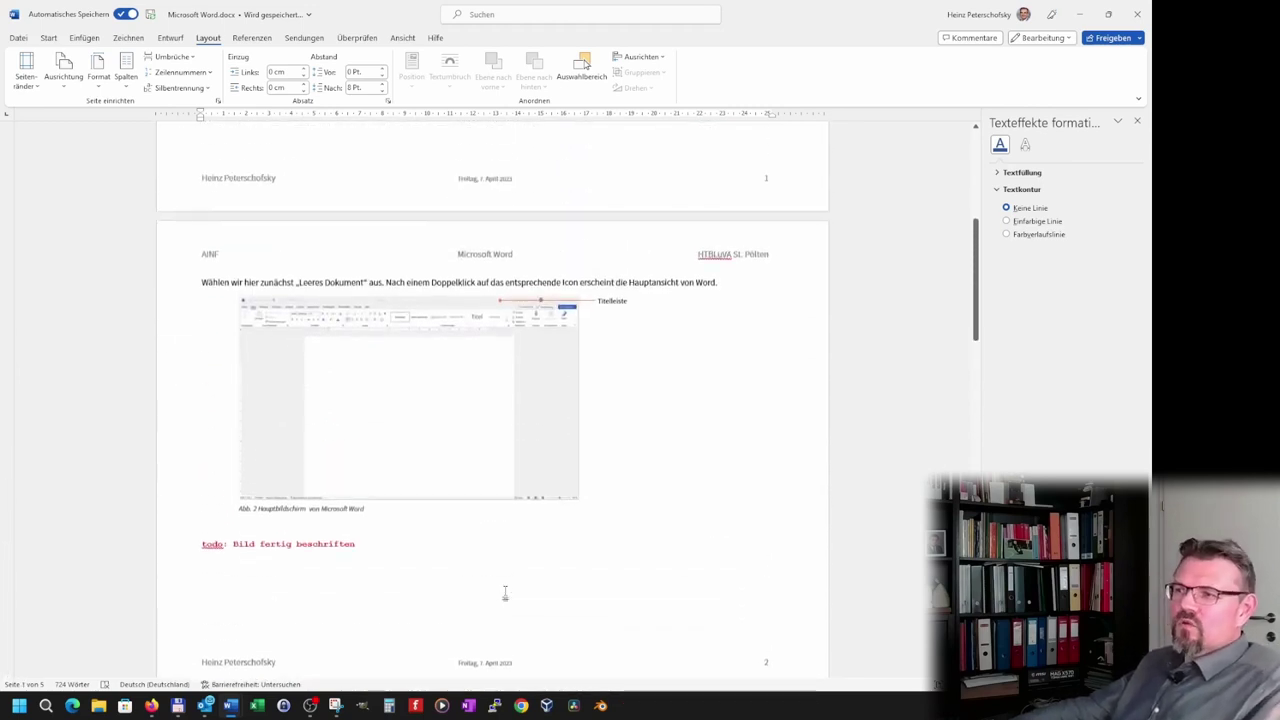
scroll(505, 595, up, 3)
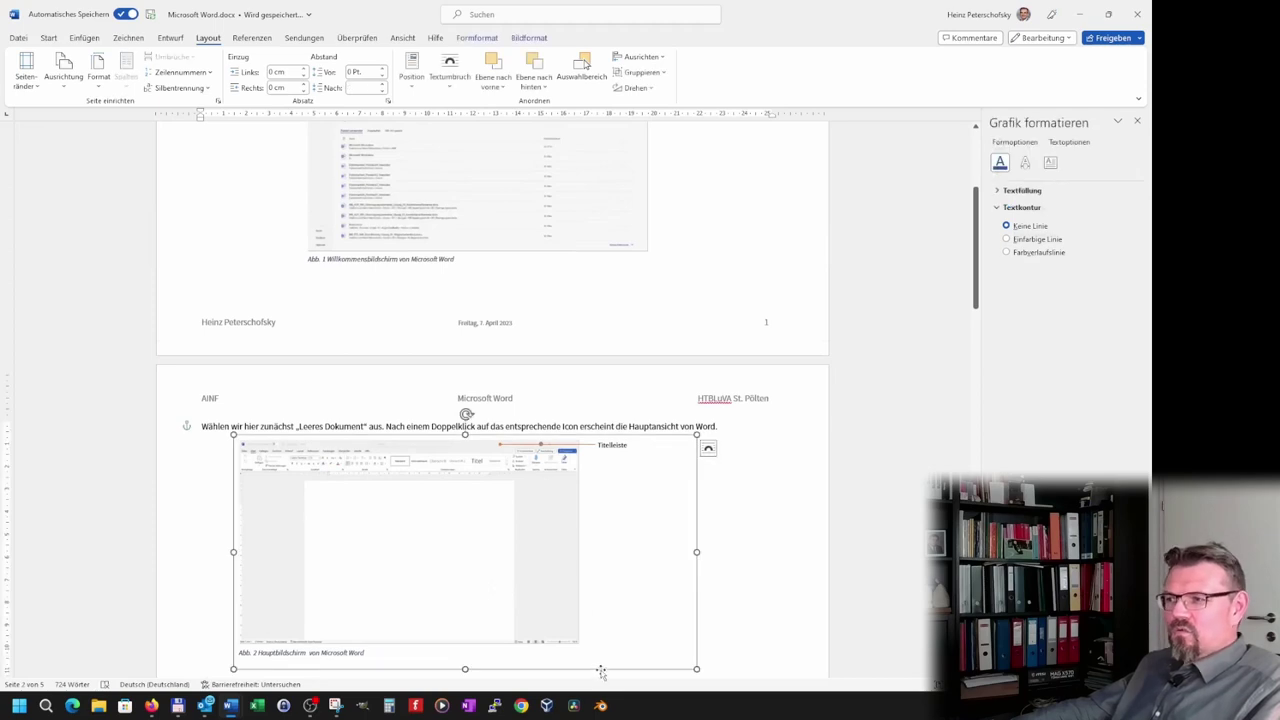
scroll(584, 603, down, 2)
scroll(583, 603, down, 3)
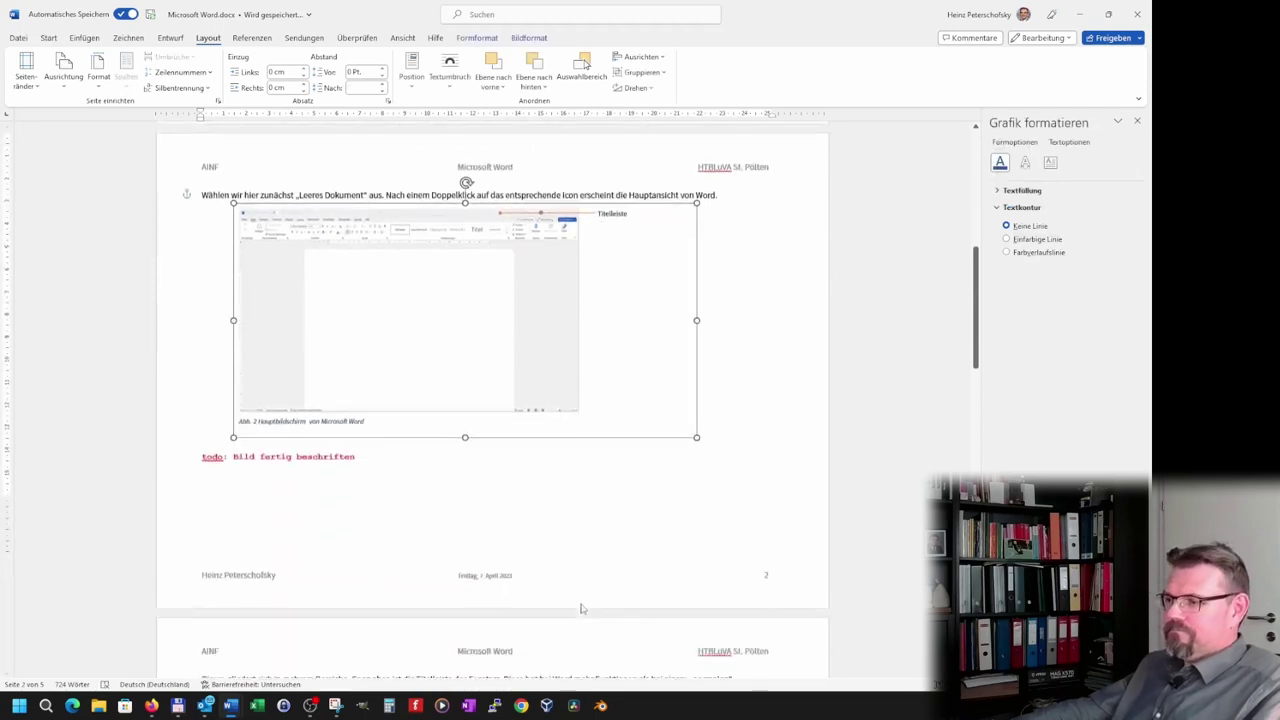
scroll(582, 603, down, 3)
scroll(581, 603, down, 2)
scroll(581, 603, down, 2)
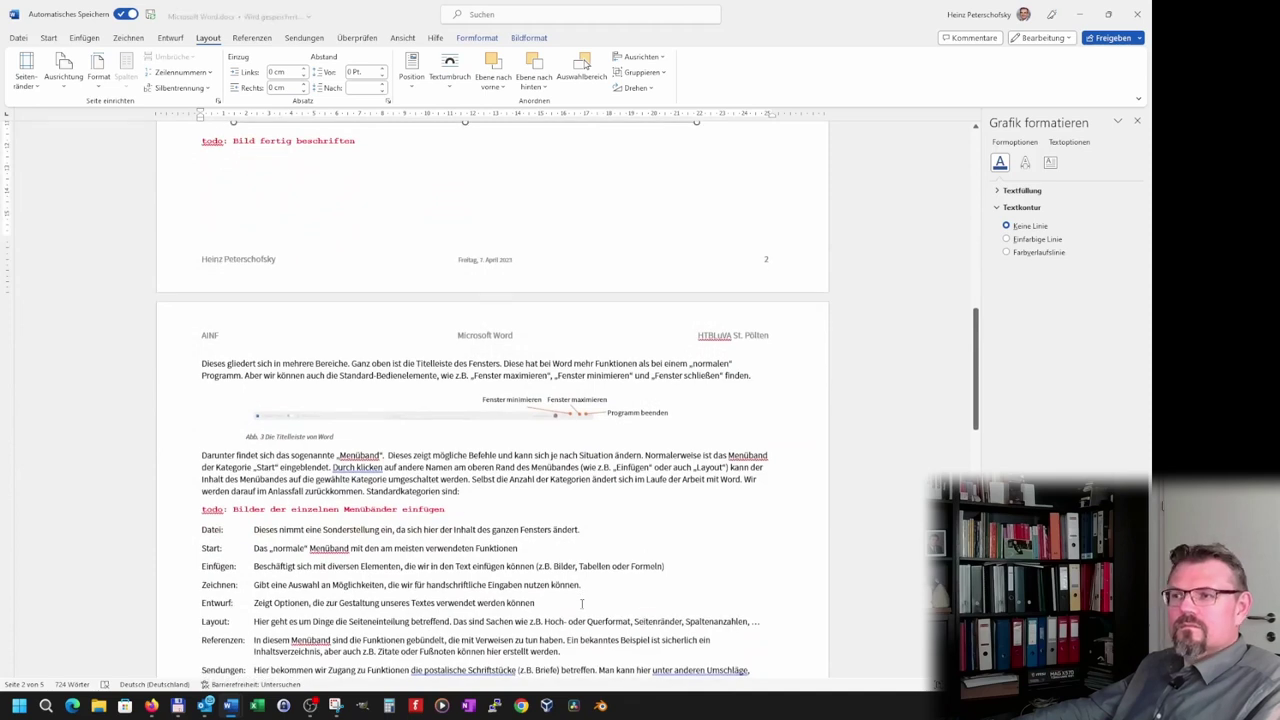
scroll(581, 603, up, 1)
scroll(580, 604, down, 1)
scroll(579, 606, down, 2)
scroll(577, 609, down, 3)
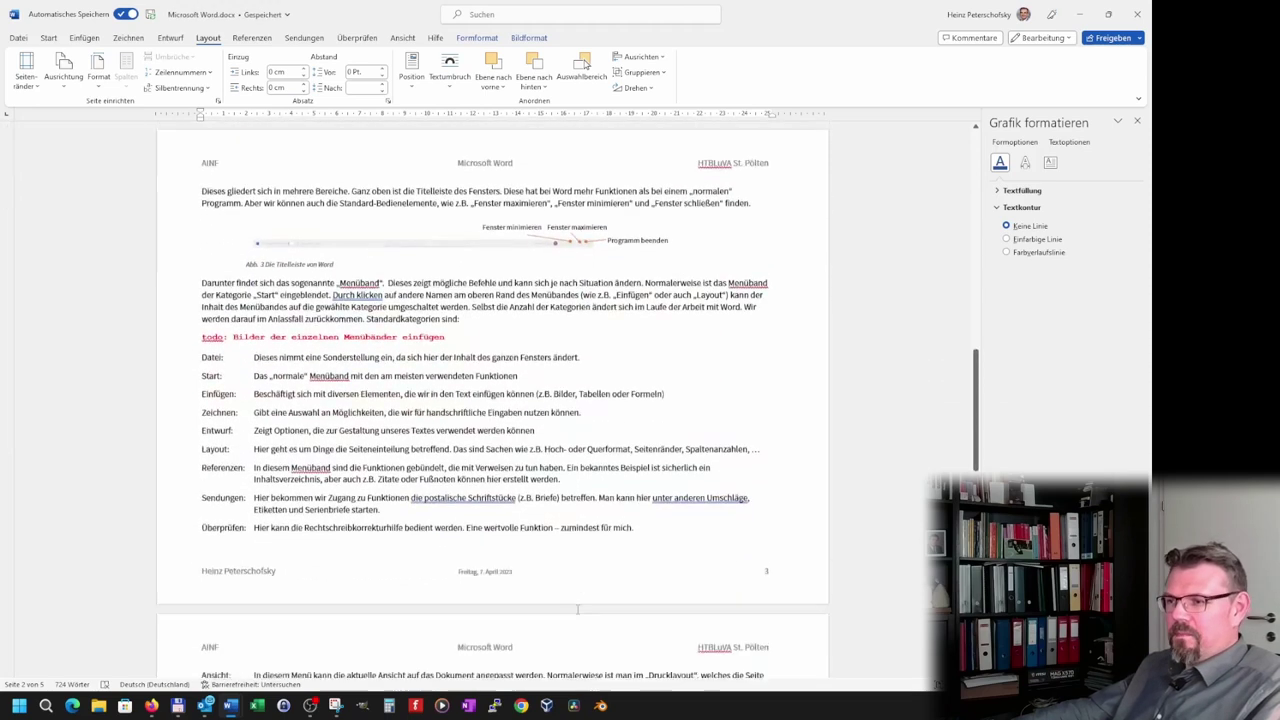
scroll(577, 609, down, 1)
scroll(577, 609, down, 3)
scroll(577, 609, up, 1)
scroll(577, 608, up, 2)
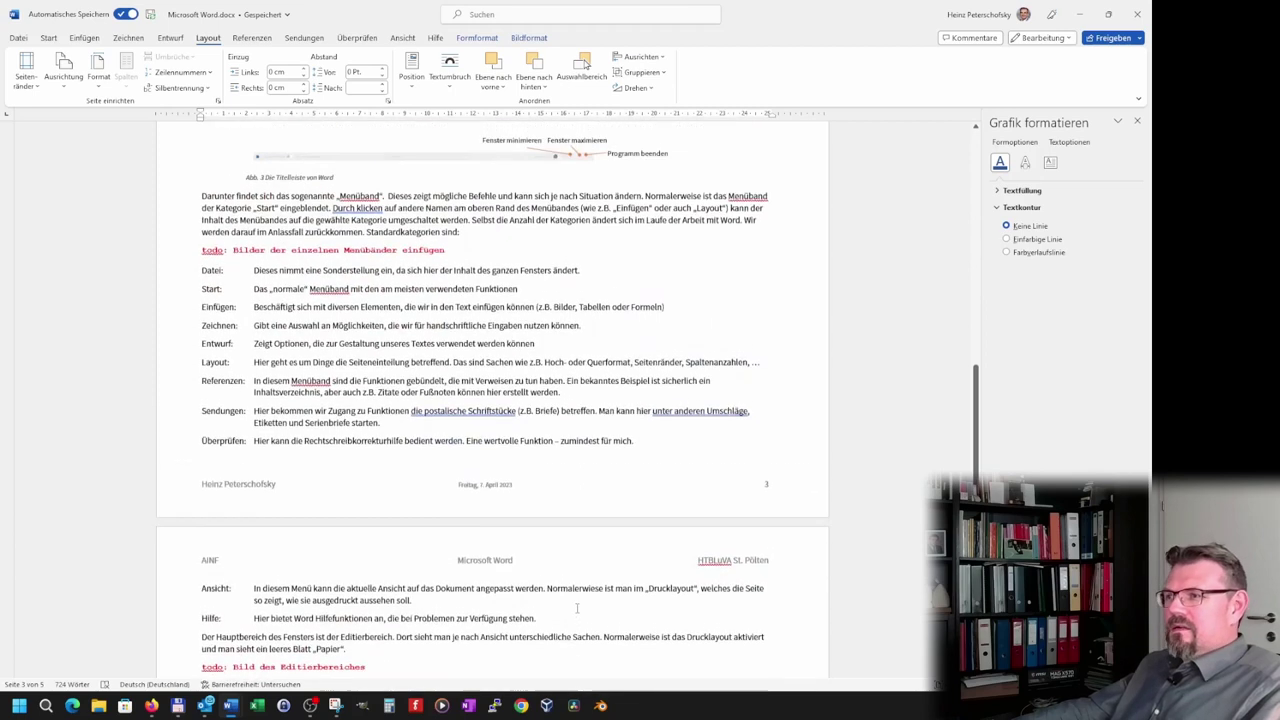
scroll(577, 609, up, 3)
scroll(577, 610, up, 2)
scroll(577, 611, up, 2)
scroll(577, 612, up, 2)
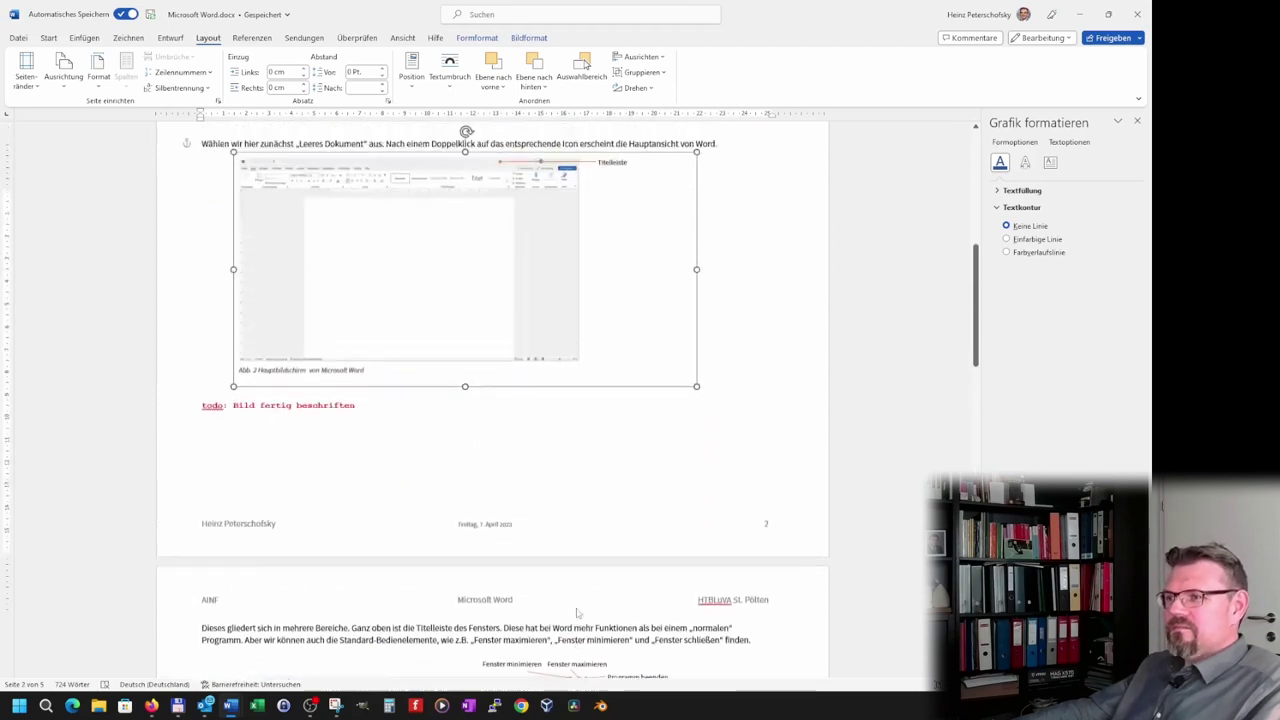
scroll(577, 612, up, 3)
scroll(576, 611, up, 3)
scroll(575, 611, up, 3)
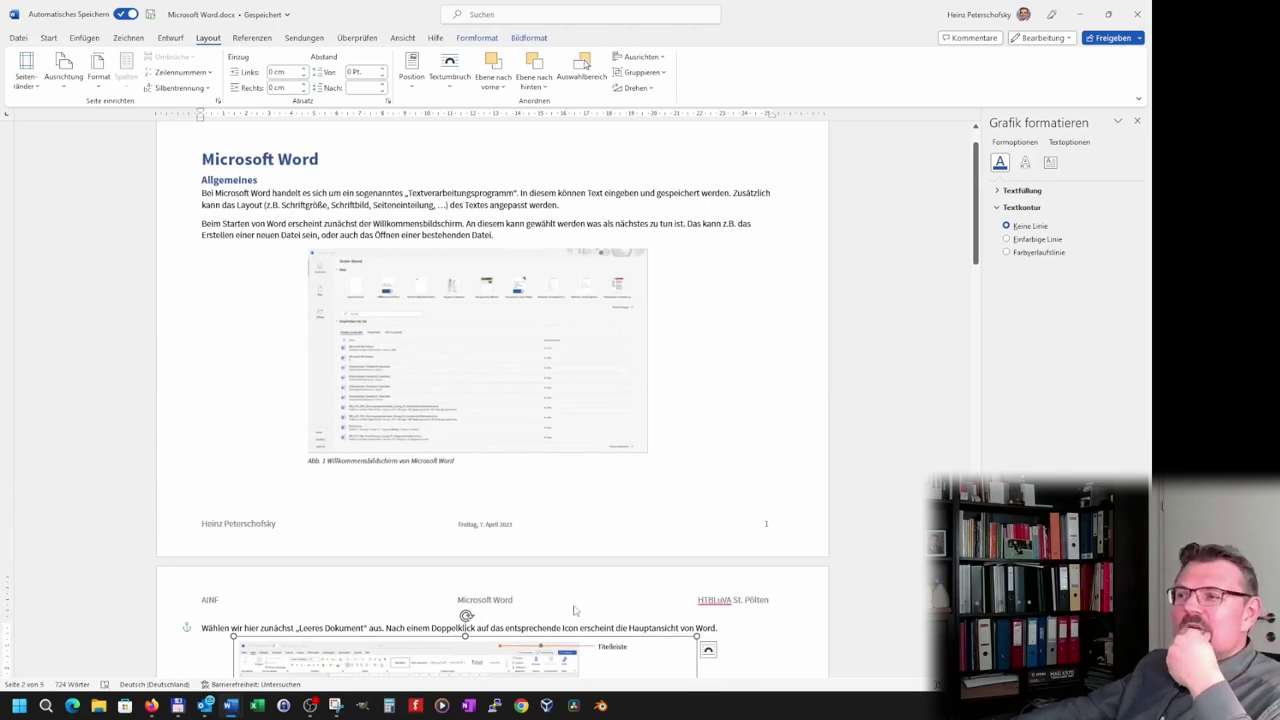
scroll(575, 610, up, 1)
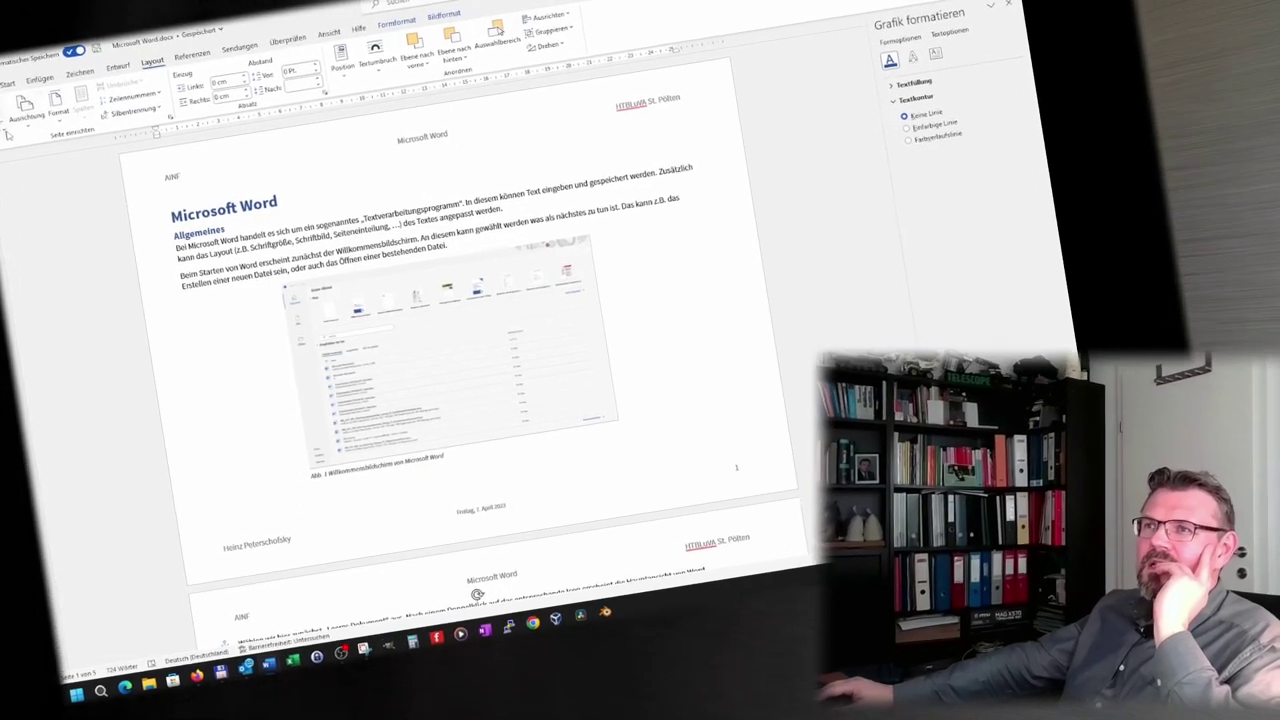
click(57, 108)
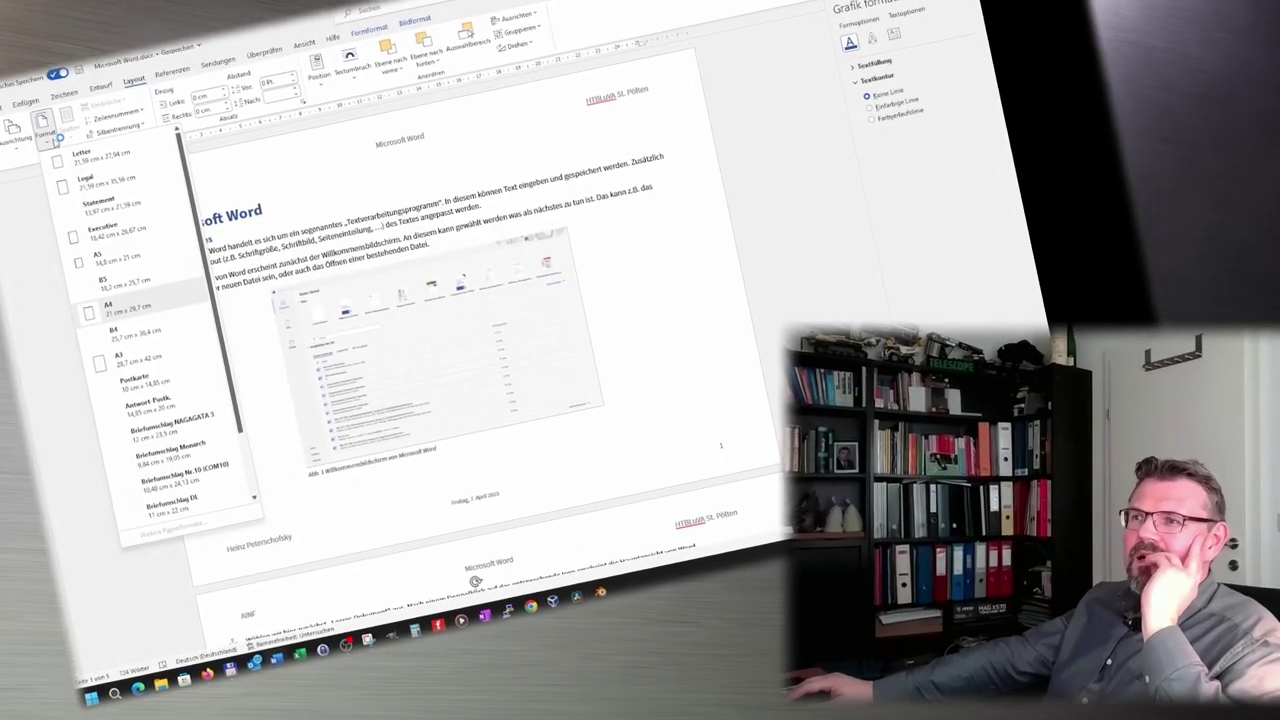
click(560, 196)
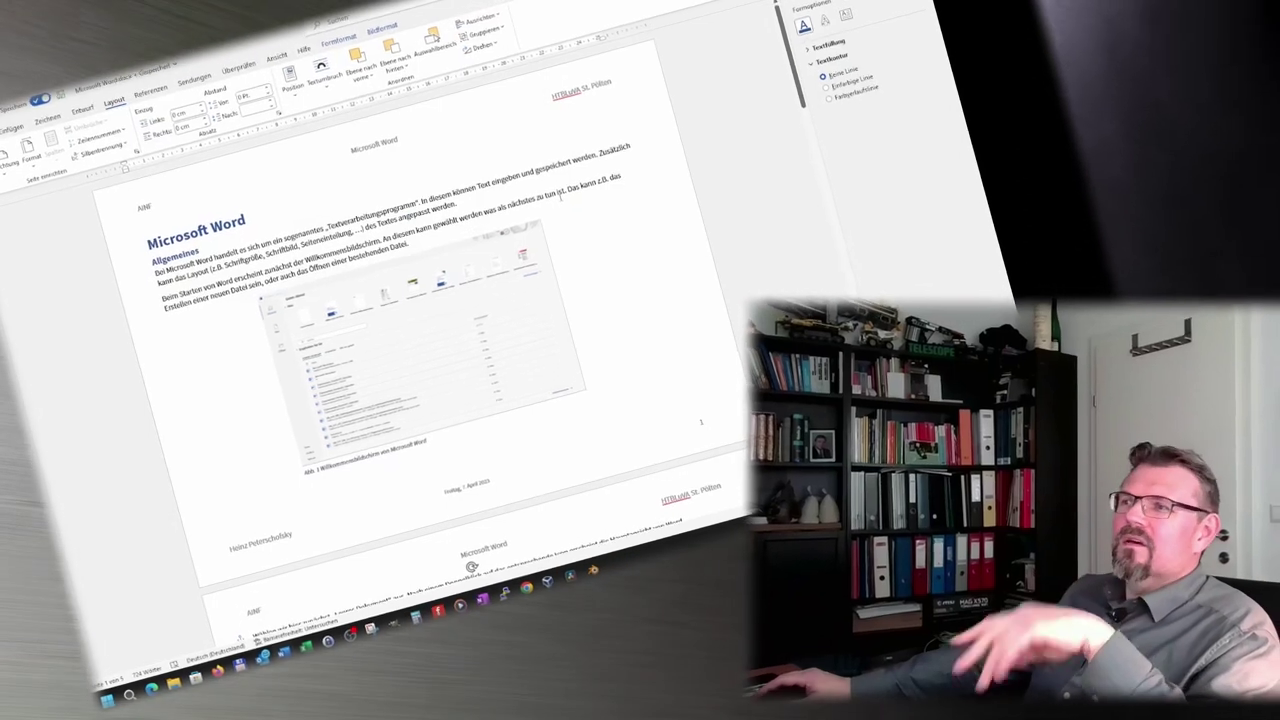